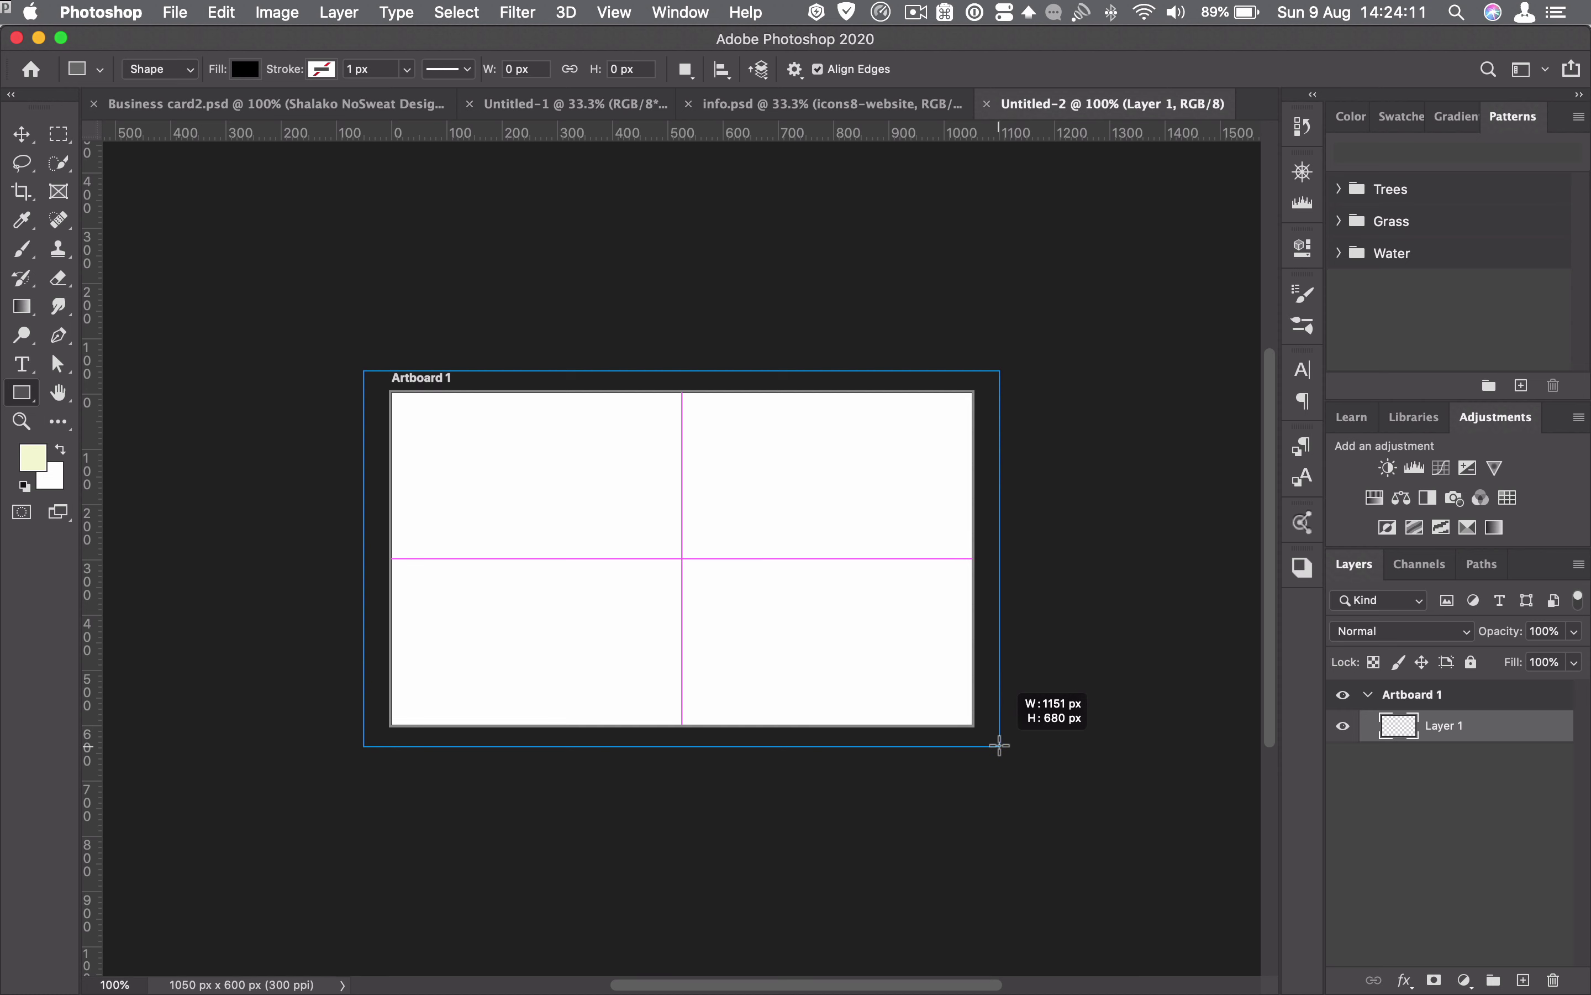
- Fill the rectangle covering the whole artboard with the recently used gray color
click(990, 377)
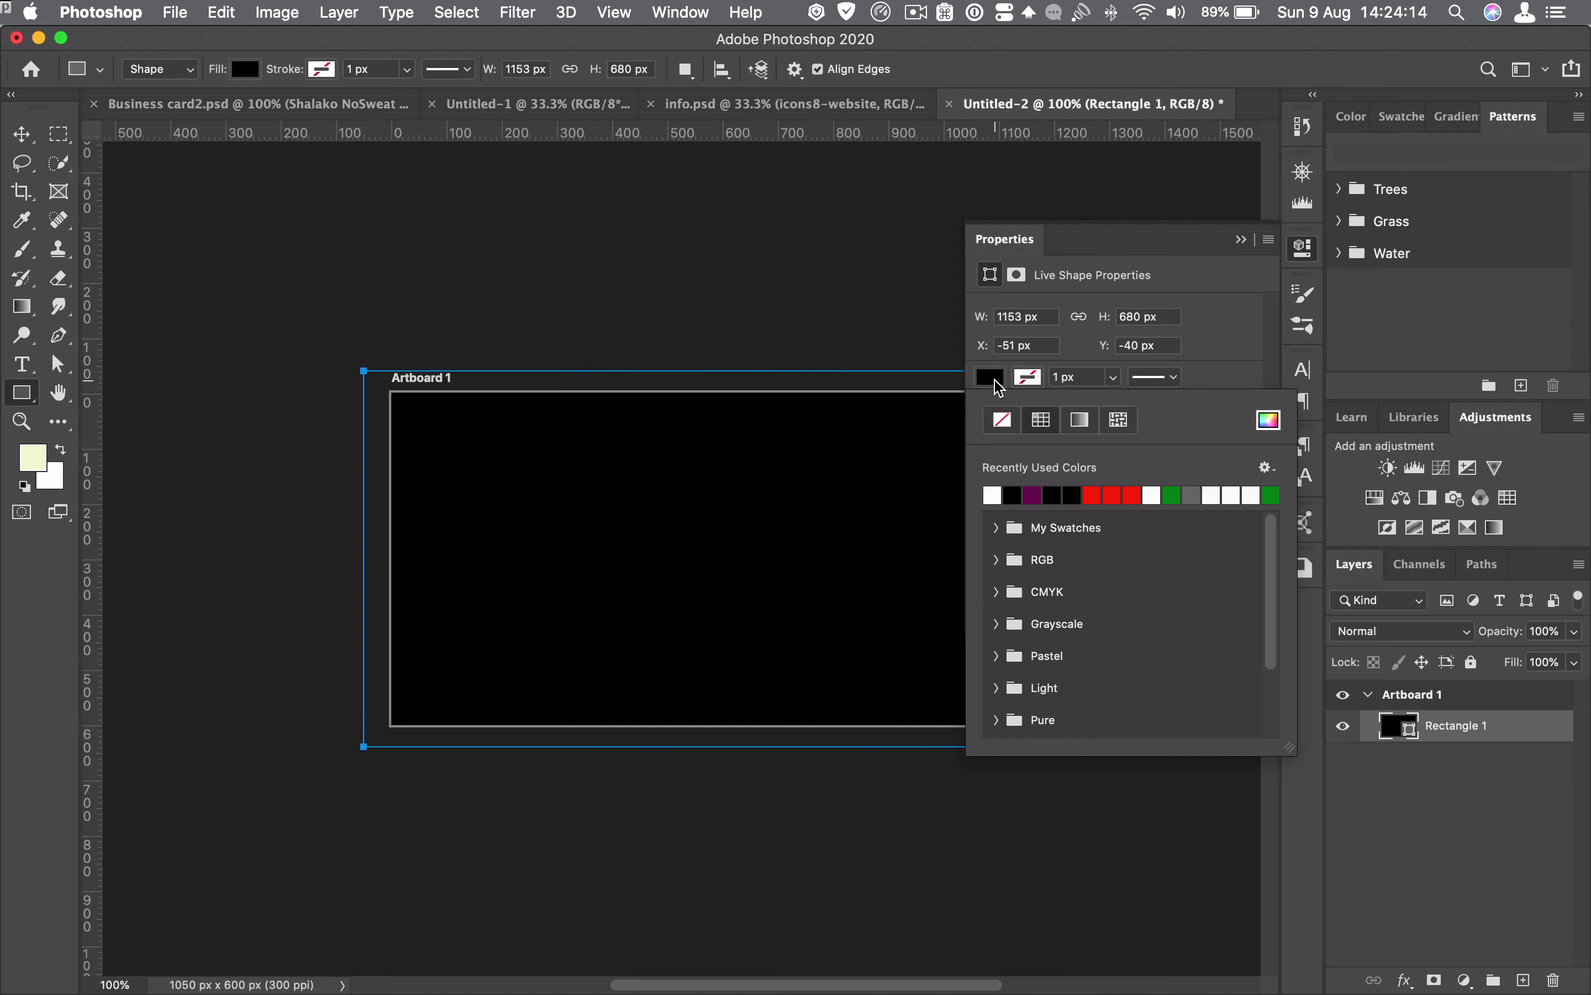
click(1193, 495)
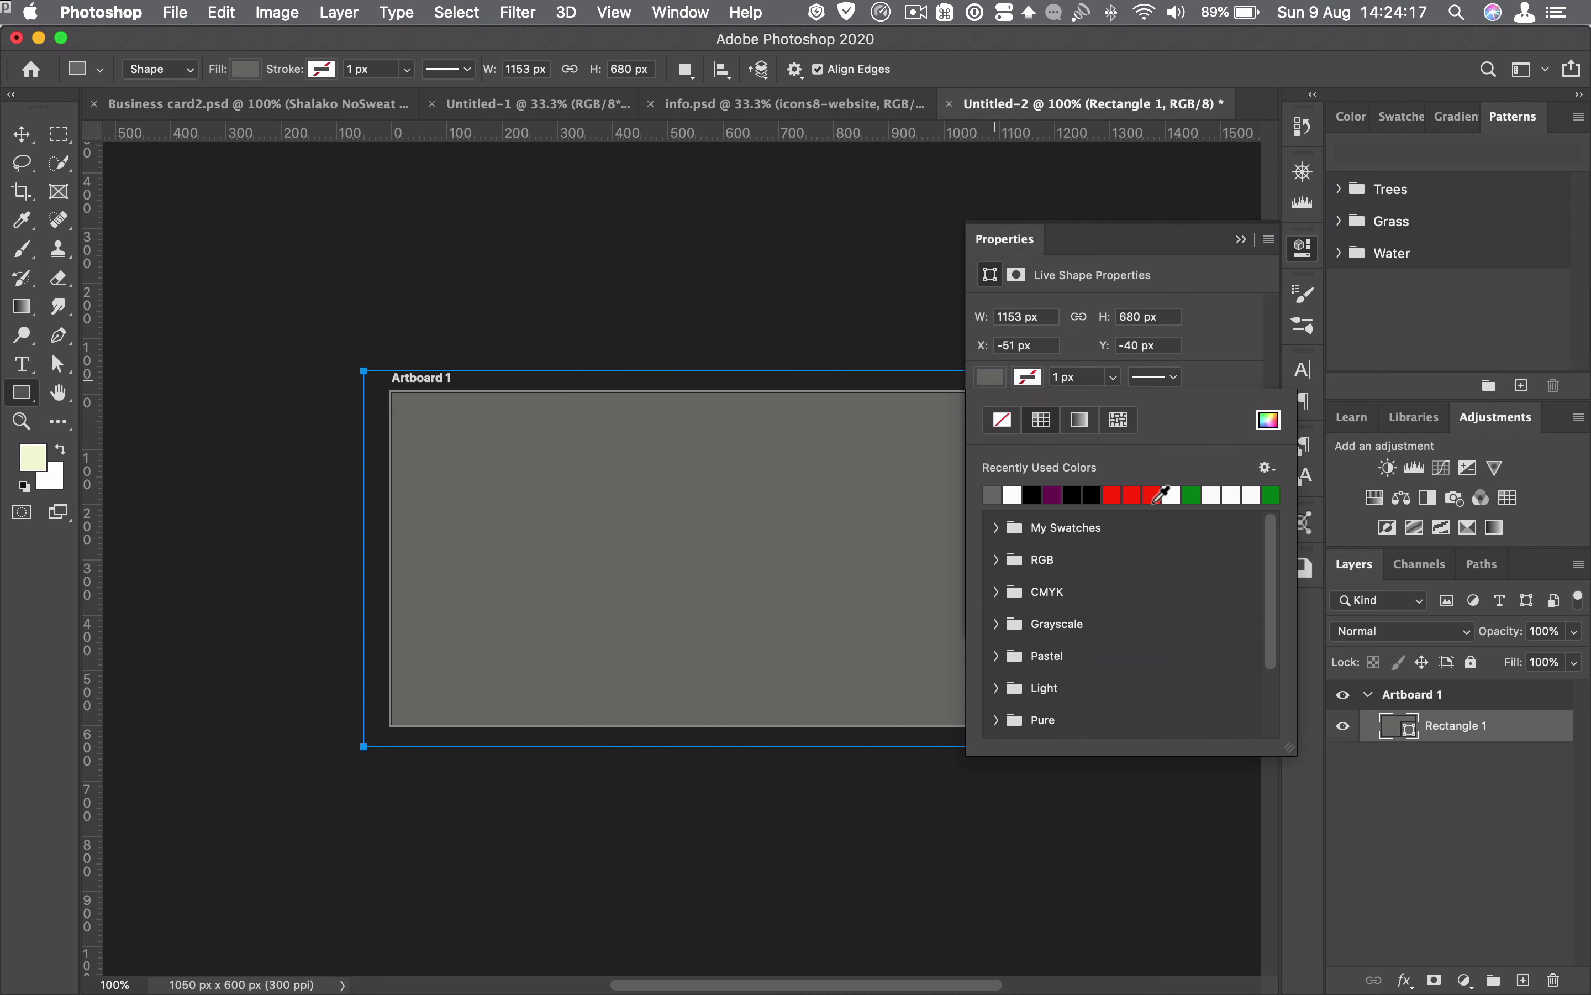
click(1240, 239)
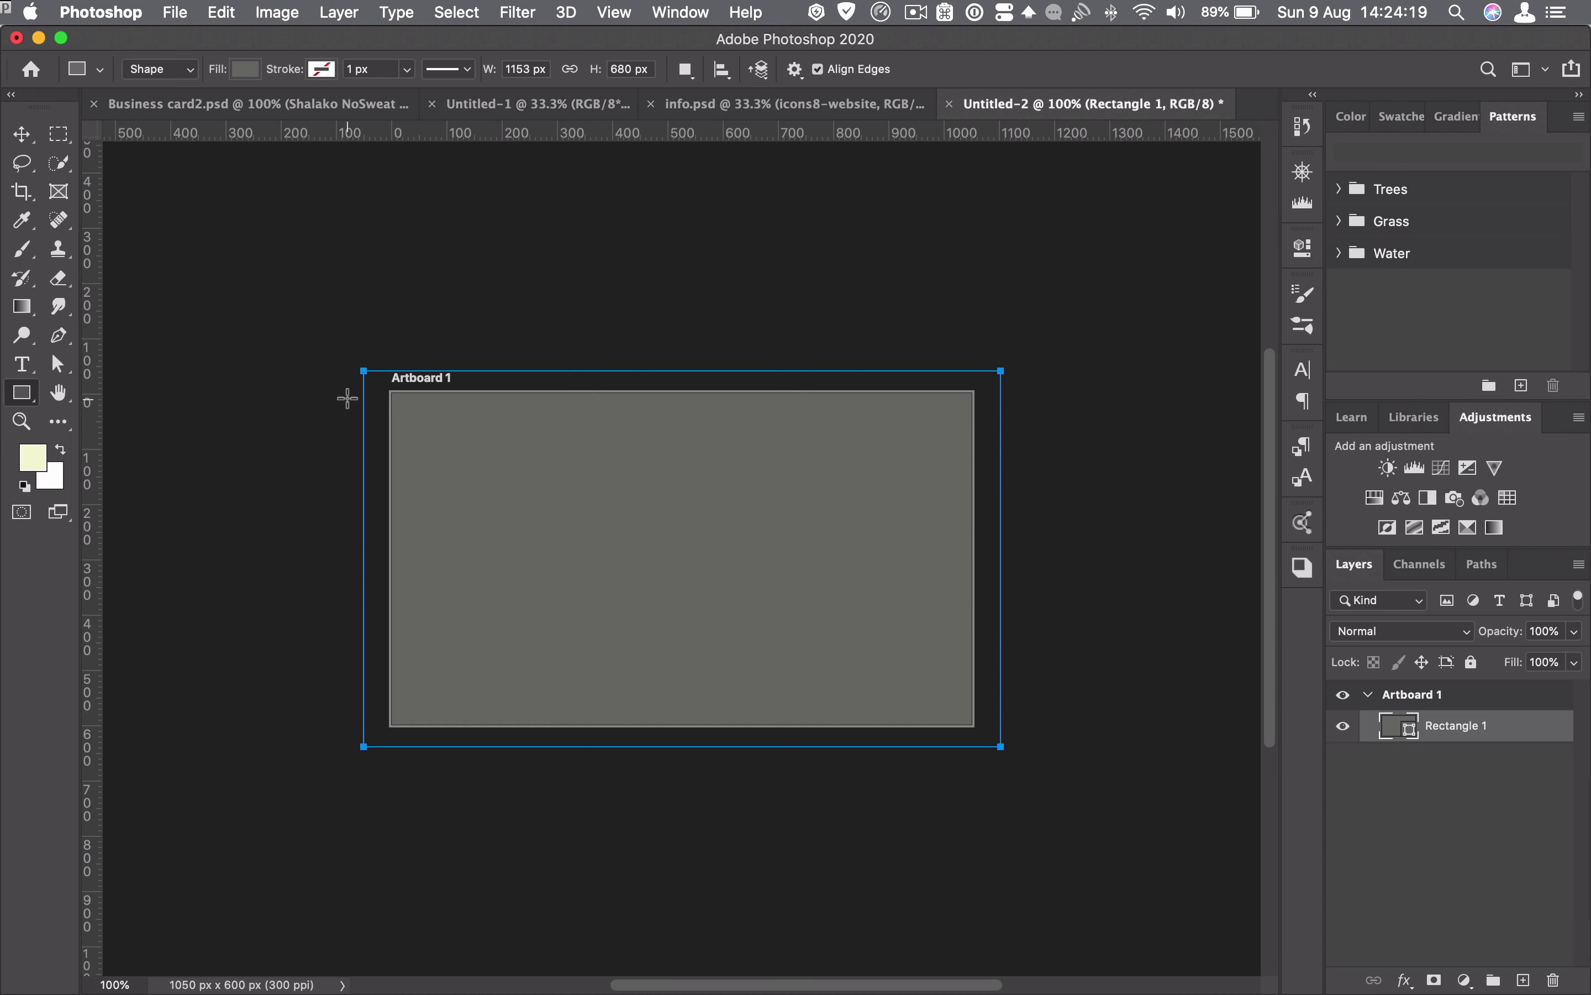
- Draw a four-sided Pen shape about 706 × 764 px over the artboard's left half with a slanted right edge, and fill it with dark purple
click(53, 341)
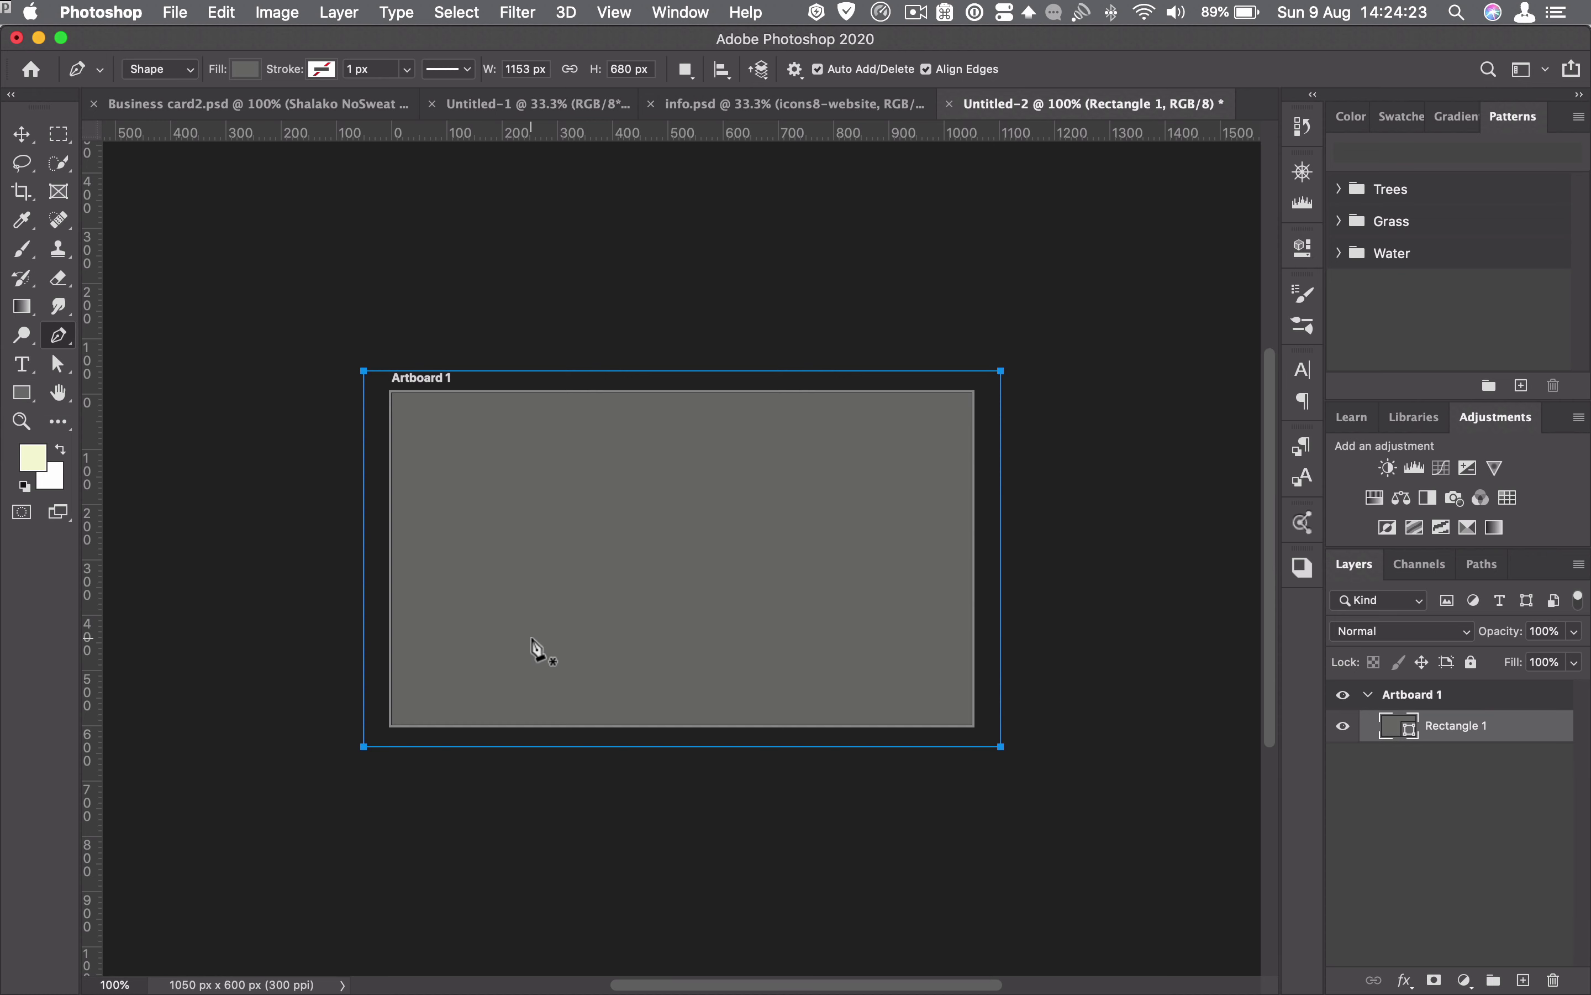
click(598, 768)
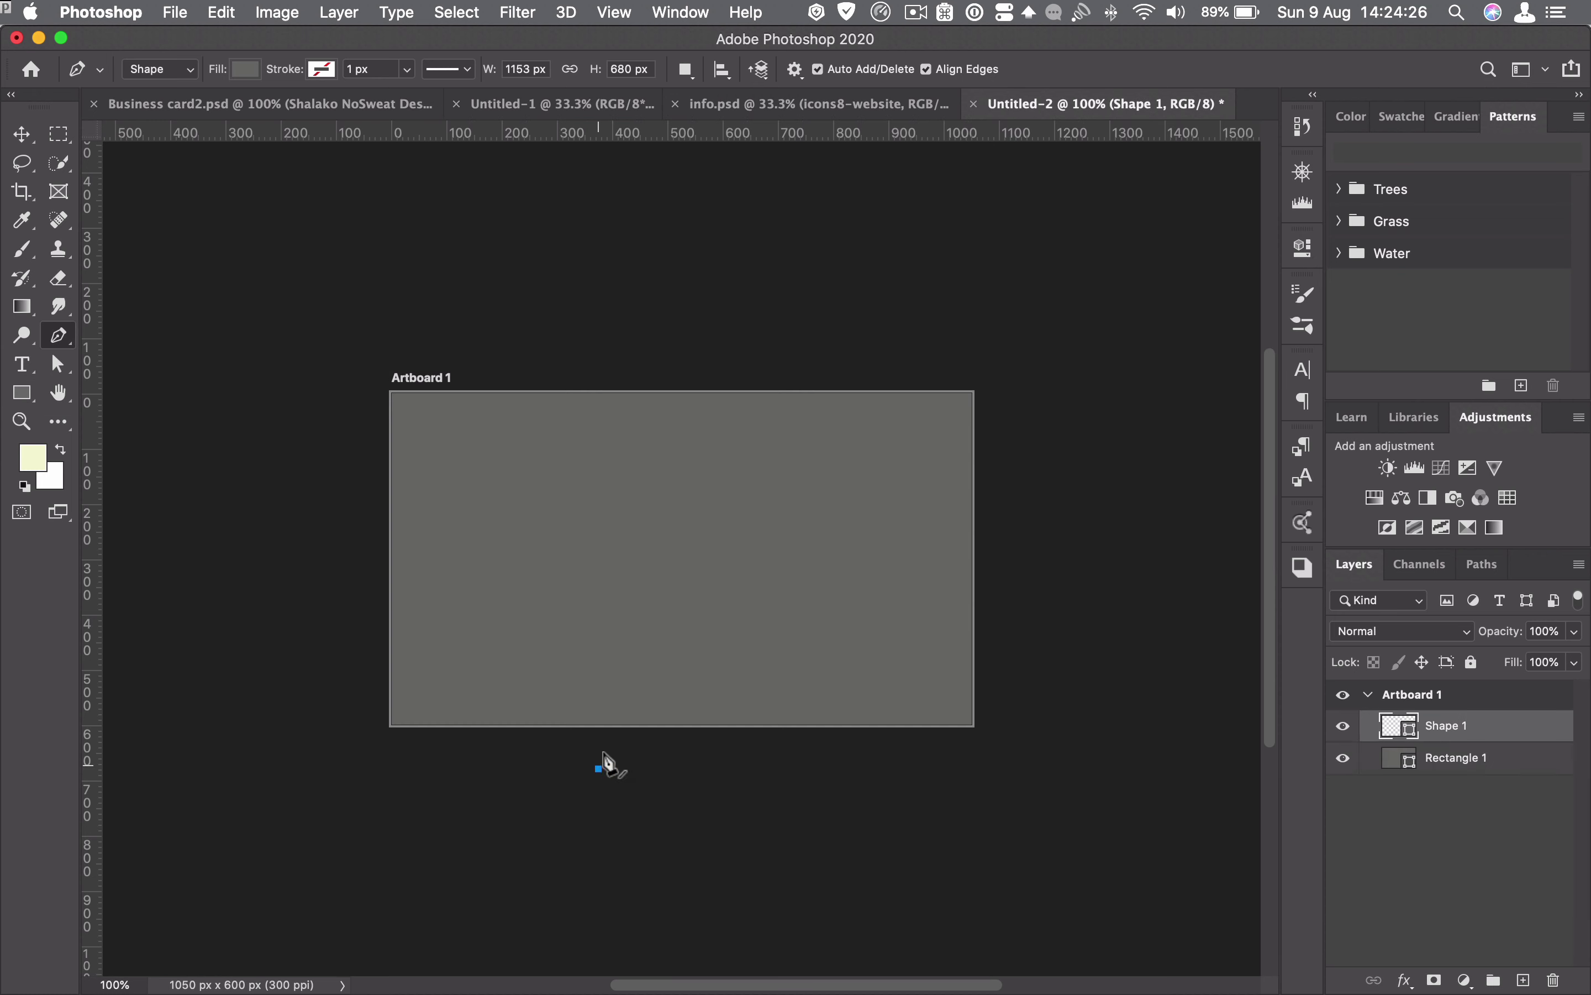
click(727, 360)
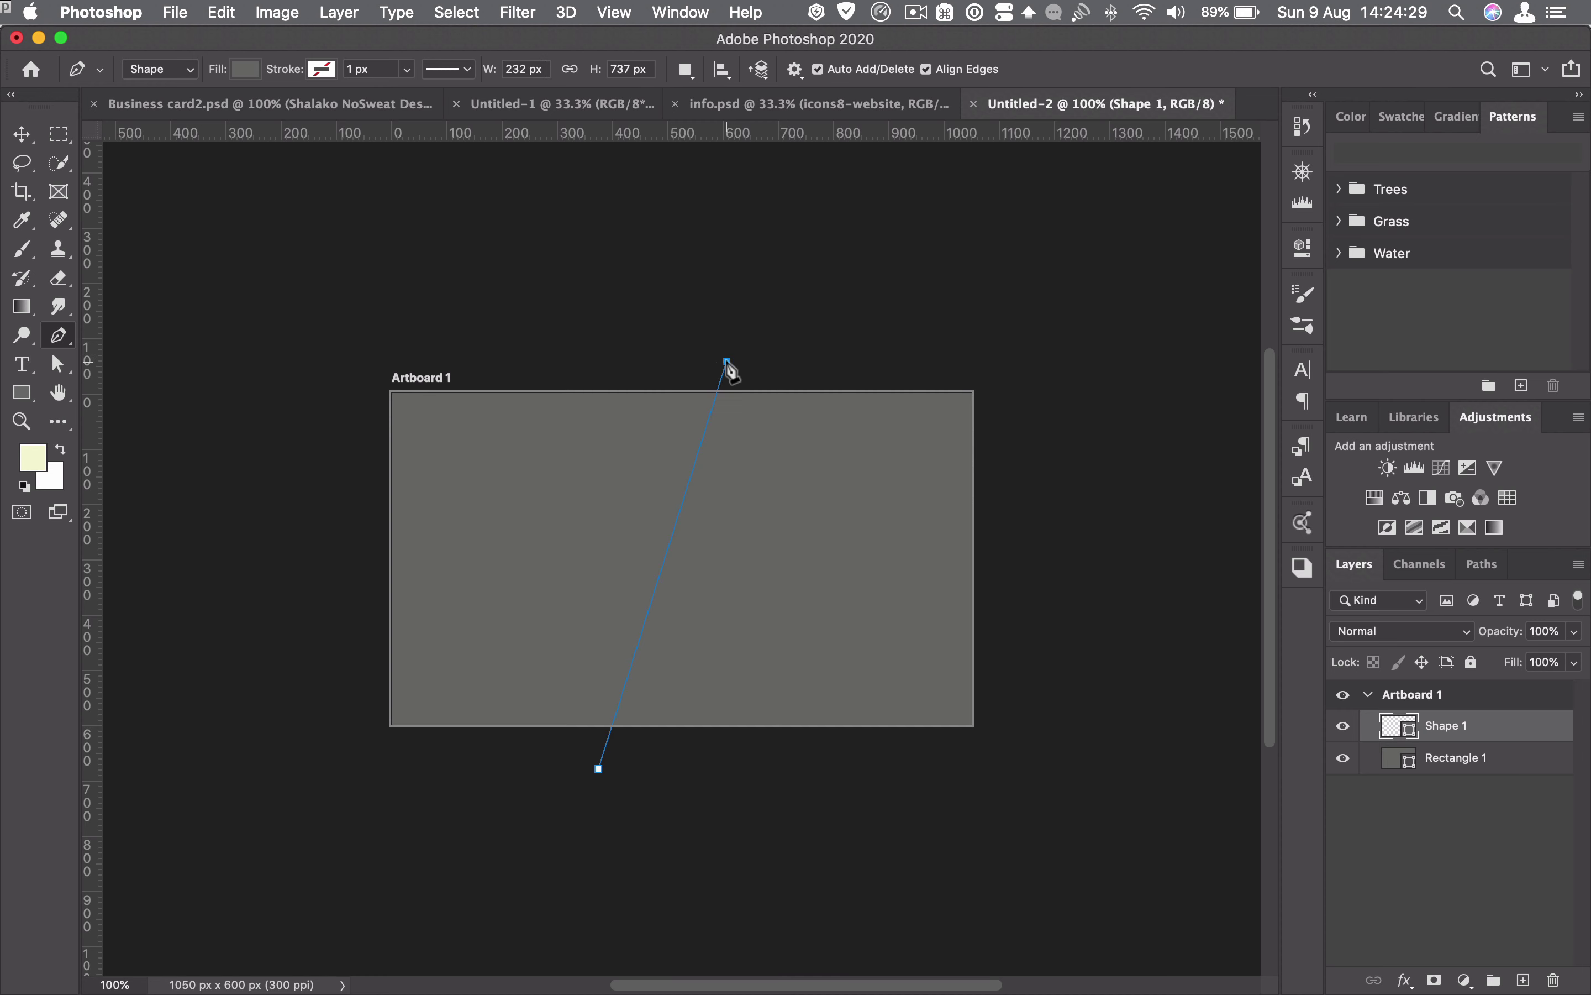
click(346, 346)
click(337, 756)
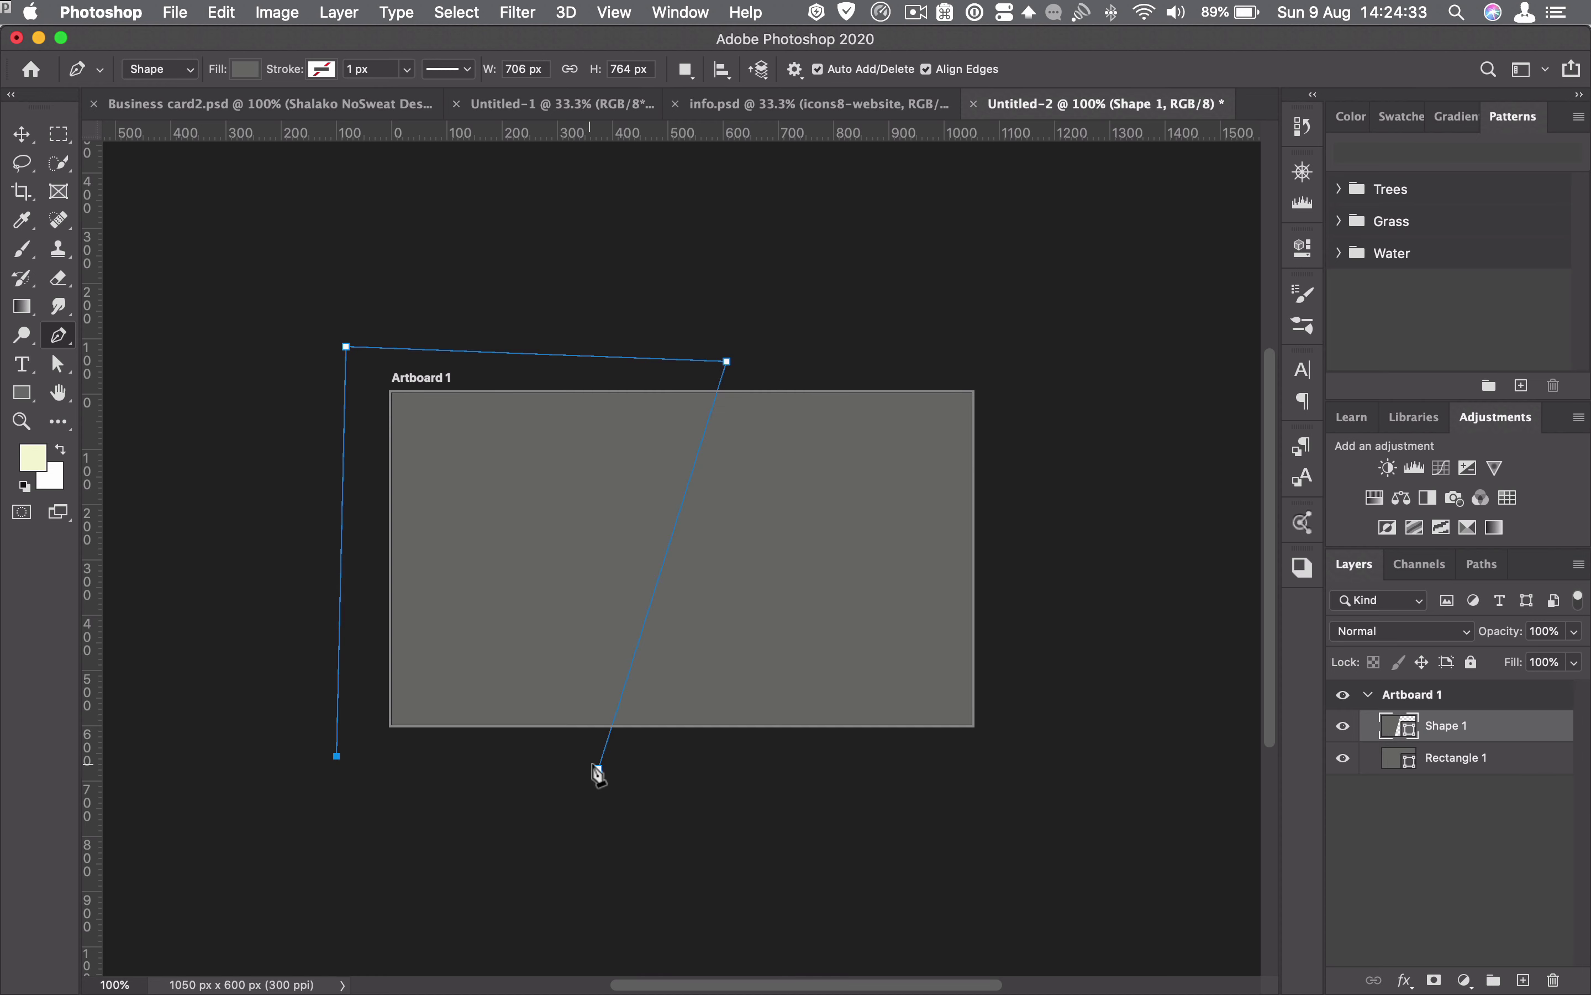
click(598, 768)
click(251, 74)
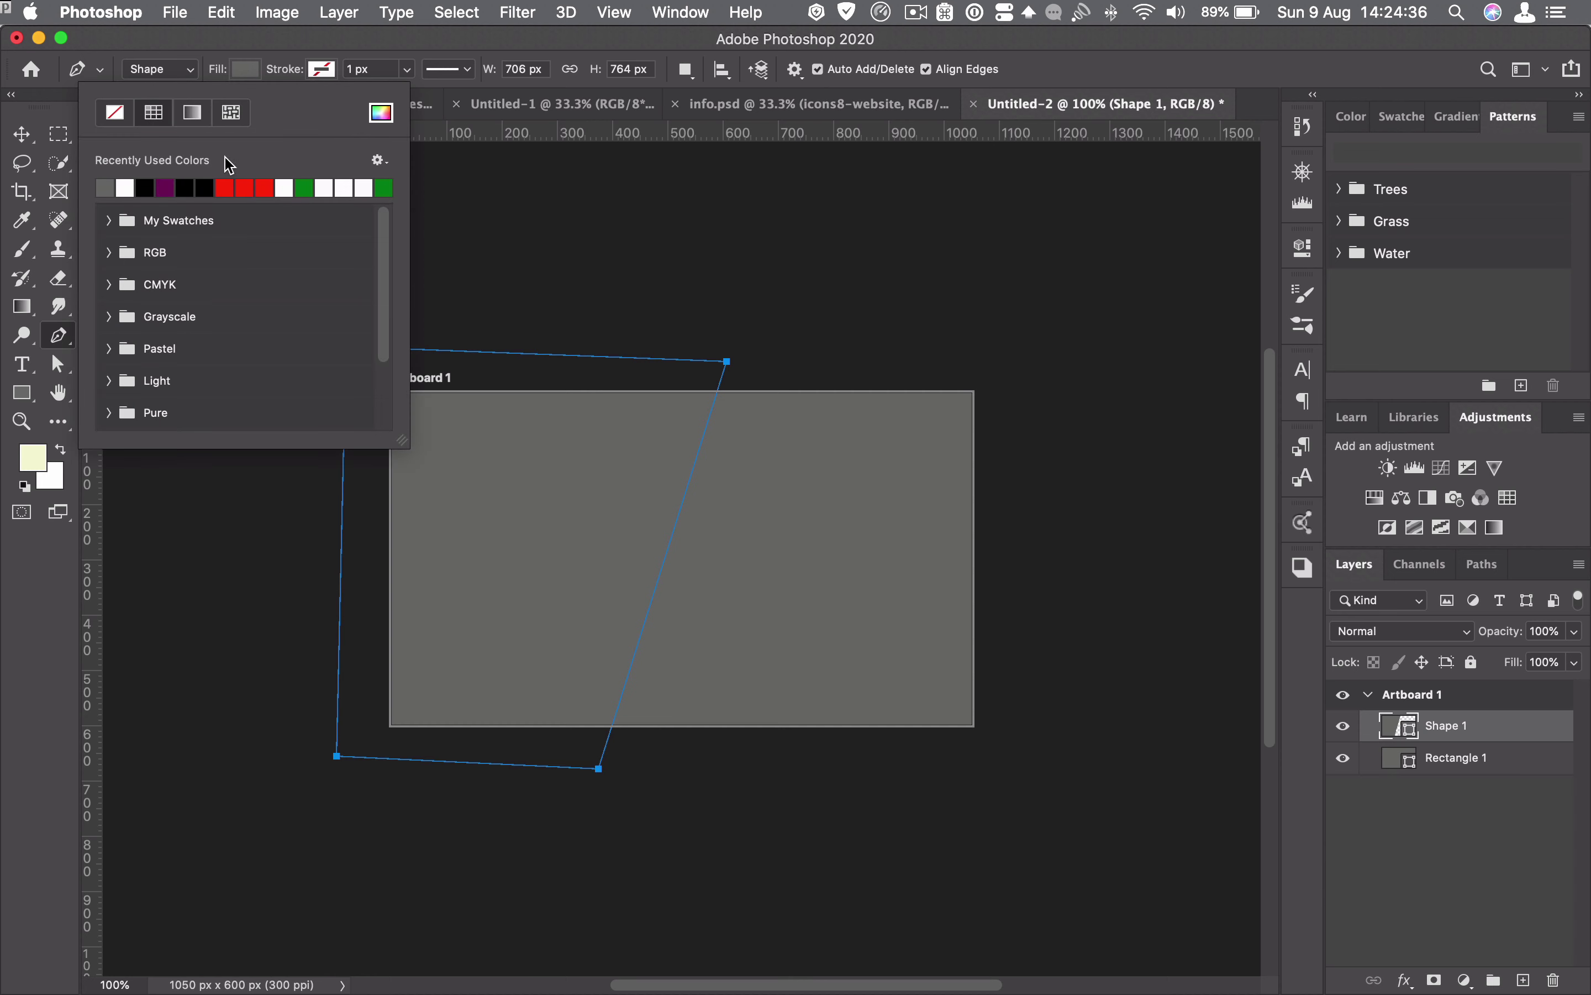
click(165, 186)
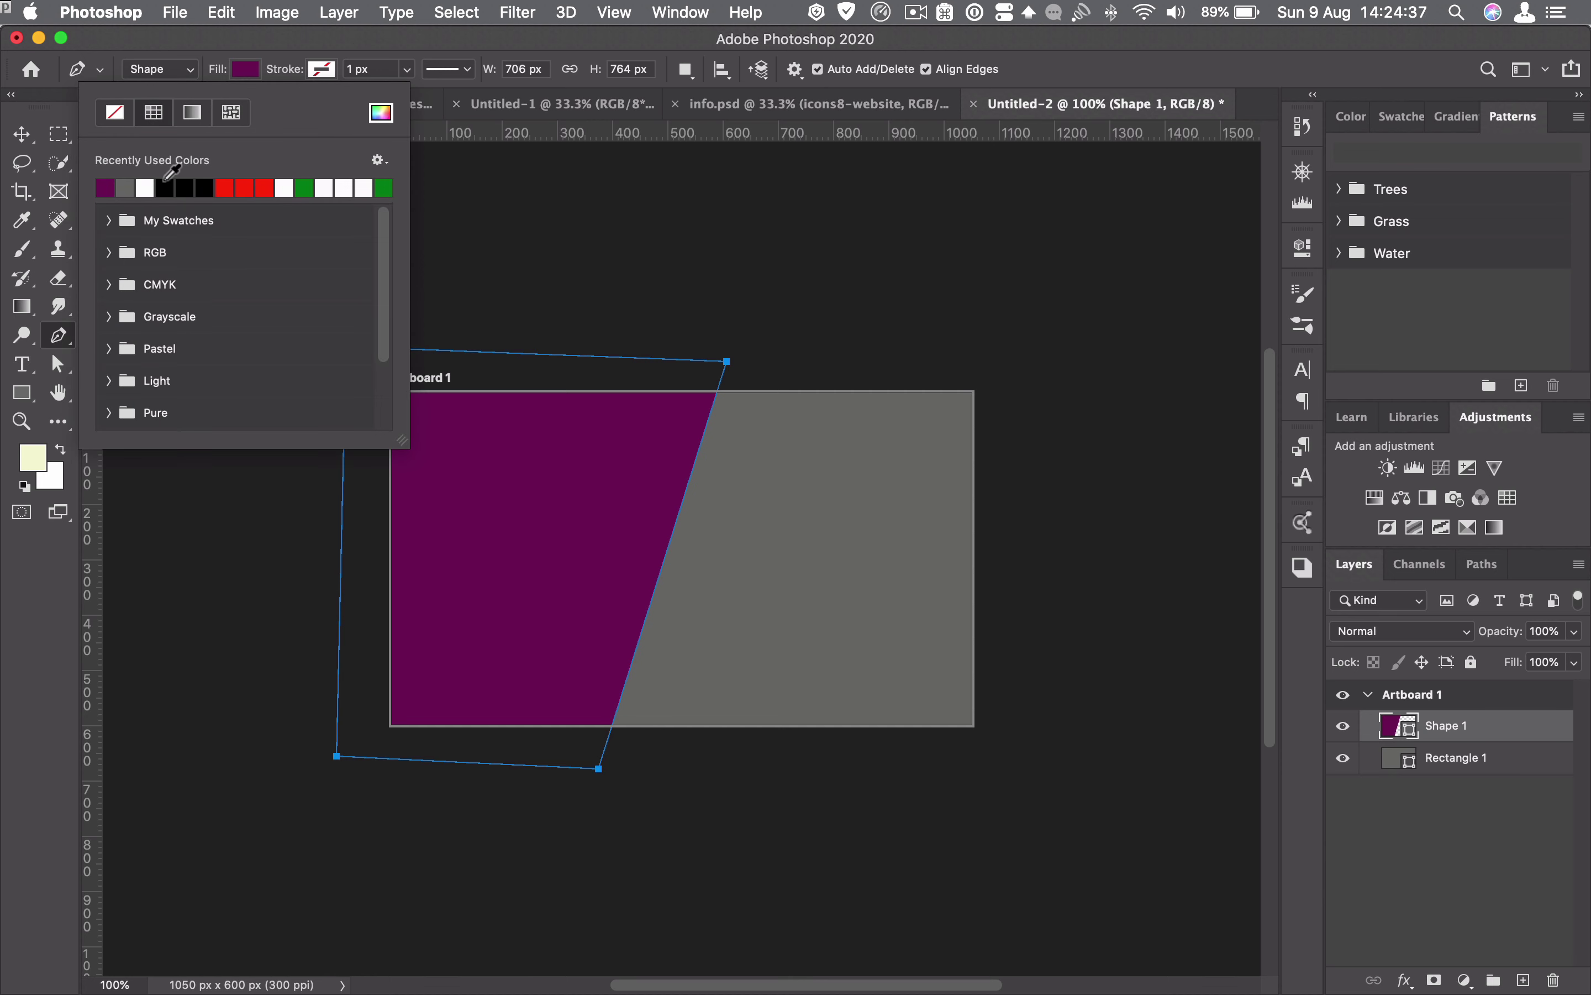
- Add a drop shadow to the purple shape, cast rightward along its slanted edge at a 175° angle and about 13 px distance
click(22, 134)
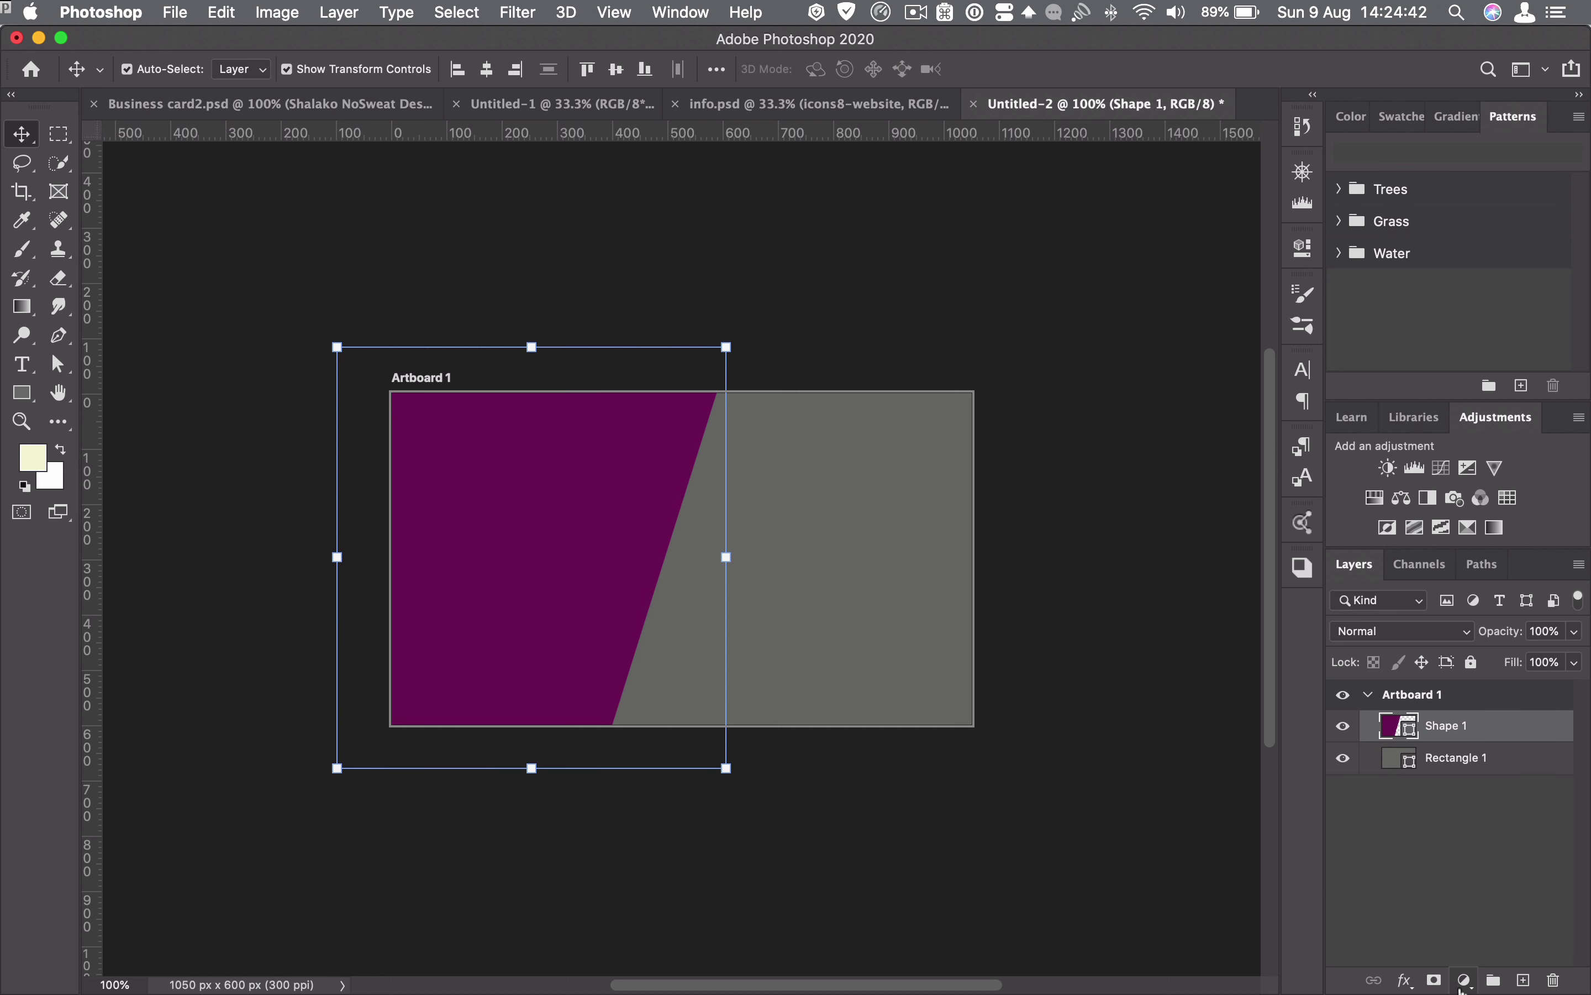
click(1405, 980)
click(1437, 938)
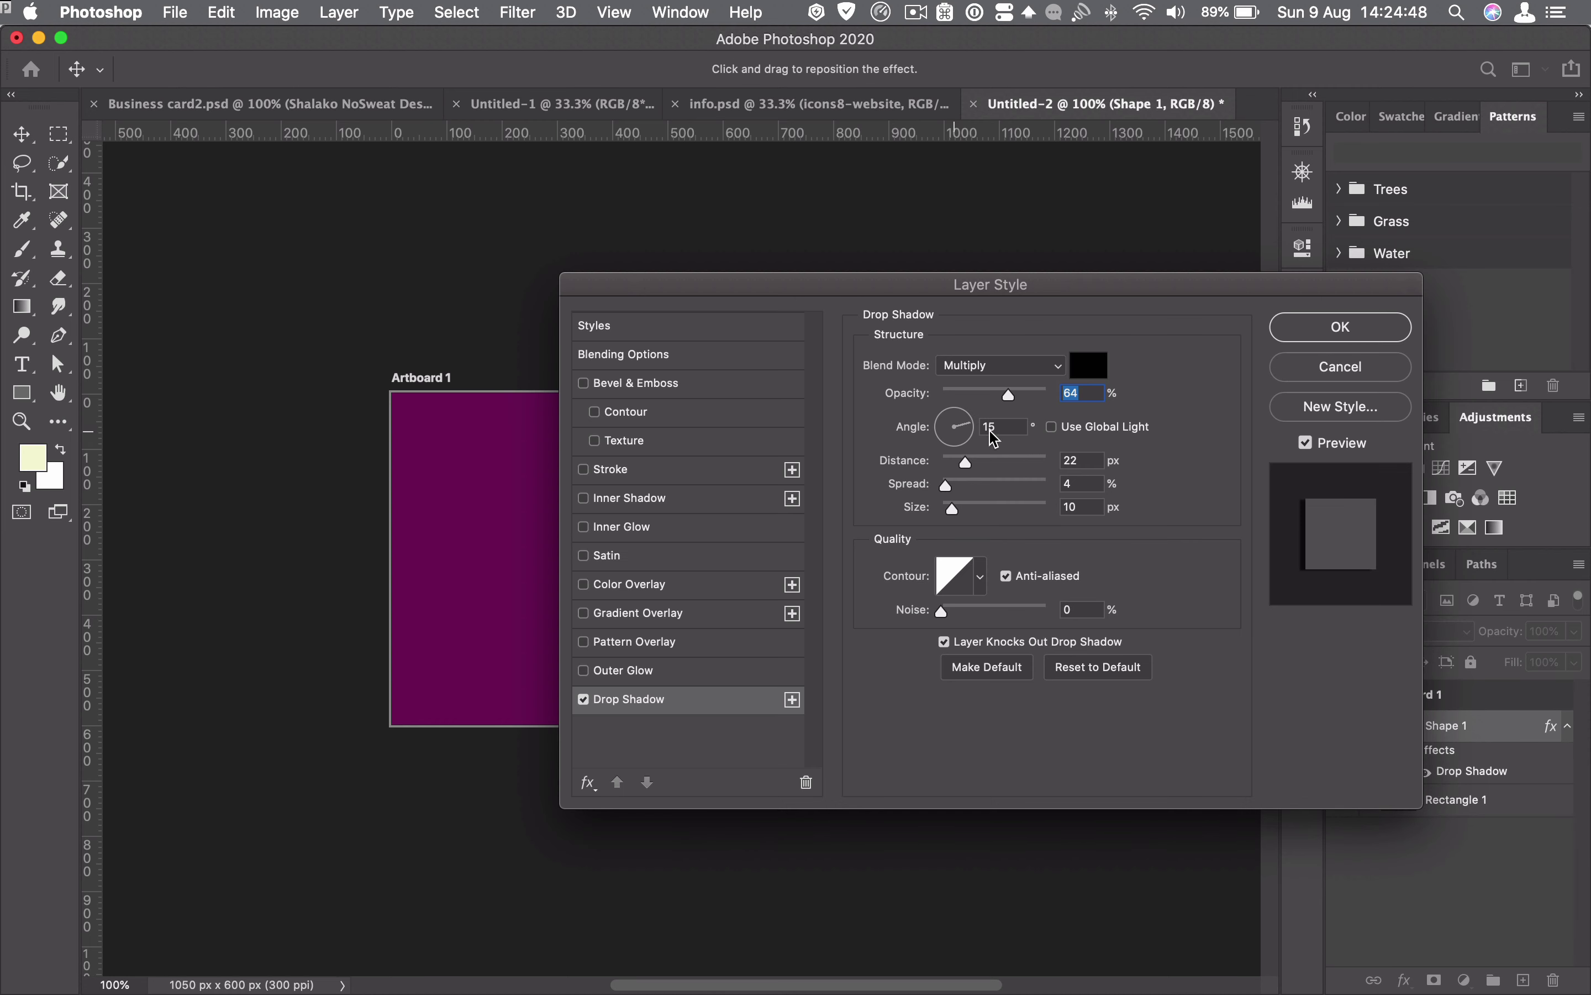
drag(678, 291, 900, 322)
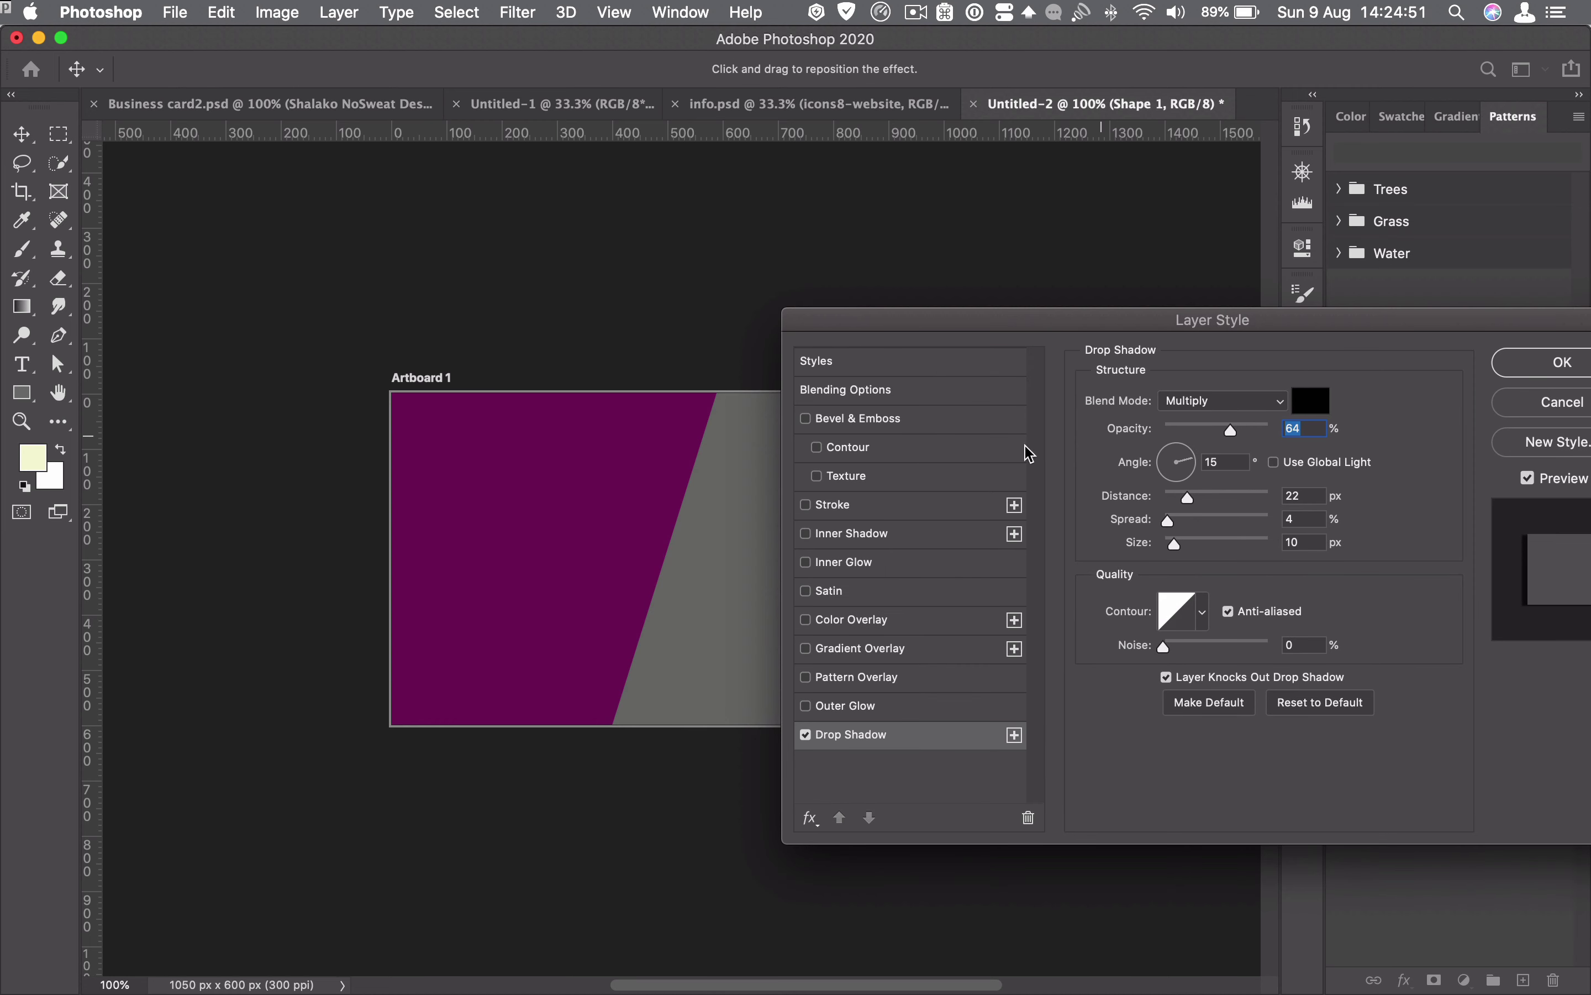
drag(657, 515, 679, 514)
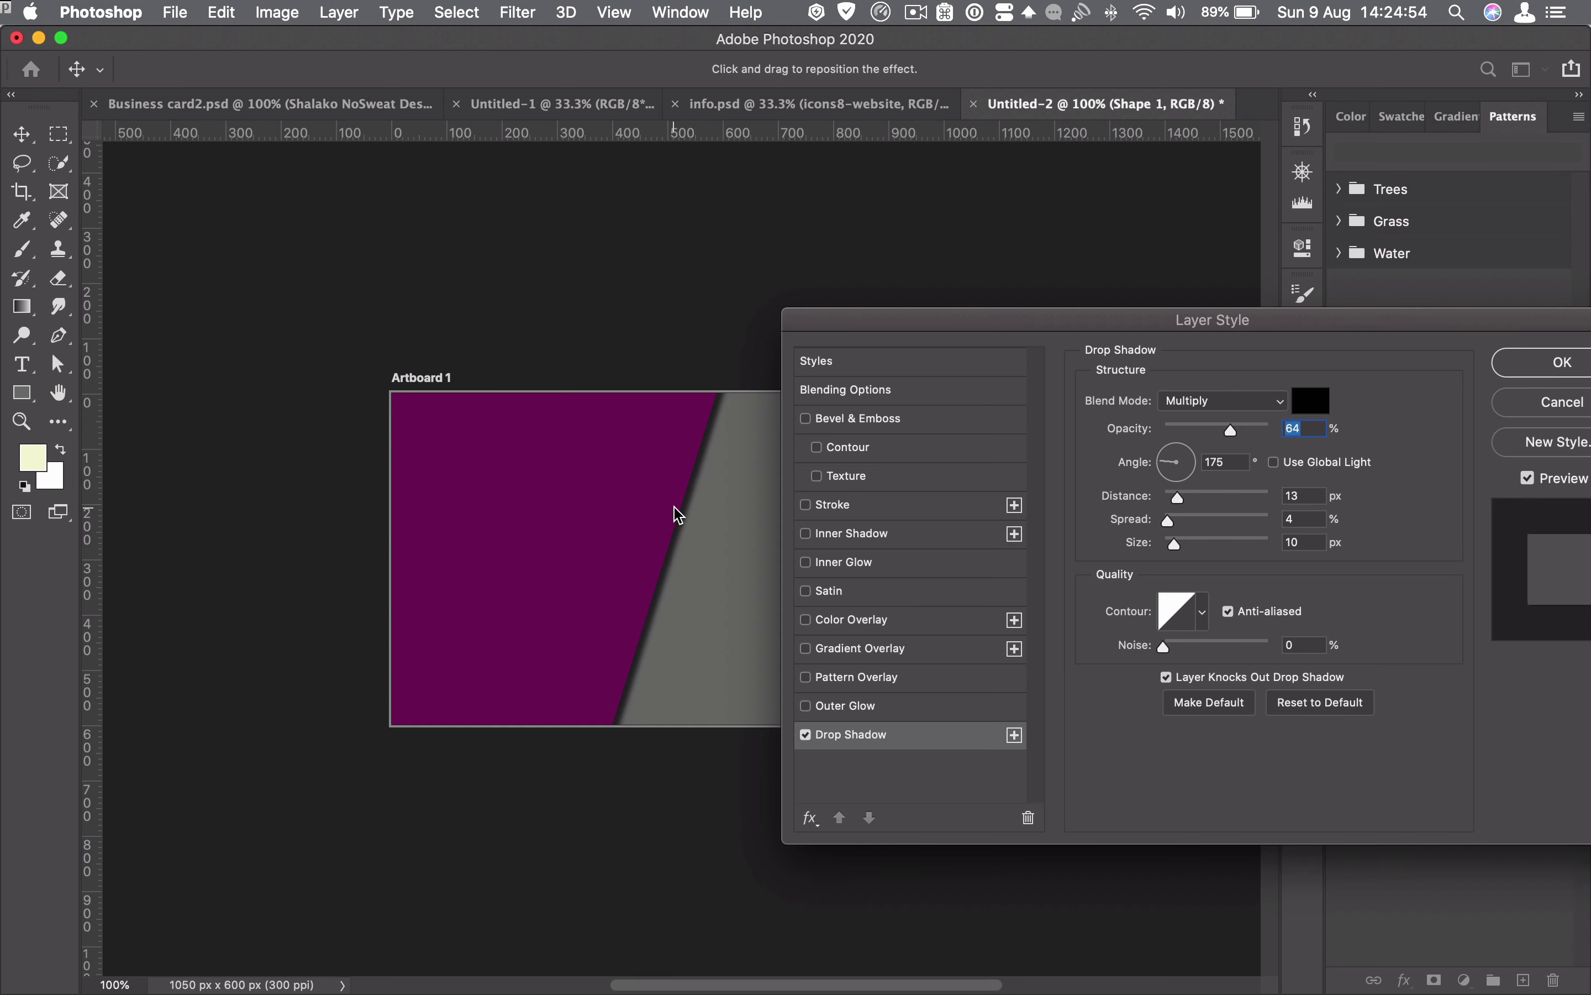
click(1563, 363)
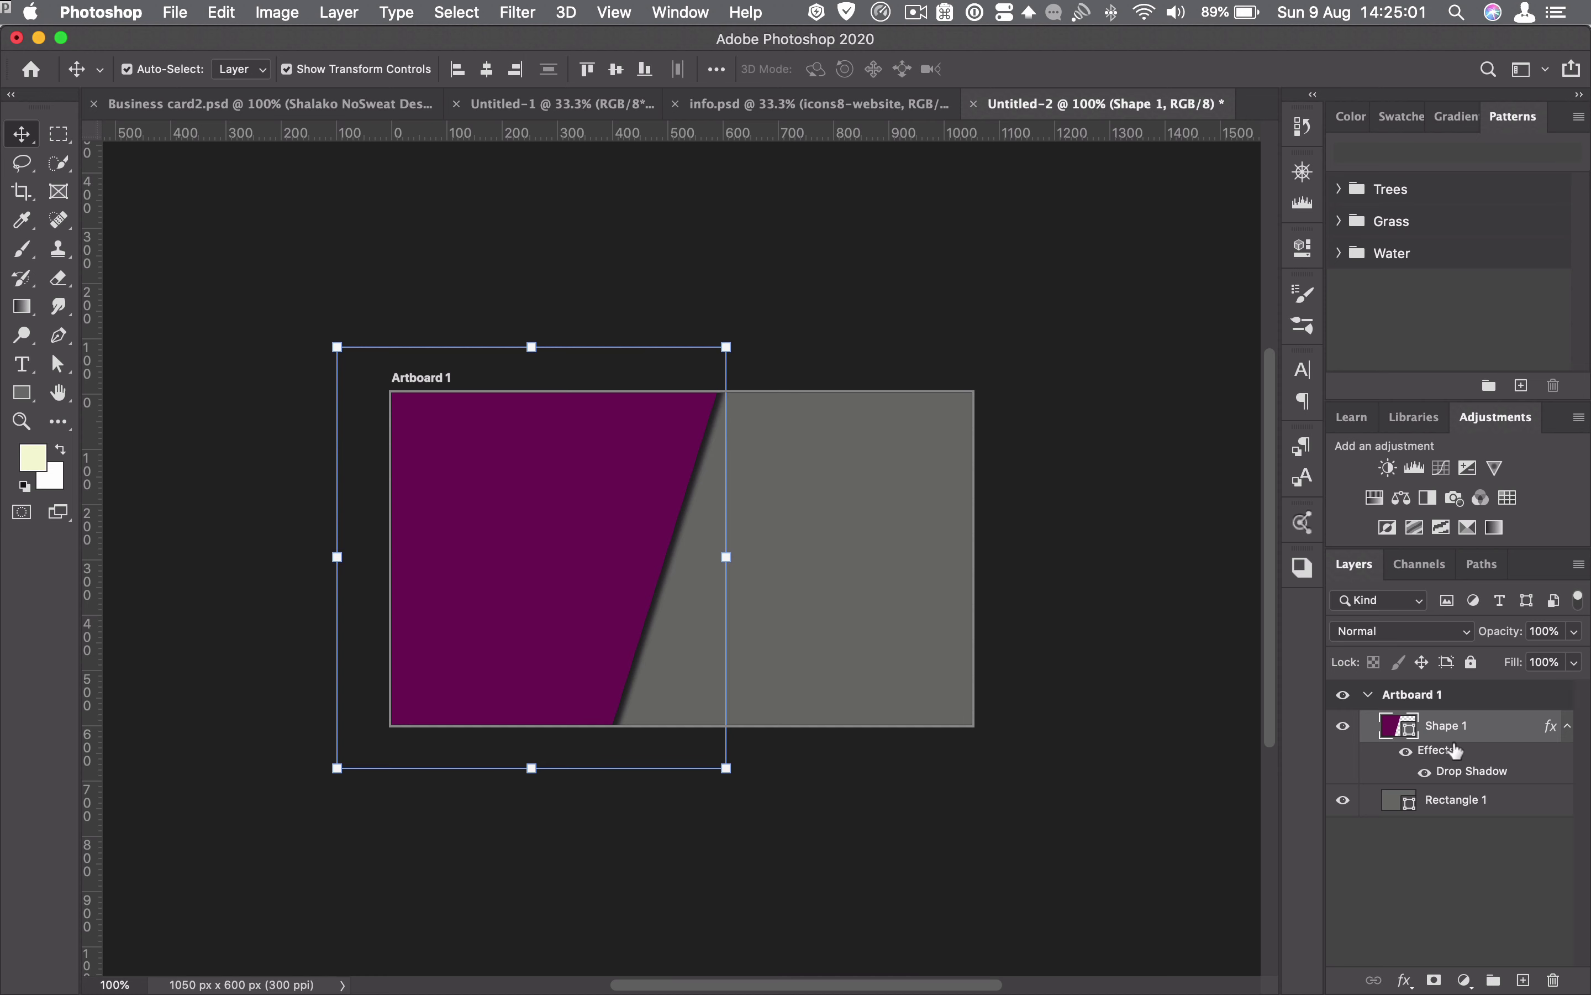
- Duplicate the purple shape with its shadow and shift the copy slightly left to form a parallel slanted band
drag(1456, 727, 1523, 981)
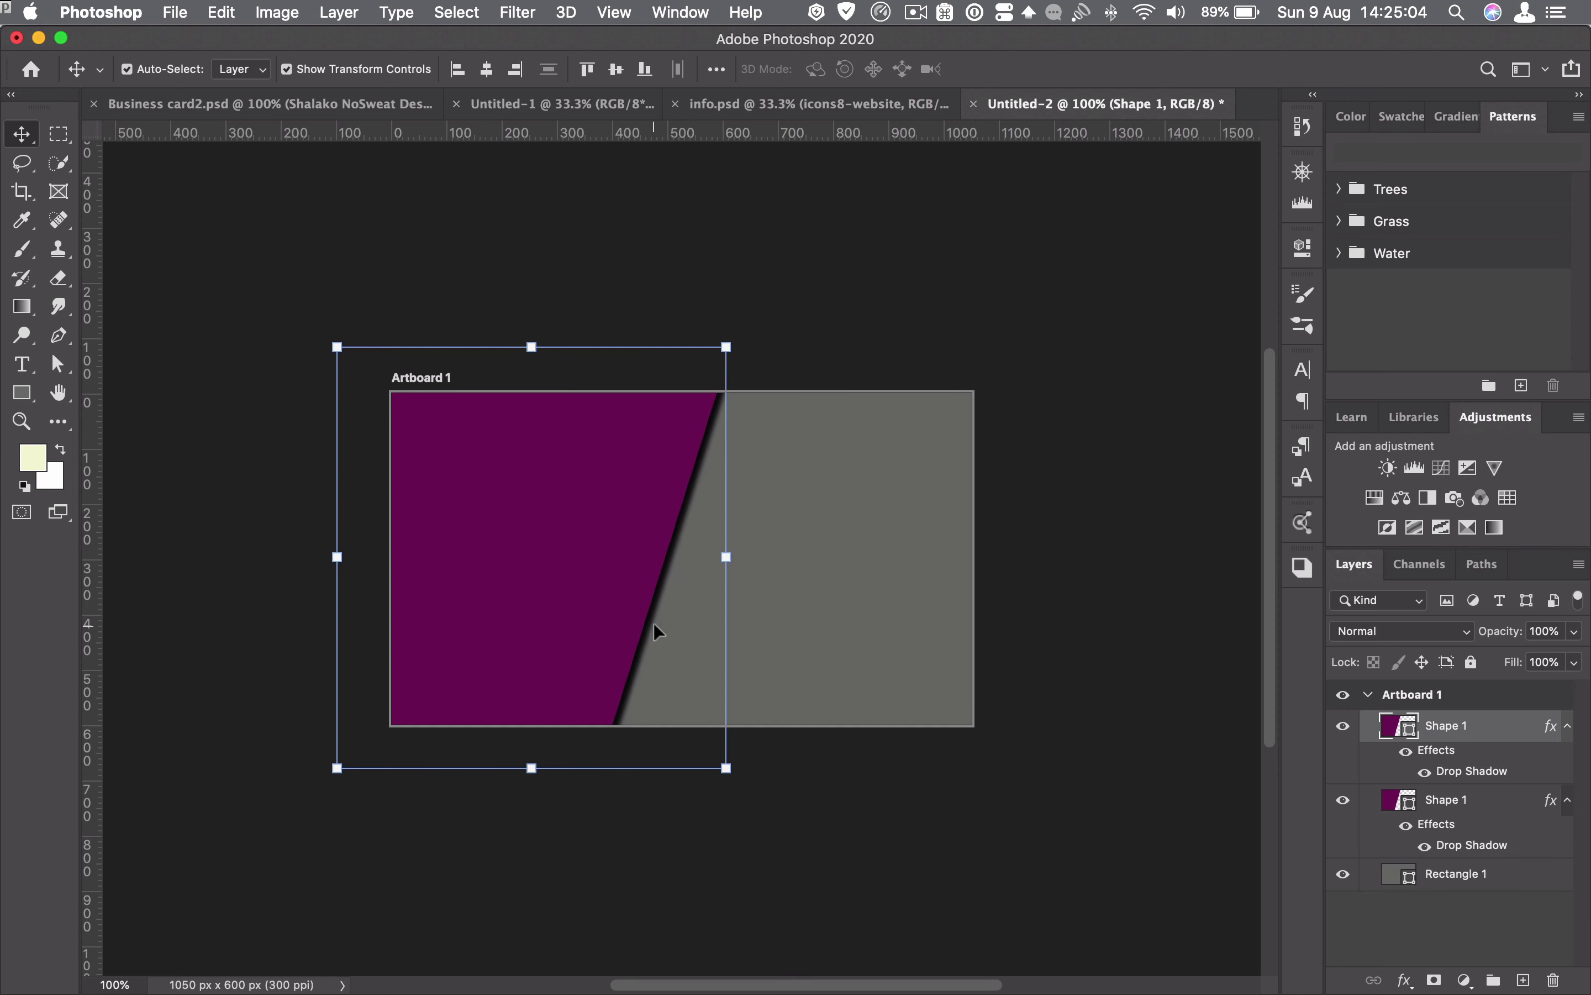
drag(547, 550, 501, 552)
click(674, 292)
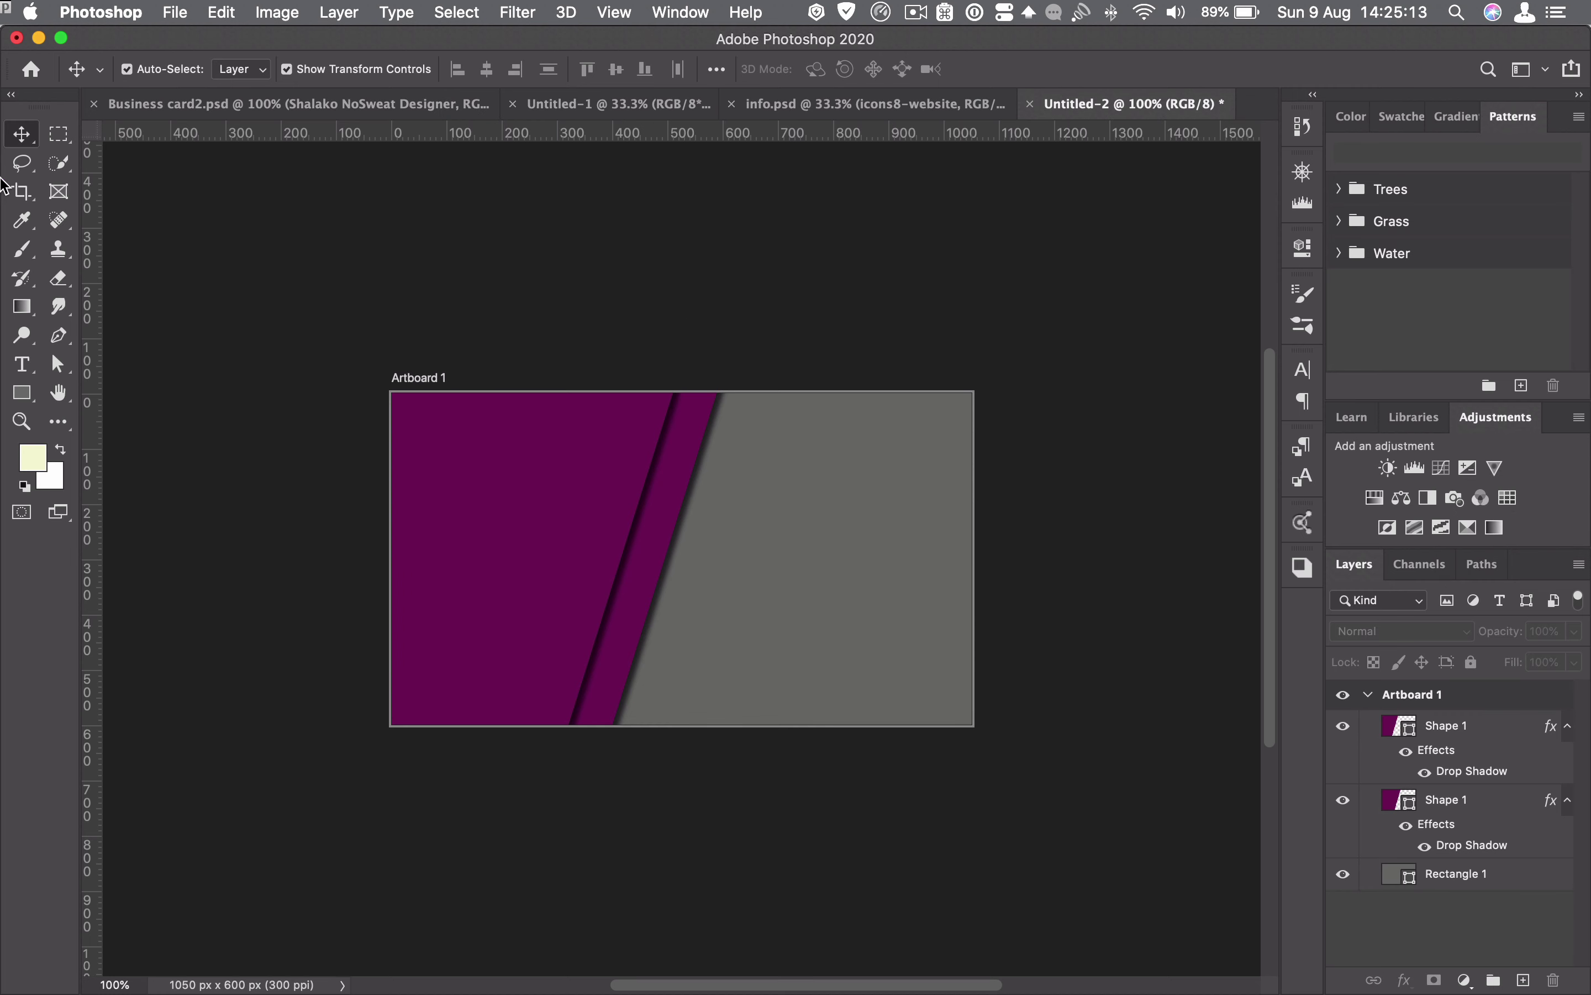
- Draw a horizontal rectangle about 543 × 107 px across the purple shapes at the artboard's left edge, and fill it green
click(21, 393)
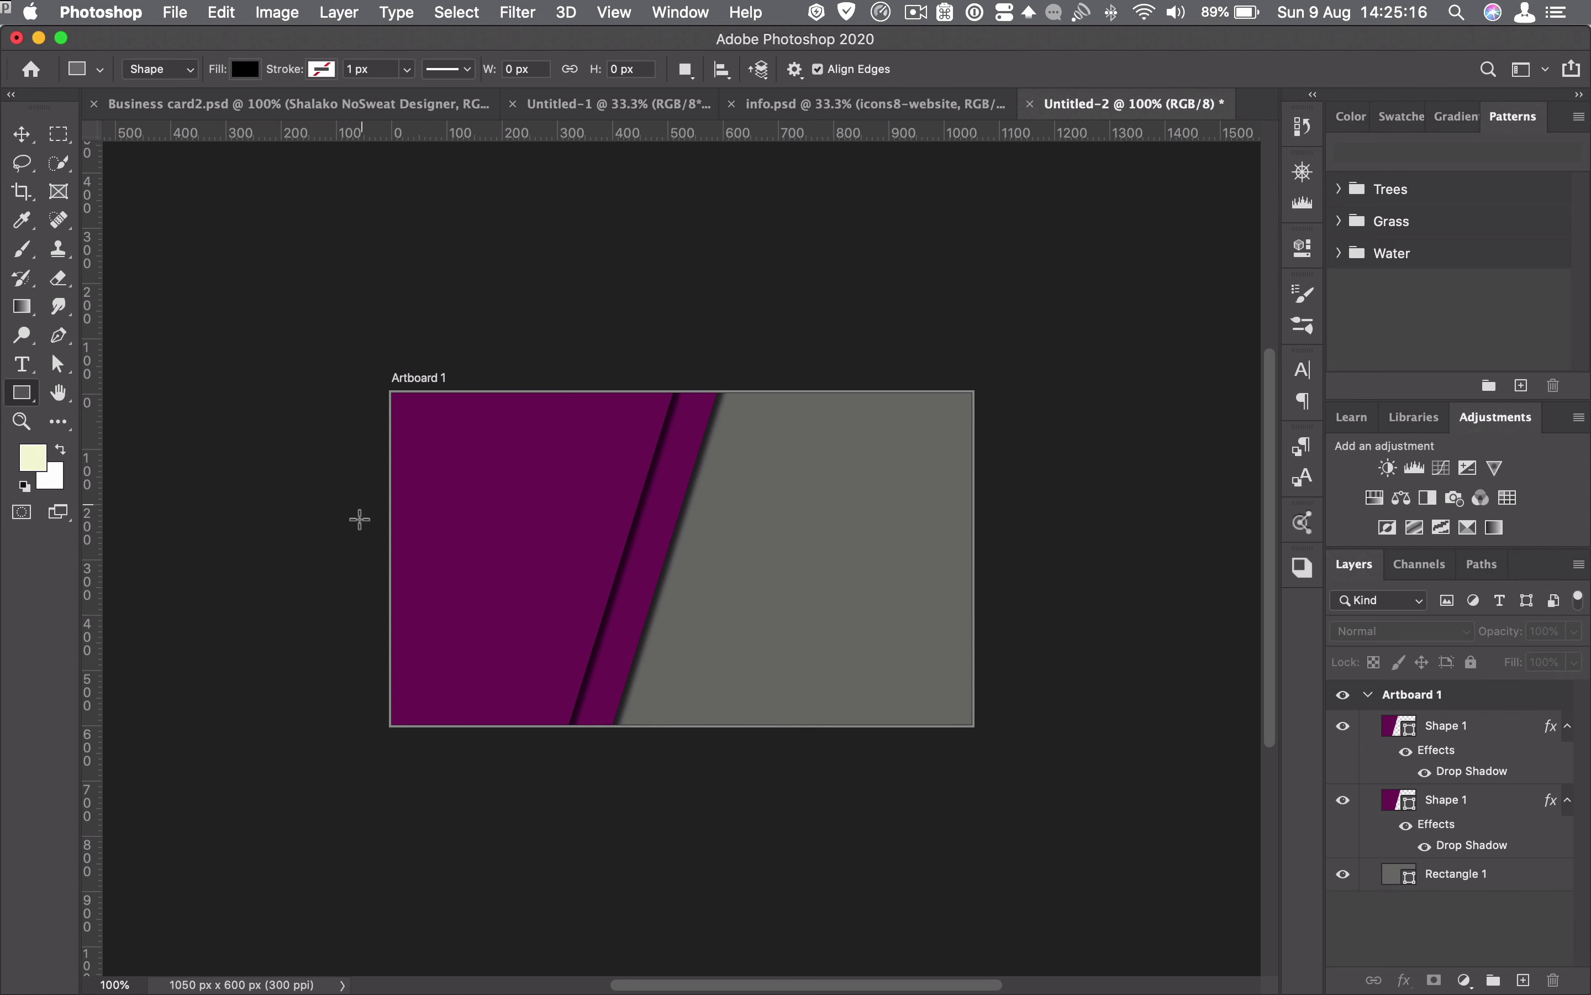
drag(374, 525, 675, 584)
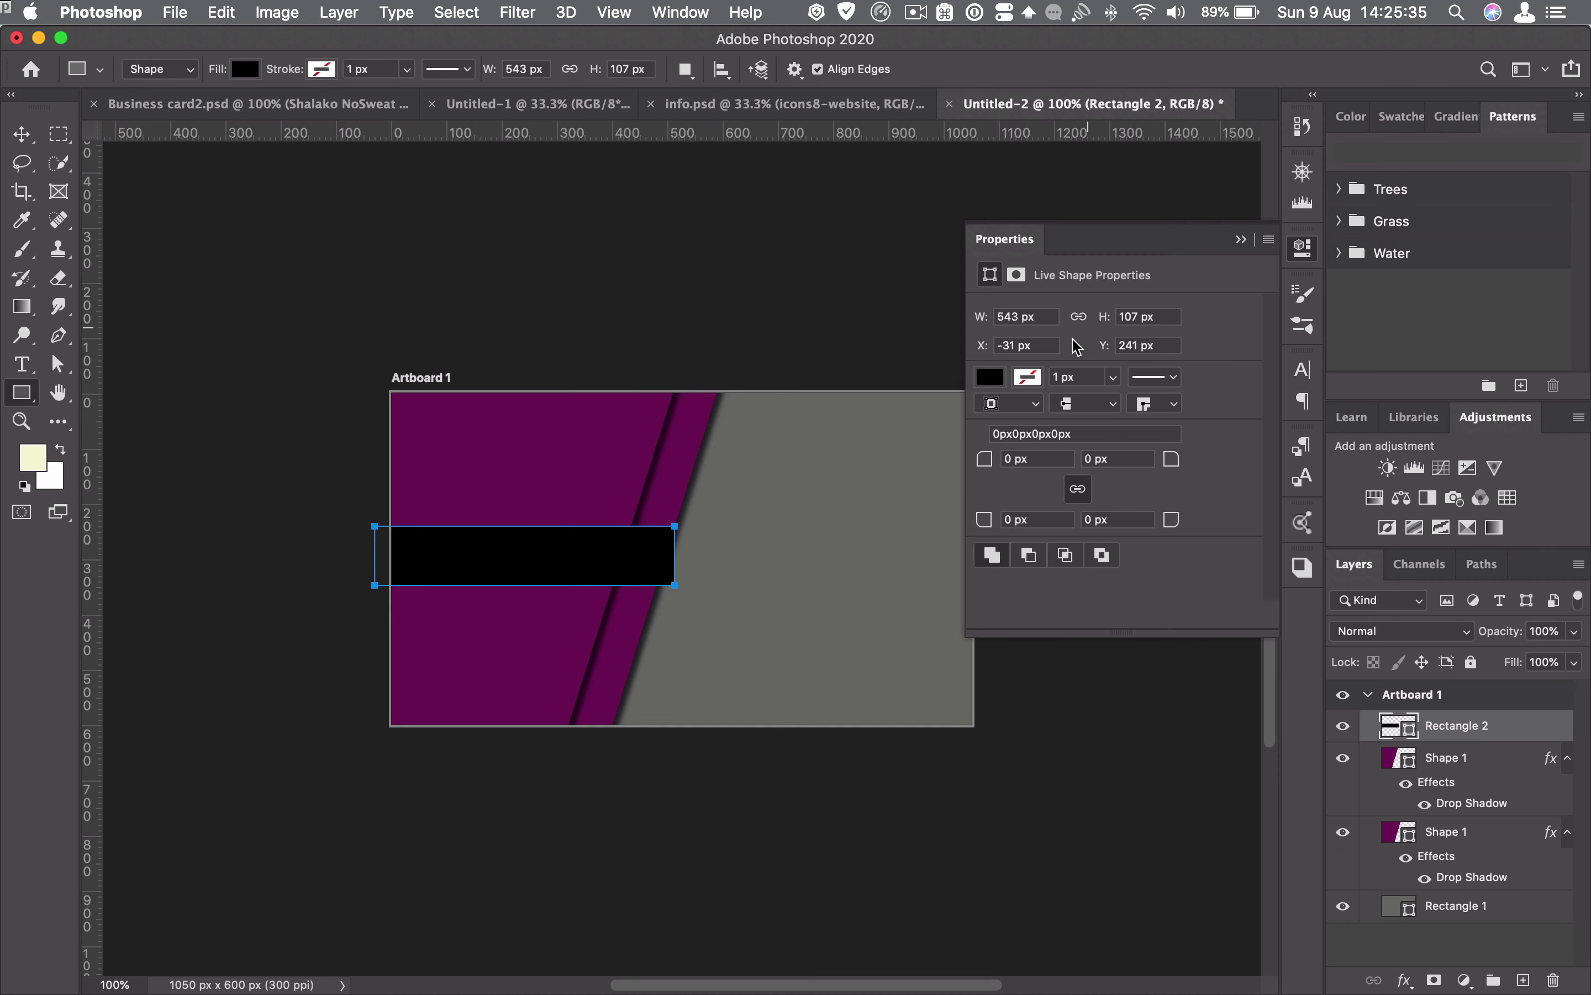
click(991, 377)
click(1192, 495)
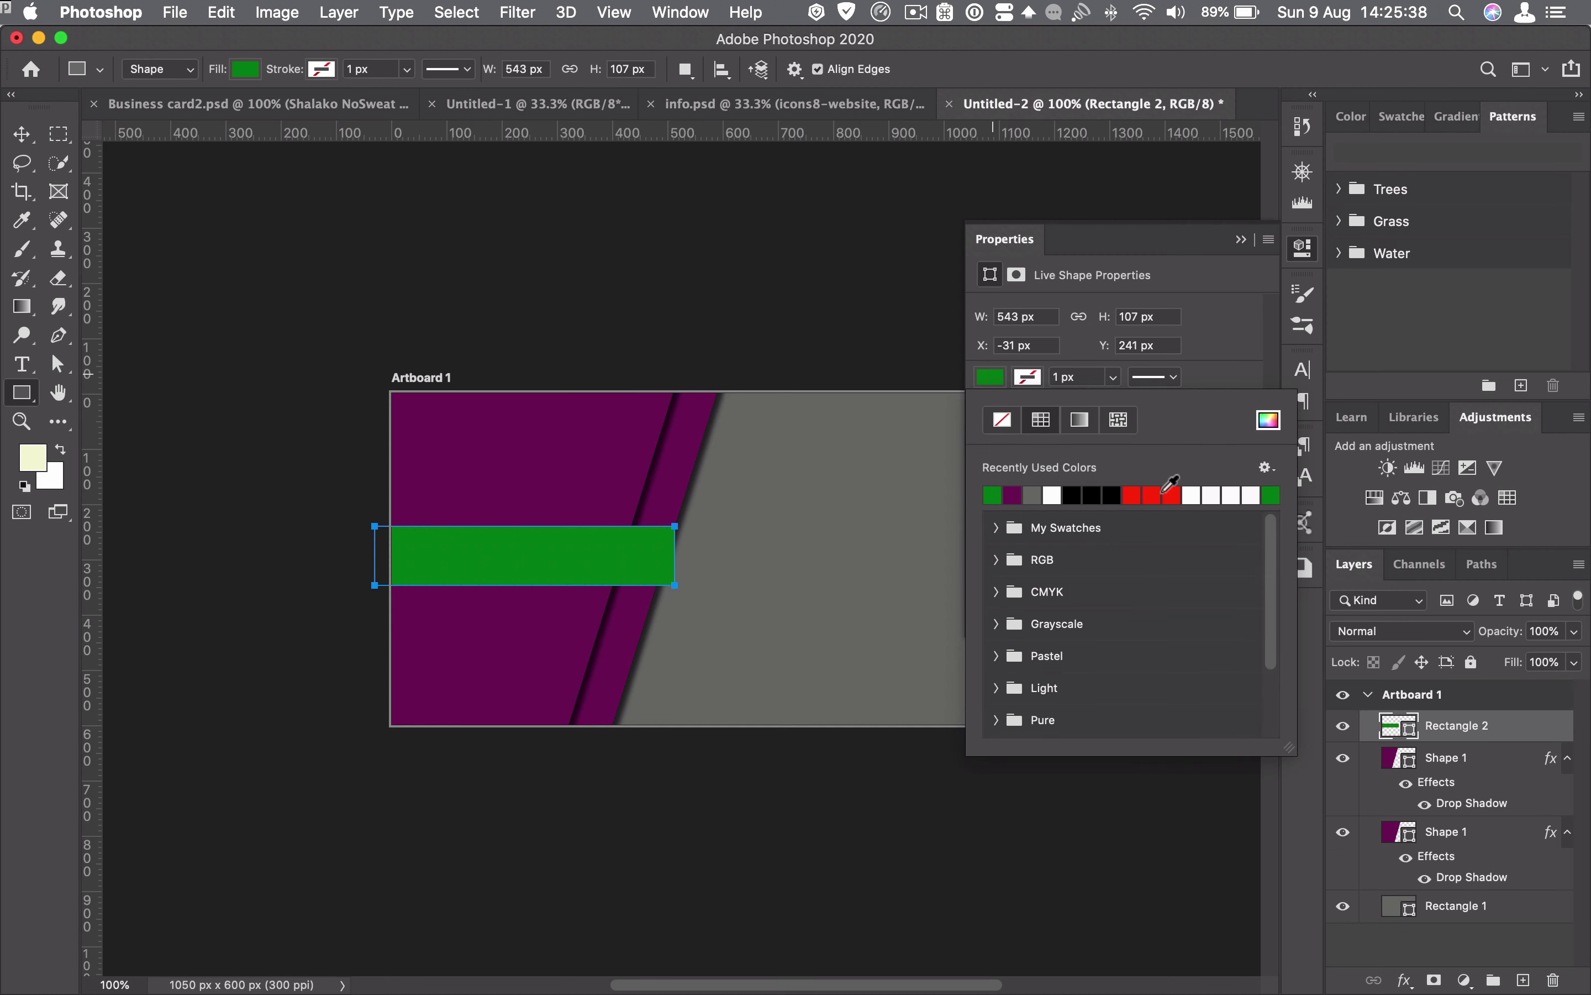
click(1242, 241)
click(1243, 240)
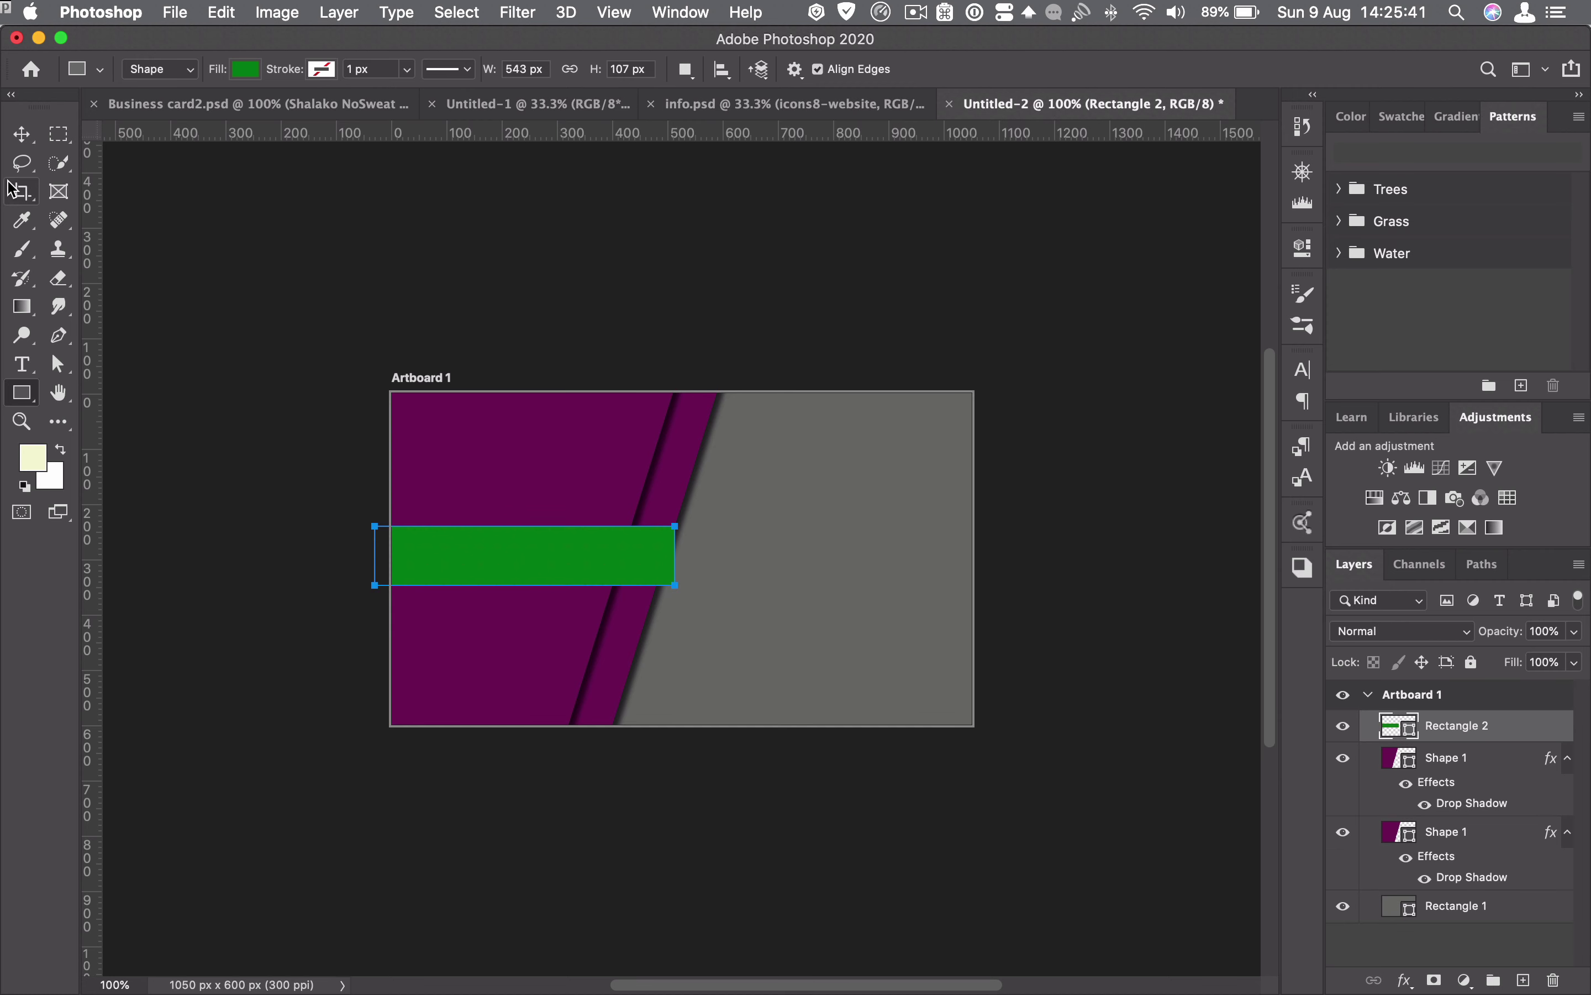
- Draw a triangular Pen shape about 100 × 156 px at the green bar's lower right corner as a ribbon fold
click(58, 335)
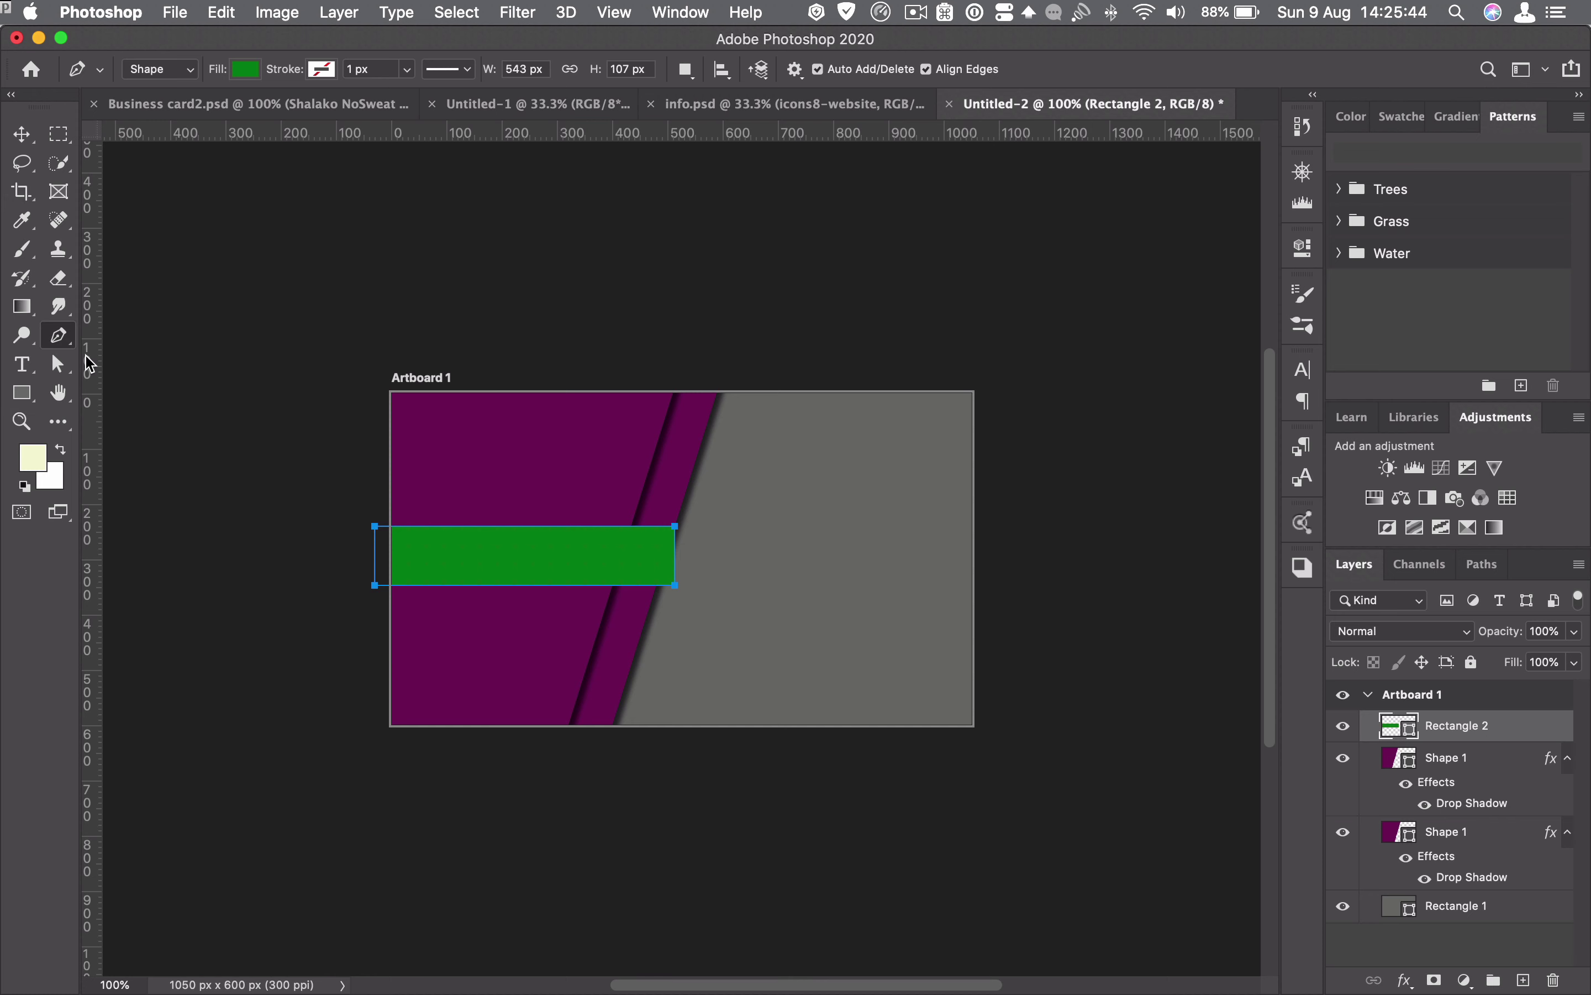
click(619, 621)
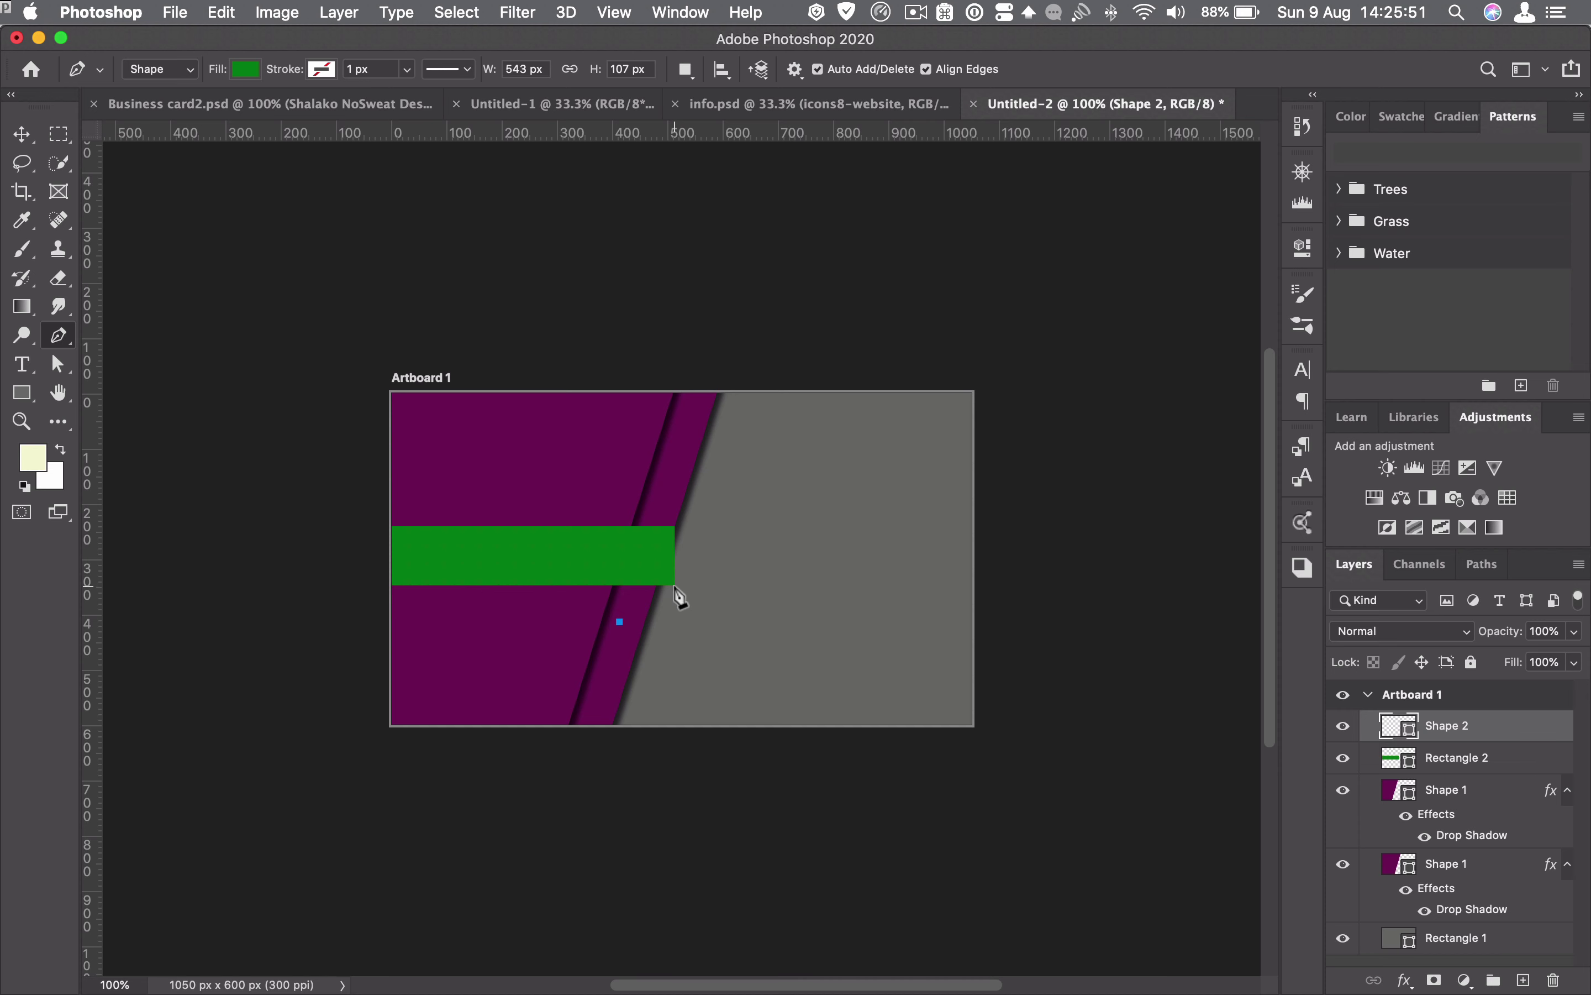
click(675, 584)
click(666, 535)
click(620, 622)
- Change the triangle's fill to a darker green, 386202
click(256, 73)
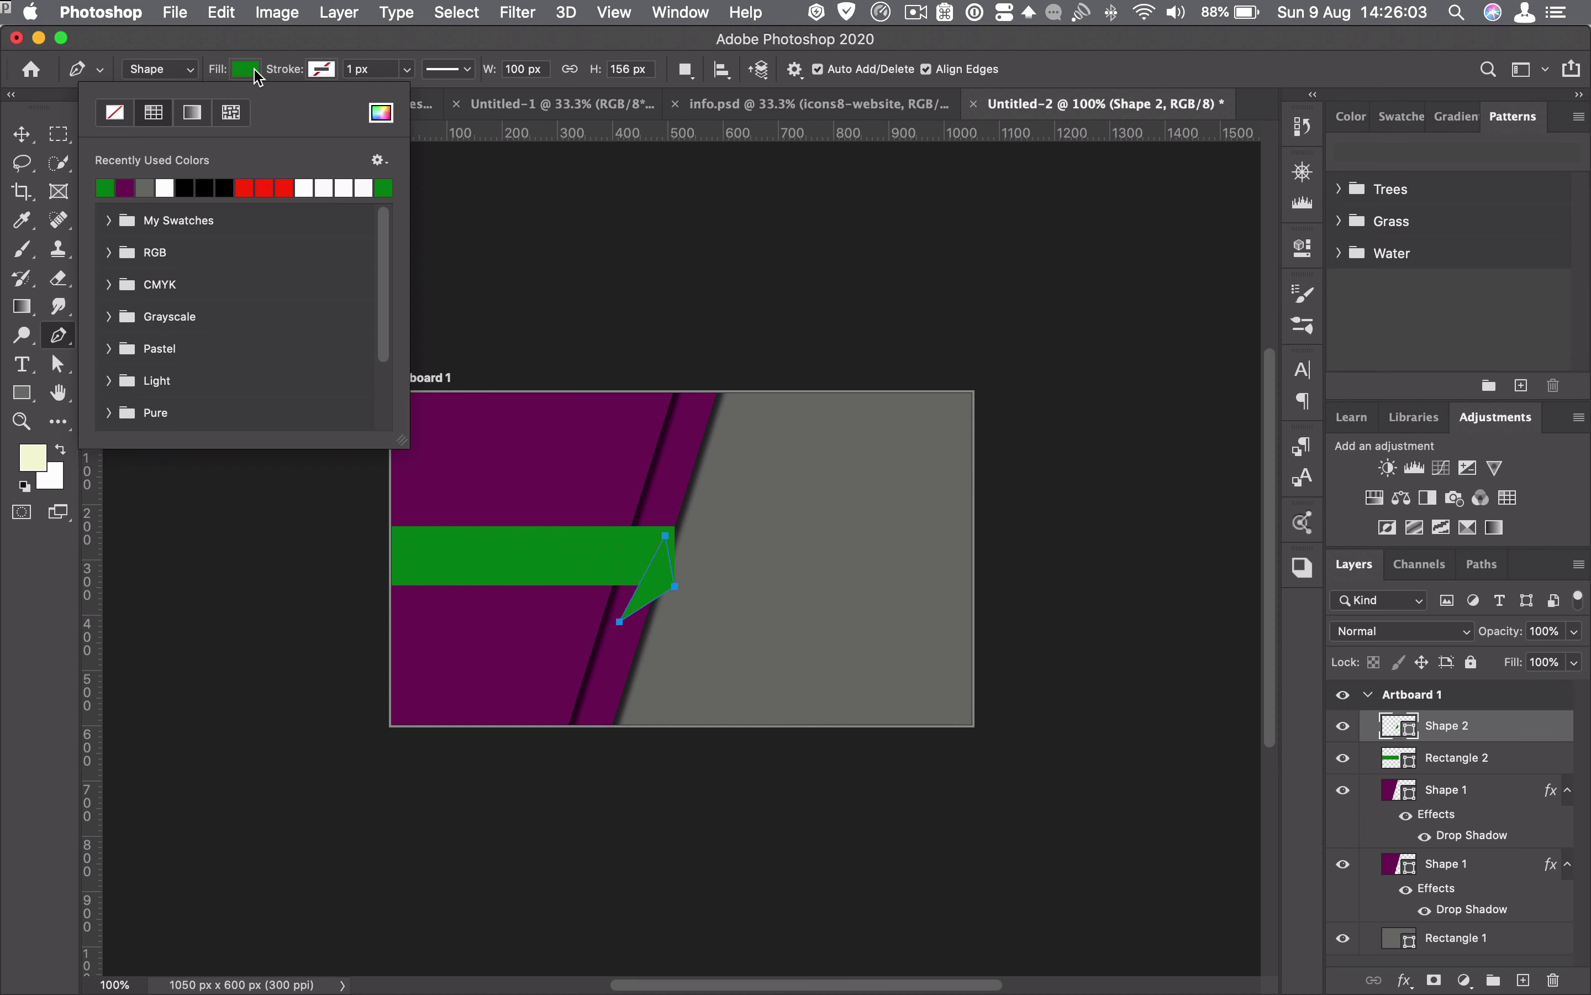
click(380, 115)
click(944, 746)
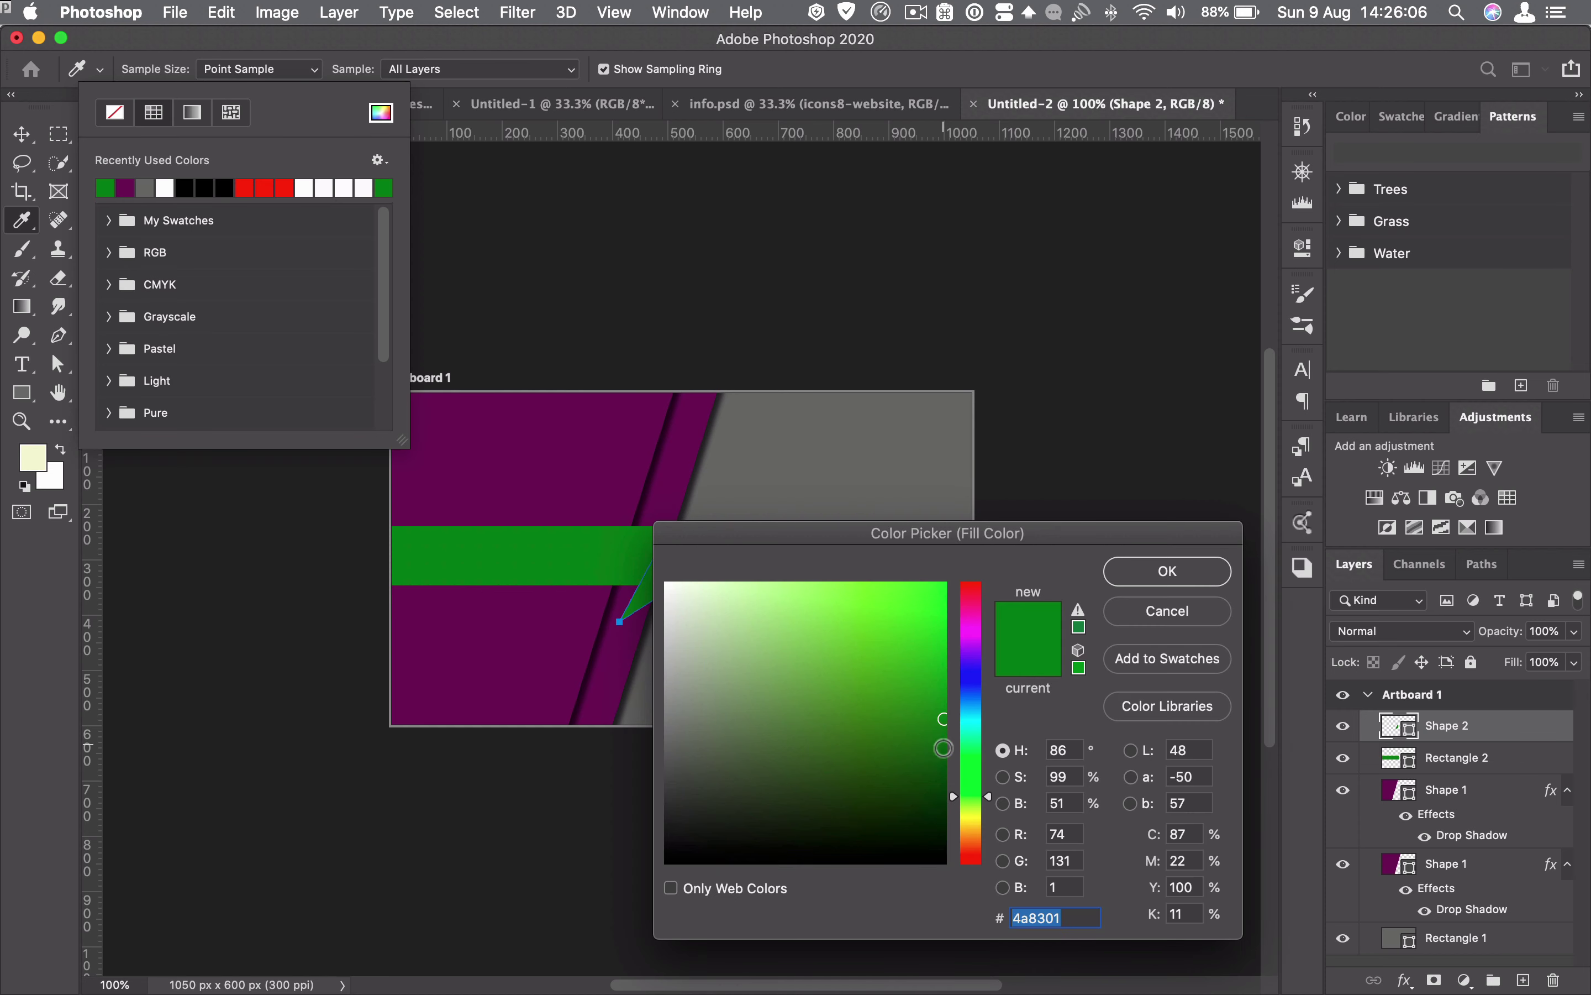
click(944, 751)
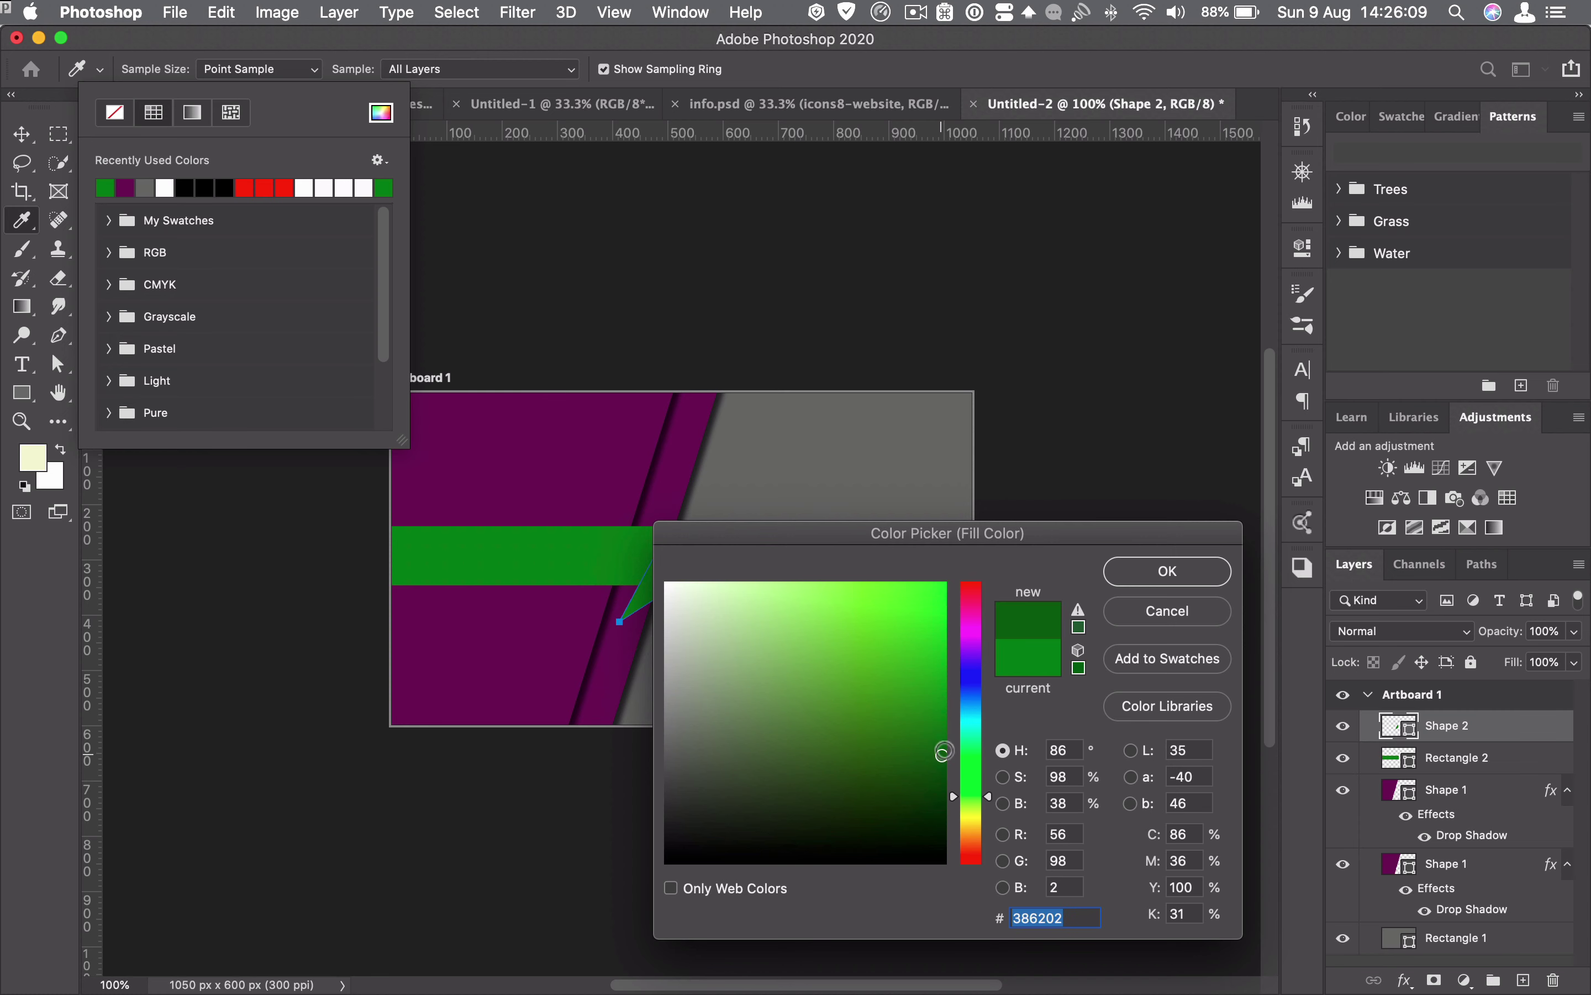
click(1180, 577)
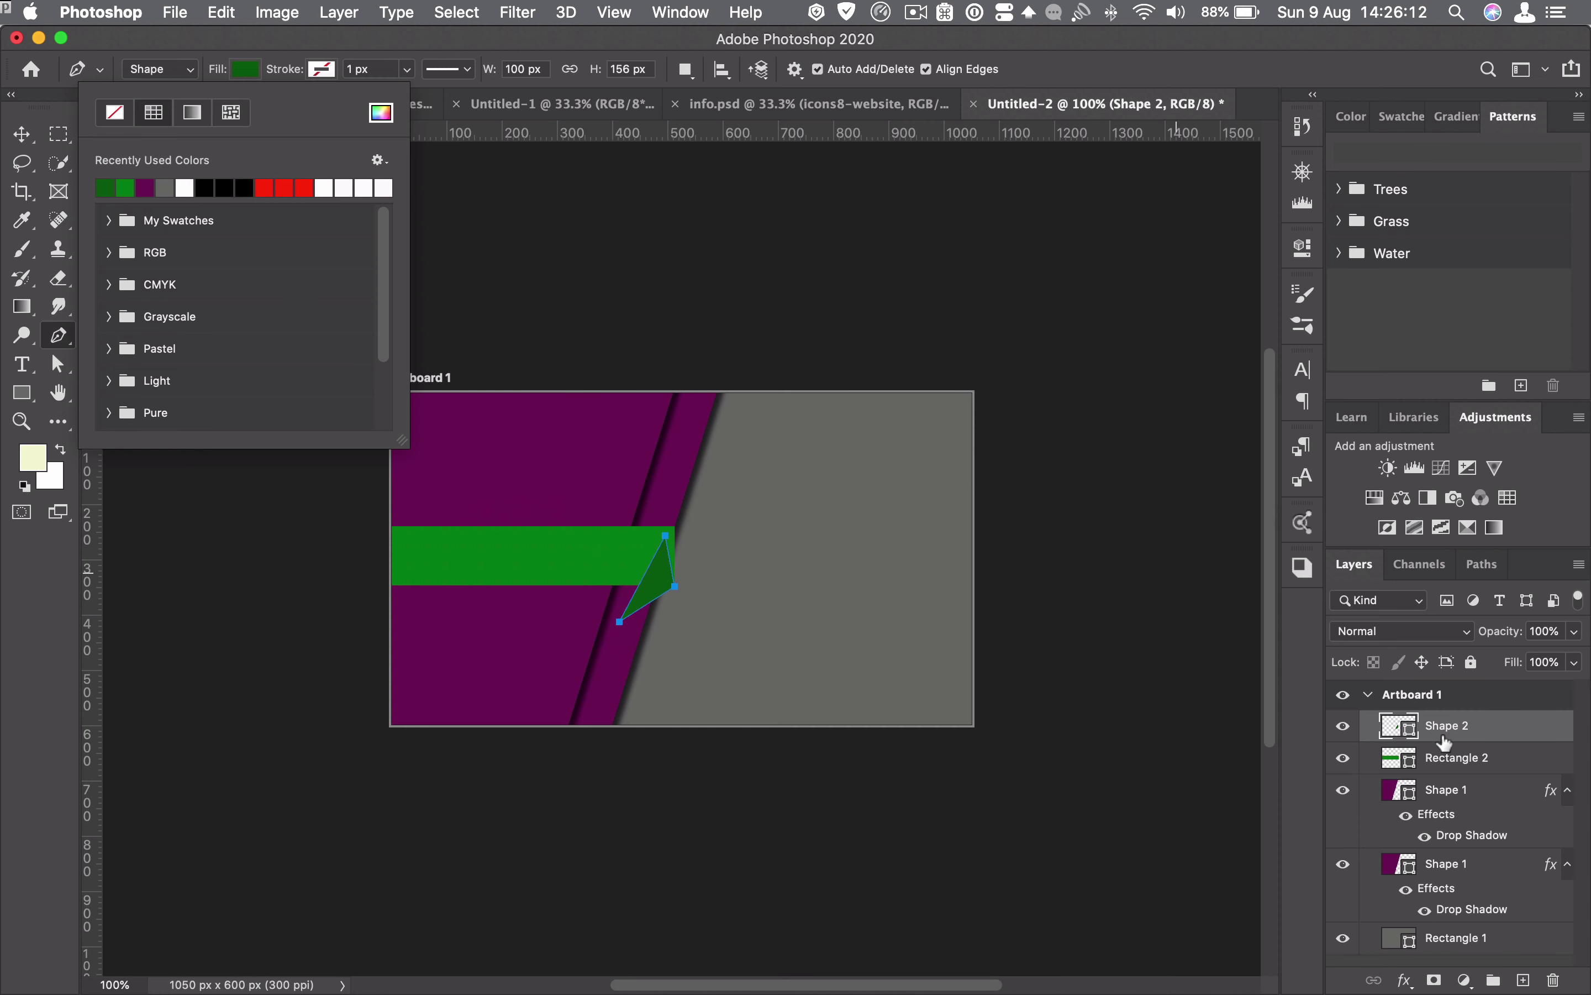
- Move the triangle's layer beneath both purple shapes and give it a drop shadow at a 99° angle and 12 px distance
drag(1436, 730, 1459, 895)
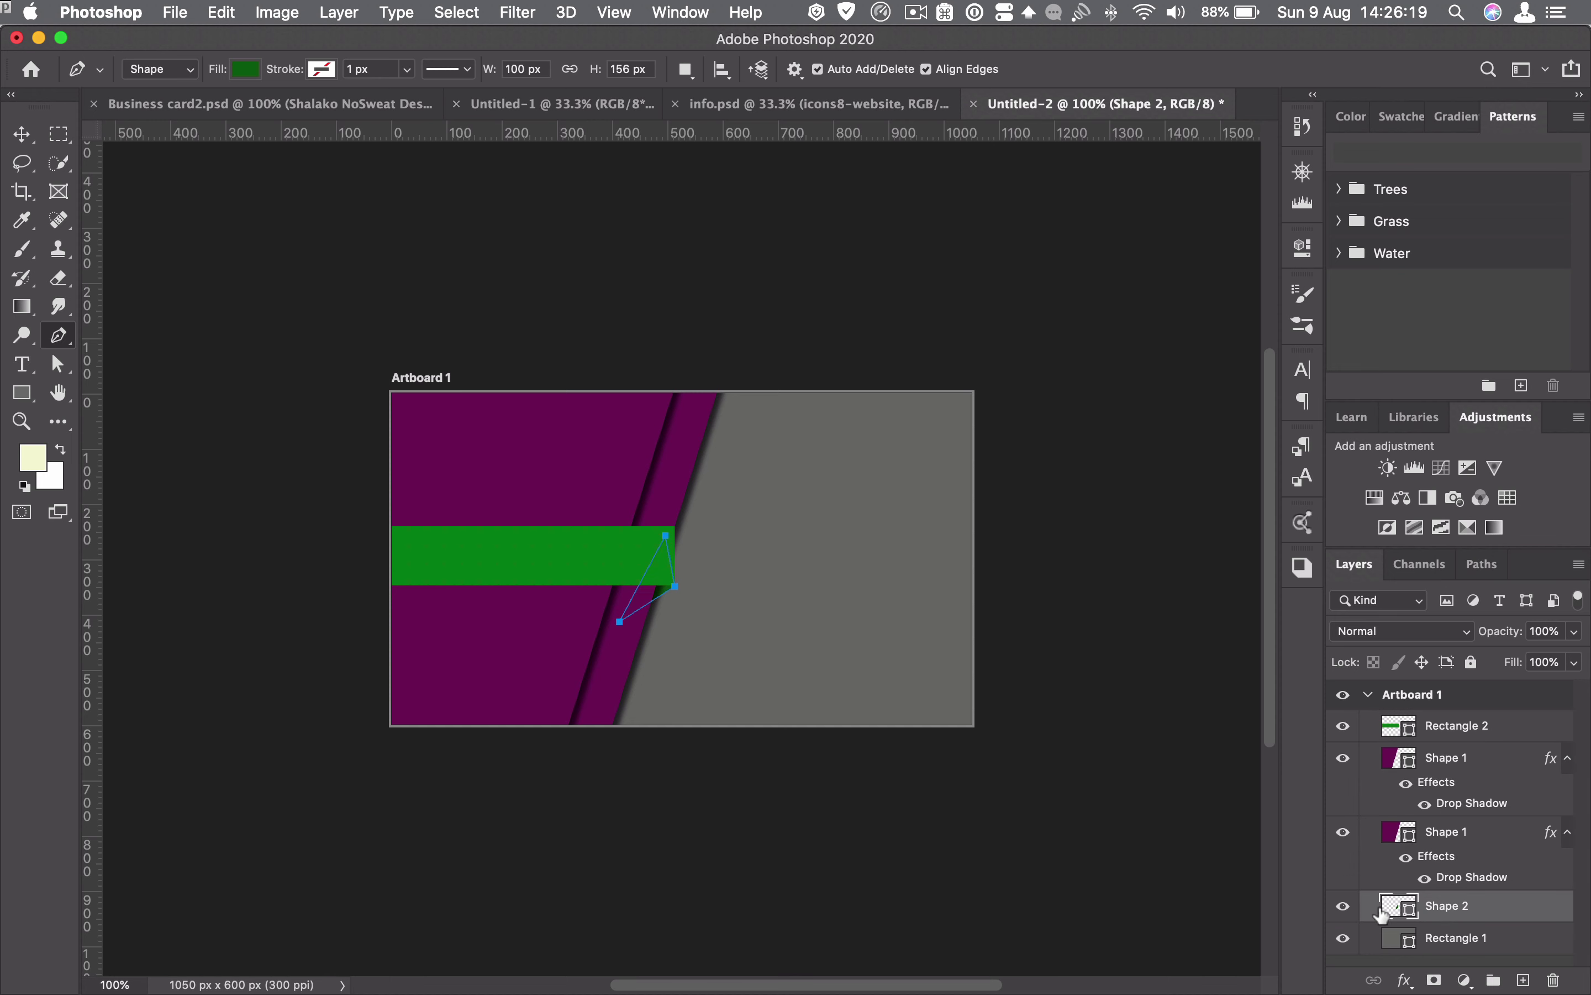
click(1406, 982)
click(1421, 939)
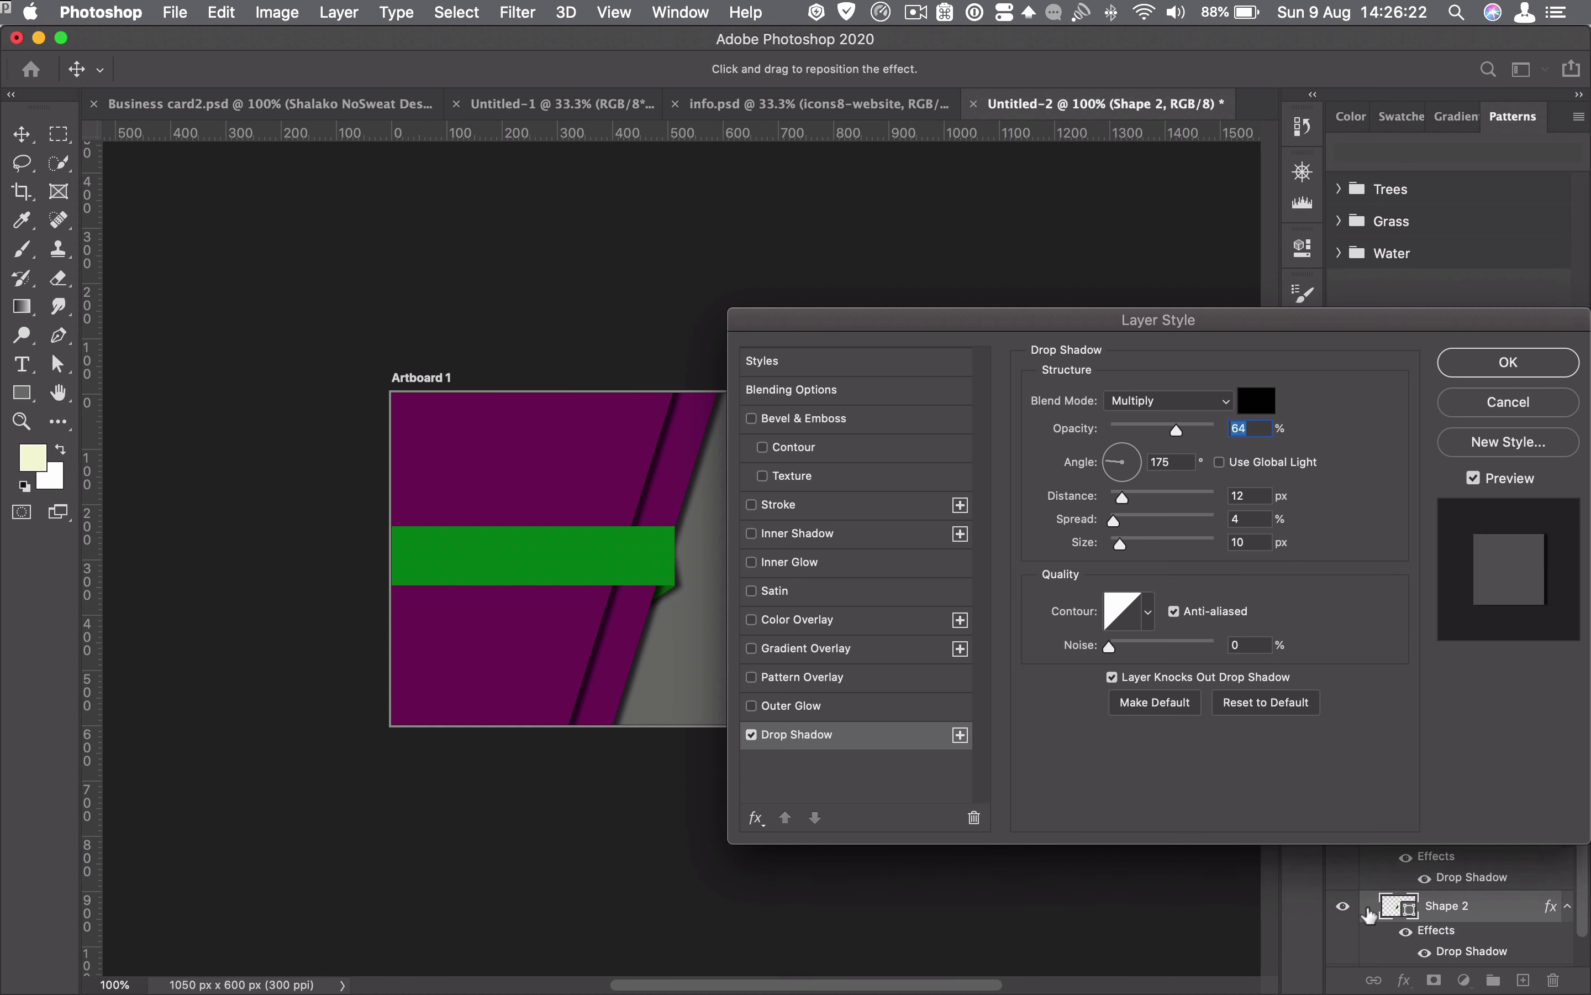
drag(674, 632, 670, 634)
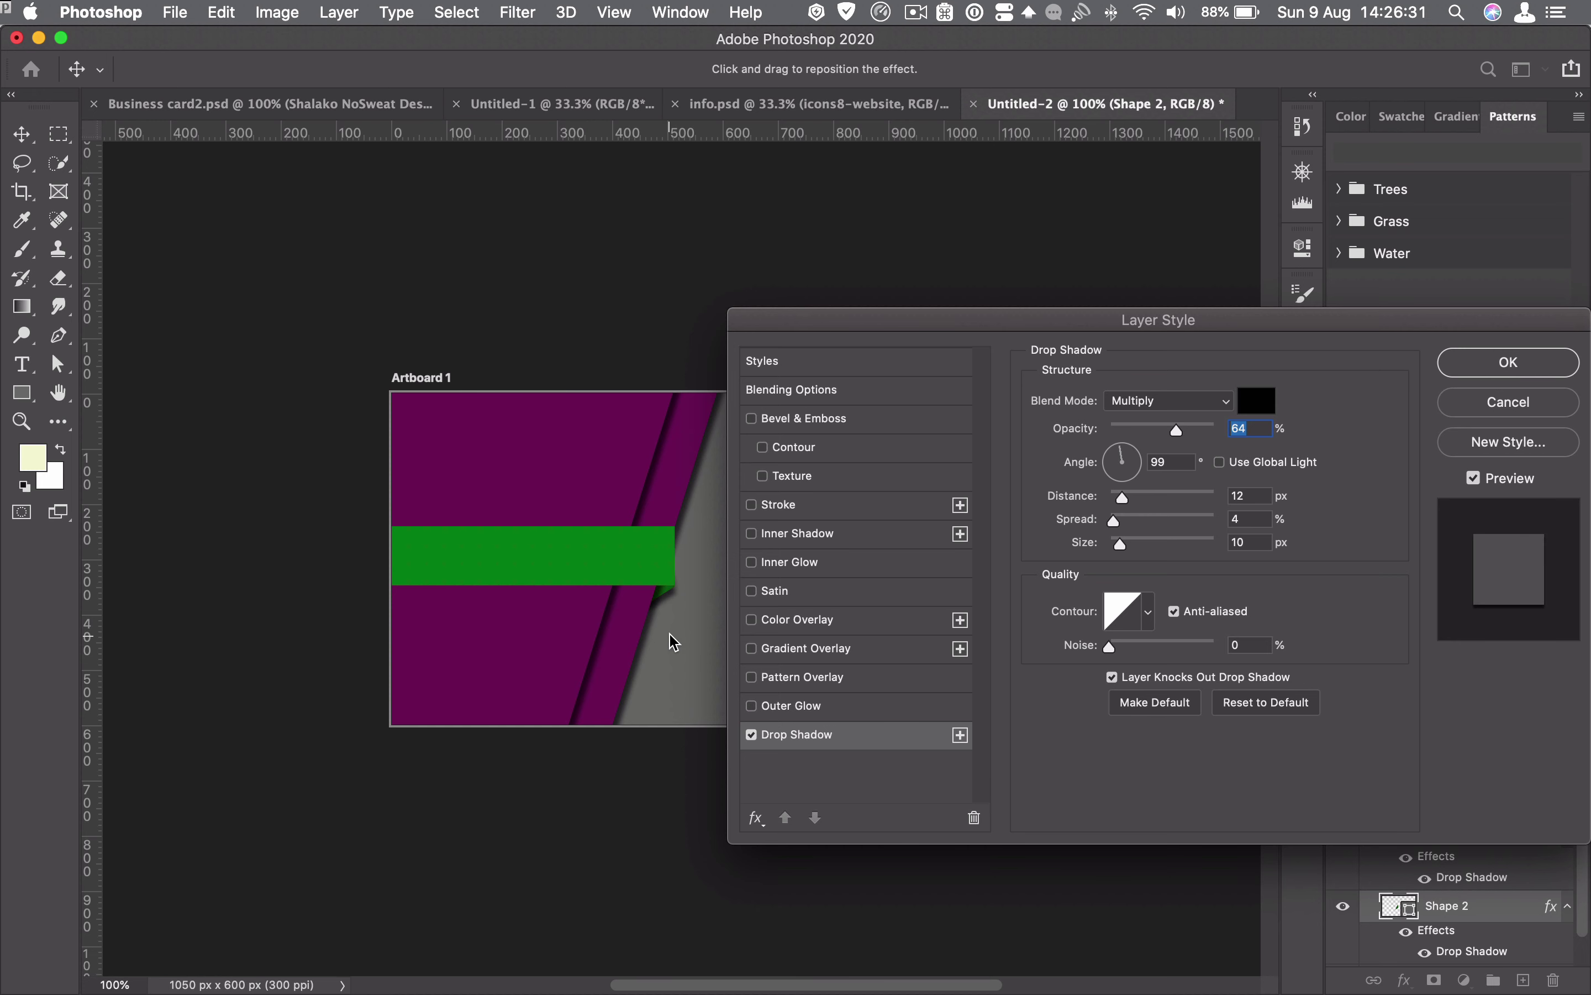
click(1510, 362)
key(p)
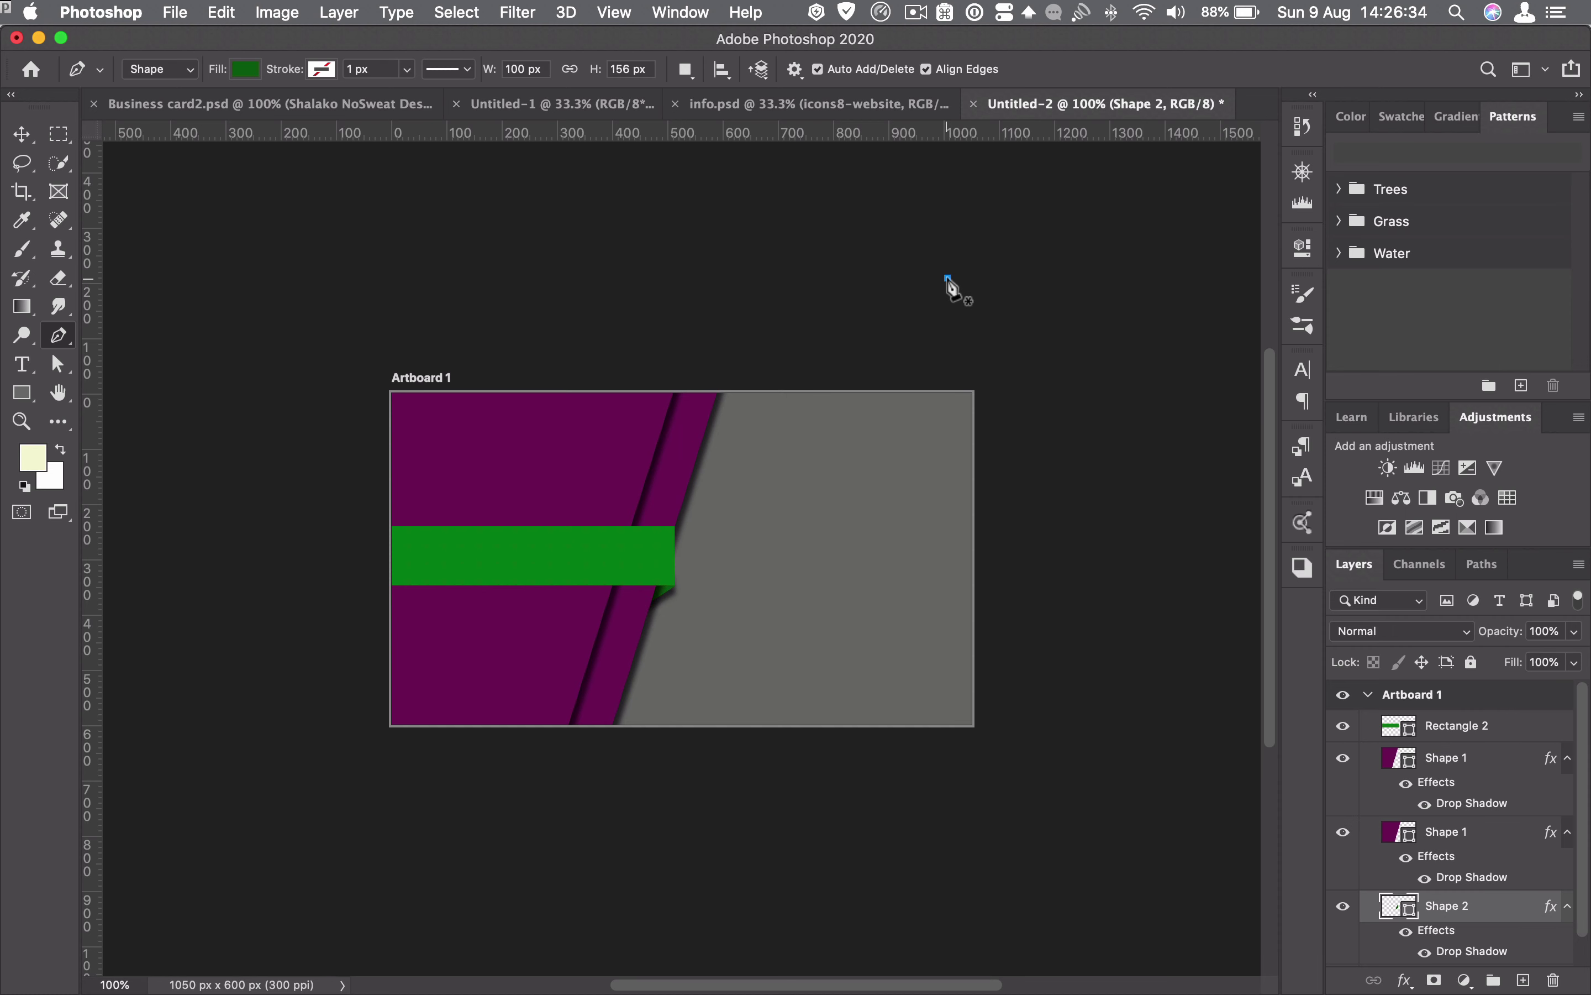
click(948, 277)
key(ctrl+z)
- Copy the open-envelope email icon from info.psd into Untitled-2 and place it on the upper part of the gray area
click(22, 136)
click(664, 181)
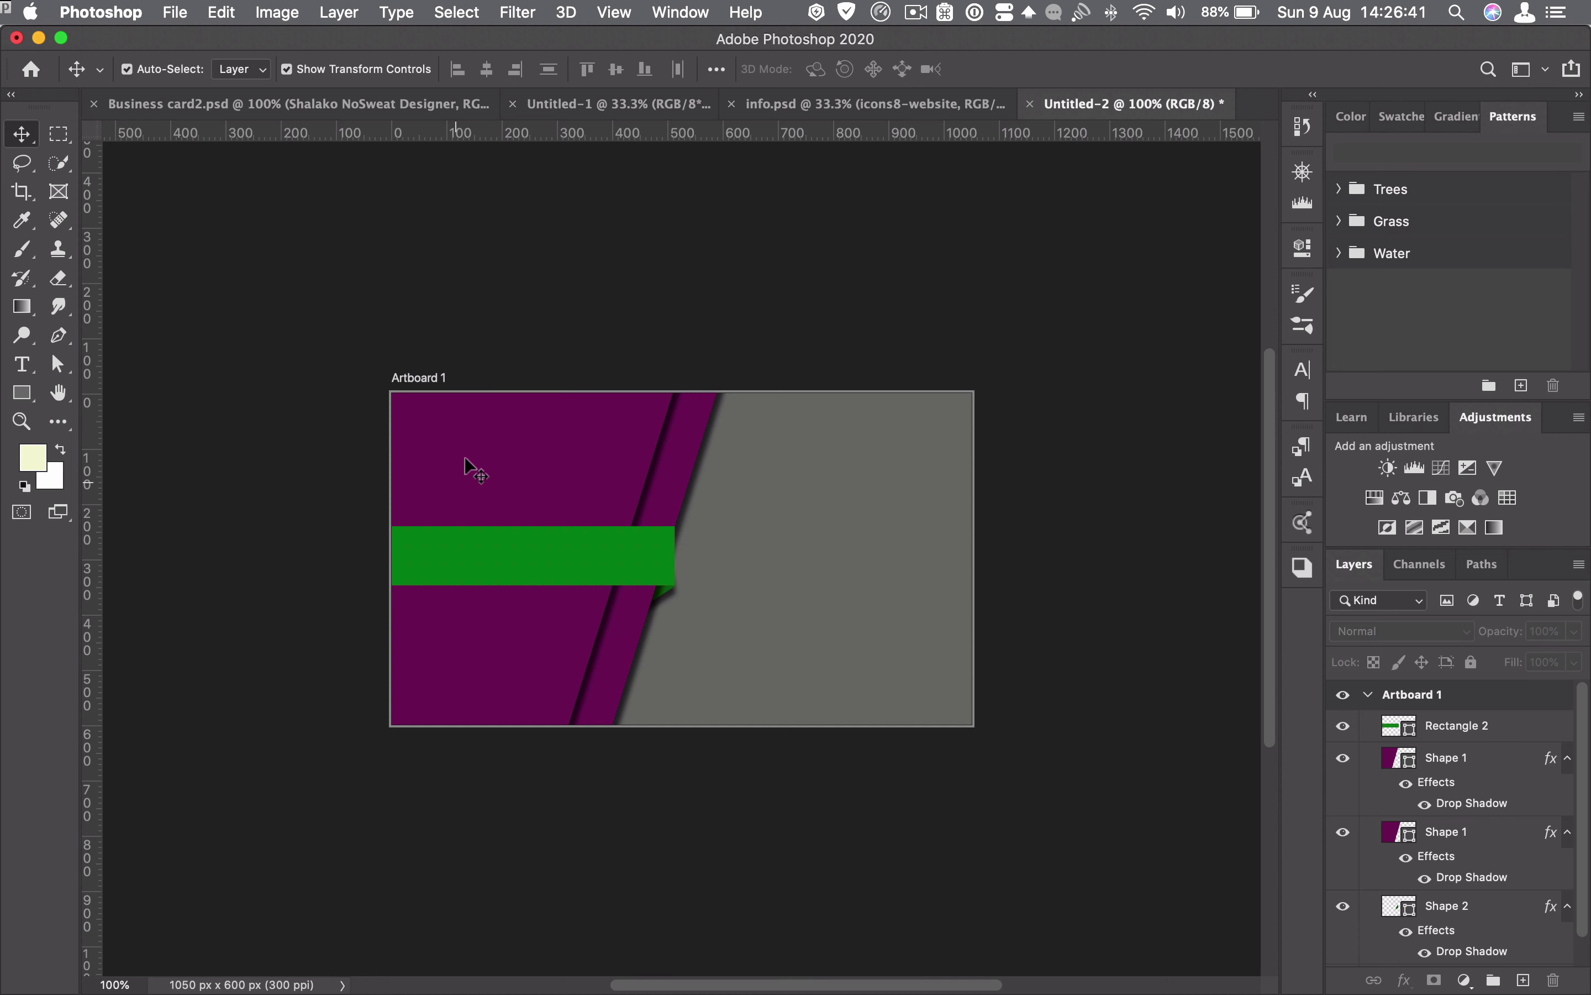
scroll(335, 337, down, 2)
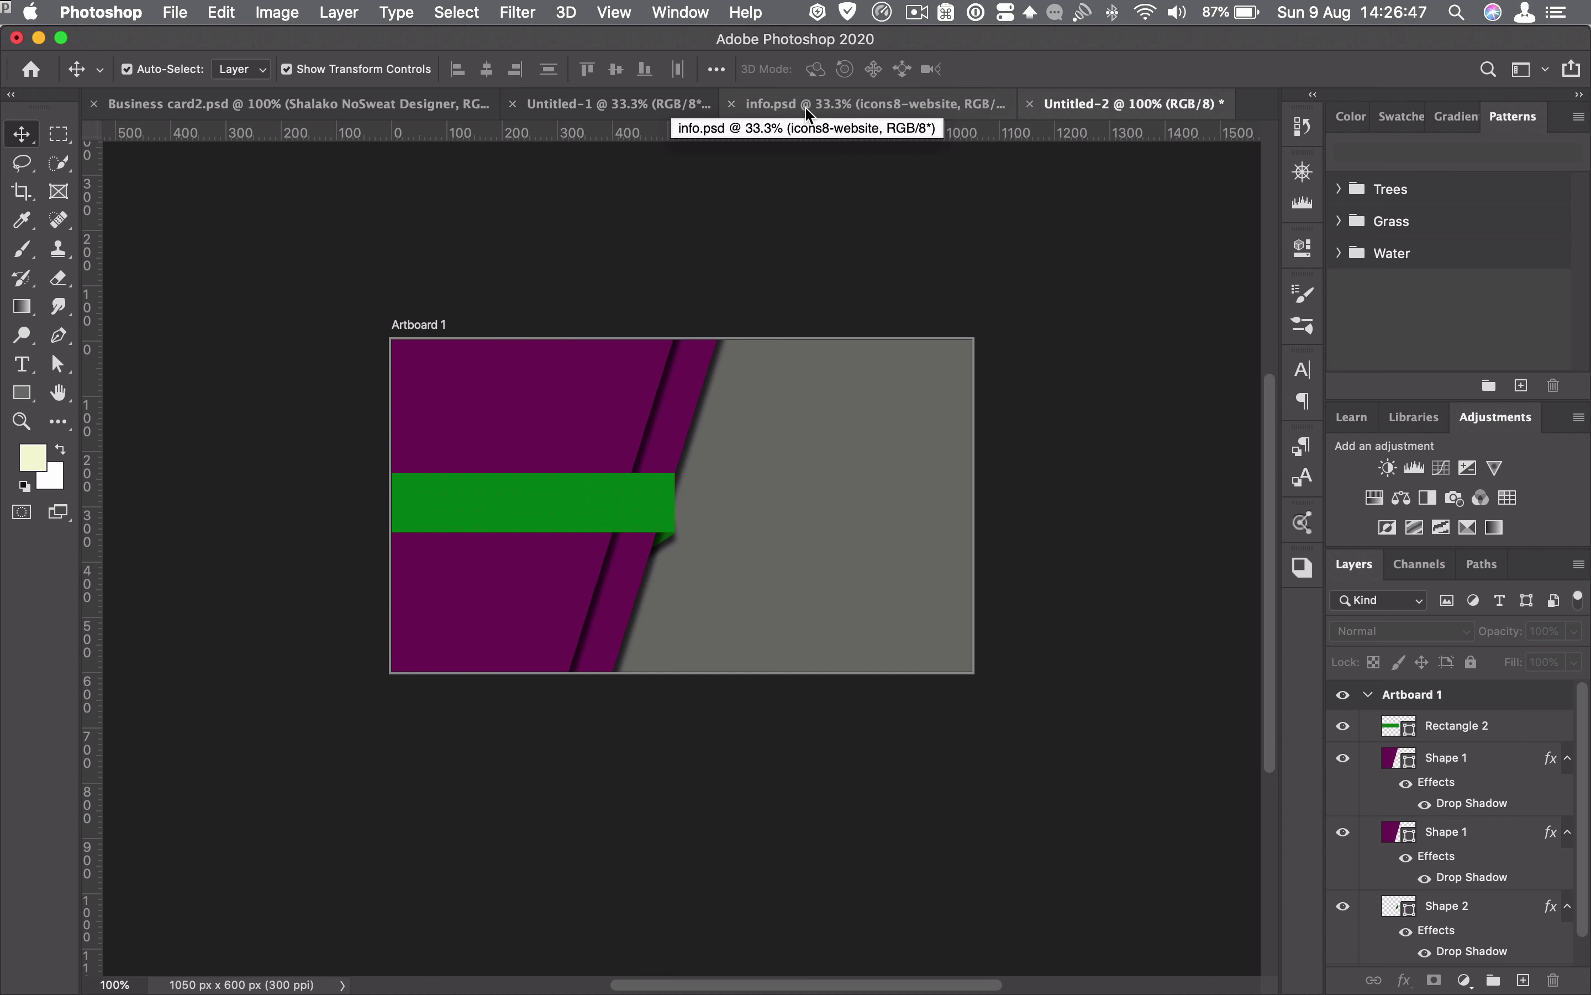
click(772, 108)
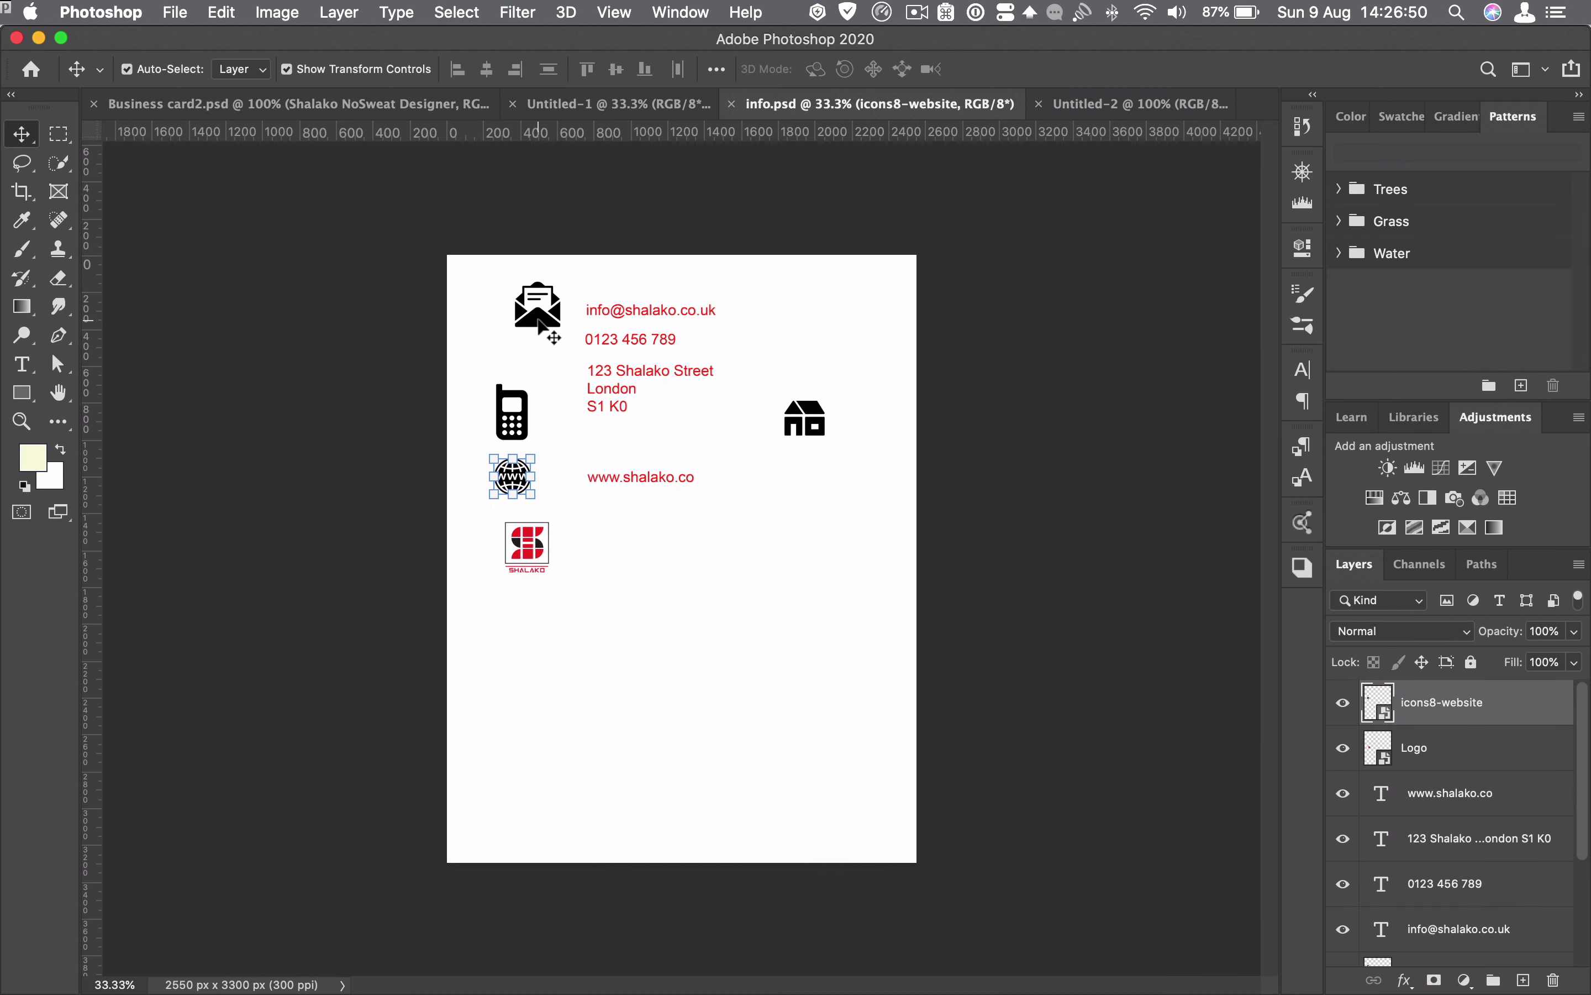
drag(538, 319, 1104, 121)
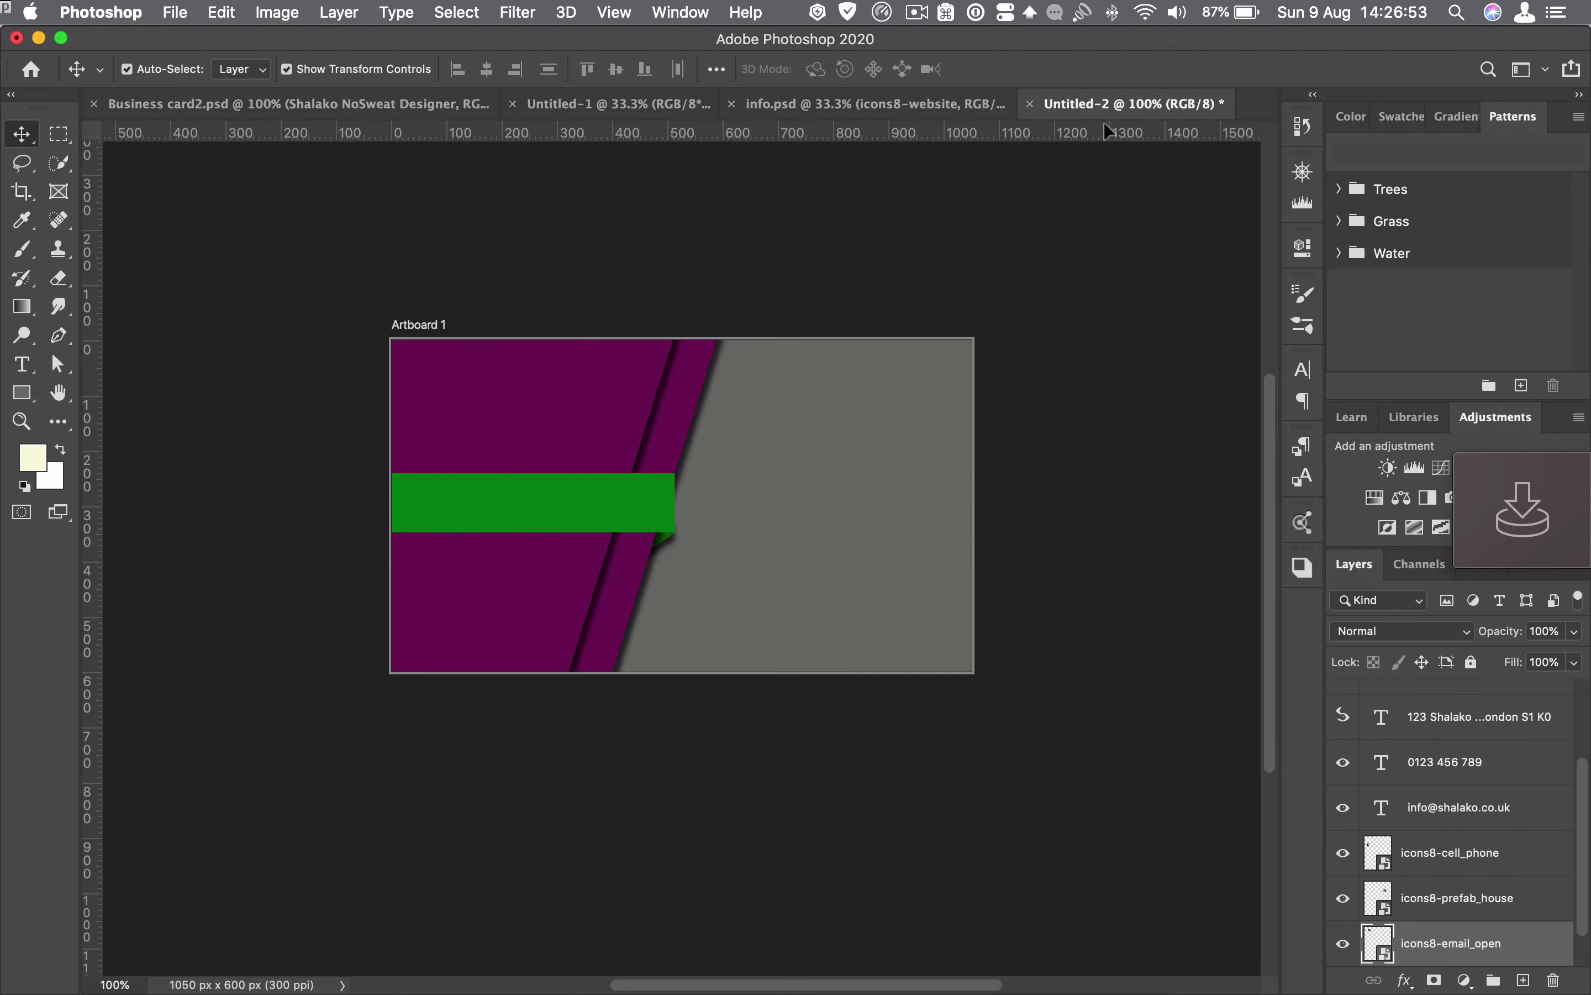
drag(808, 422, 816, 428)
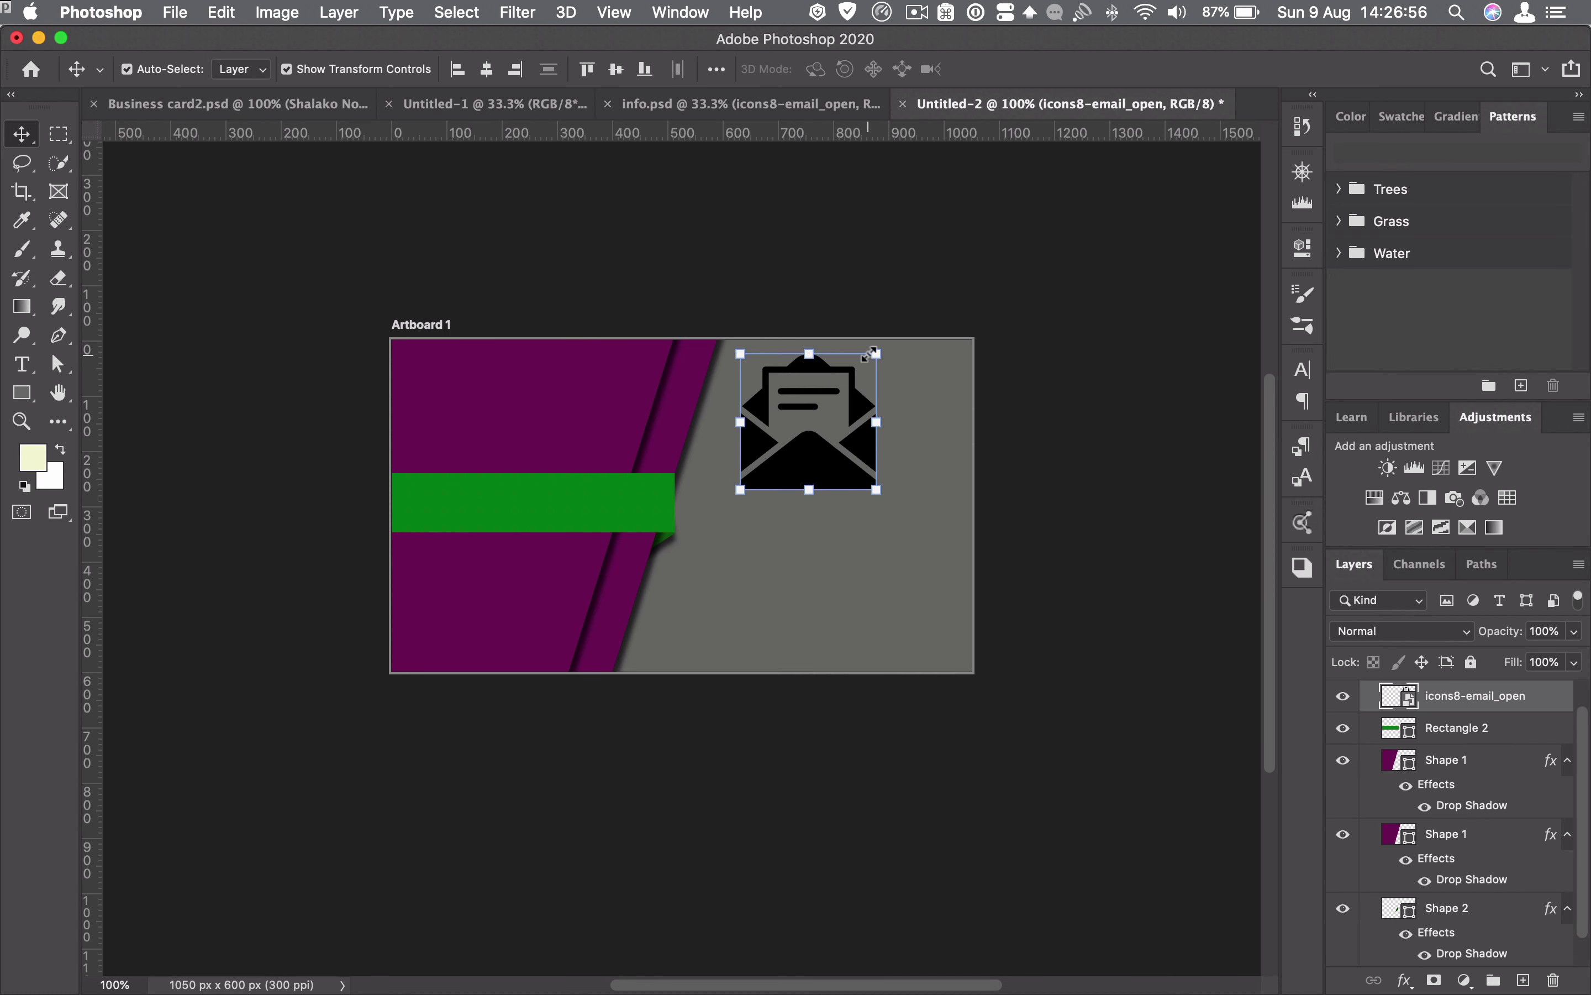
- Scale the open-envelope icon down to about 3.62% and give it a near-white Color Overlay, fbfbfa
drag(875, 353, 774, 456)
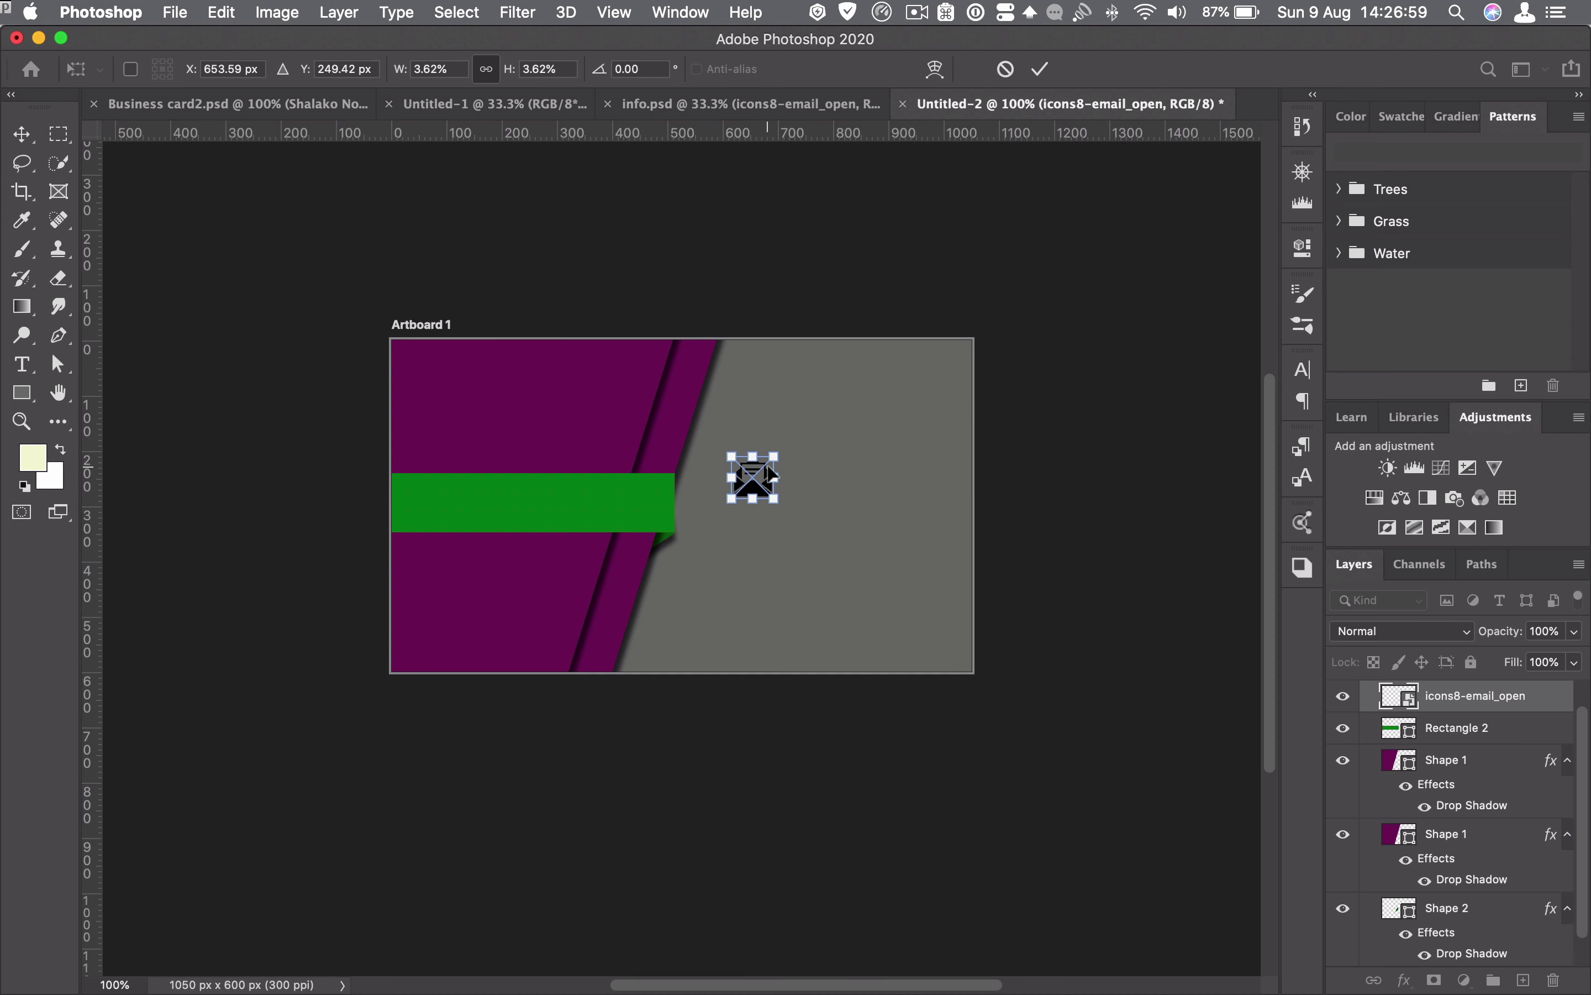
click(1038, 73)
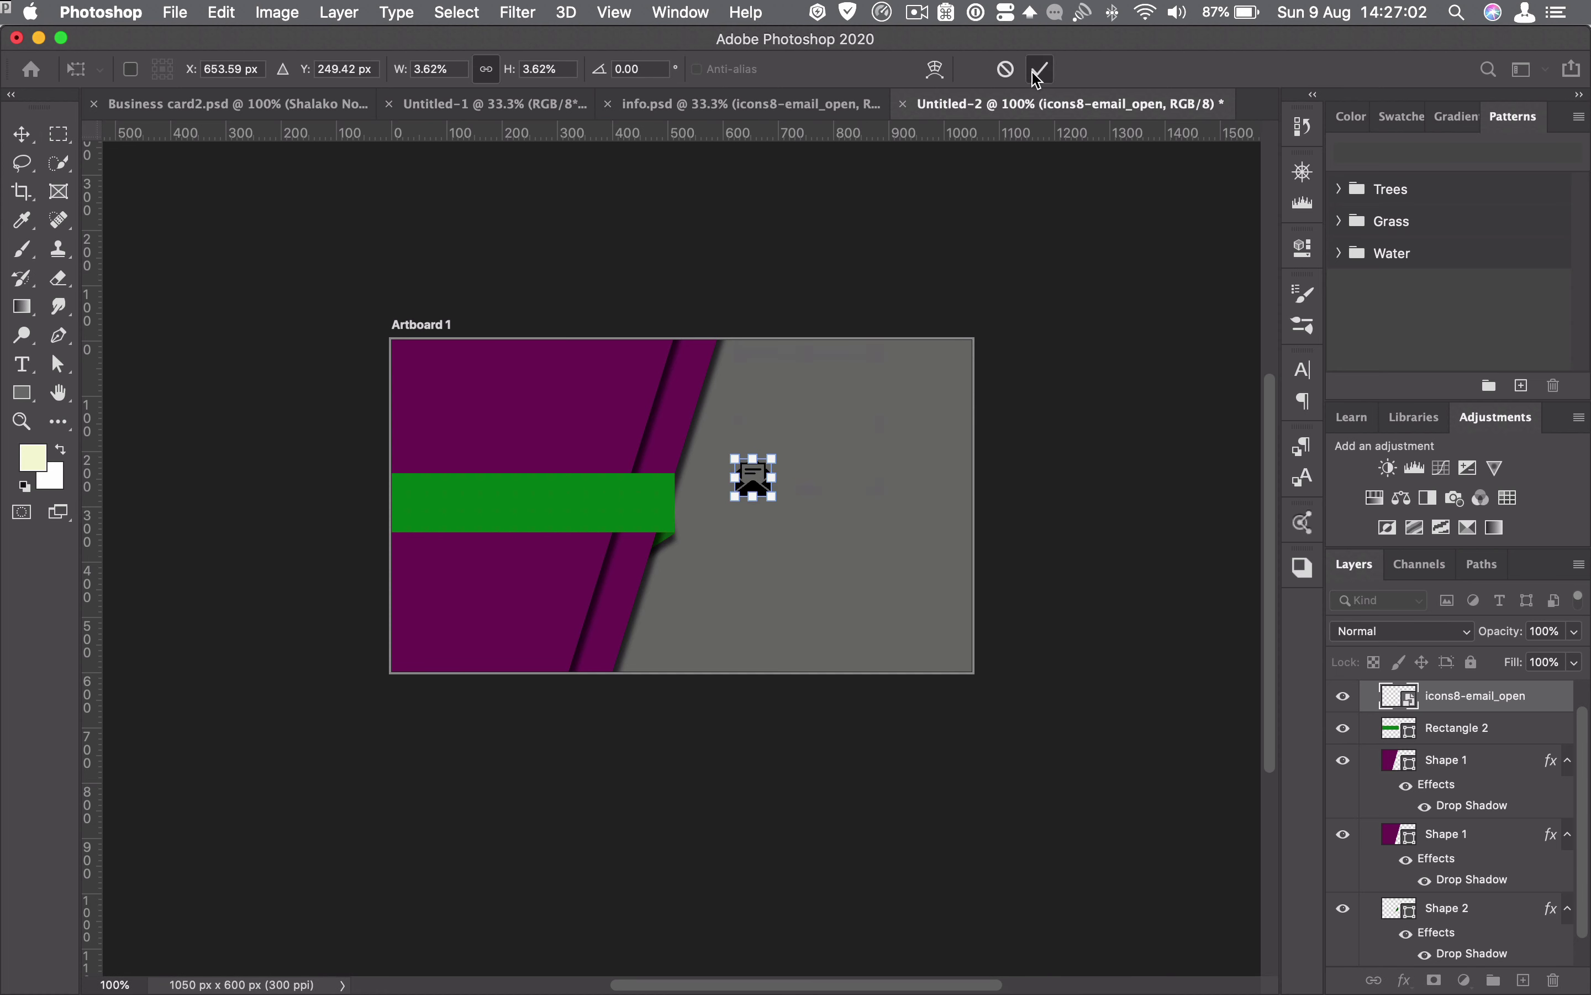
click(1405, 981)
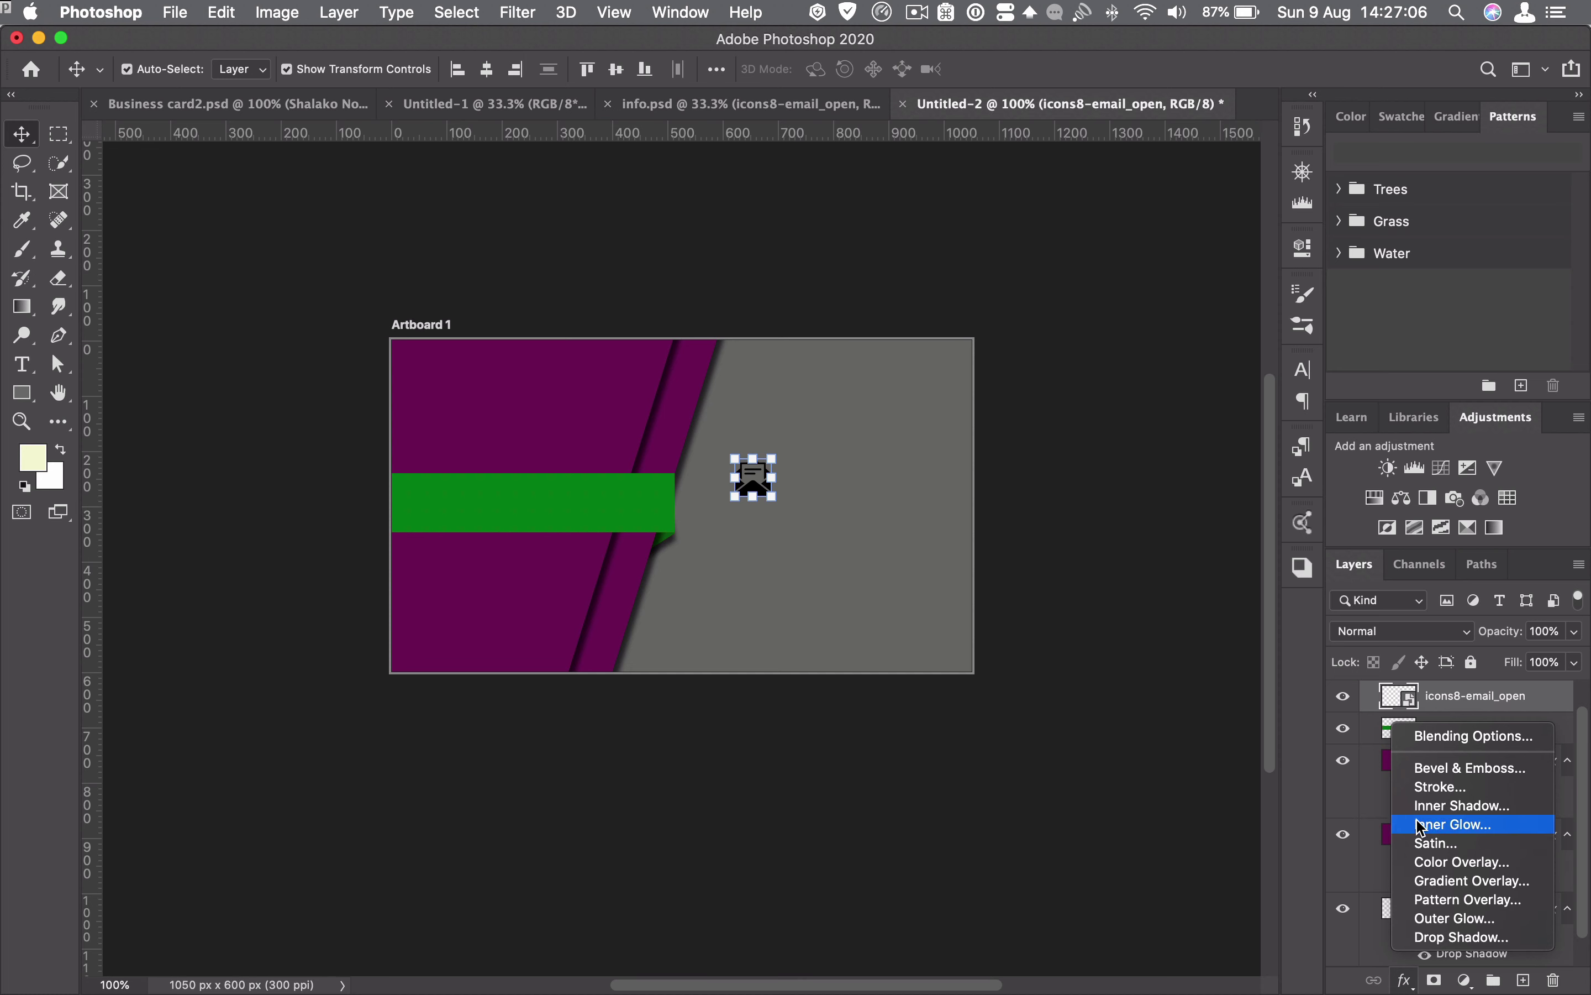
click(1447, 862)
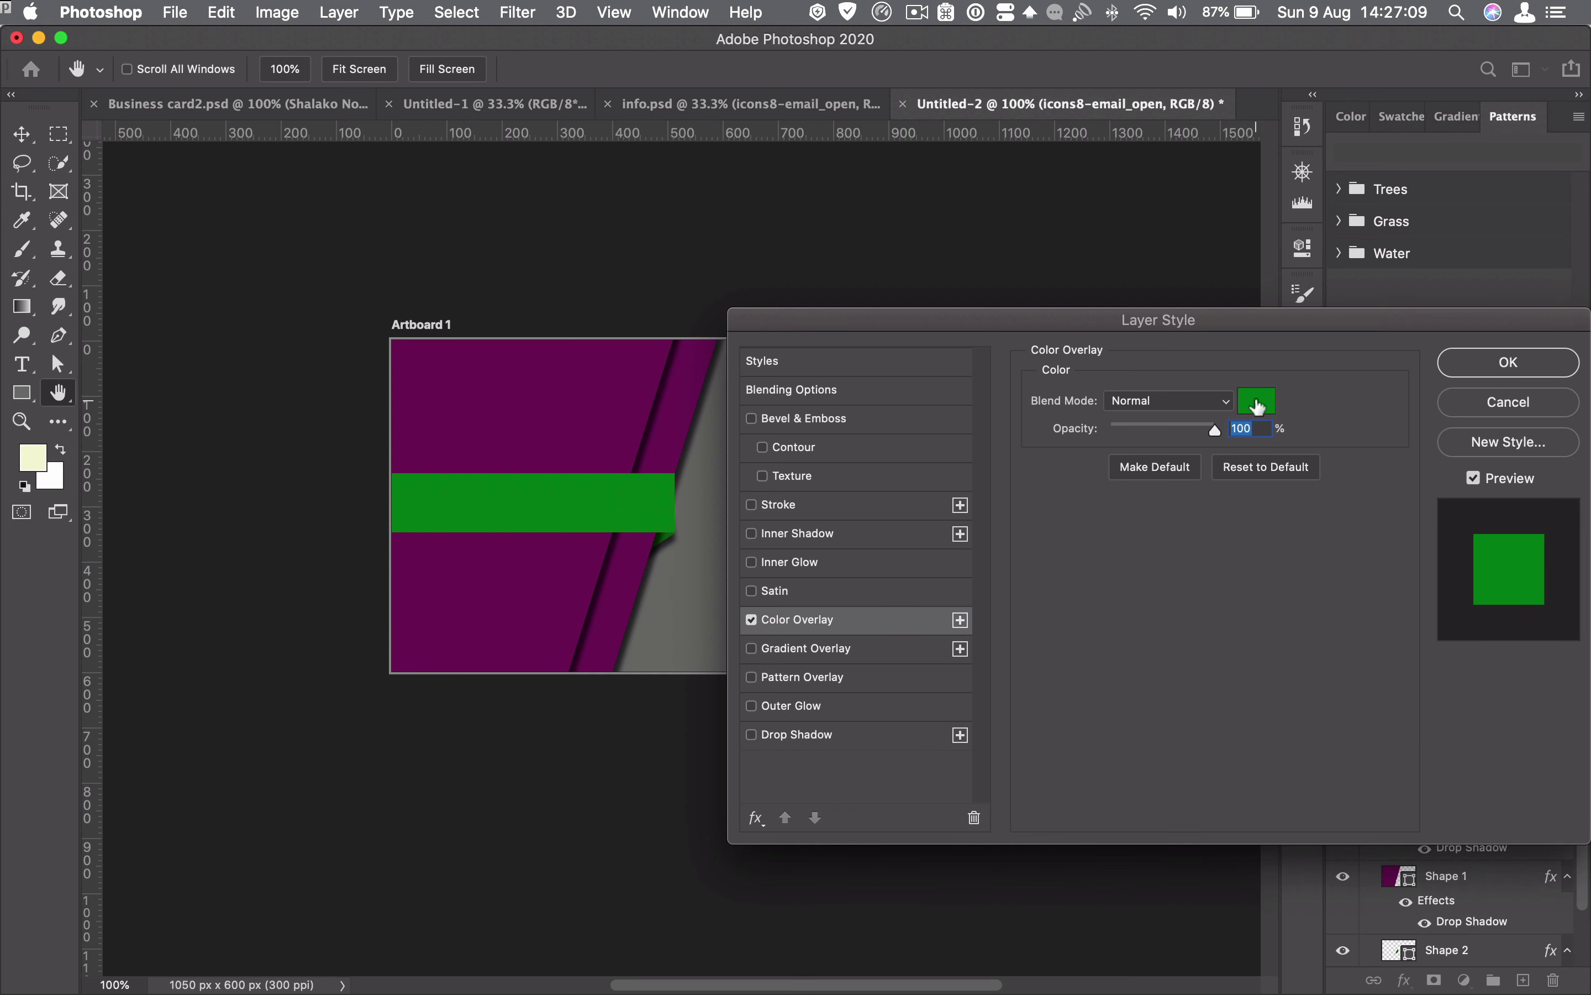
click(1257, 406)
click(669, 587)
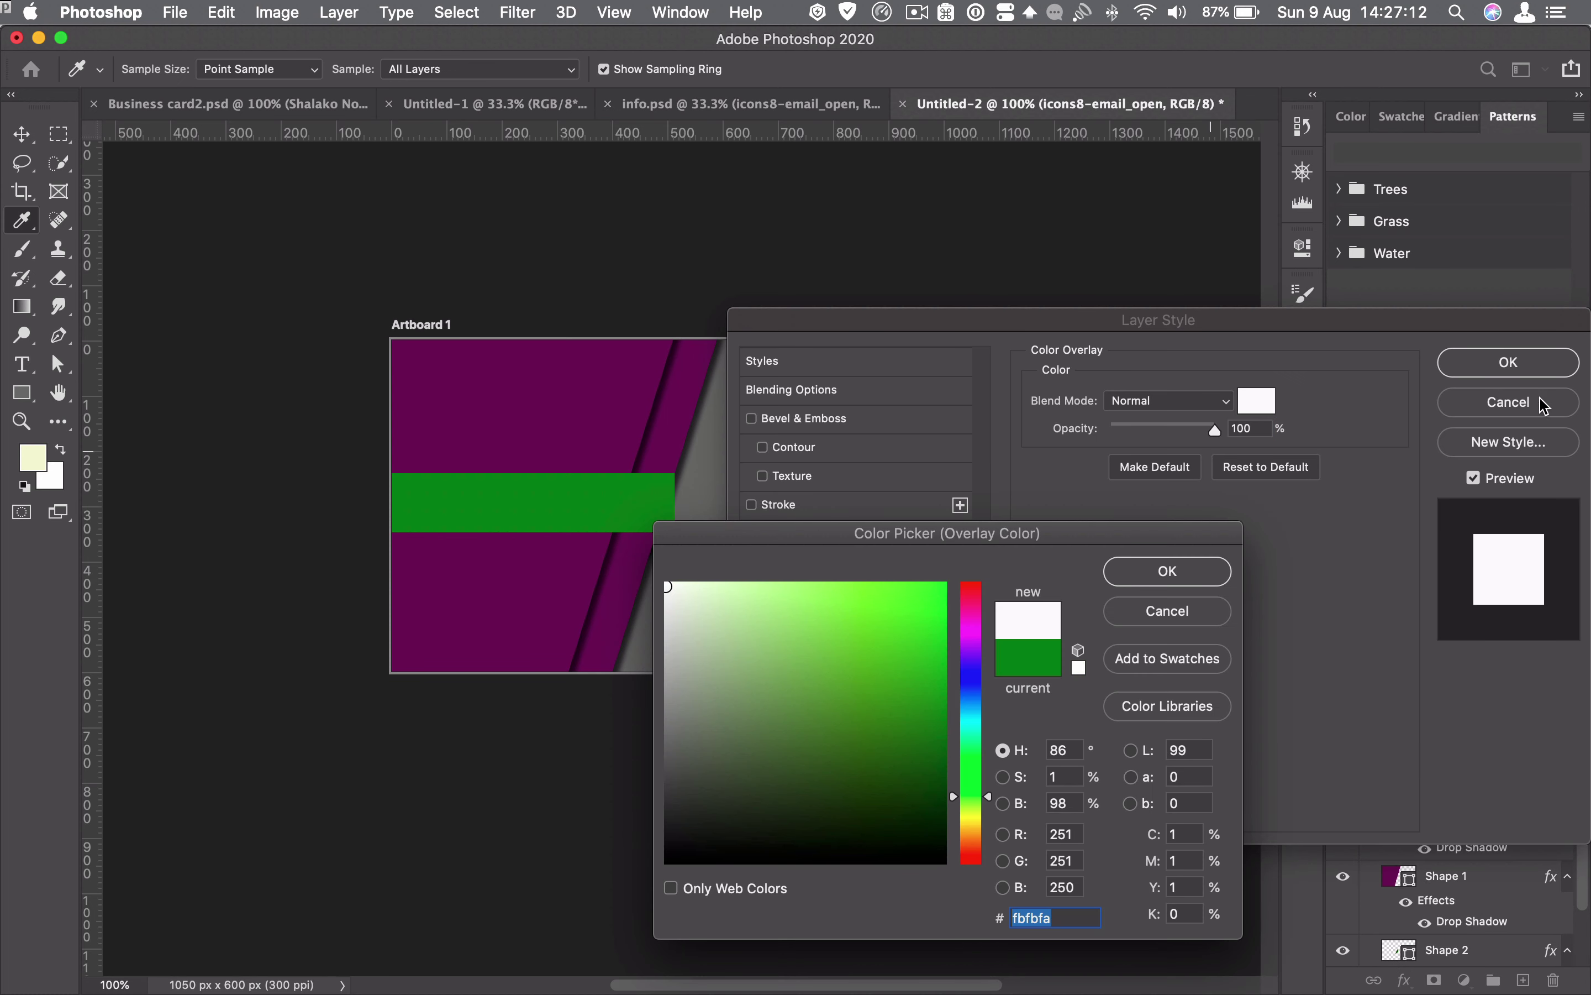
click(1170, 570)
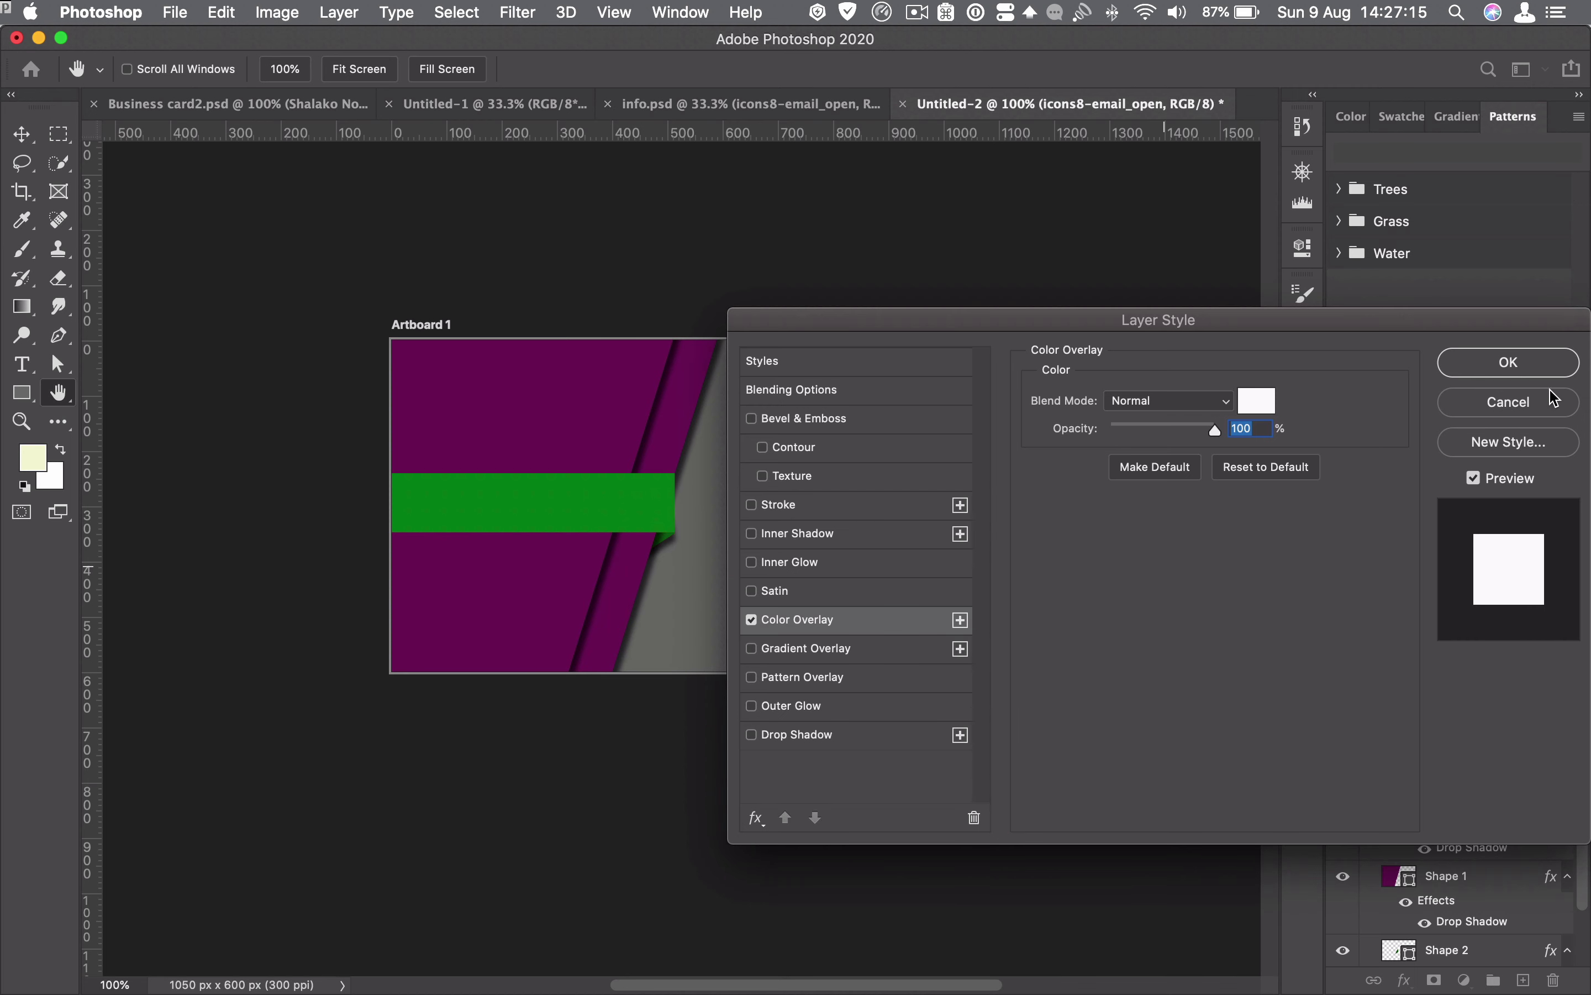
click(1511, 362)
click(802, 714)
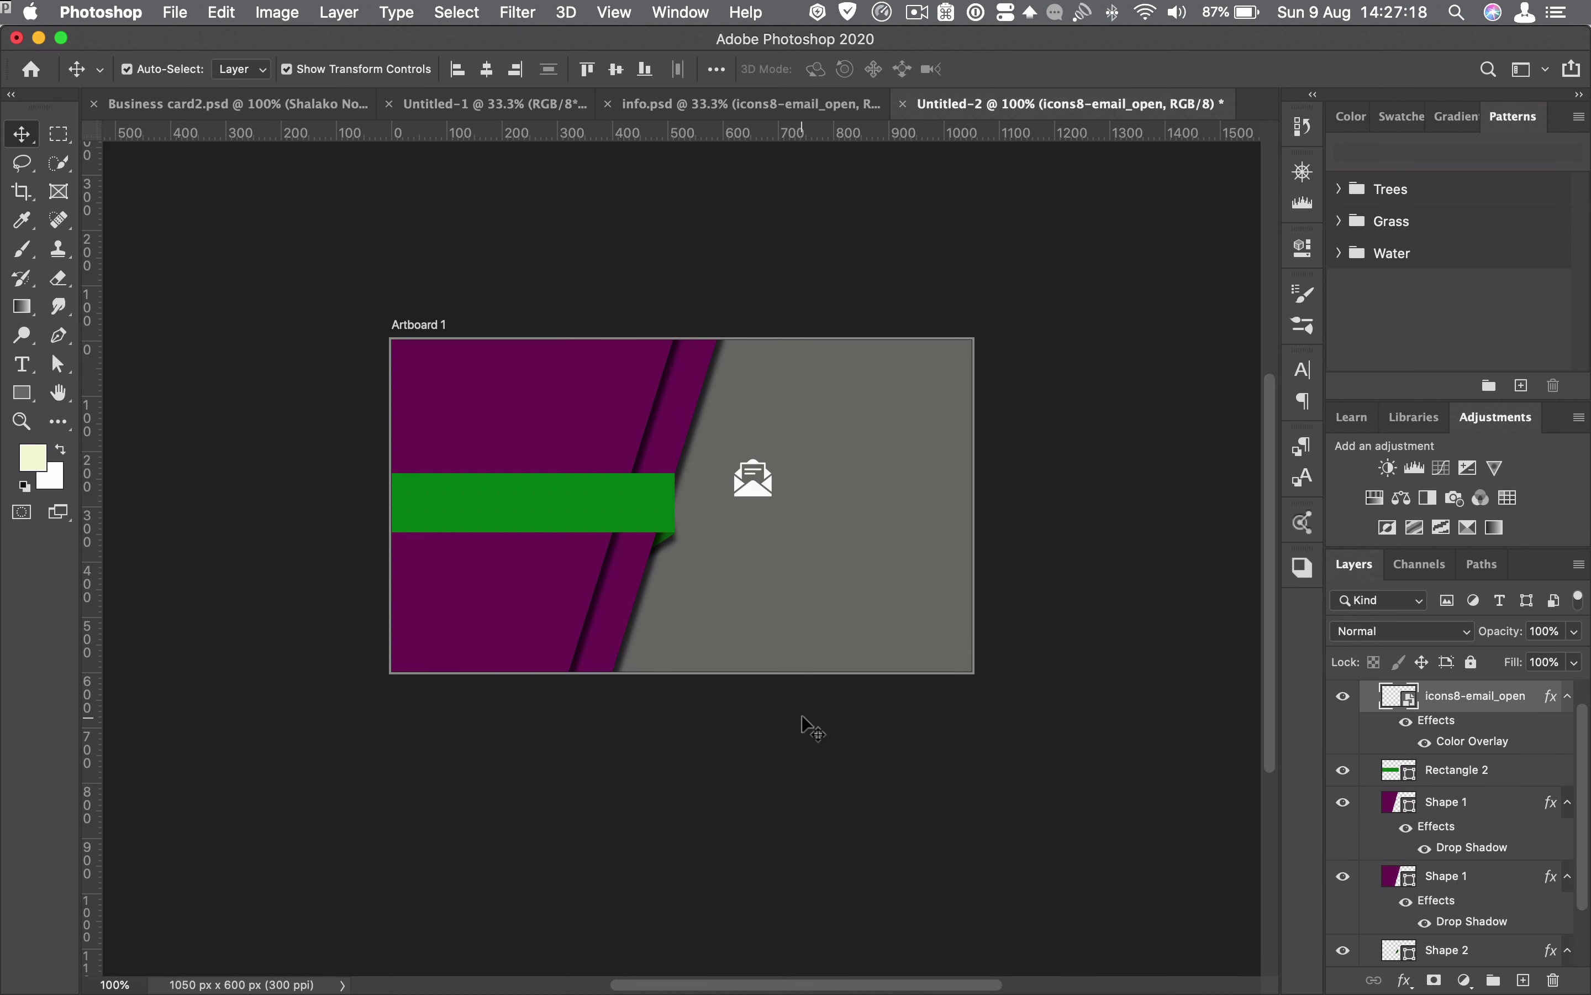
- Shrink the envelope icon slightly further and place it just beyond the green bar's right end
mouse_move(760, 494)
mouse_down()
mouse_move(737, 510)
mouse_move(729, 493)
mouse_up()
key(ctrl+t)
click(1040, 69)
click(821, 415)
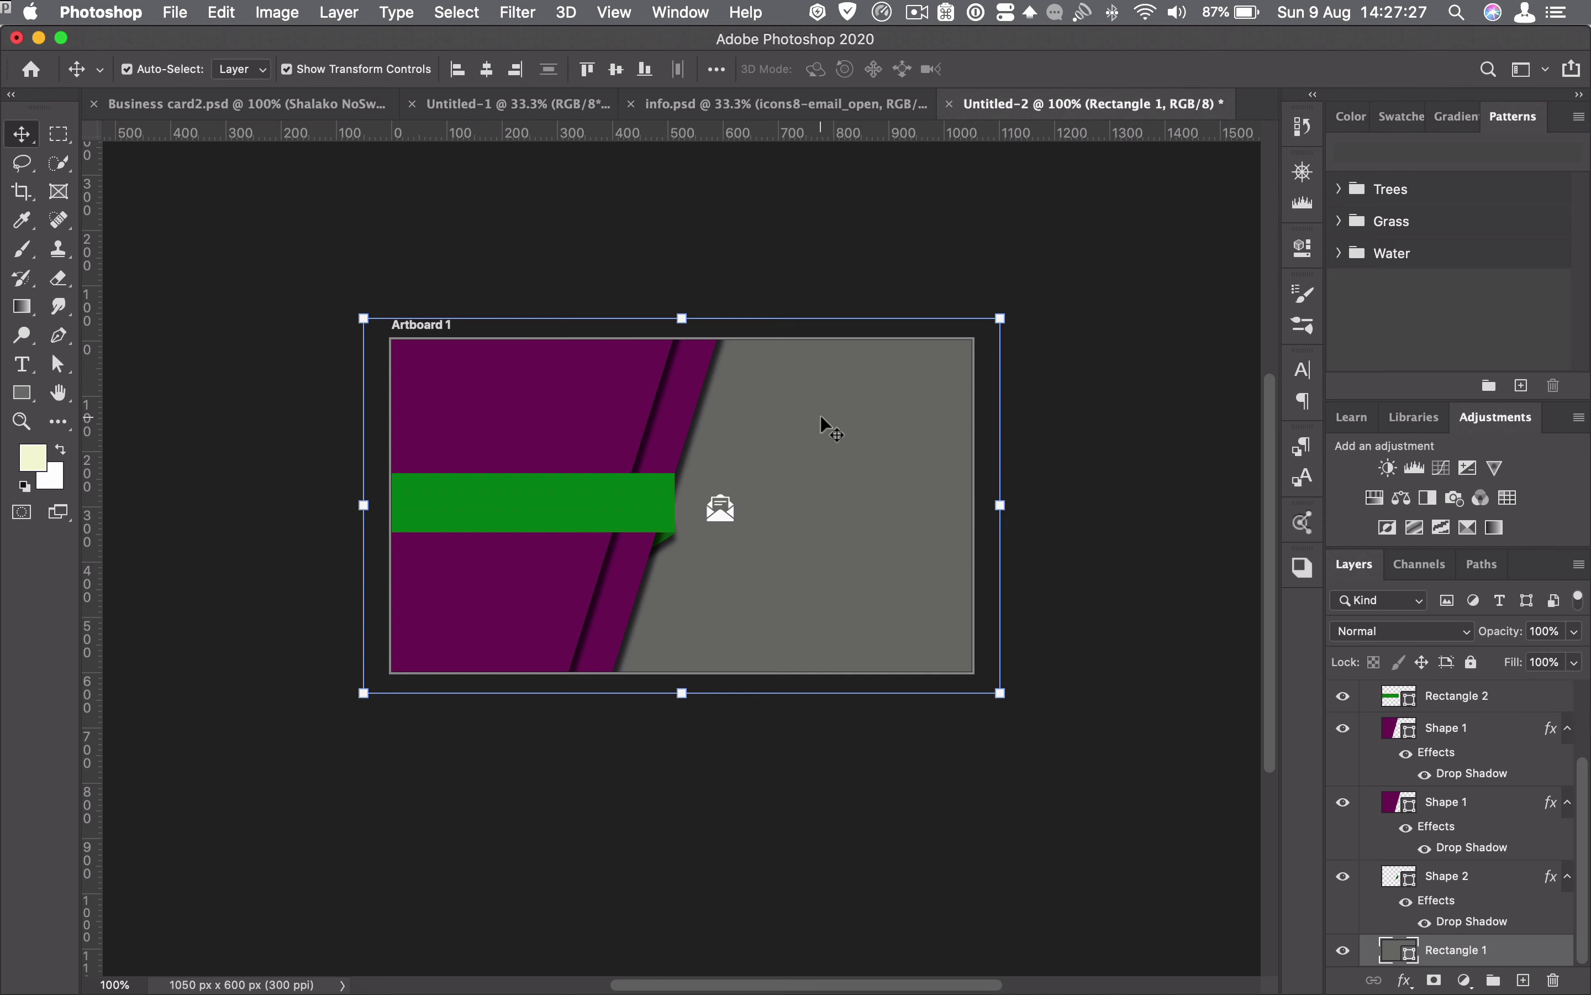
key(ctrl+t)
- Copy the cell phone, website and house icons together from info.psd into Untitled-2
click(862, 108)
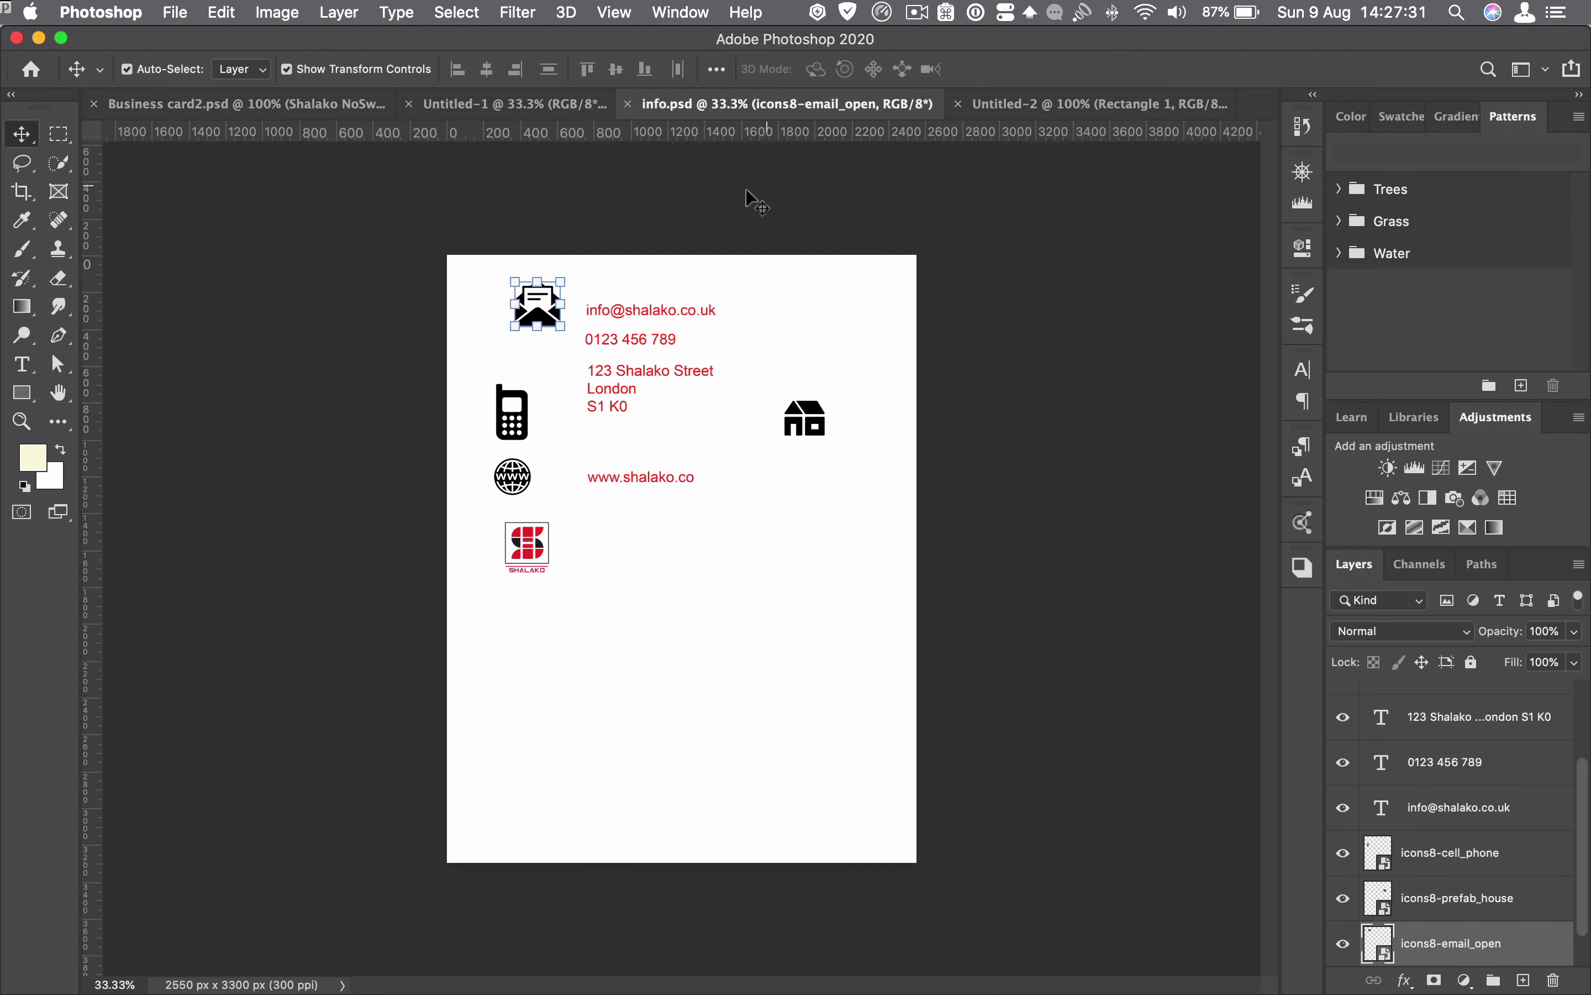
click(522, 408)
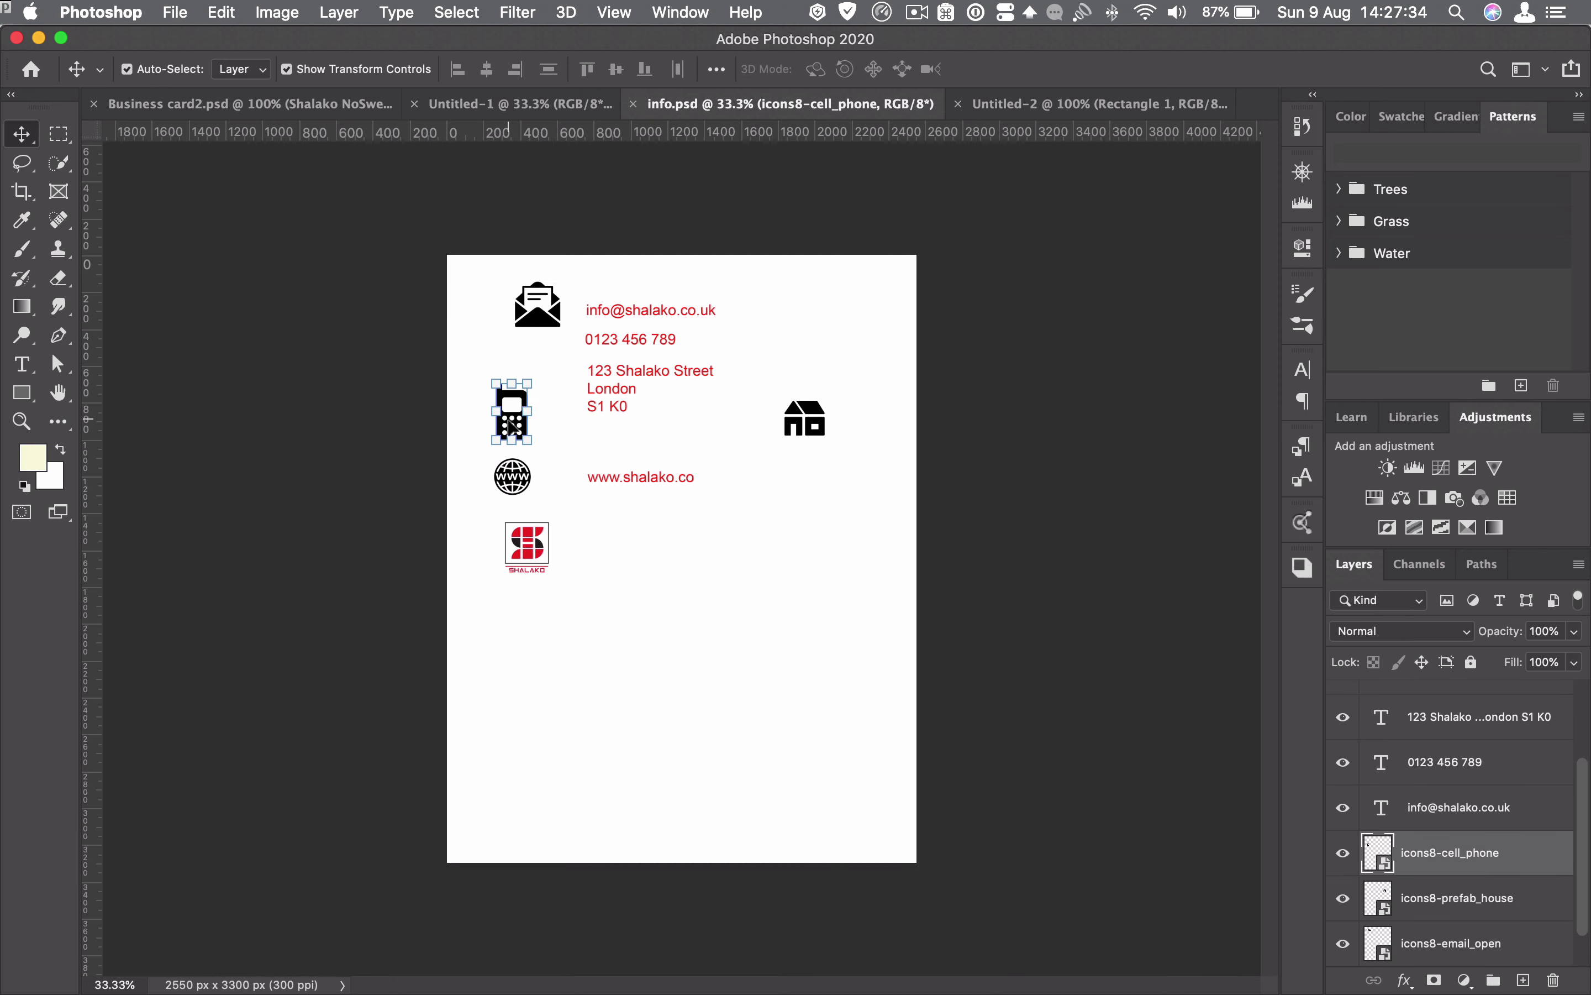
click(520, 476)
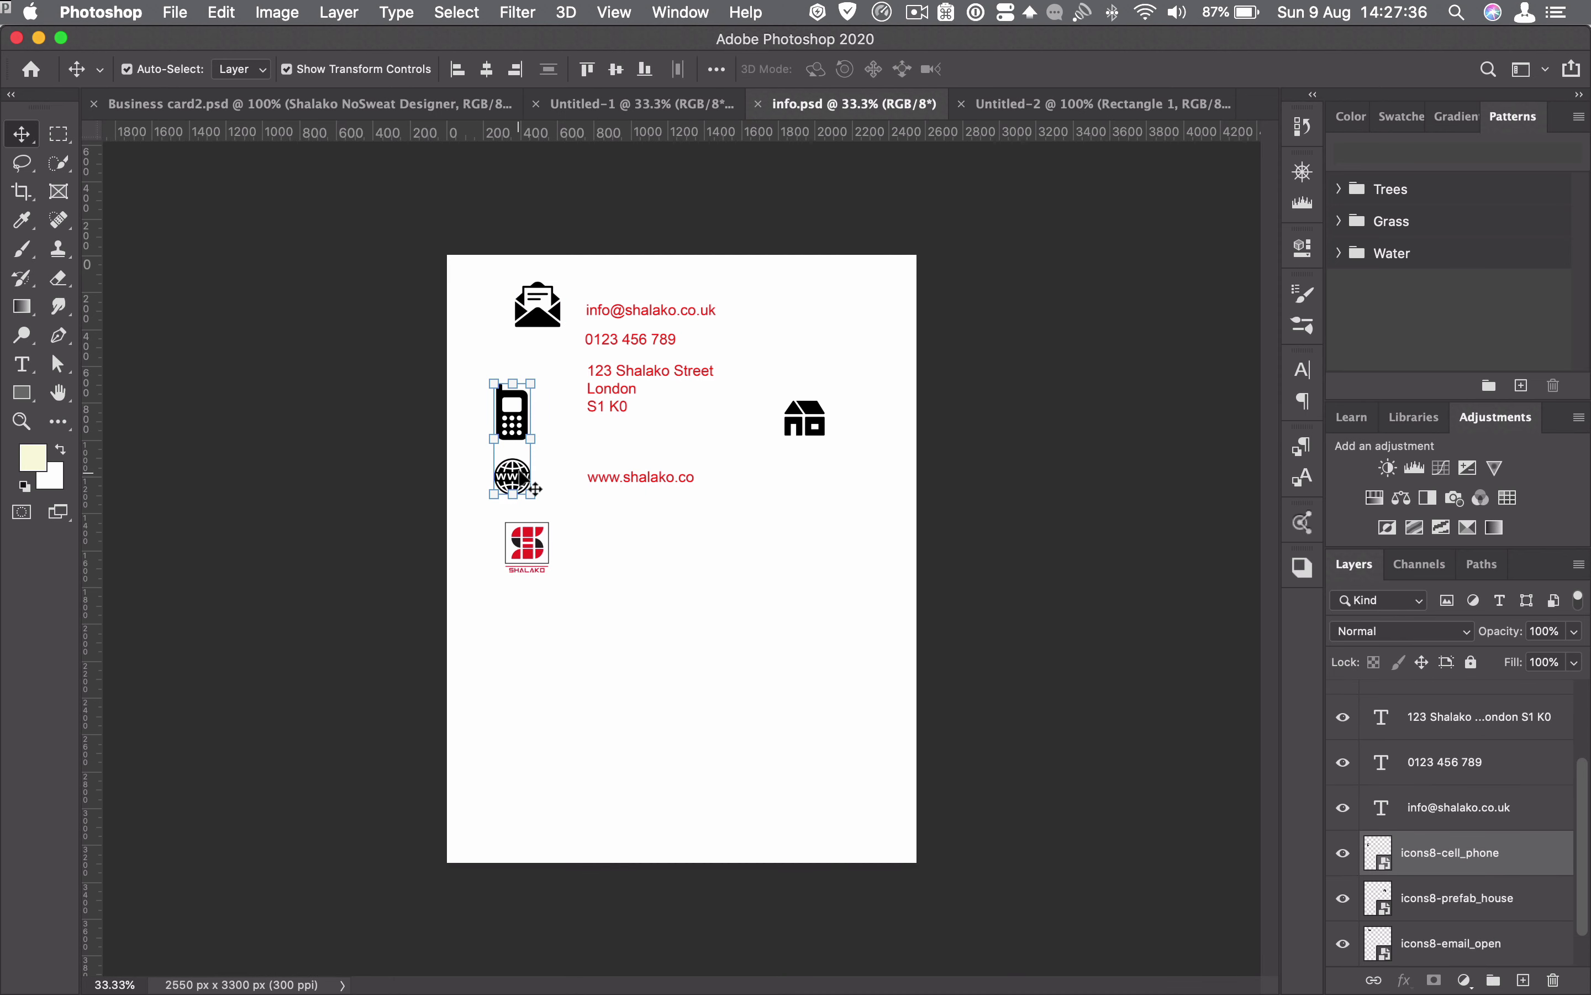
shift+click(816, 418)
drag(815, 417, 1038, 109)
drag(830, 473, 830, 473)
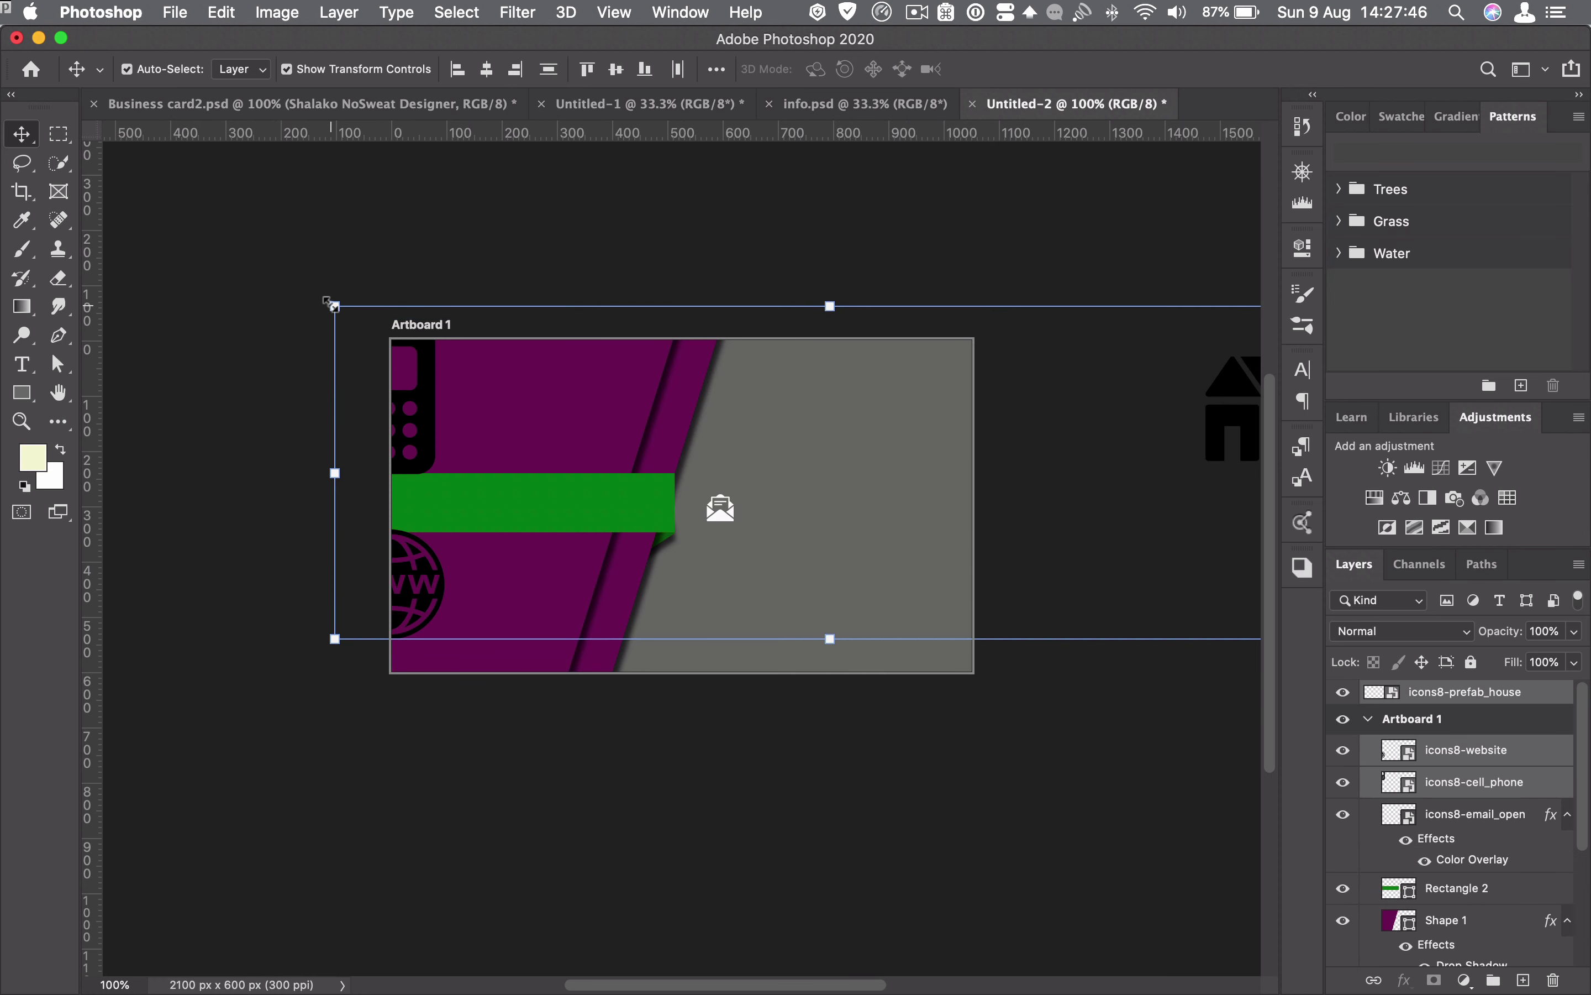
- Scale the three copied icons down together to about 20.77% and place them on the gray area beneath the envelope icon
drag(329, 304, 508, 488)
drag(997, 431, 686, 517)
drag(534, 563, 754, 559)
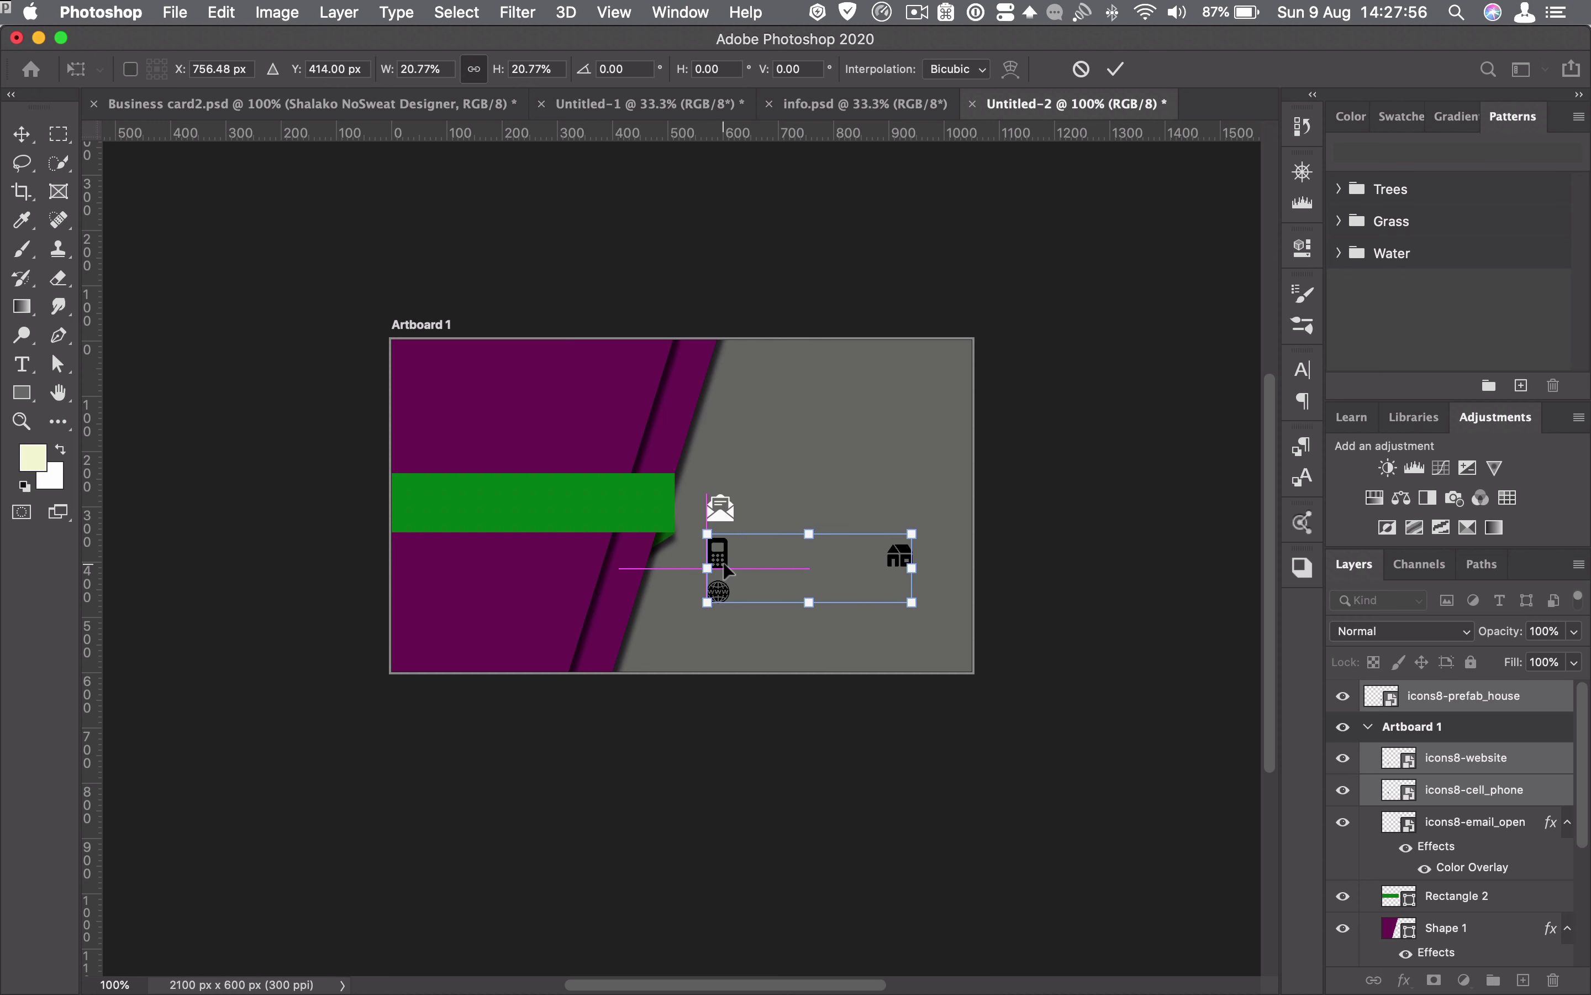
click(1116, 68)
click(814, 502)
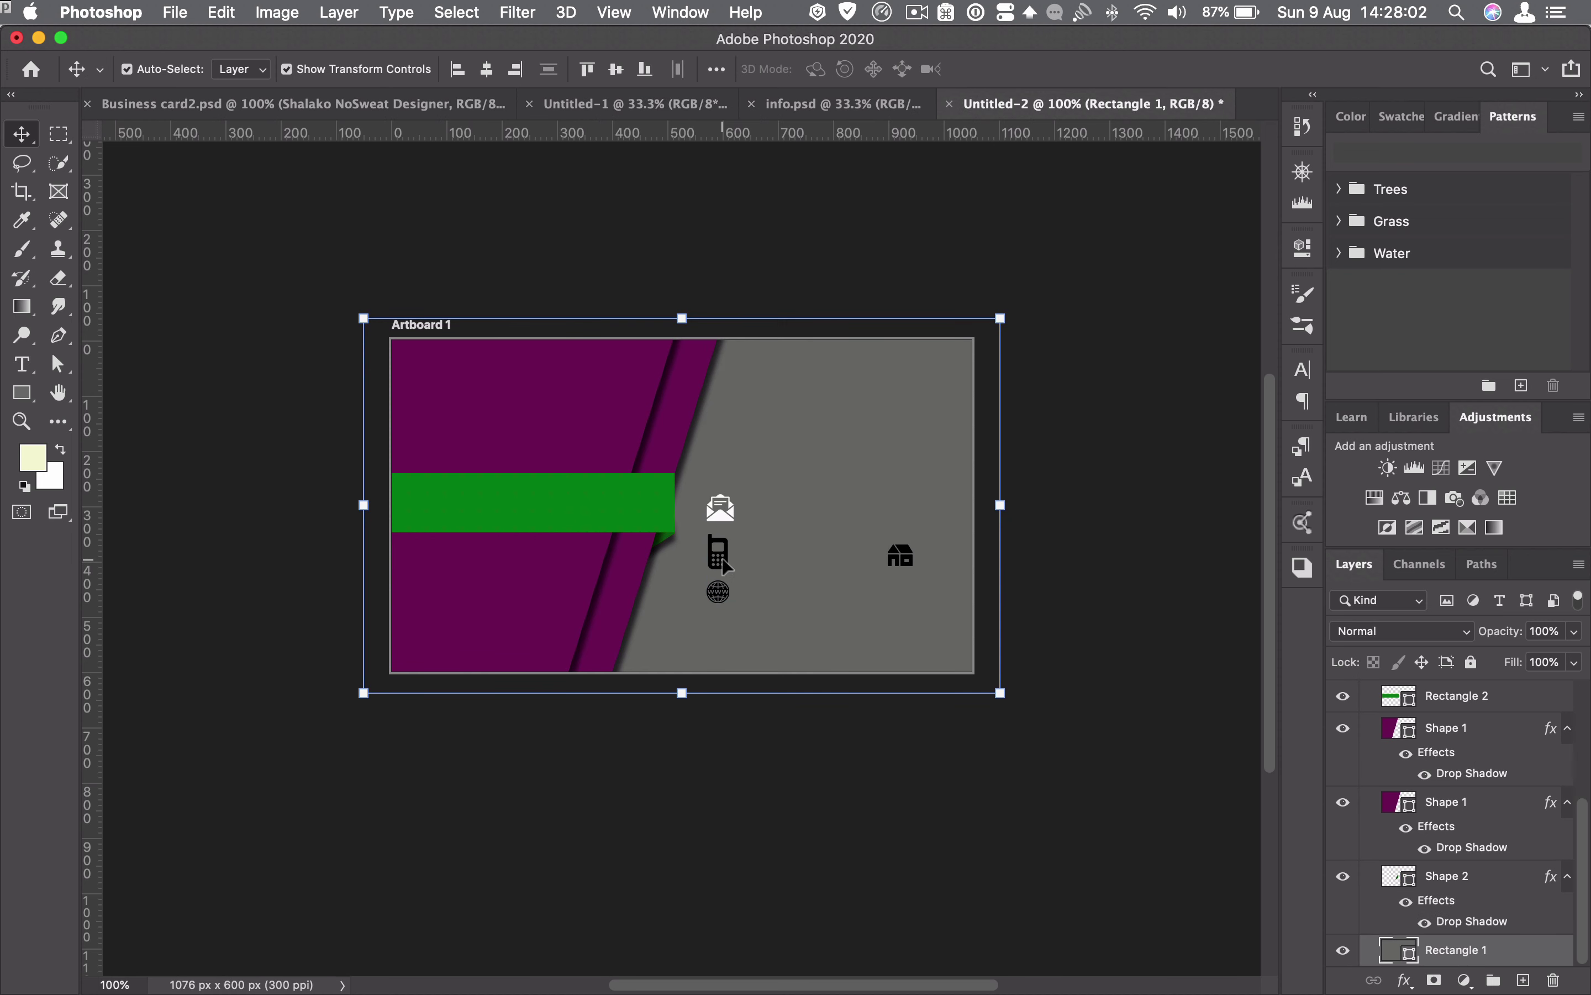
- Resize the phone icon to about 3.04% and move it above the envelope icon
drag(724, 556, 778, 591)
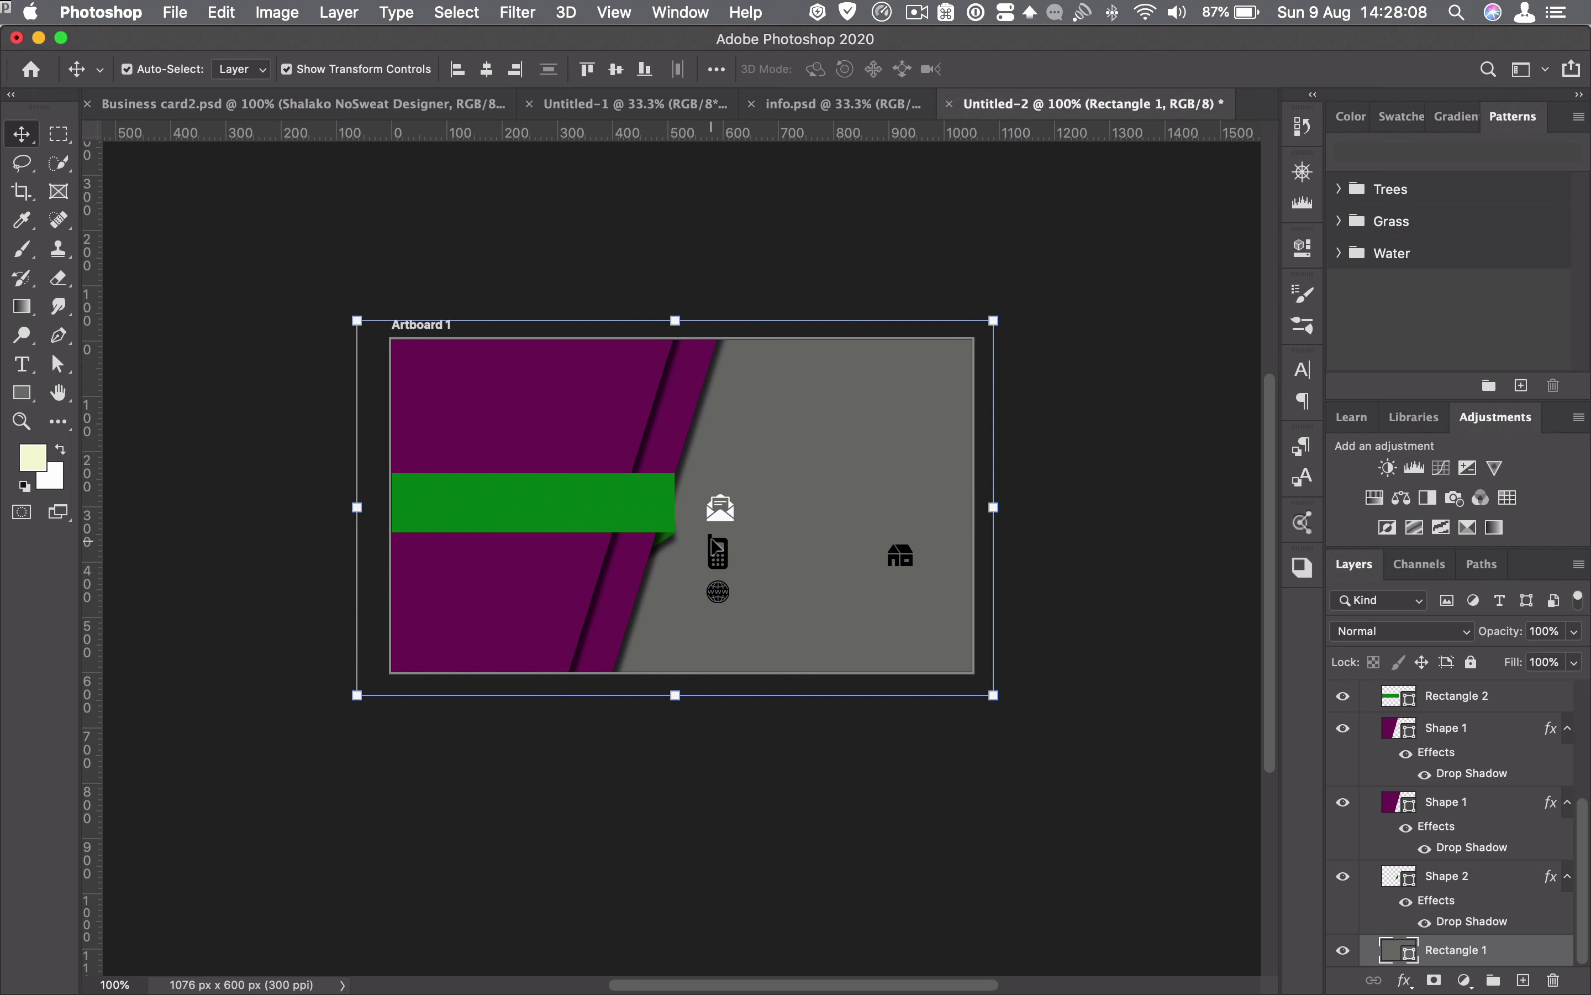
click(712, 541)
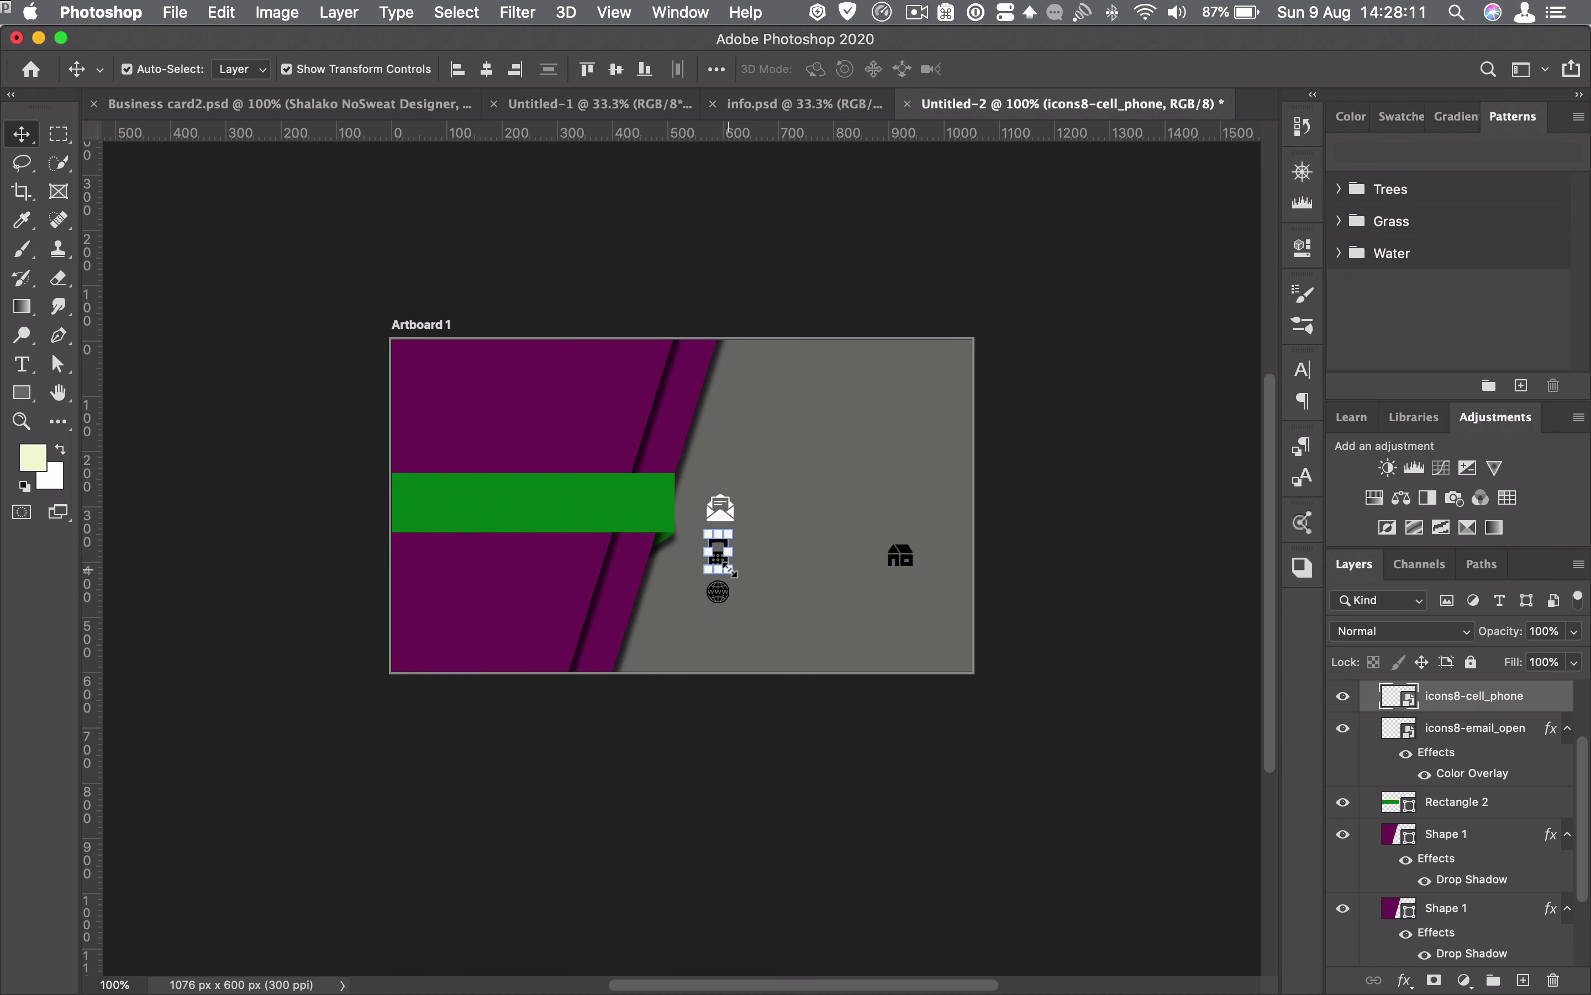
drag(732, 570, 724, 477)
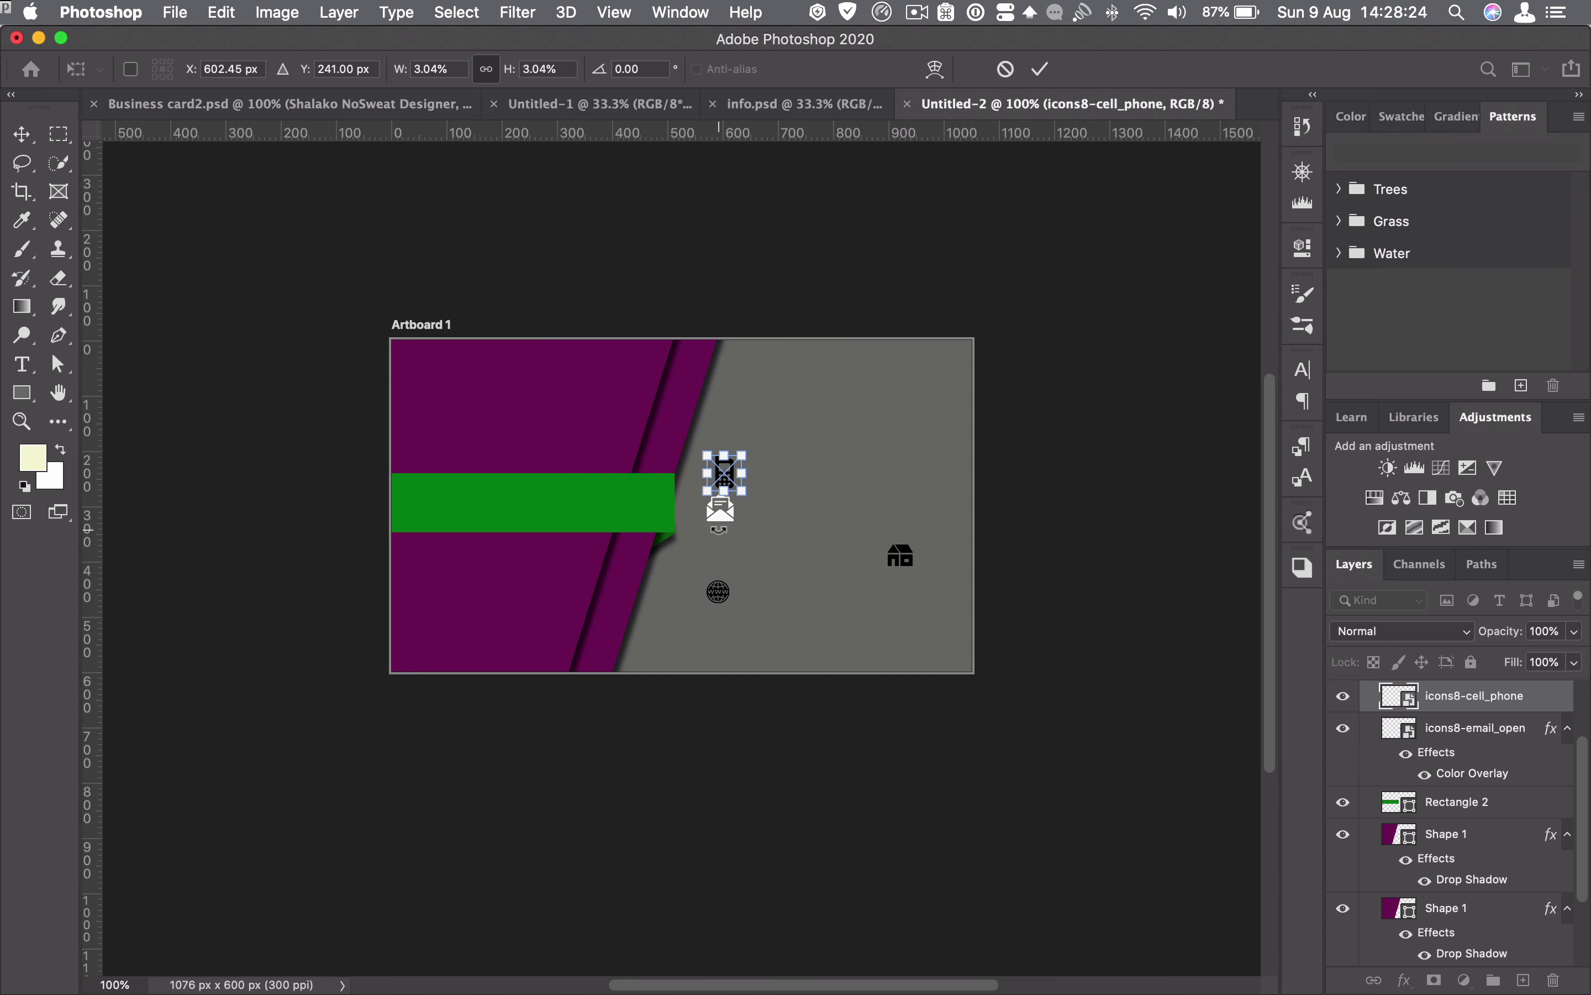
click(1041, 69)
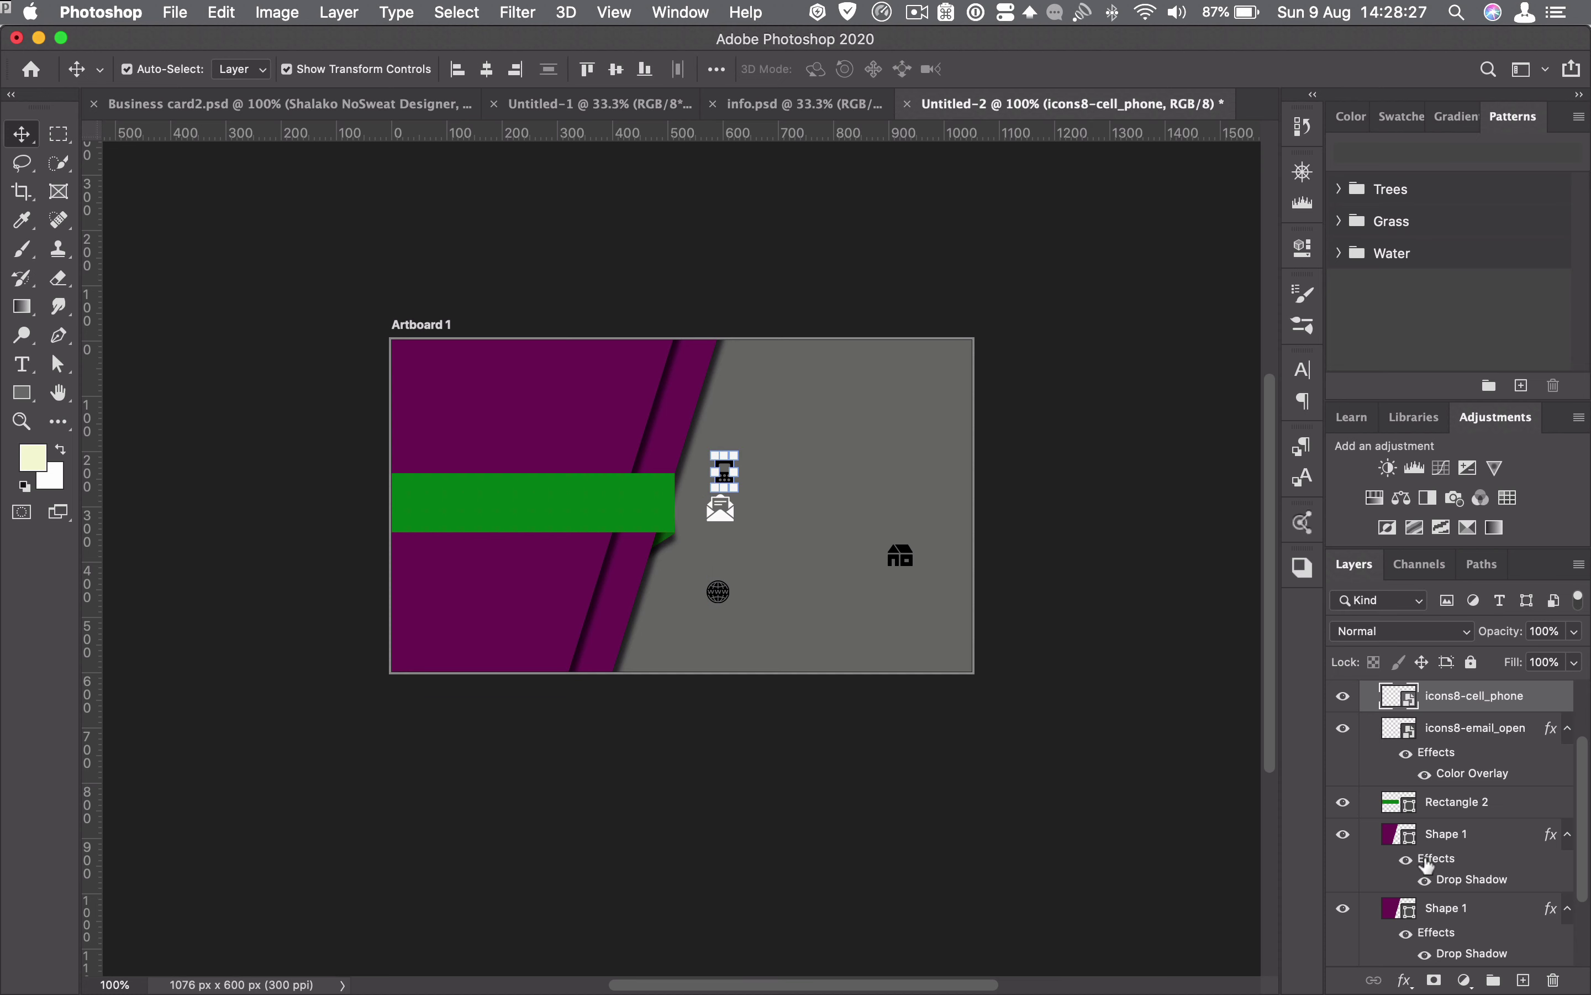
- Apply the same near-white Color Overlay to the phone icon
click(1407, 982)
click(1462, 862)
click(1511, 363)
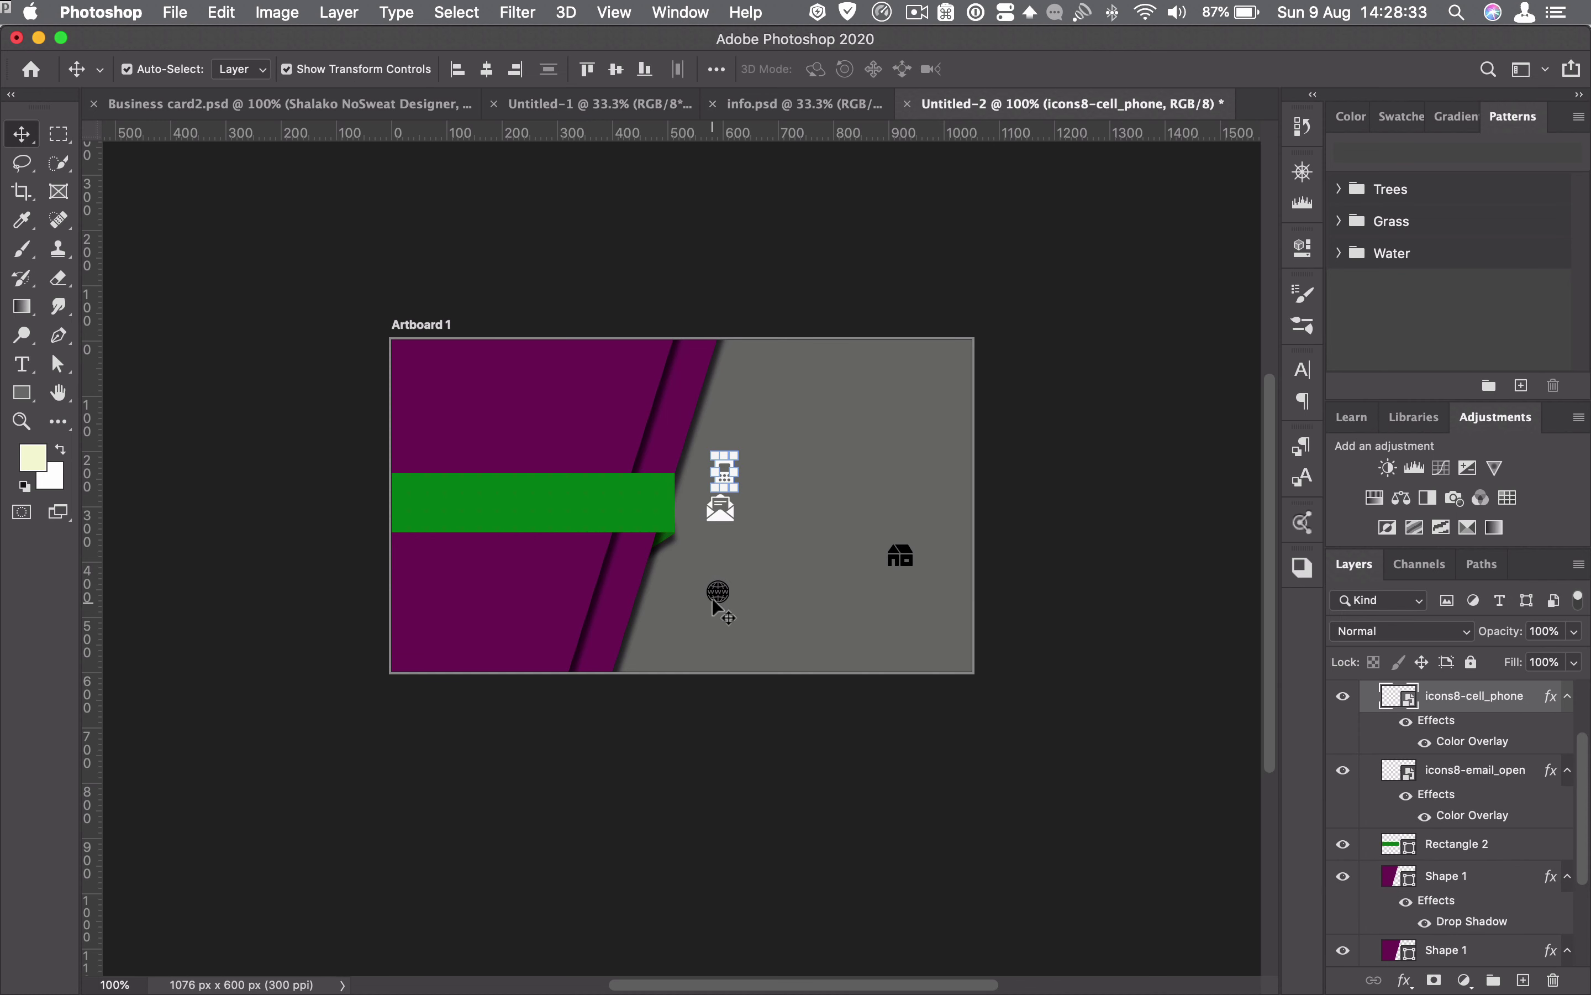
- Enlarge the website globe icon to about 2.50% and give it the same near-white Color Overlay
drag(723, 609, 735, 610)
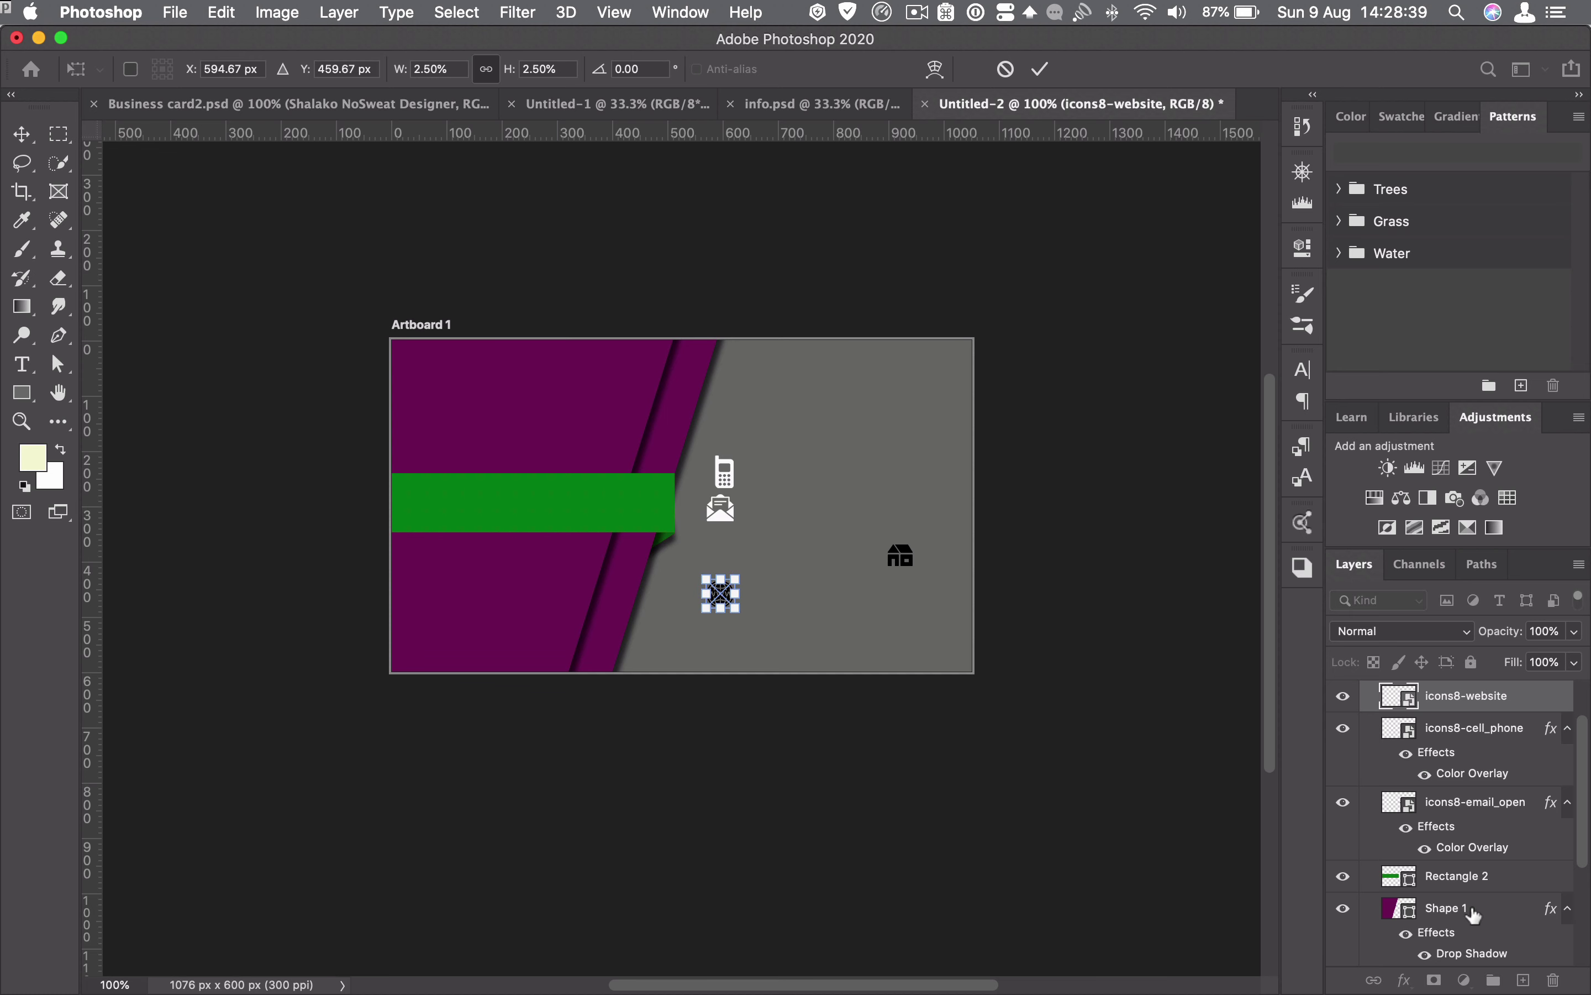
click(1041, 70)
click(1405, 980)
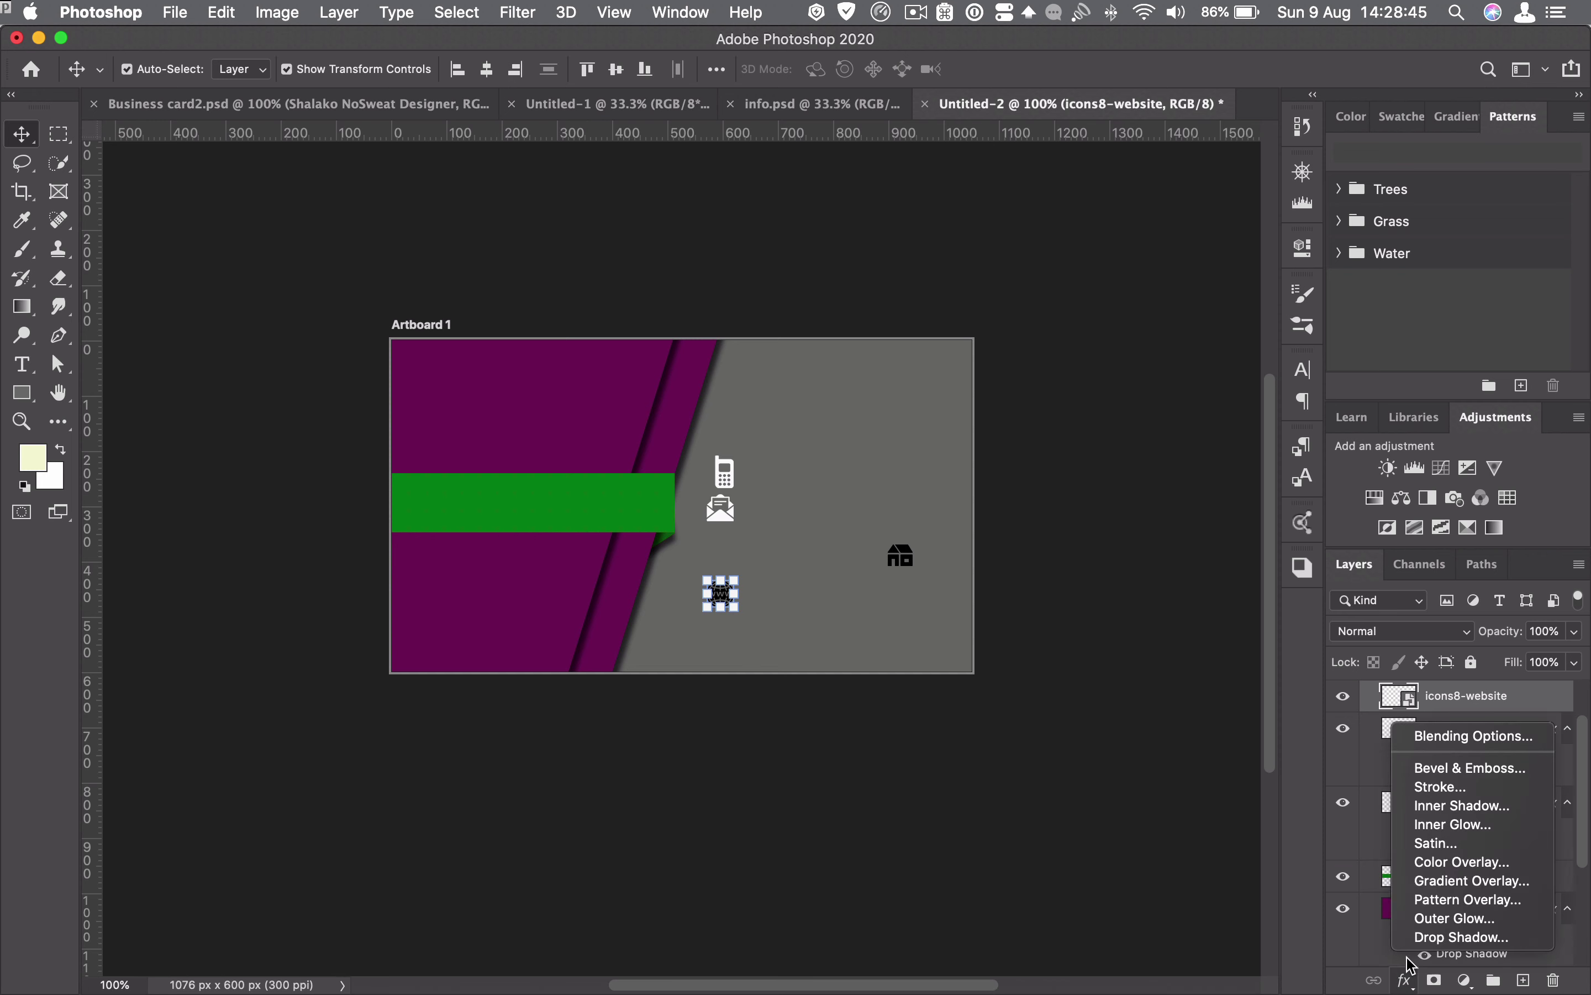
click(1429, 865)
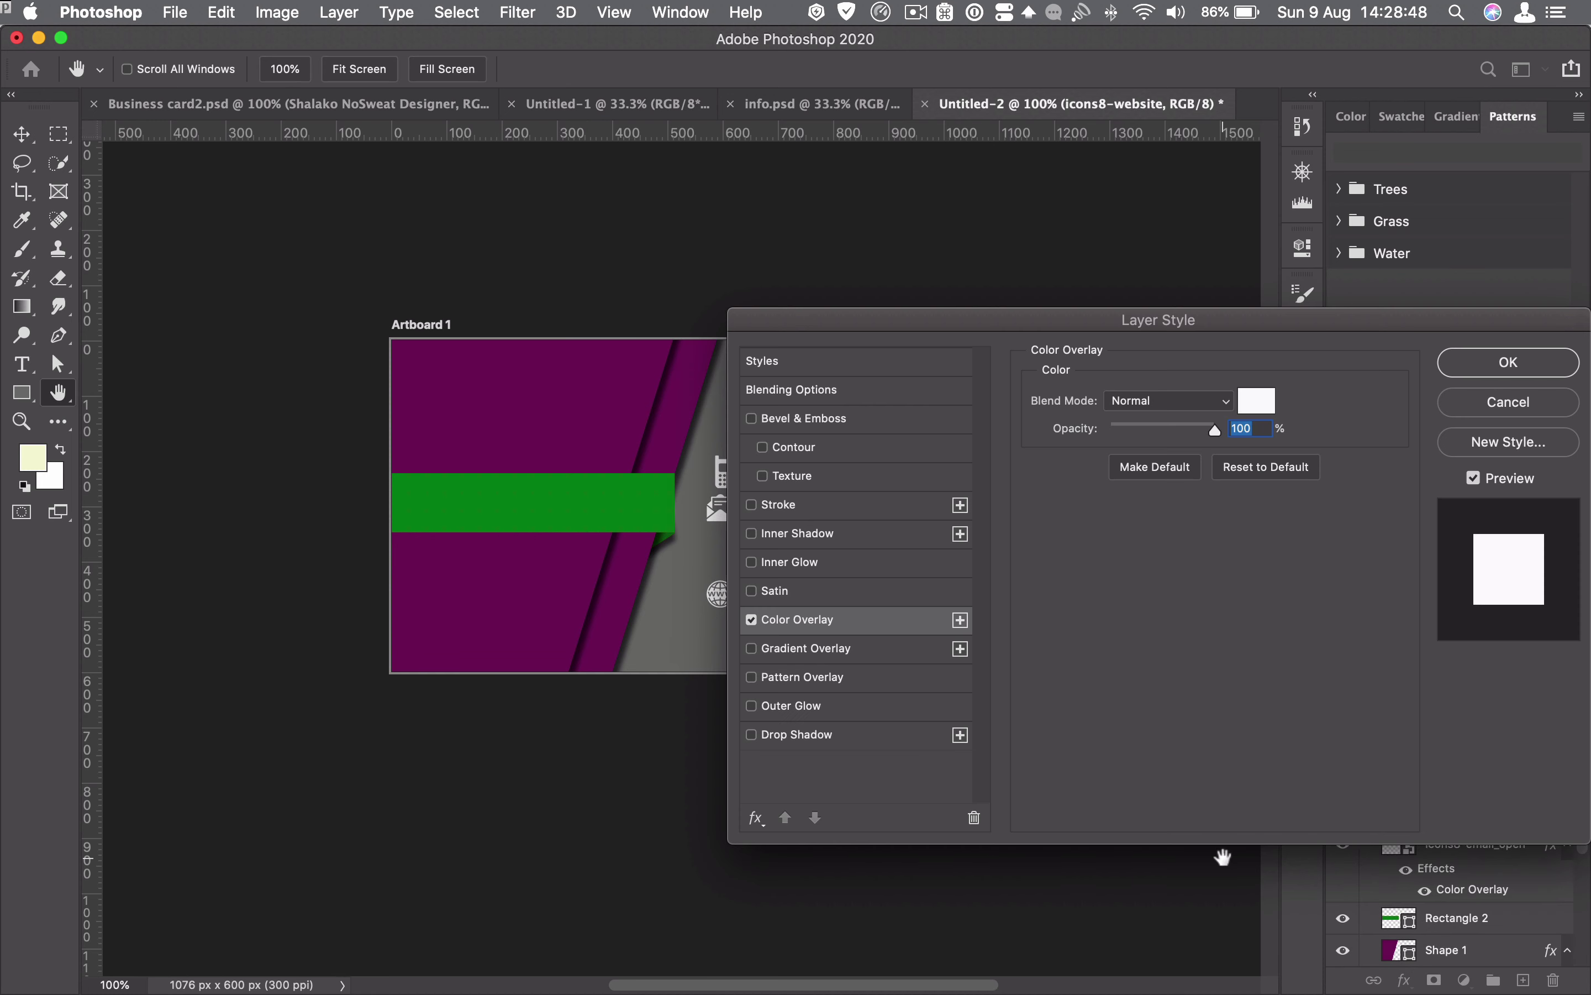
click(1497, 362)
- Give the house icon the near-white Color Overlay and resize it to about 2.72%
click(905, 554)
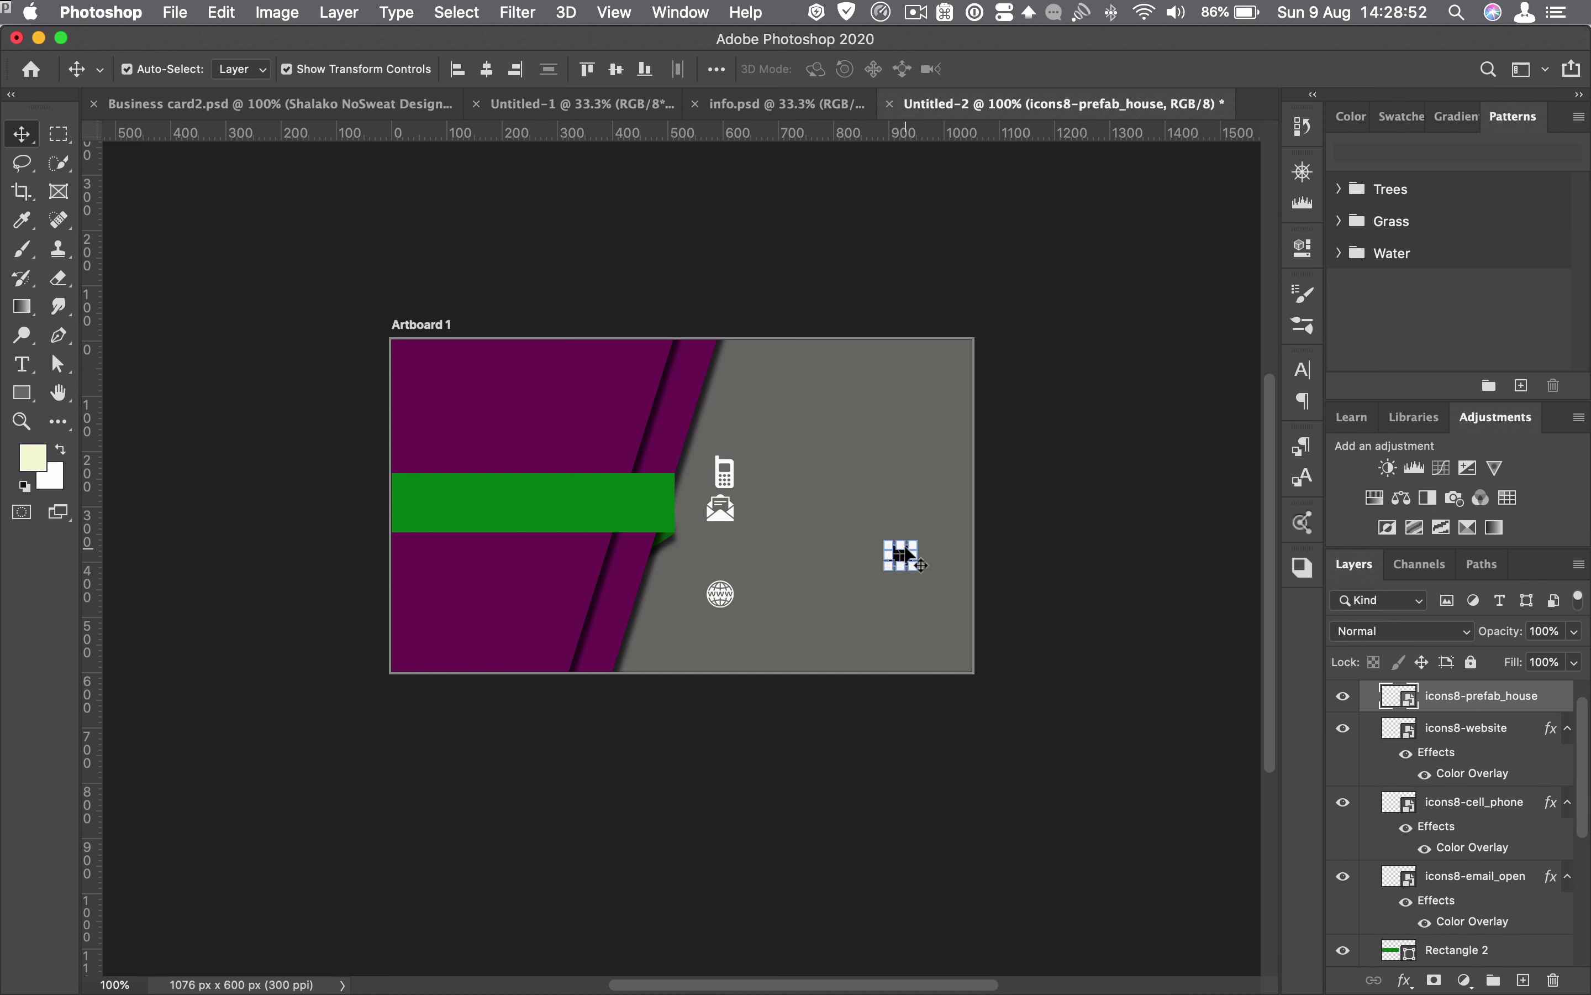
drag(913, 566, 918, 580)
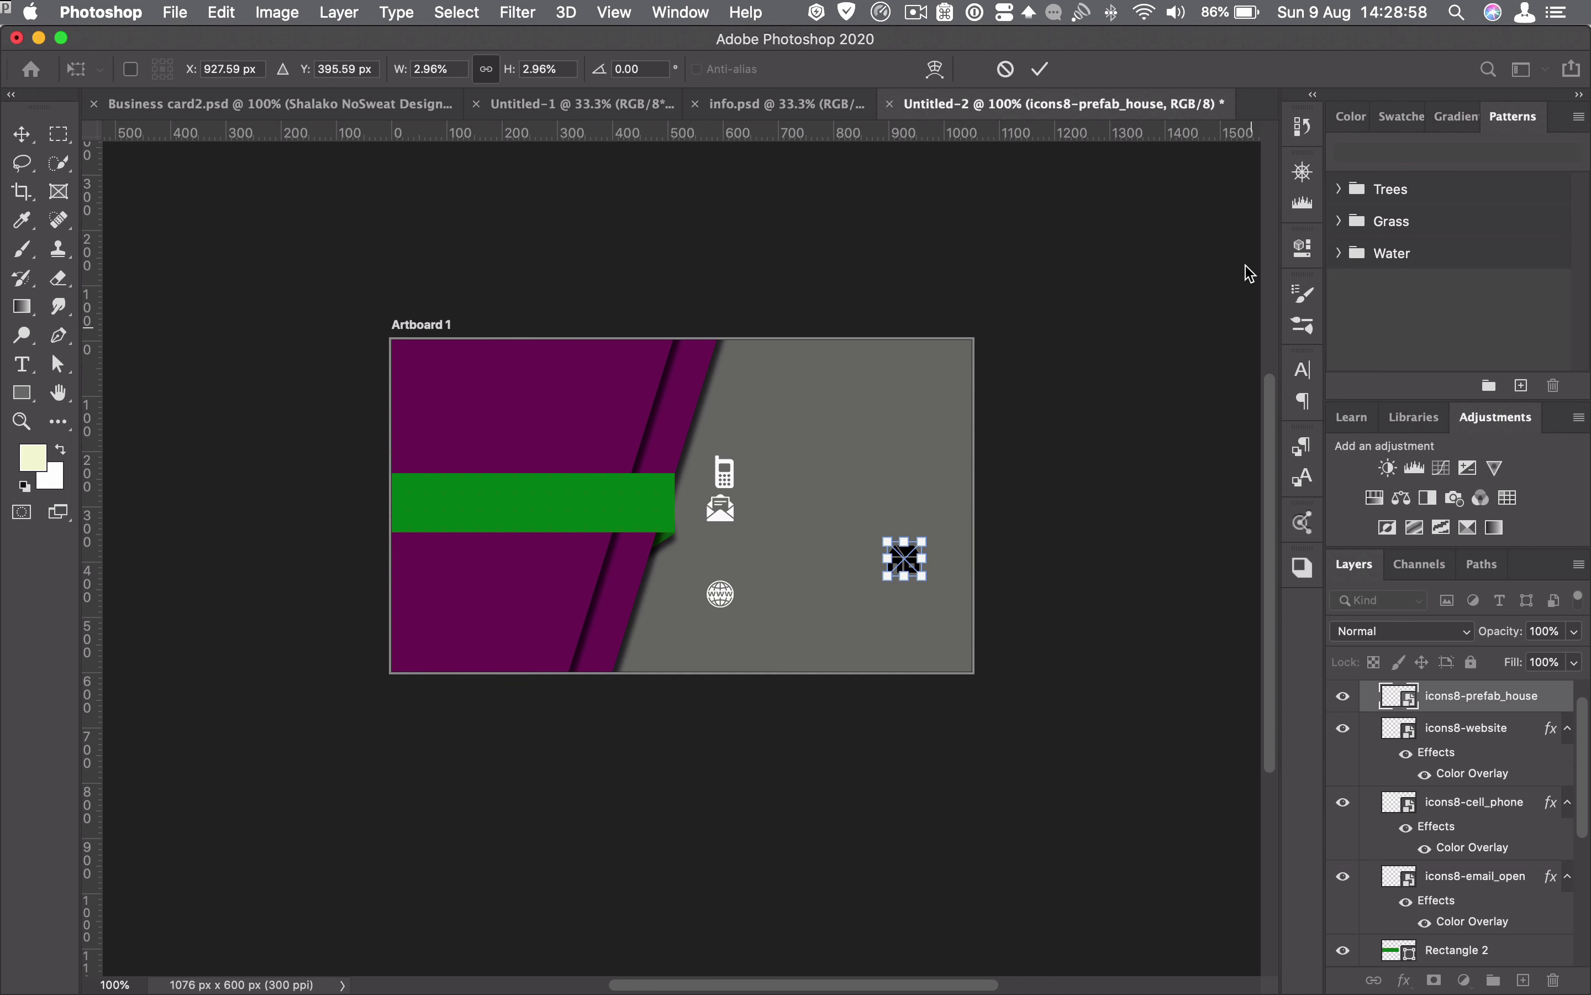
click(1041, 69)
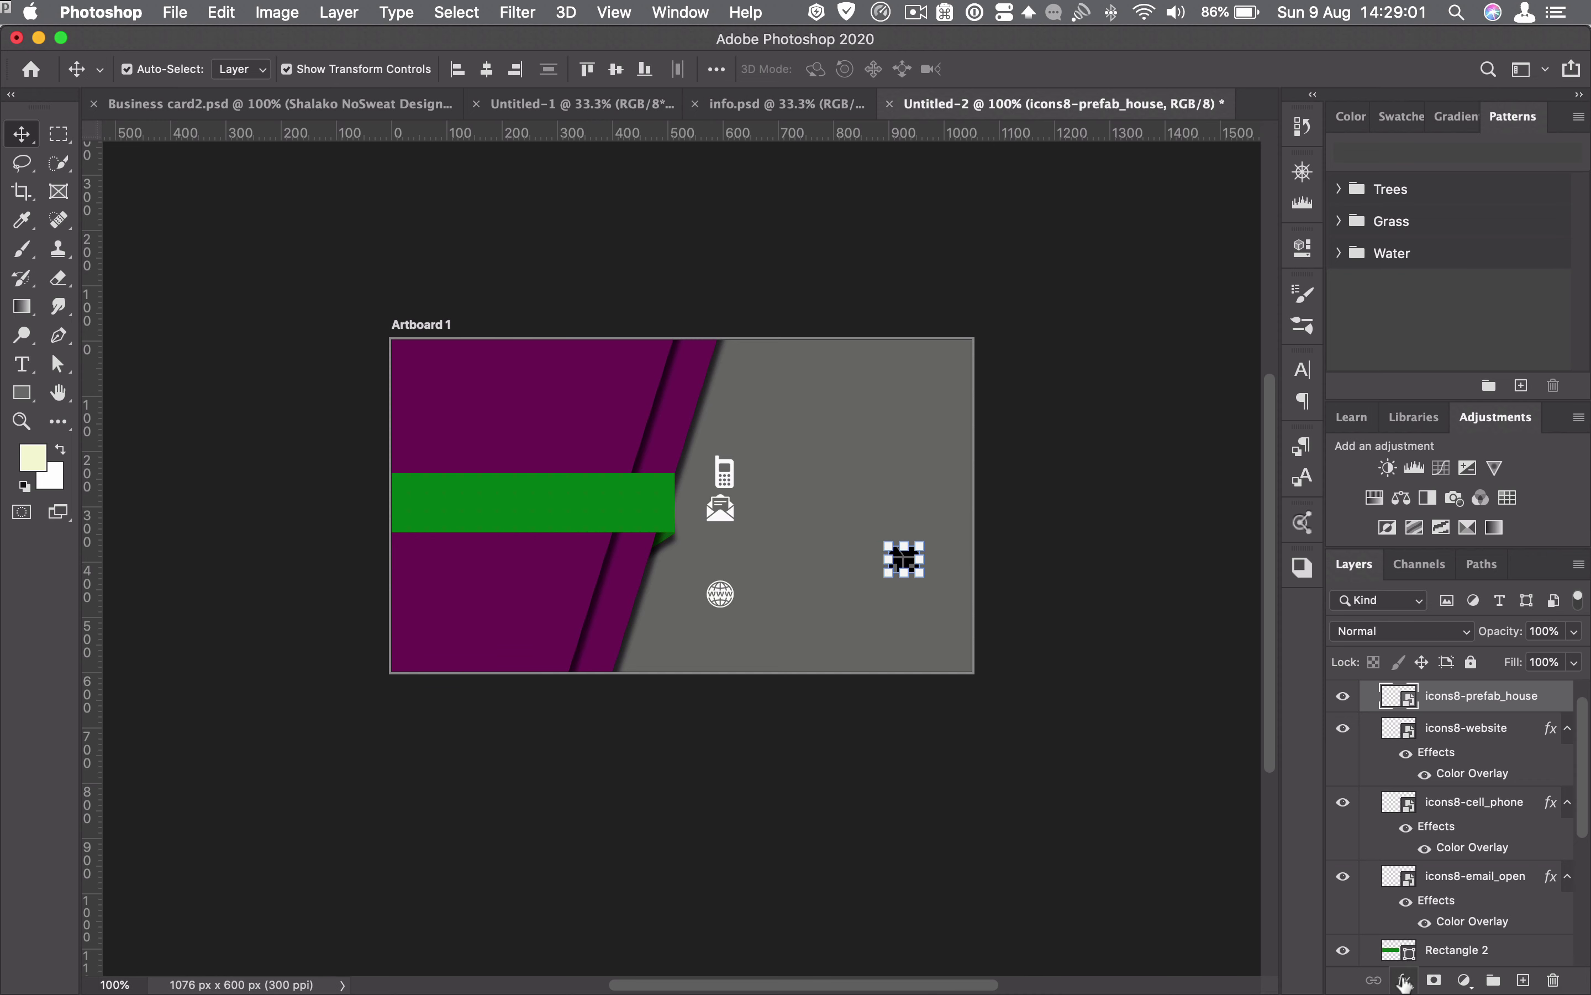
click(1405, 980)
click(1414, 862)
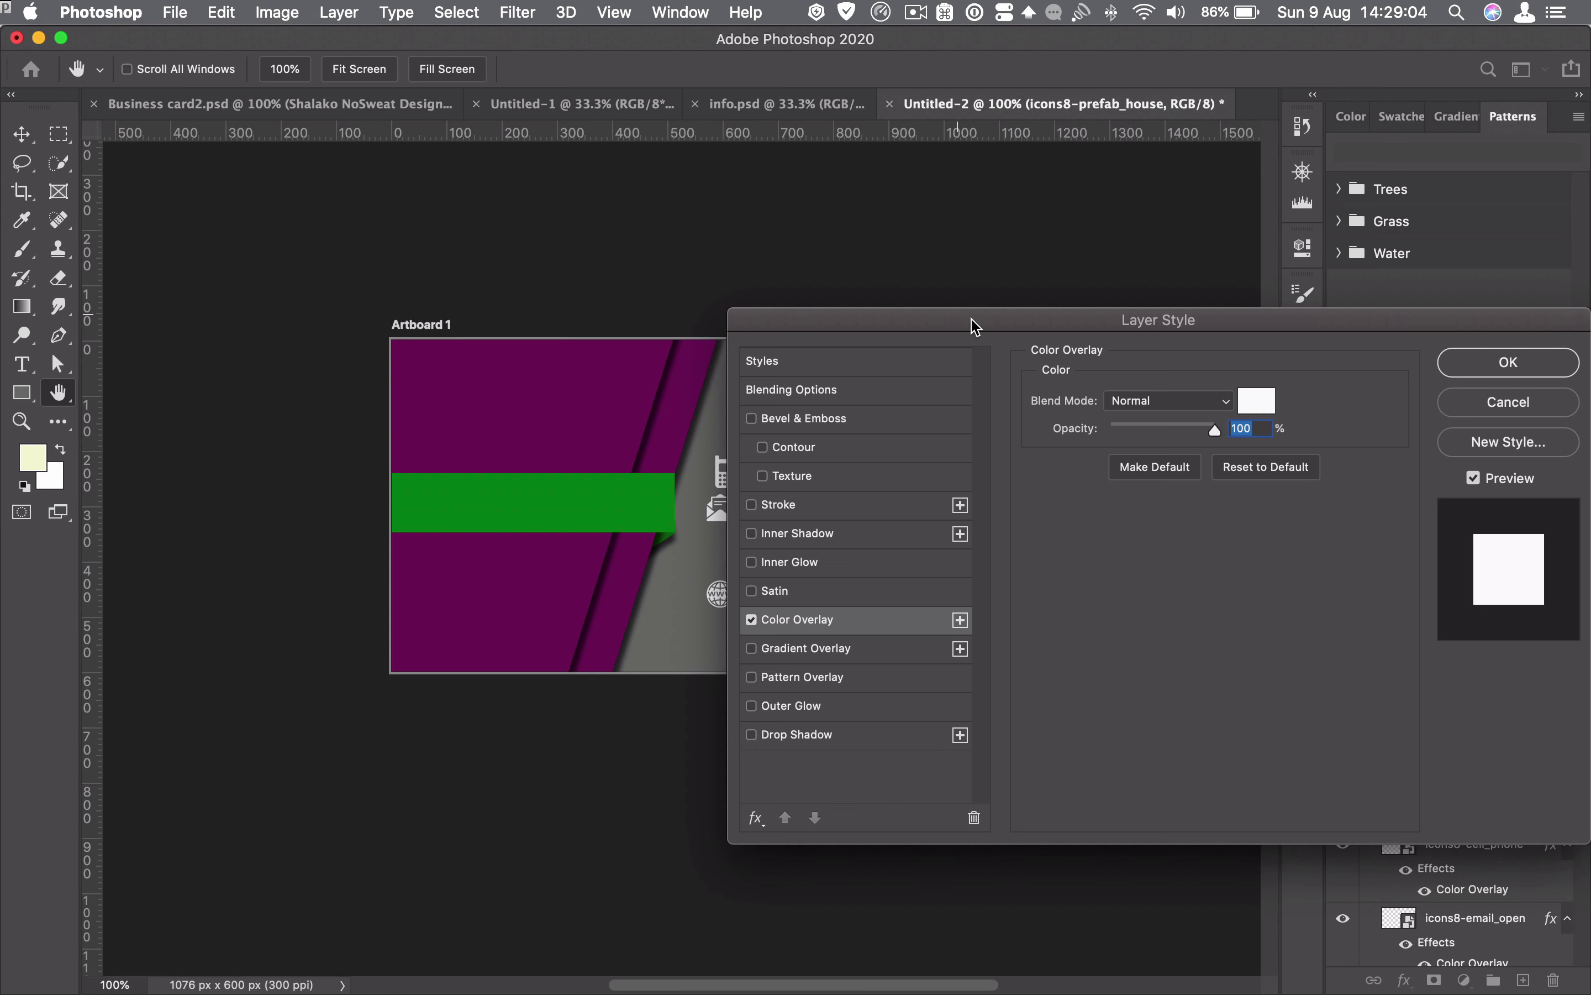
click(1511, 362)
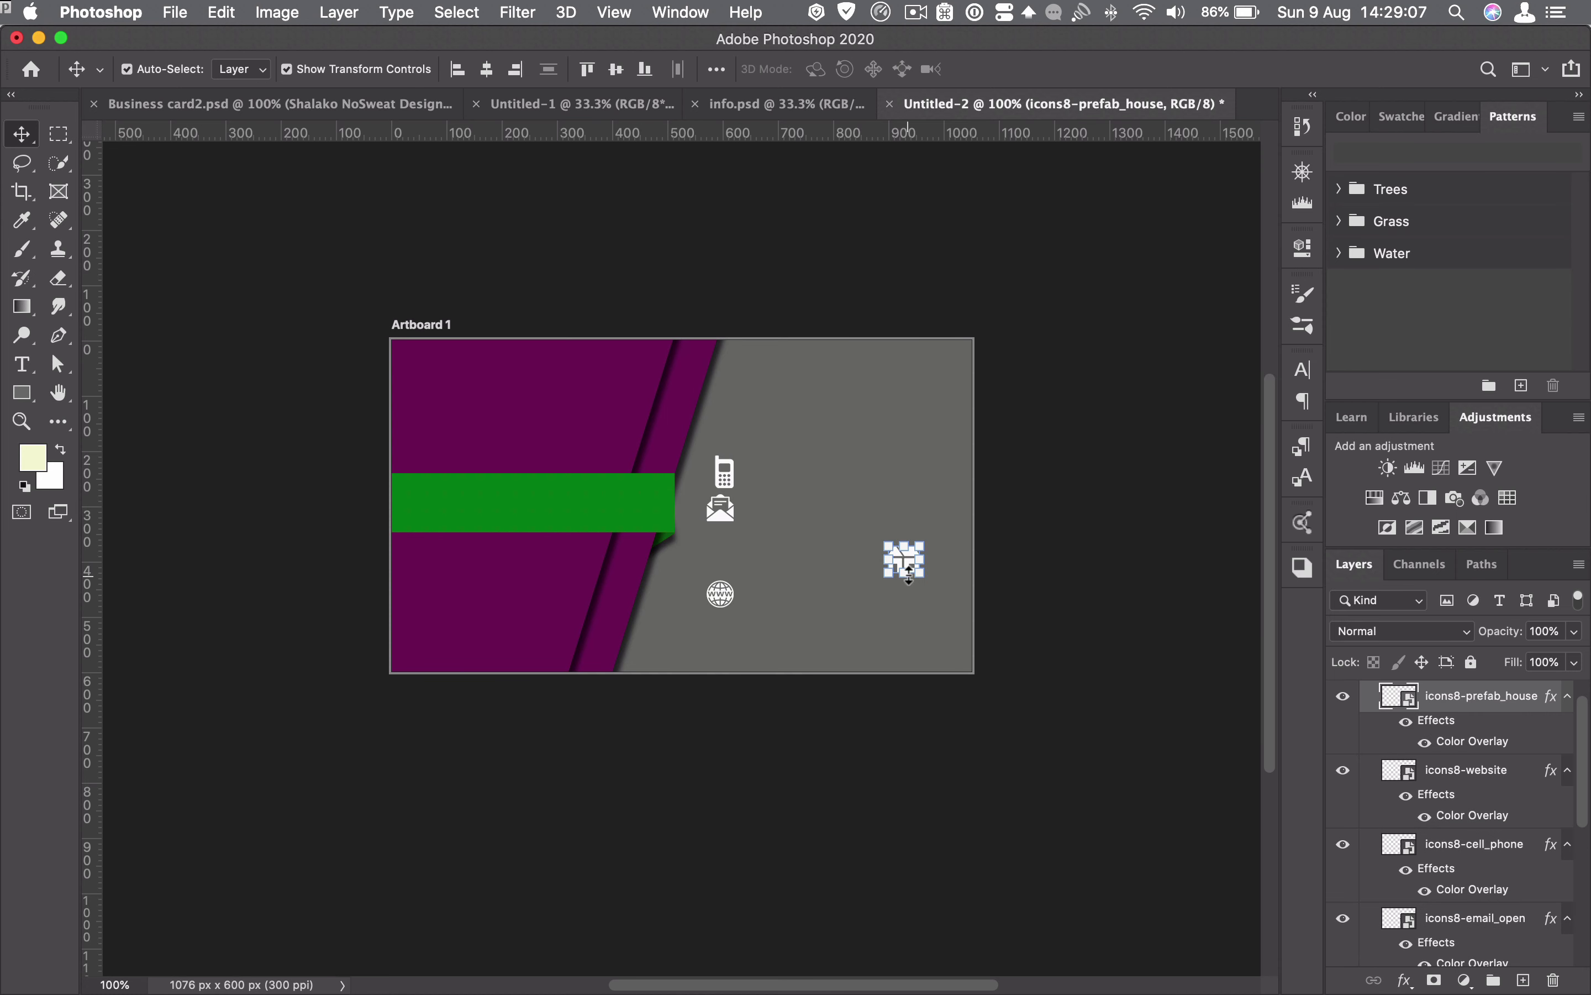
drag(921, 575, 916, 573)
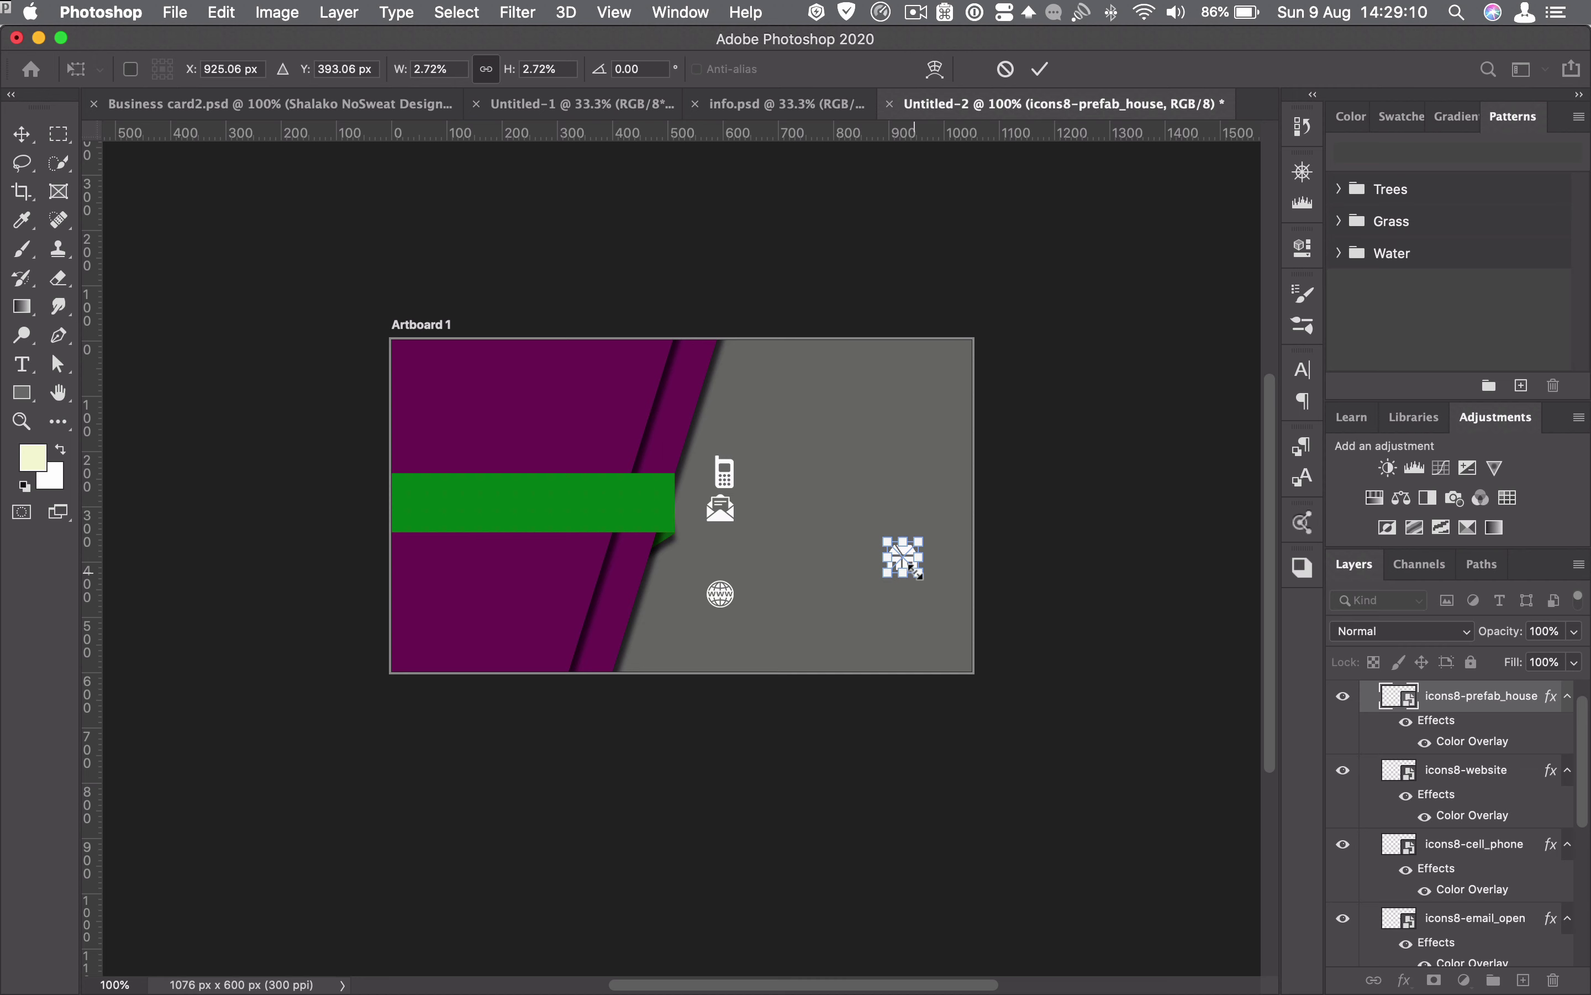
click(1040, 68)
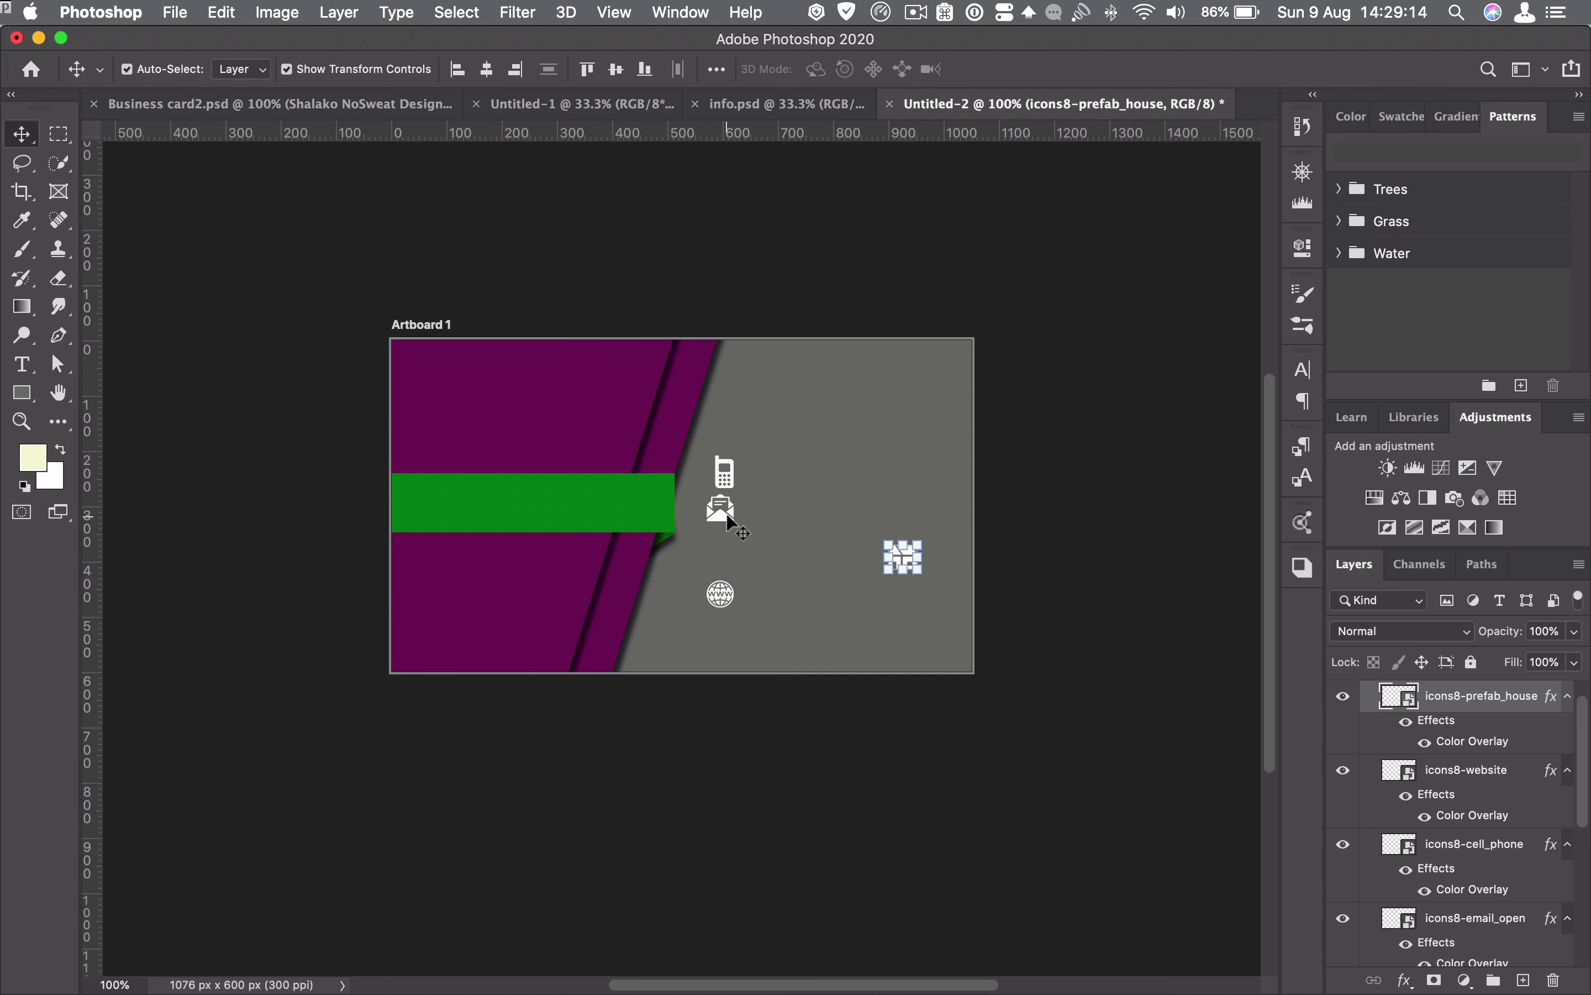
- Arrange the icons in one column beside the purple shapes, in the order phone, house, envelope and globe
drag(727, 524, 722, 568)
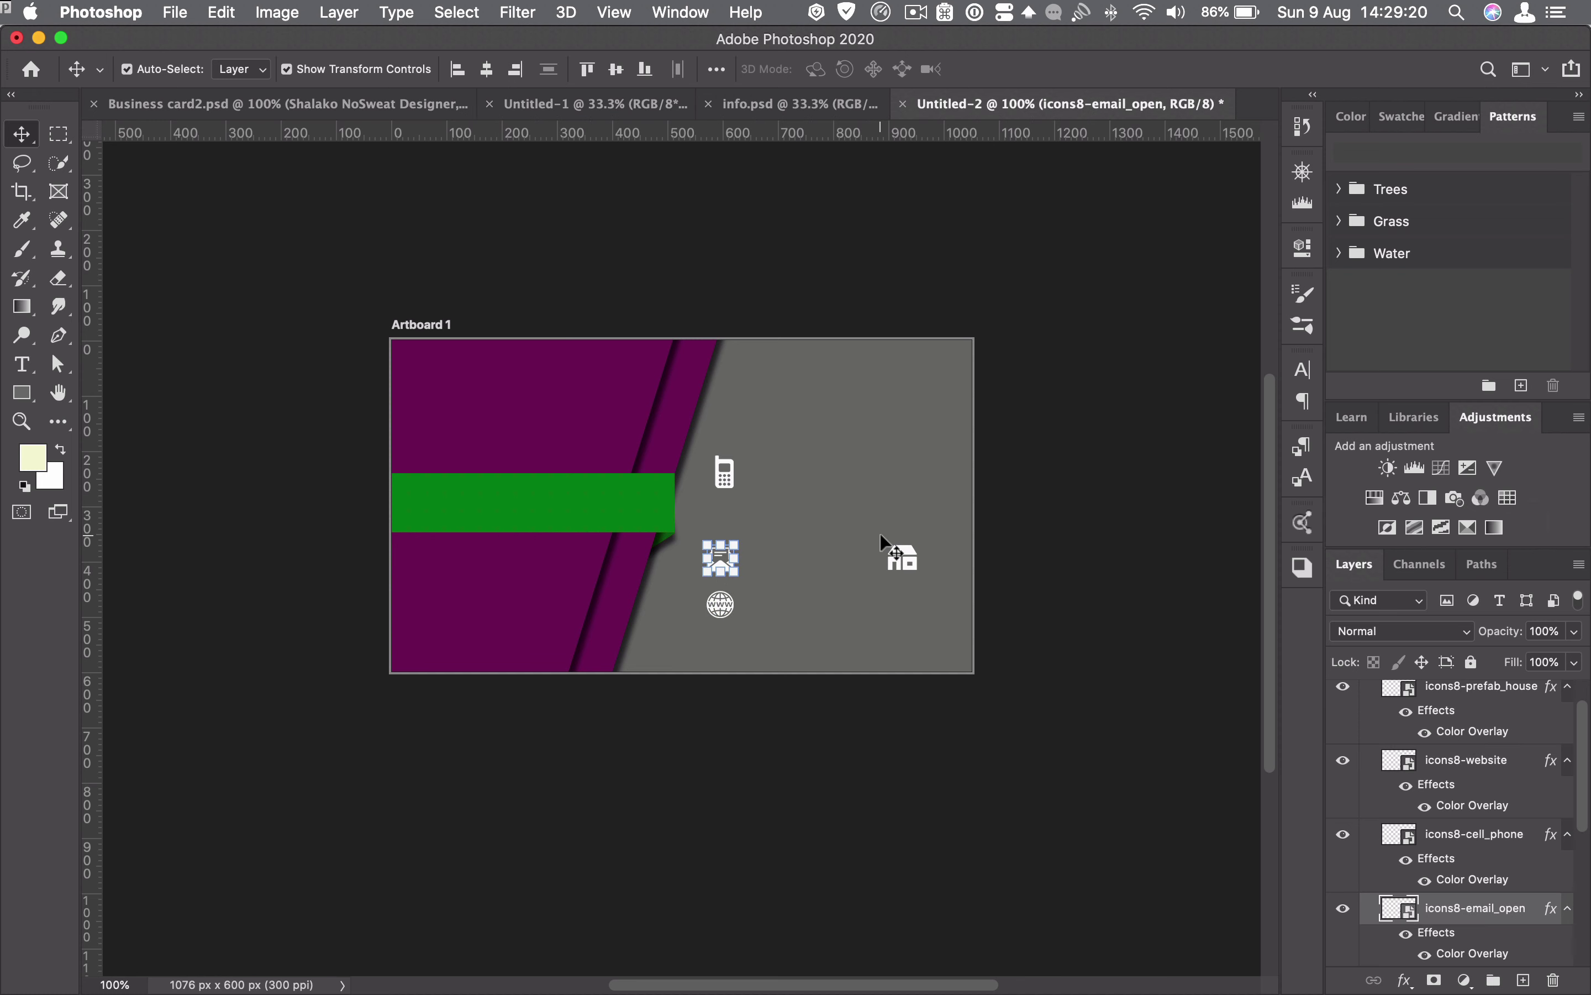
drag(906, 558, 796, 528)
drag(722, 520, 727, 583)
- Align the four contact icons on their horizontal centers and distribute their vertical centers evenly
click(729, 480)
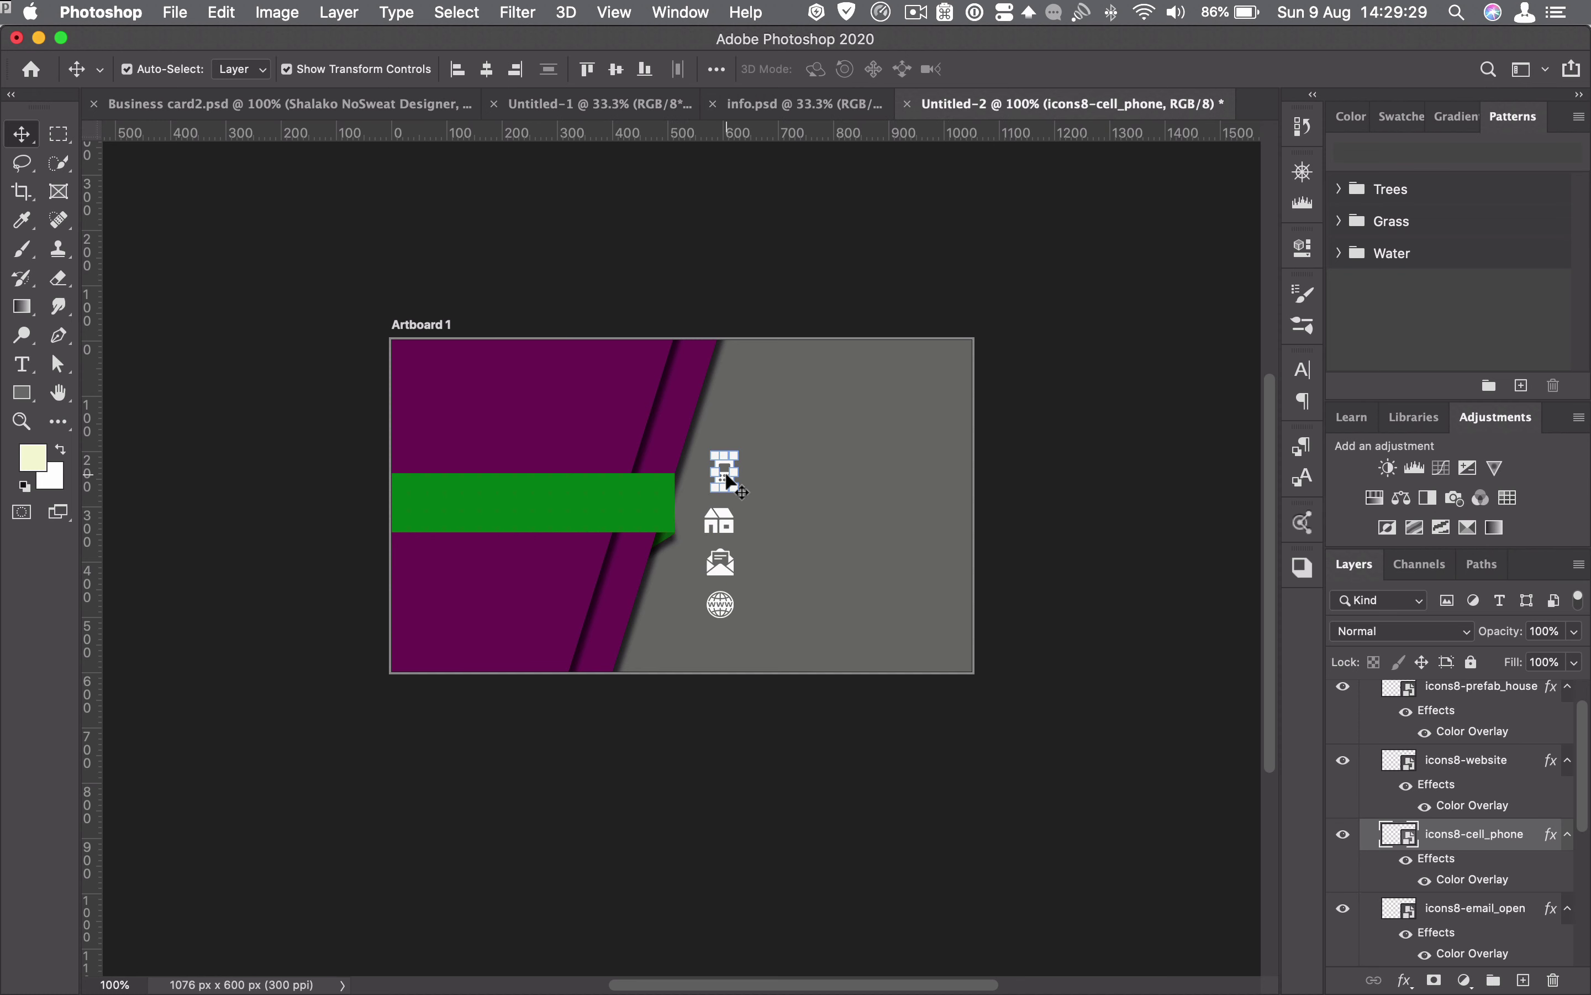
shift+click(732, 525)
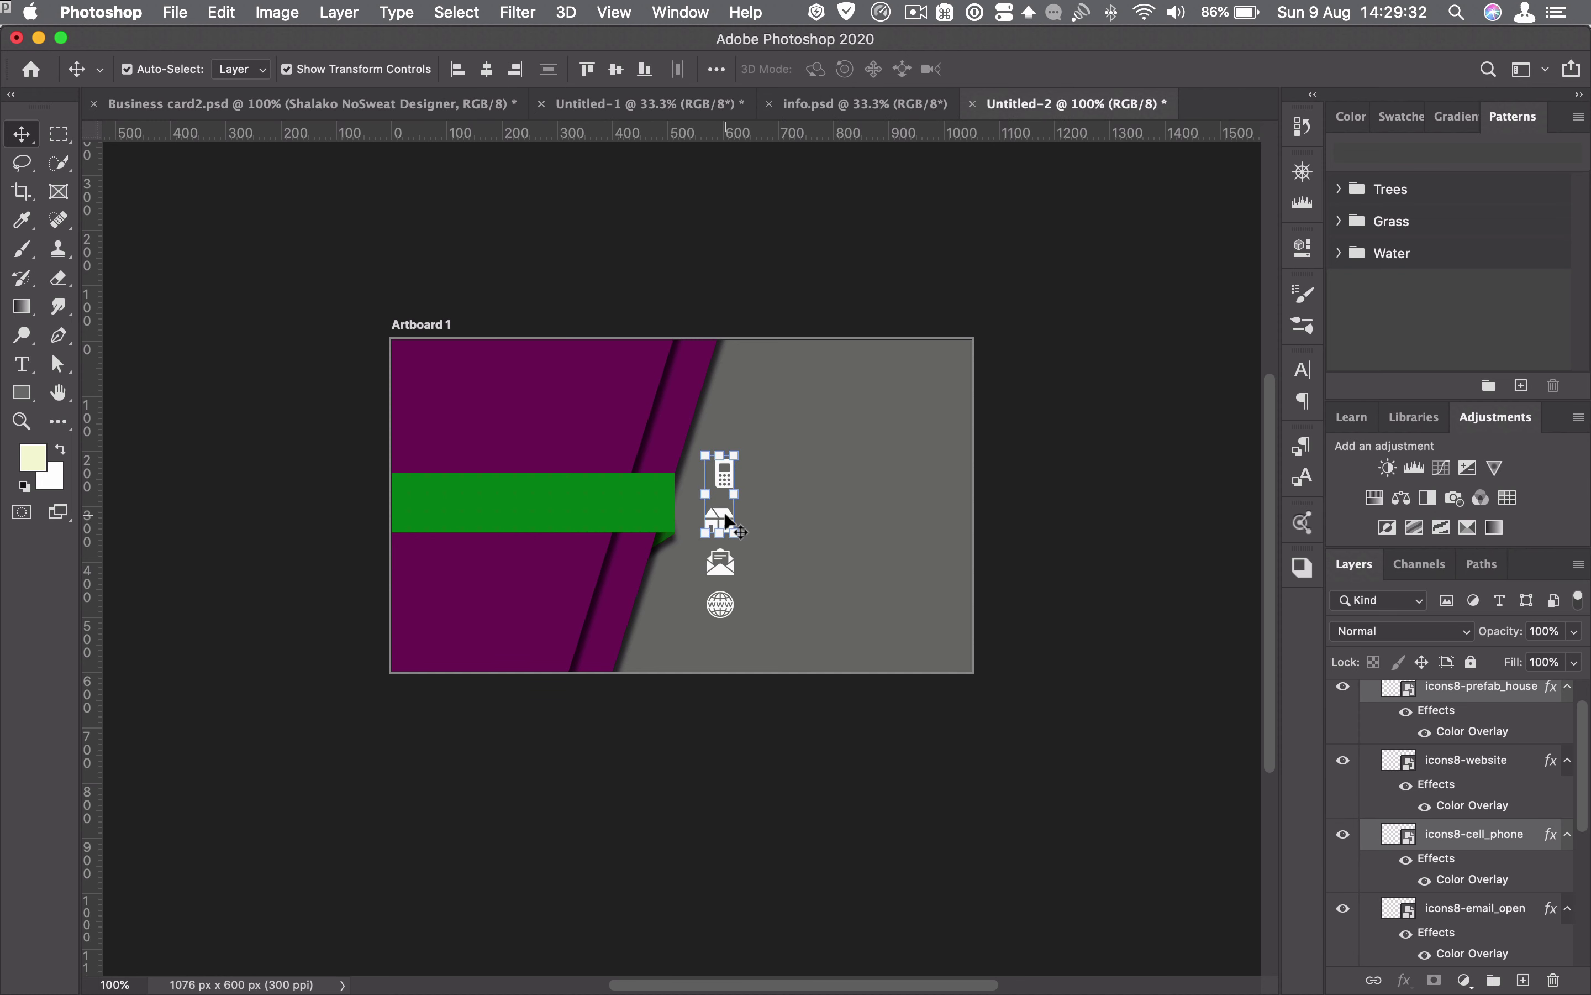
shift+click(722, 563)
shift+click(722, 609)
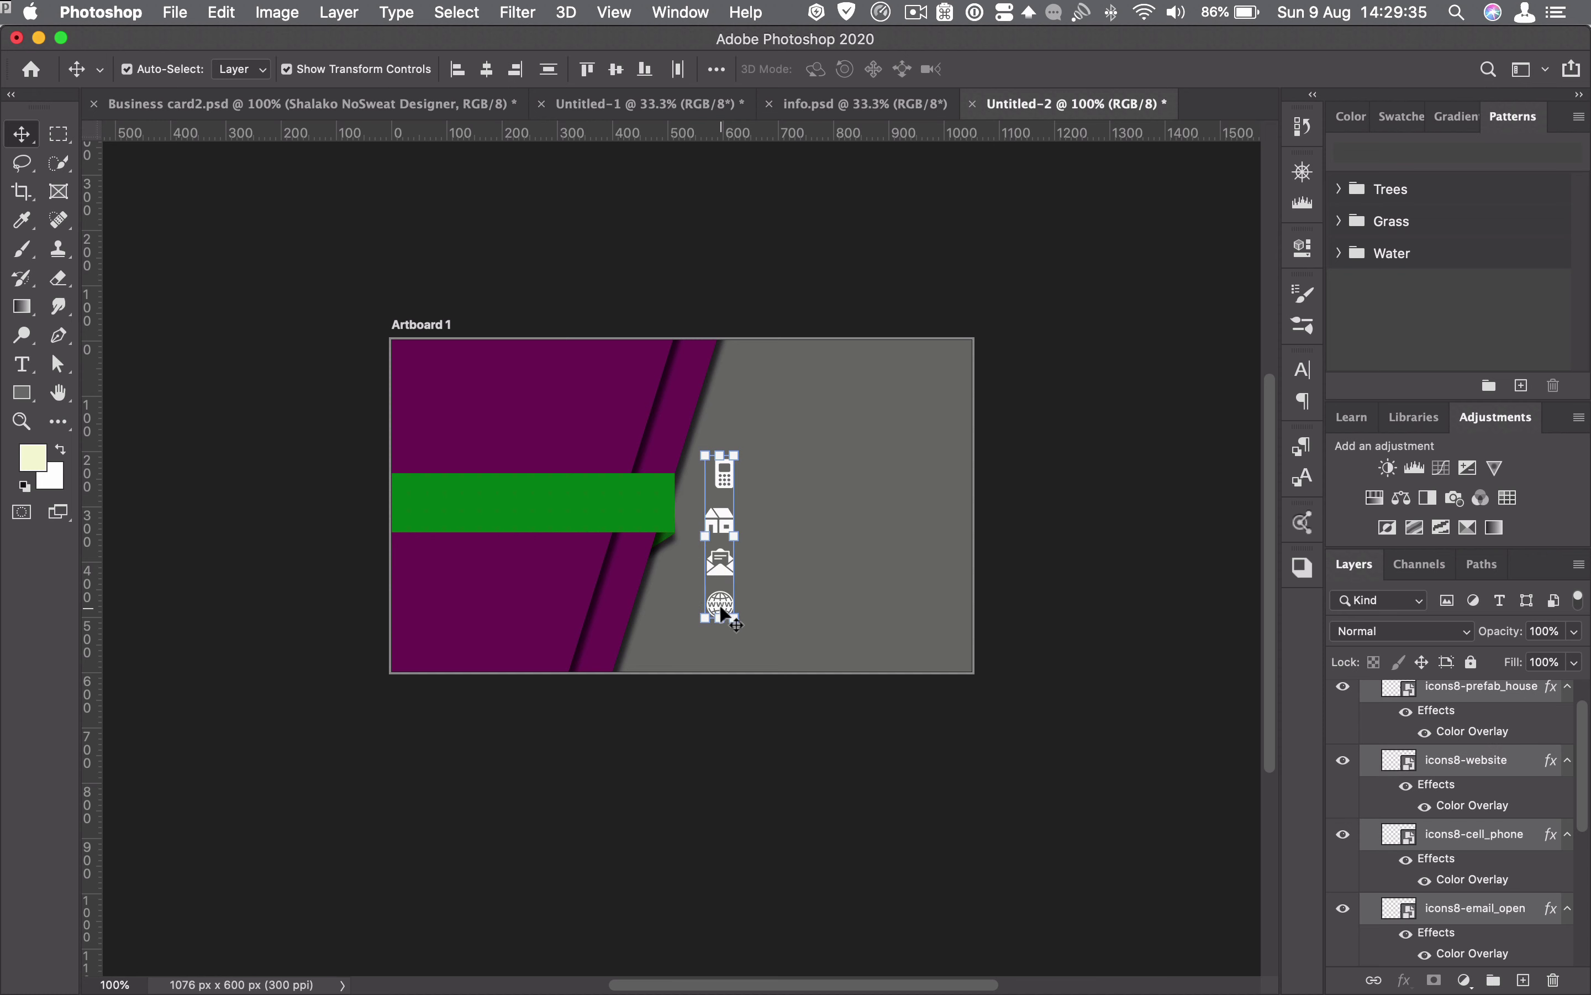
click(490, 73)
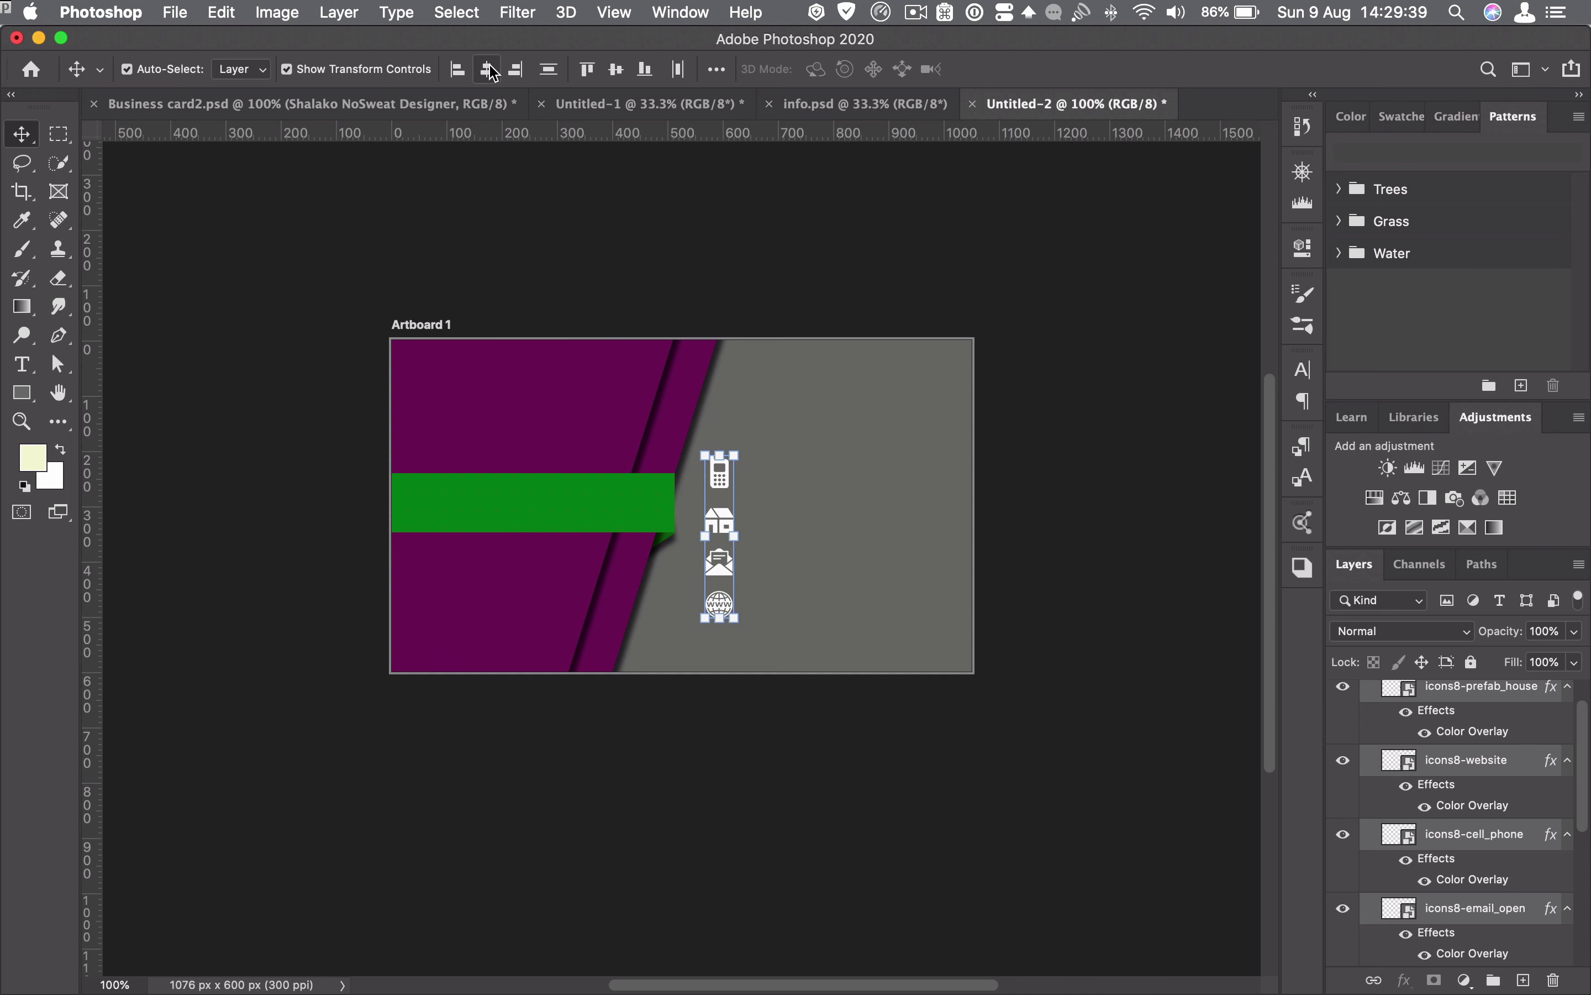
click(717, 72)
click(649, 200)
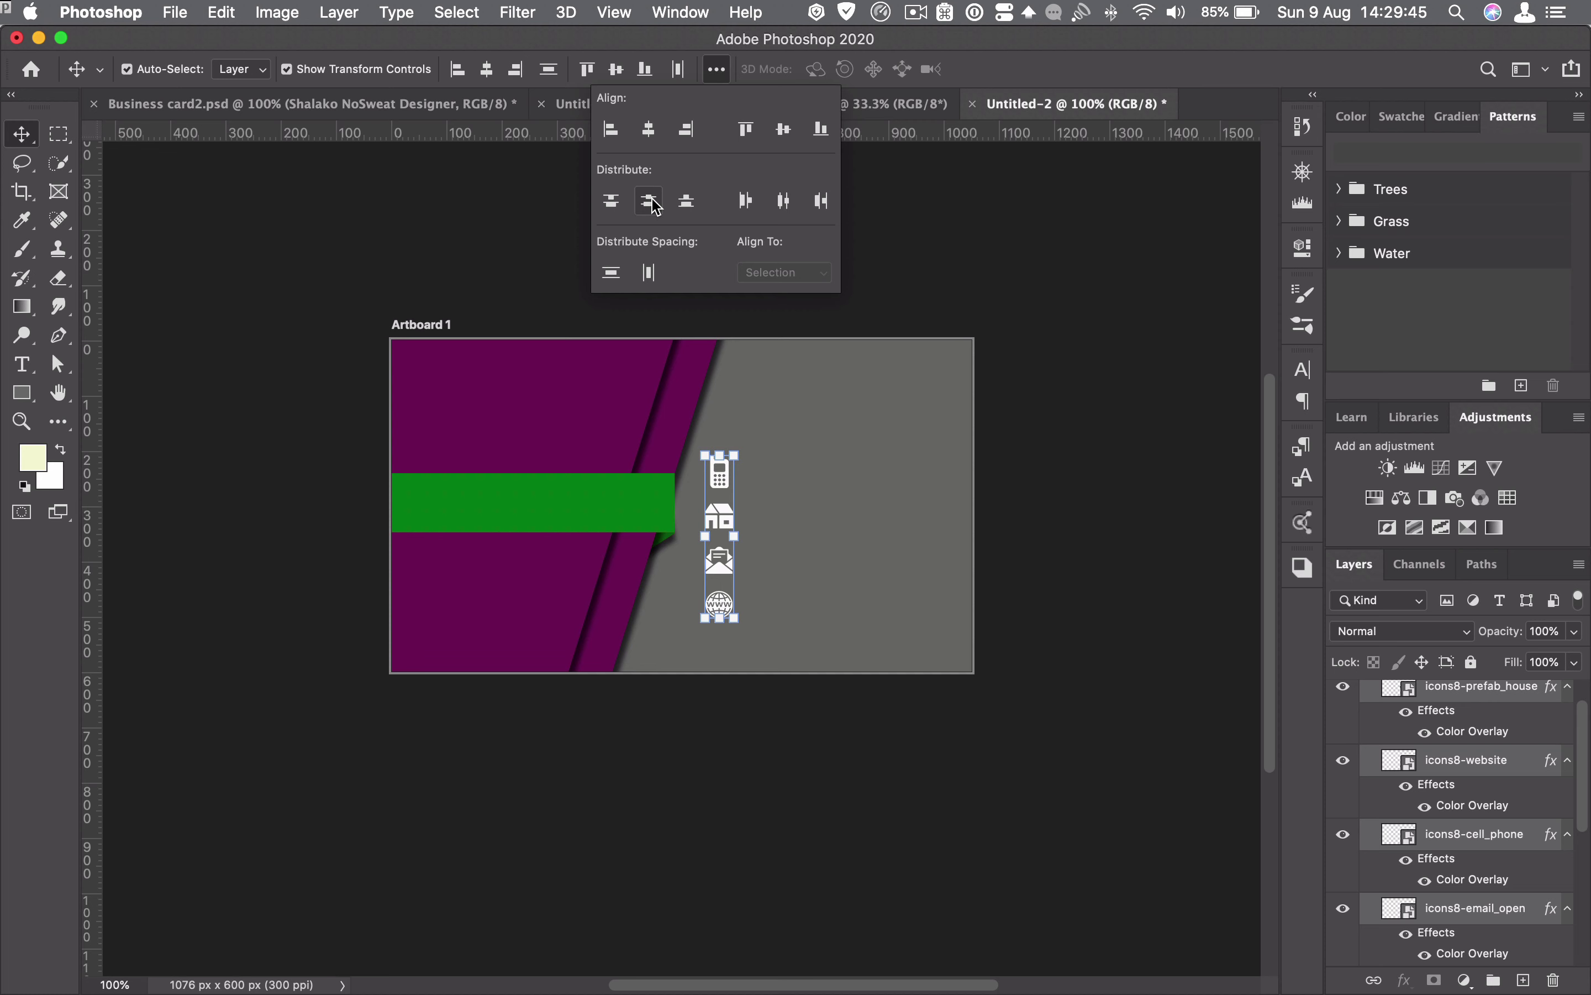
- Move the aligned column of four contact icons slightly lower on the card
click(716, 71)
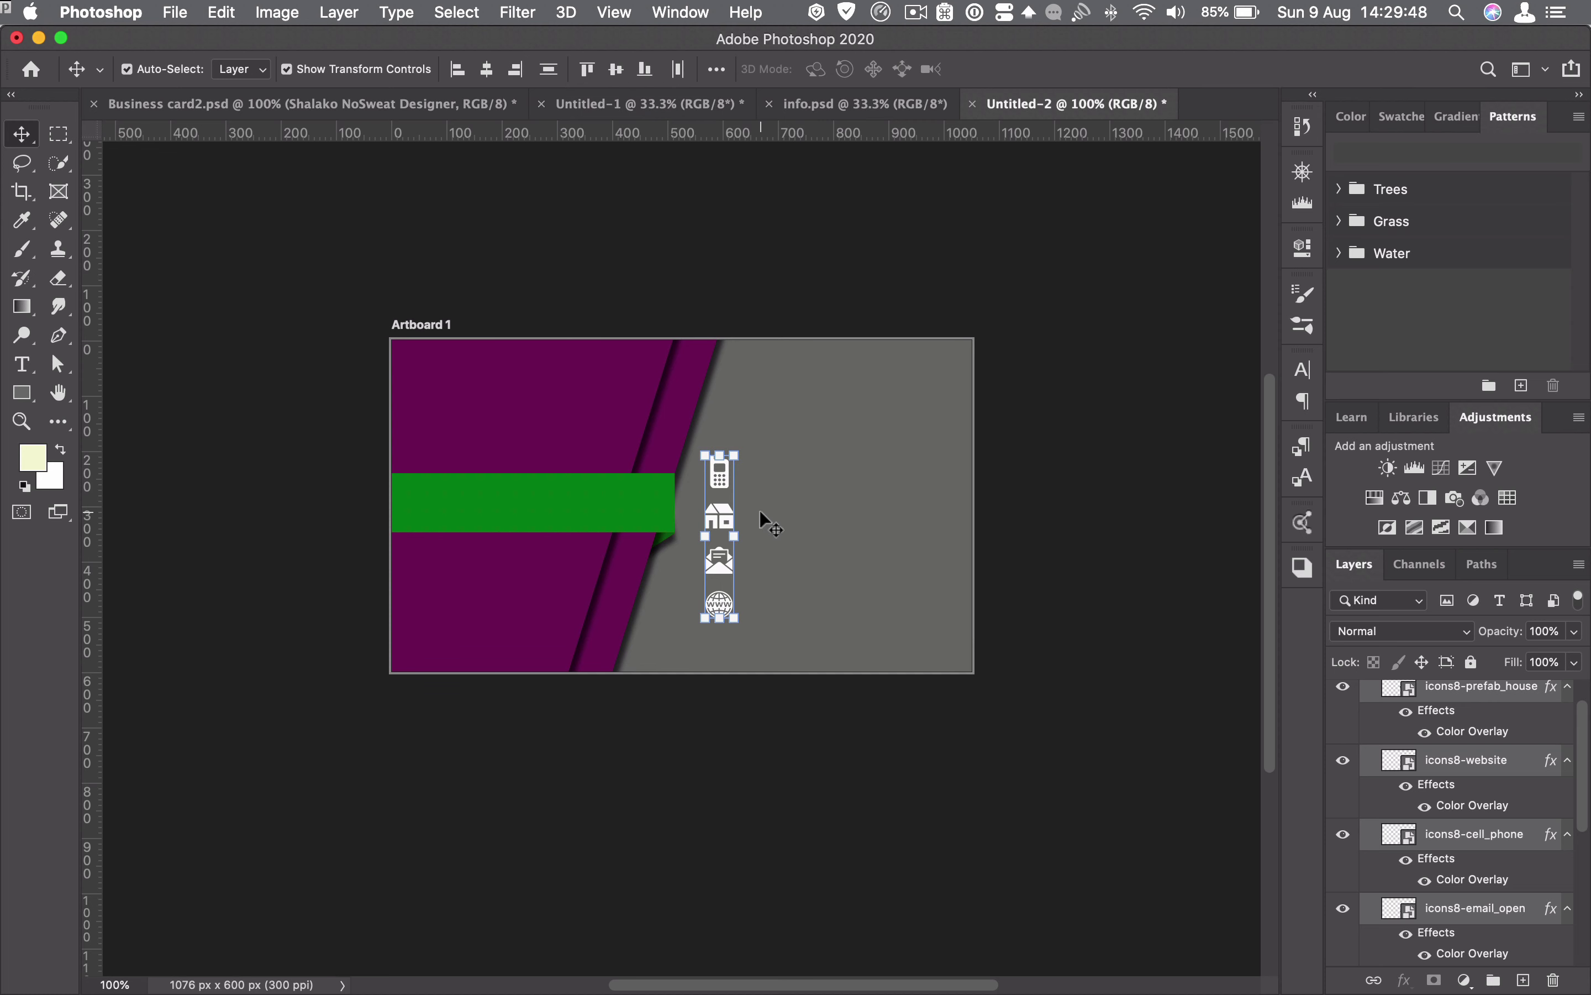
drag(720, 512, 723, 535)
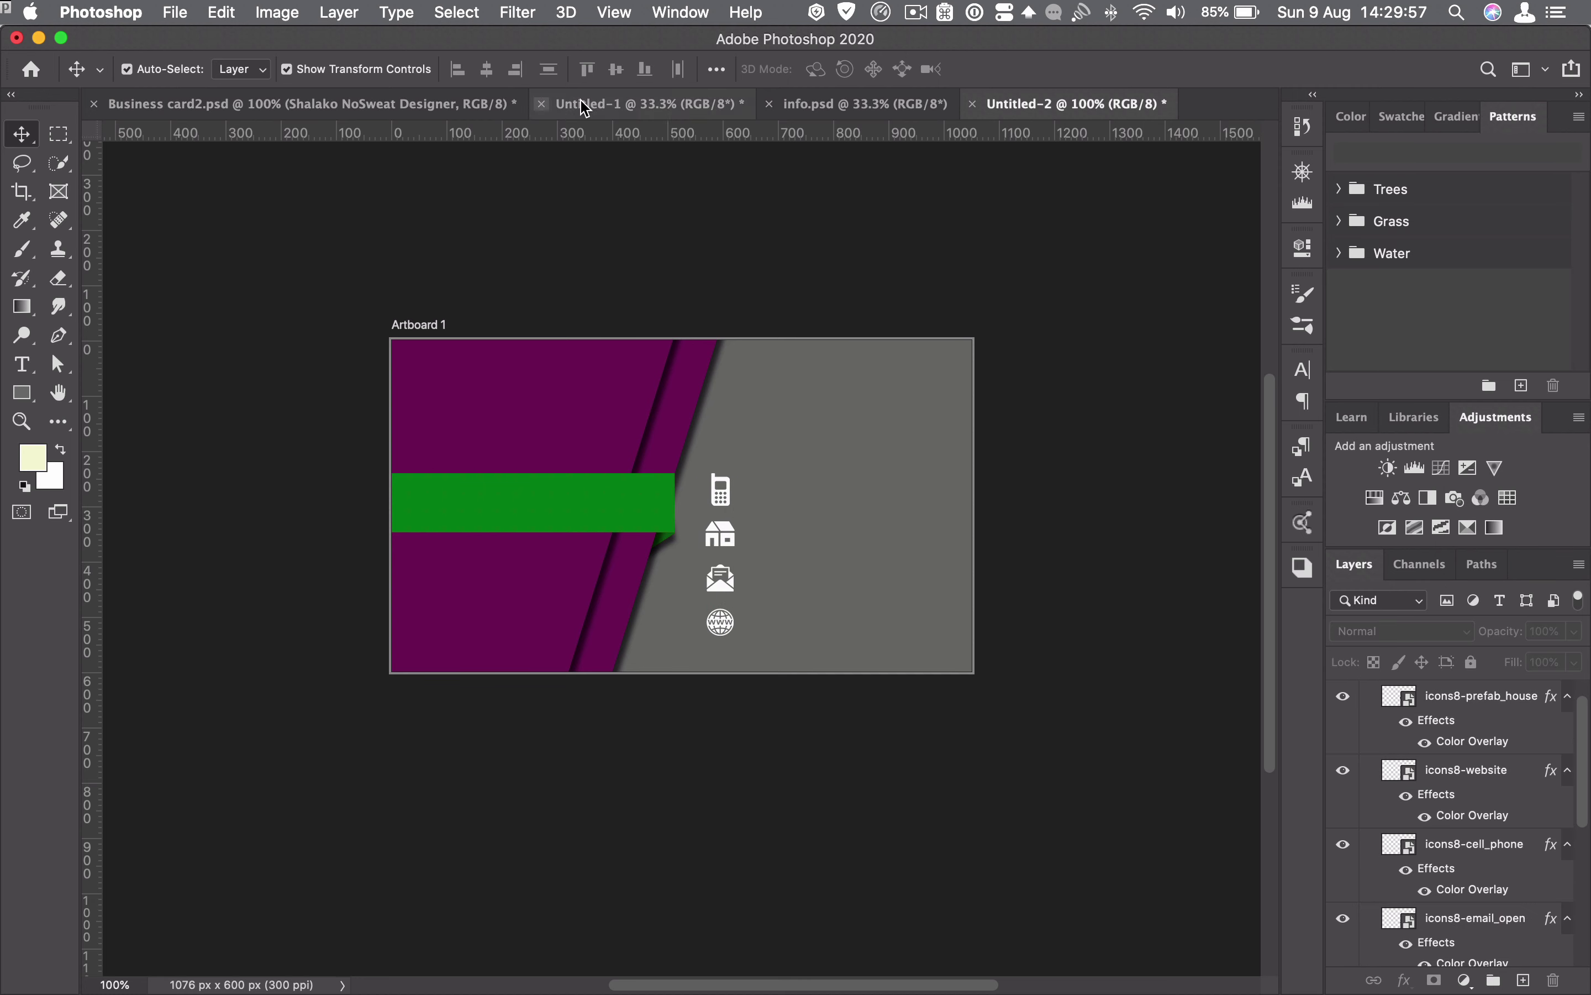
- Copy the Shalako logo from info.psd onto the card, scaled to about 7.18%, in the grey area's upper part
click(805, 103)
drag(536, 546, 1019, 108)
drag(813, 392, 820, 411)
drag(883, 342, 837, 386)
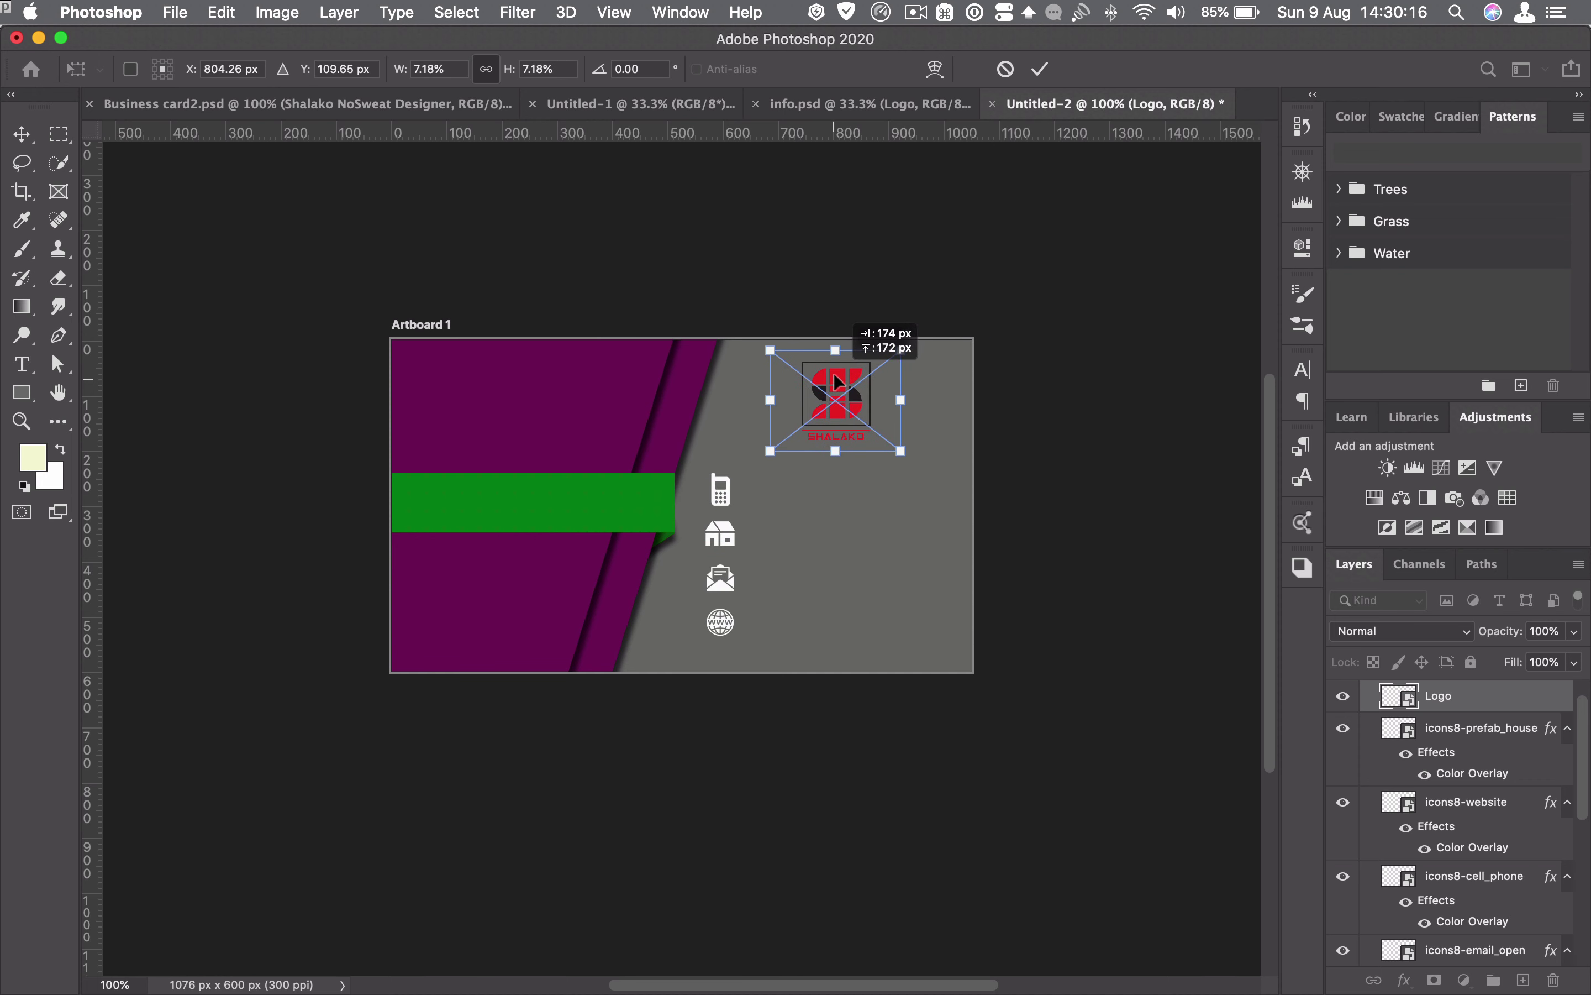
click(1039, 69)
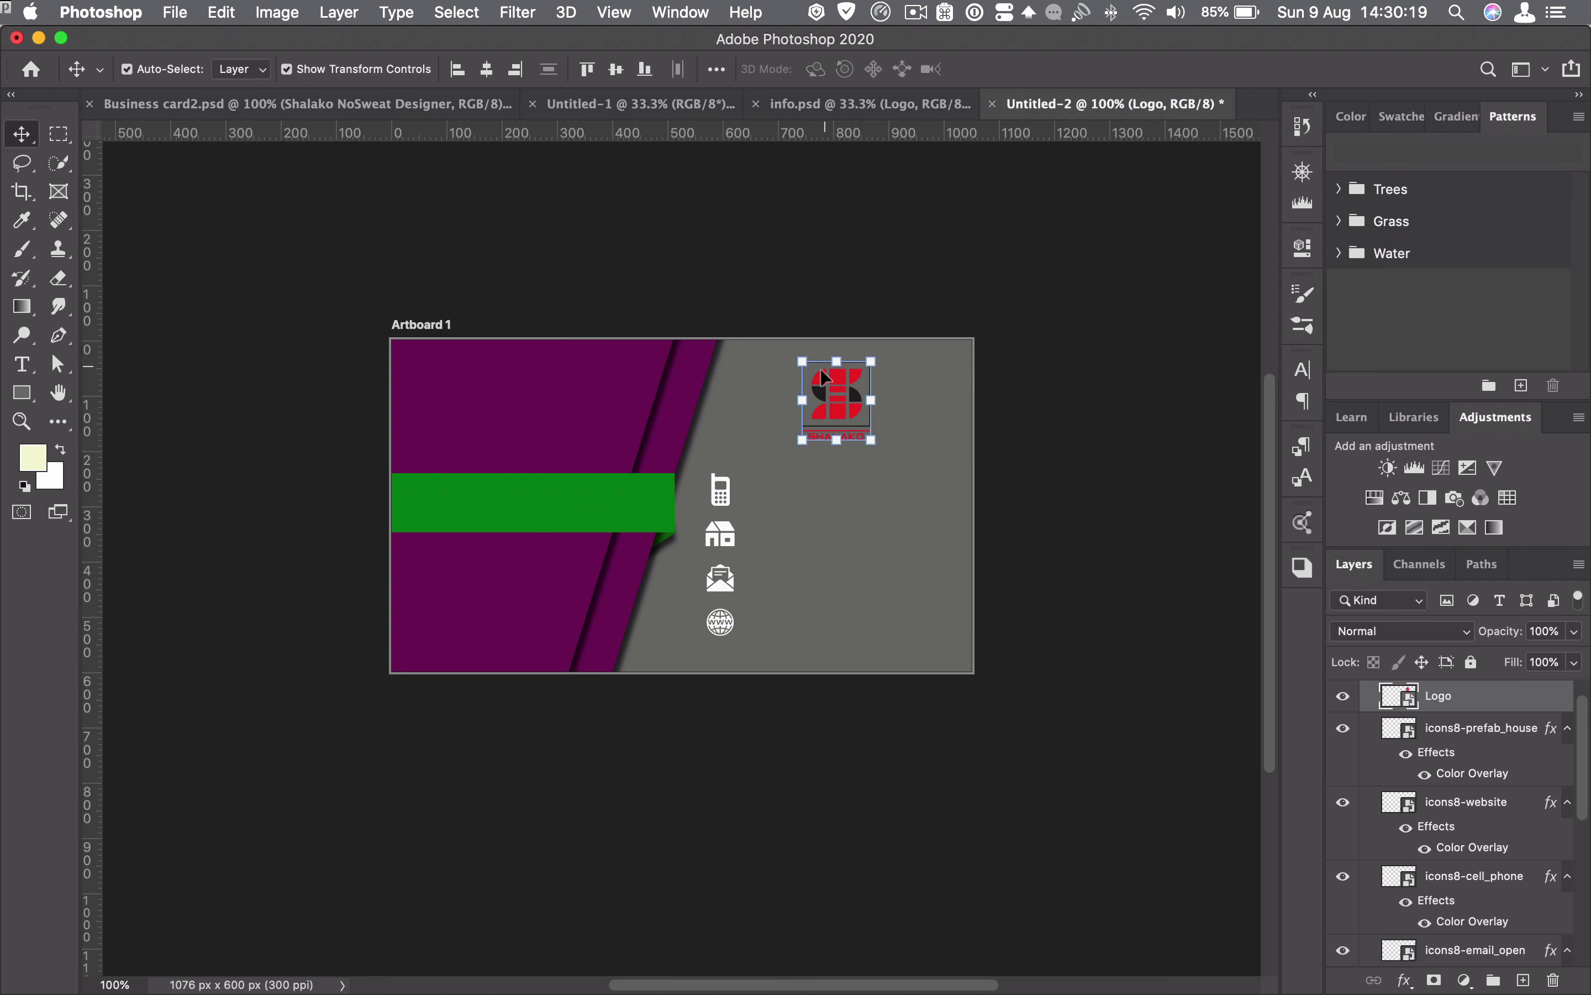
- Enlarge the logo slightly and reposition it above the contact icons near the card's upper edge
drag(801, 436, 947, 477)
drag(876, 414, 833, 393)
click(1040, 69)
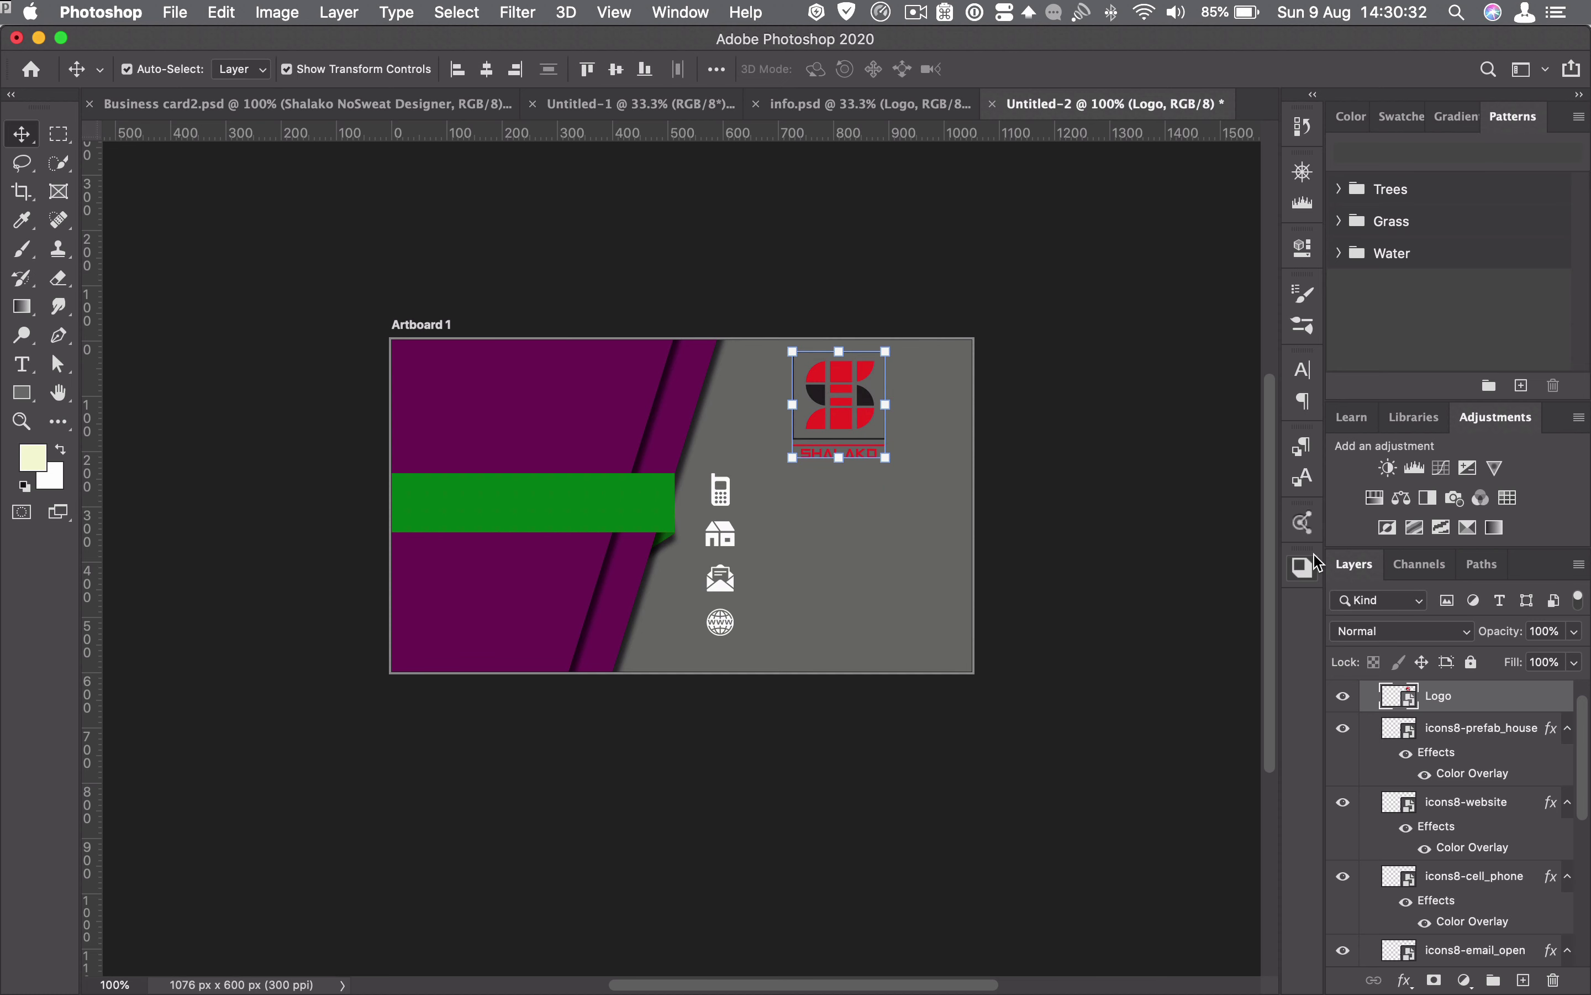
- Give the logo a near-white Color Overlay at 100% opacity with Normal blend mode
click(1405, 980)
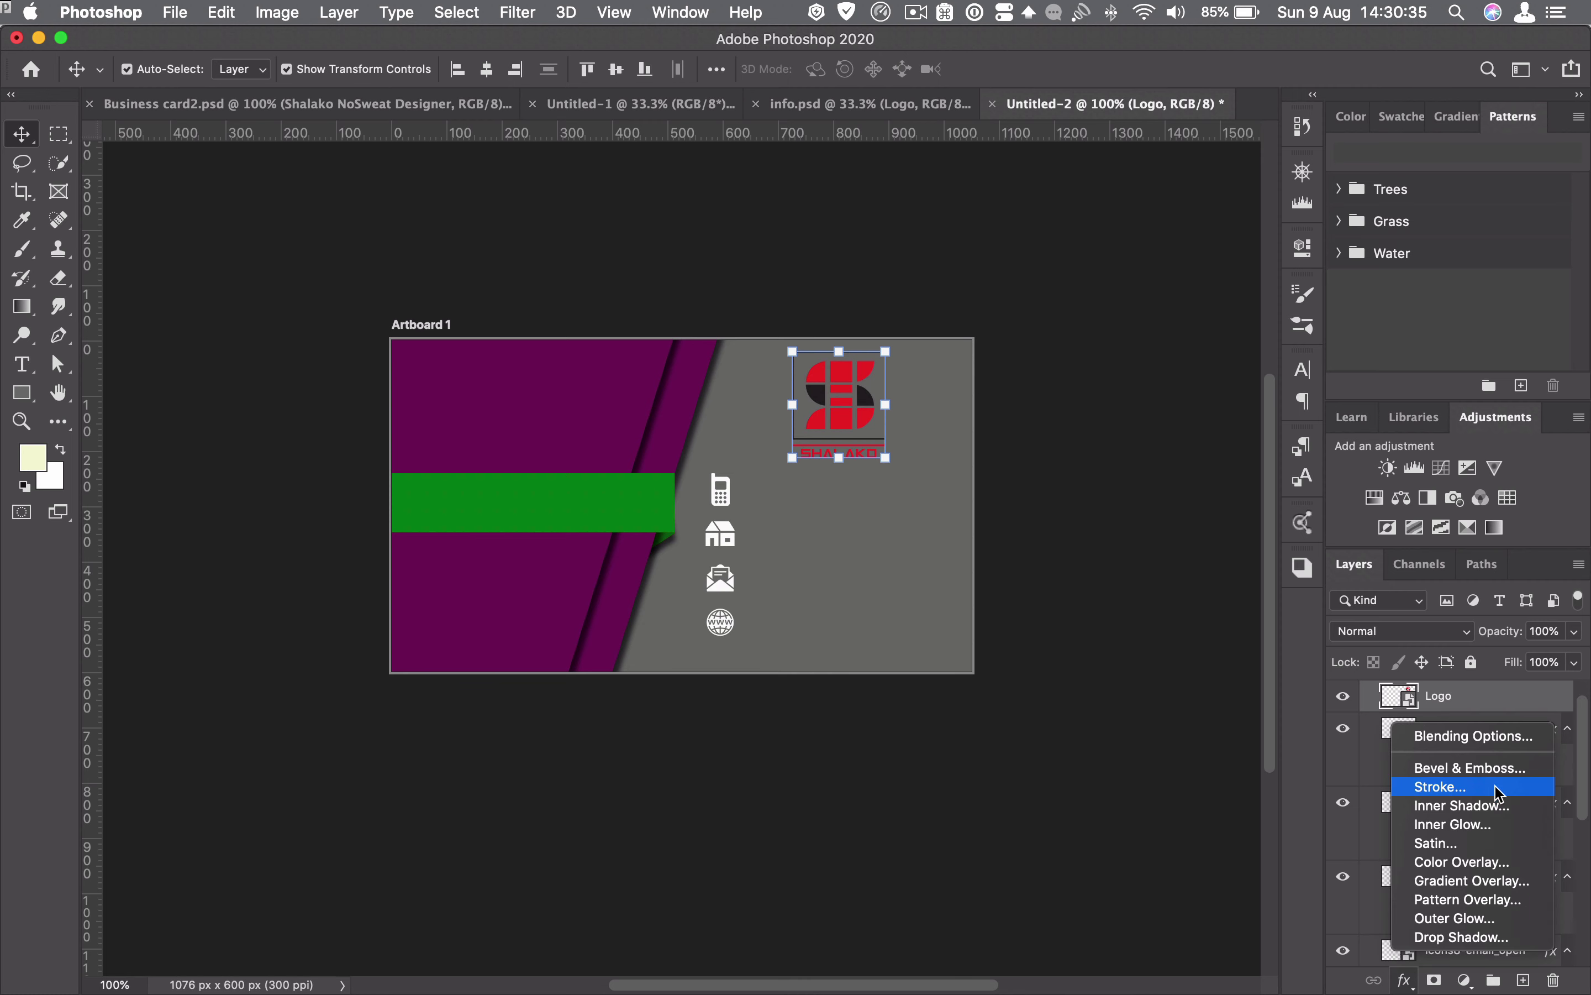
click(1468, 862)
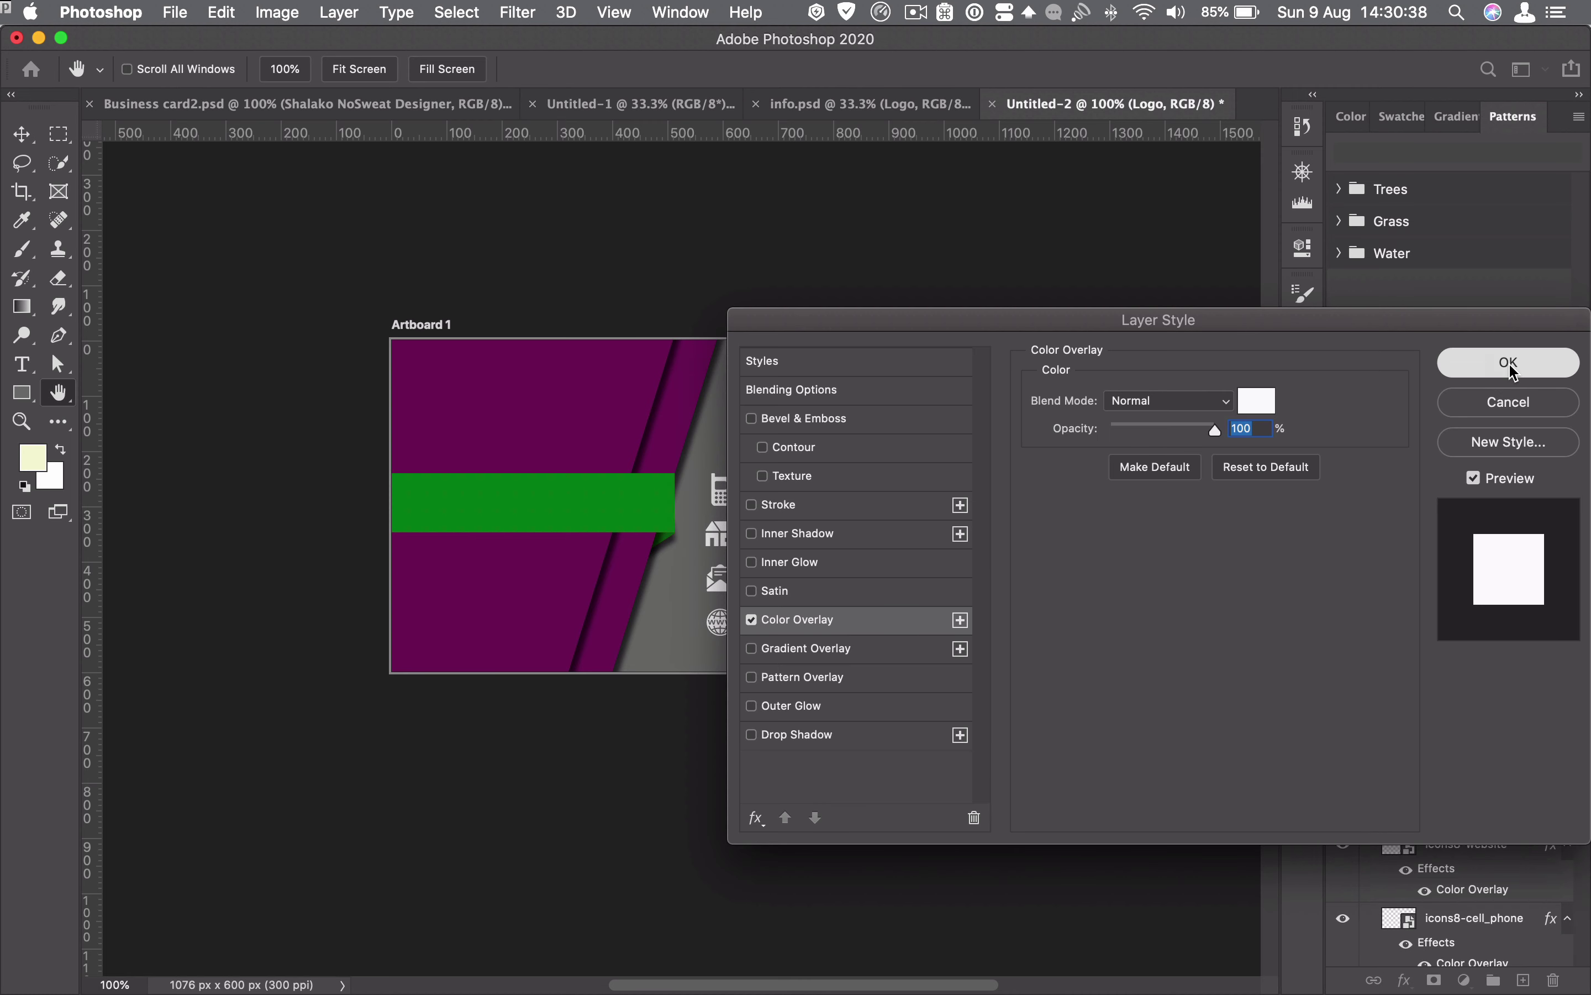
click(1515, 370)
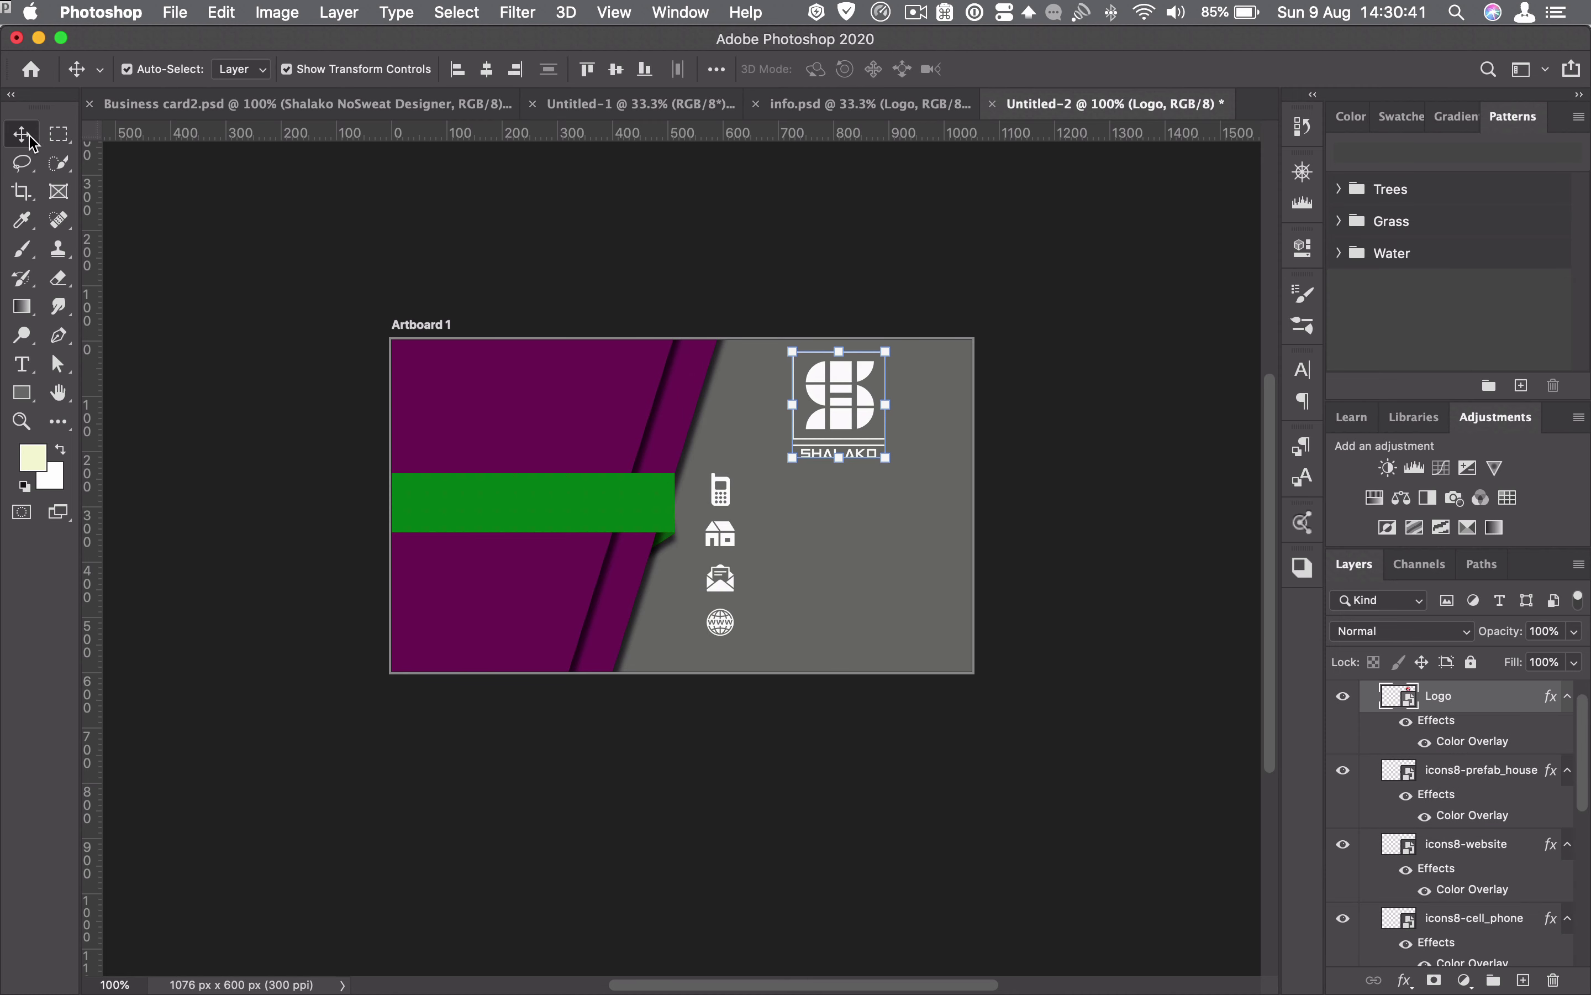
click(563, 239)
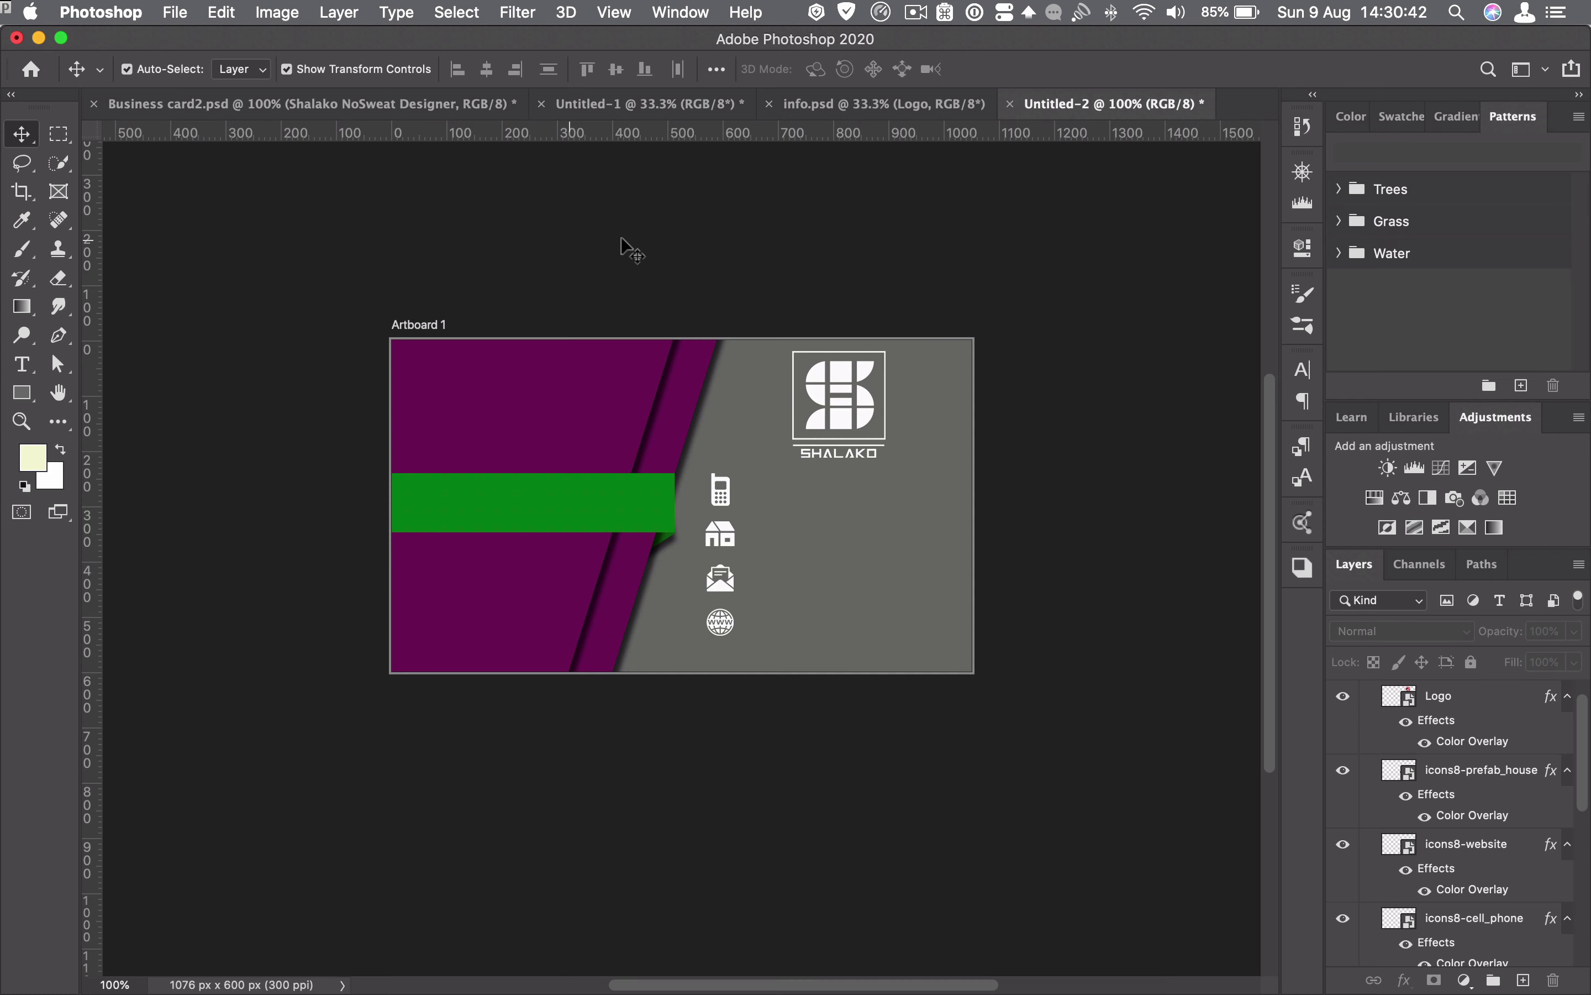
- Copy the street address text from info.psd onto the card, scaled to about 24.05%, beside the house icon
click(841, 107)
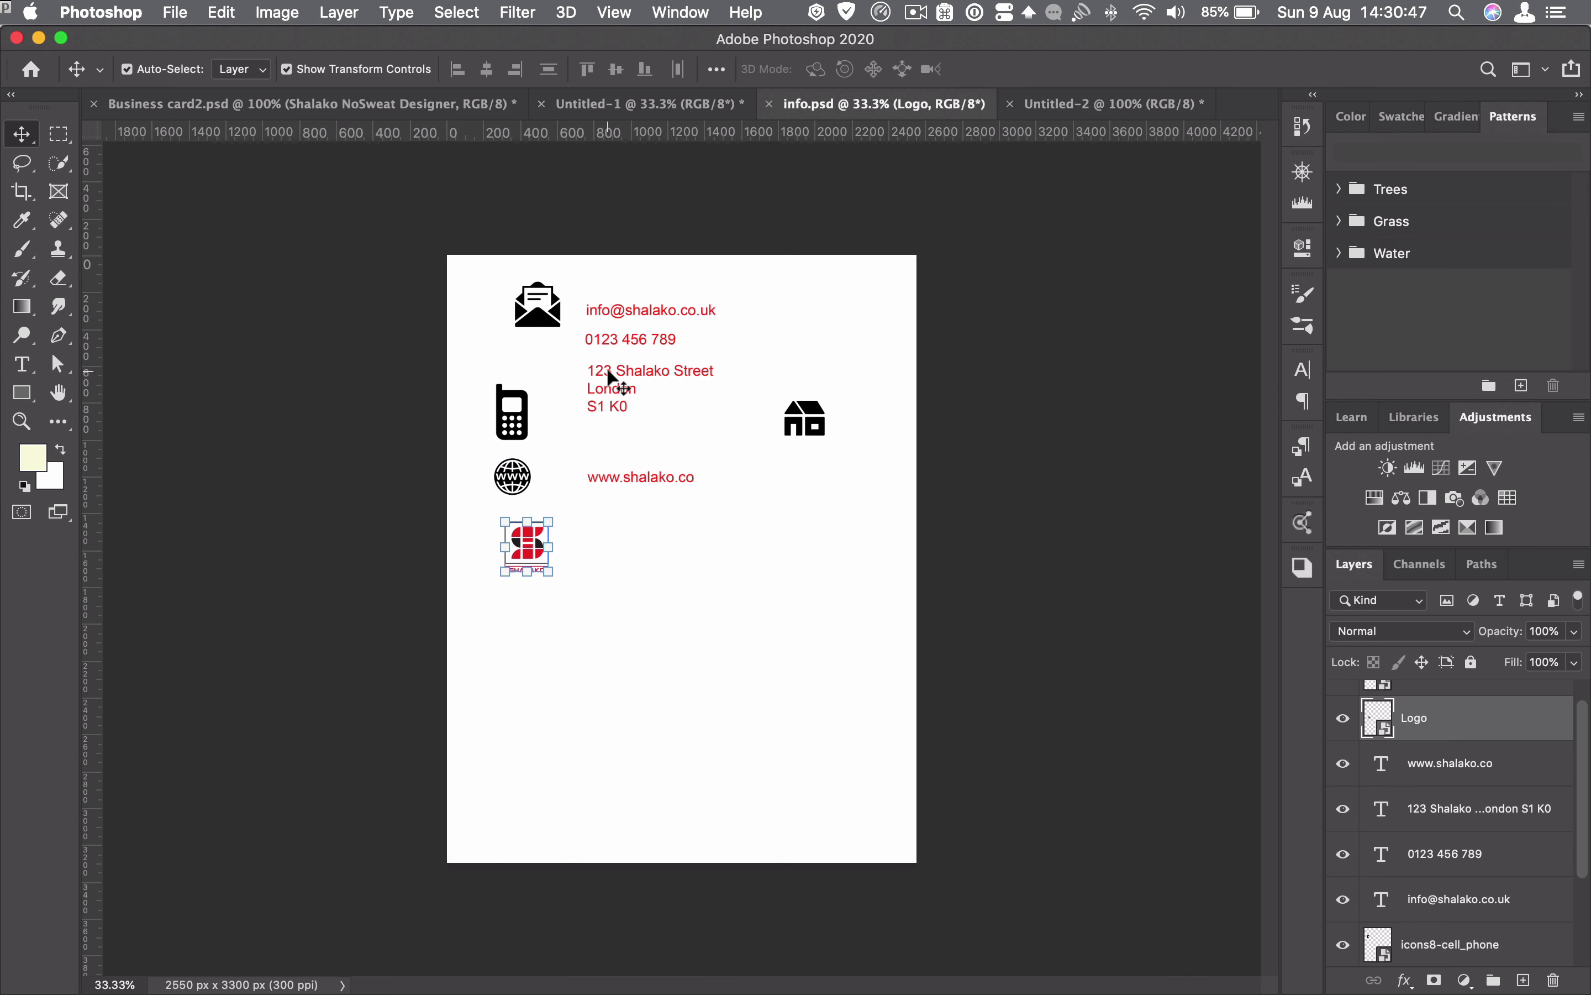
drag(610, 378, 851, 540)
drag(1040, 465, 771, 532)
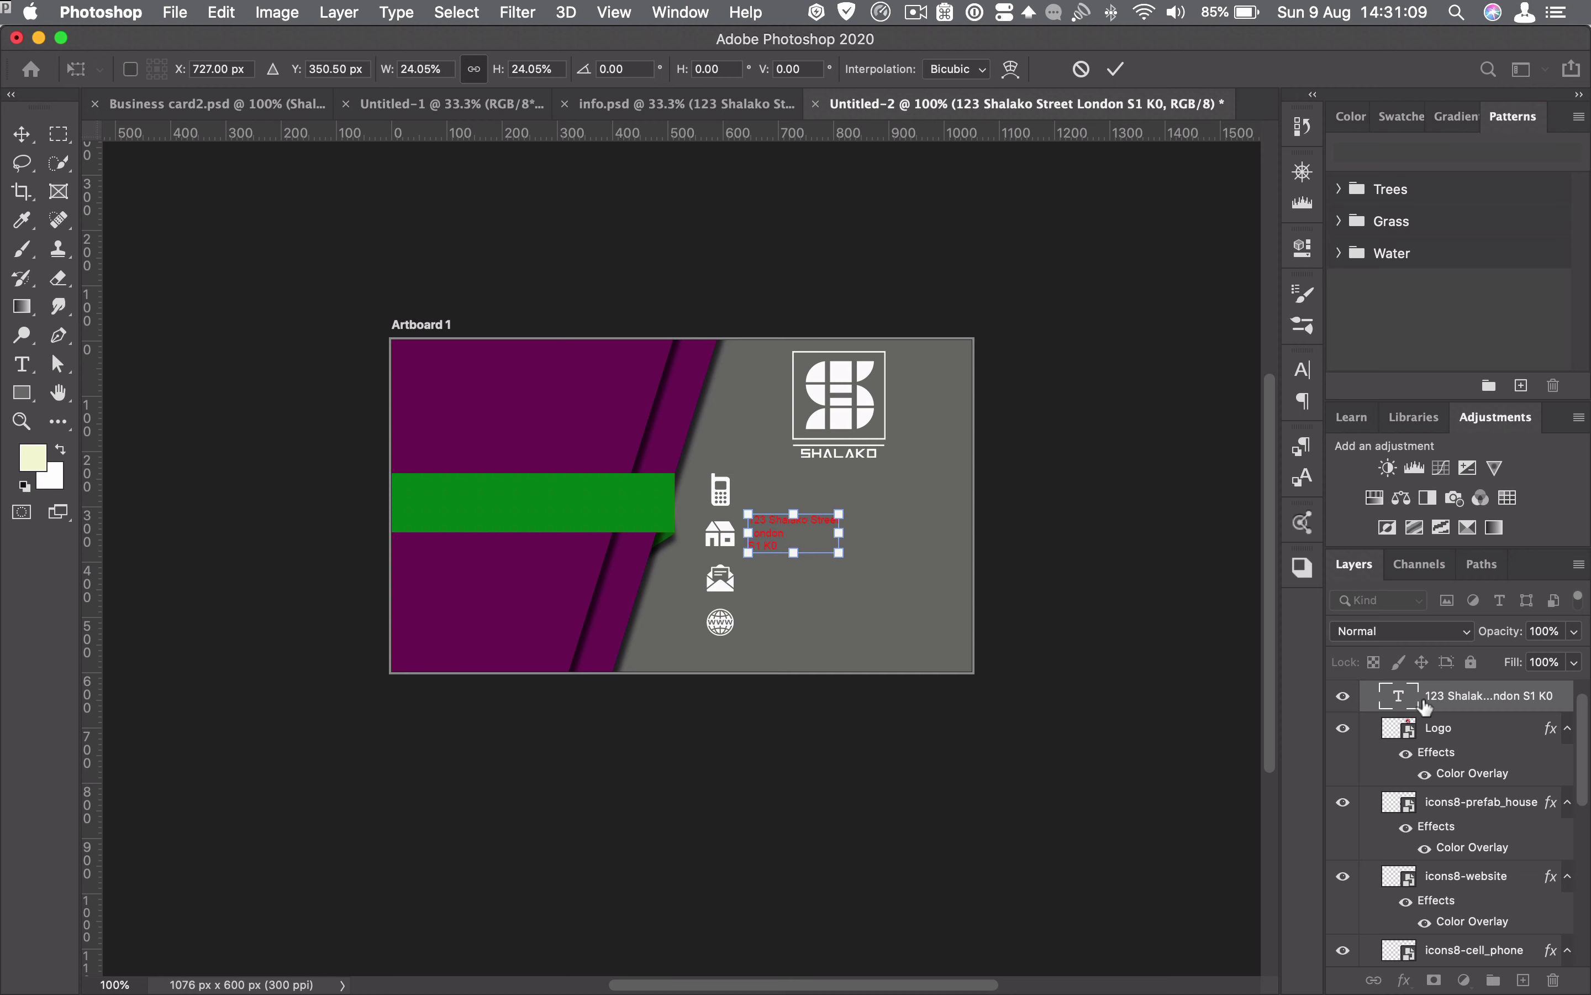
- Change the address text color to near-white fefbfb
click(1407, 703)
double_click(1399, 702)
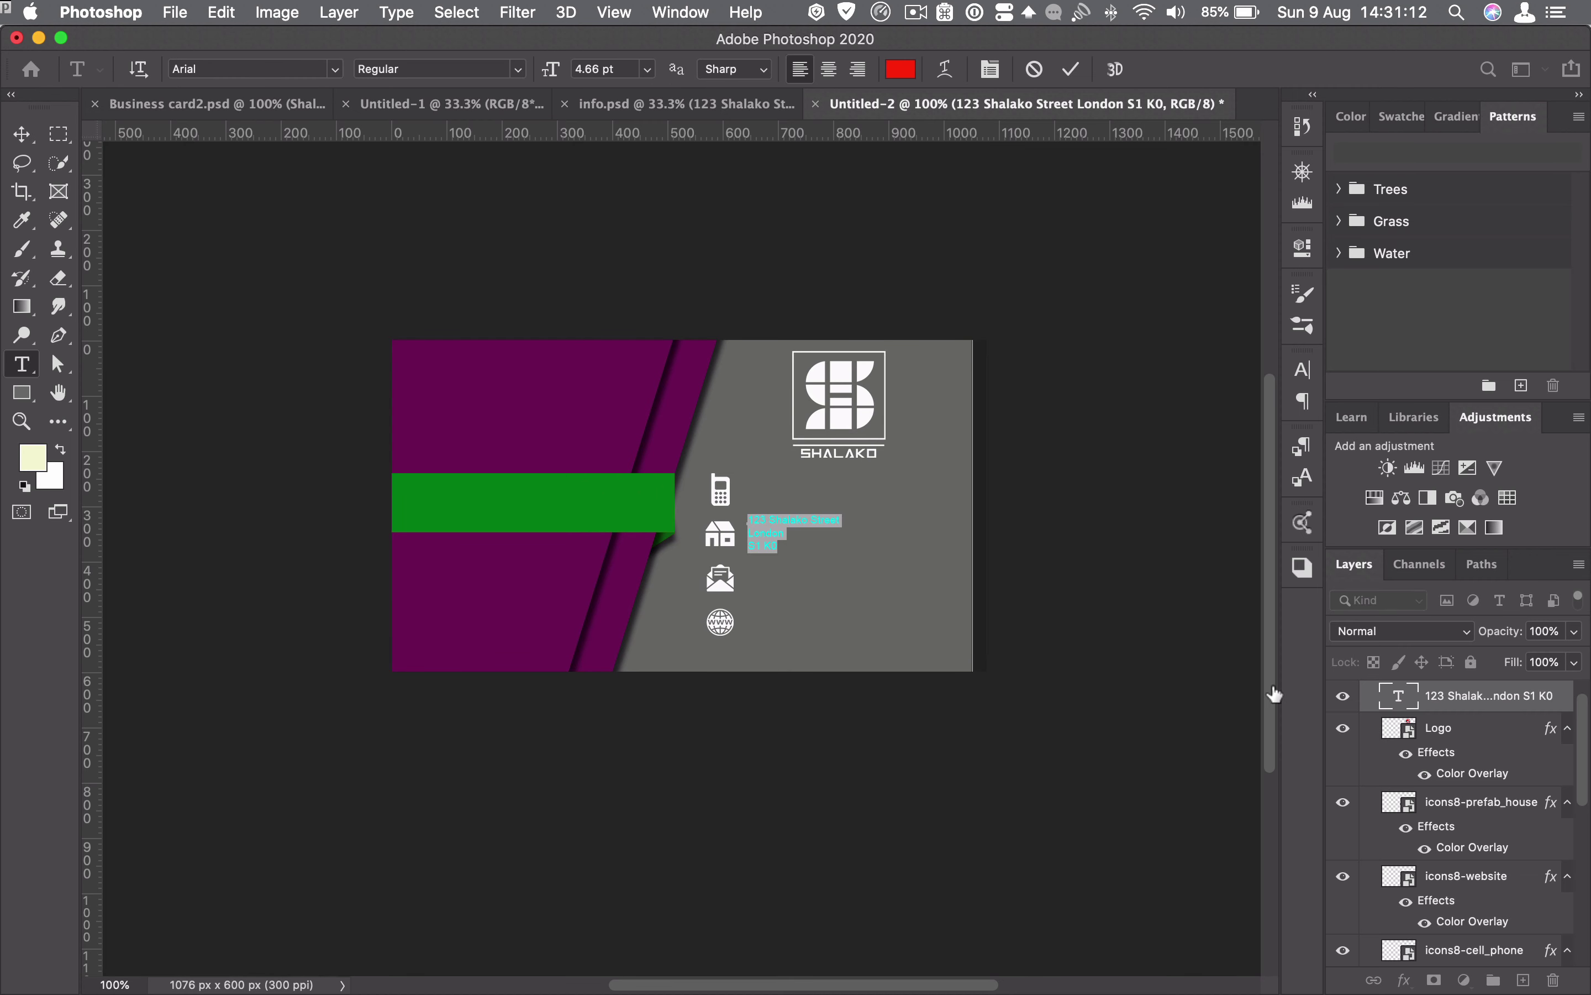
click(897, 69)
click(669, 584)
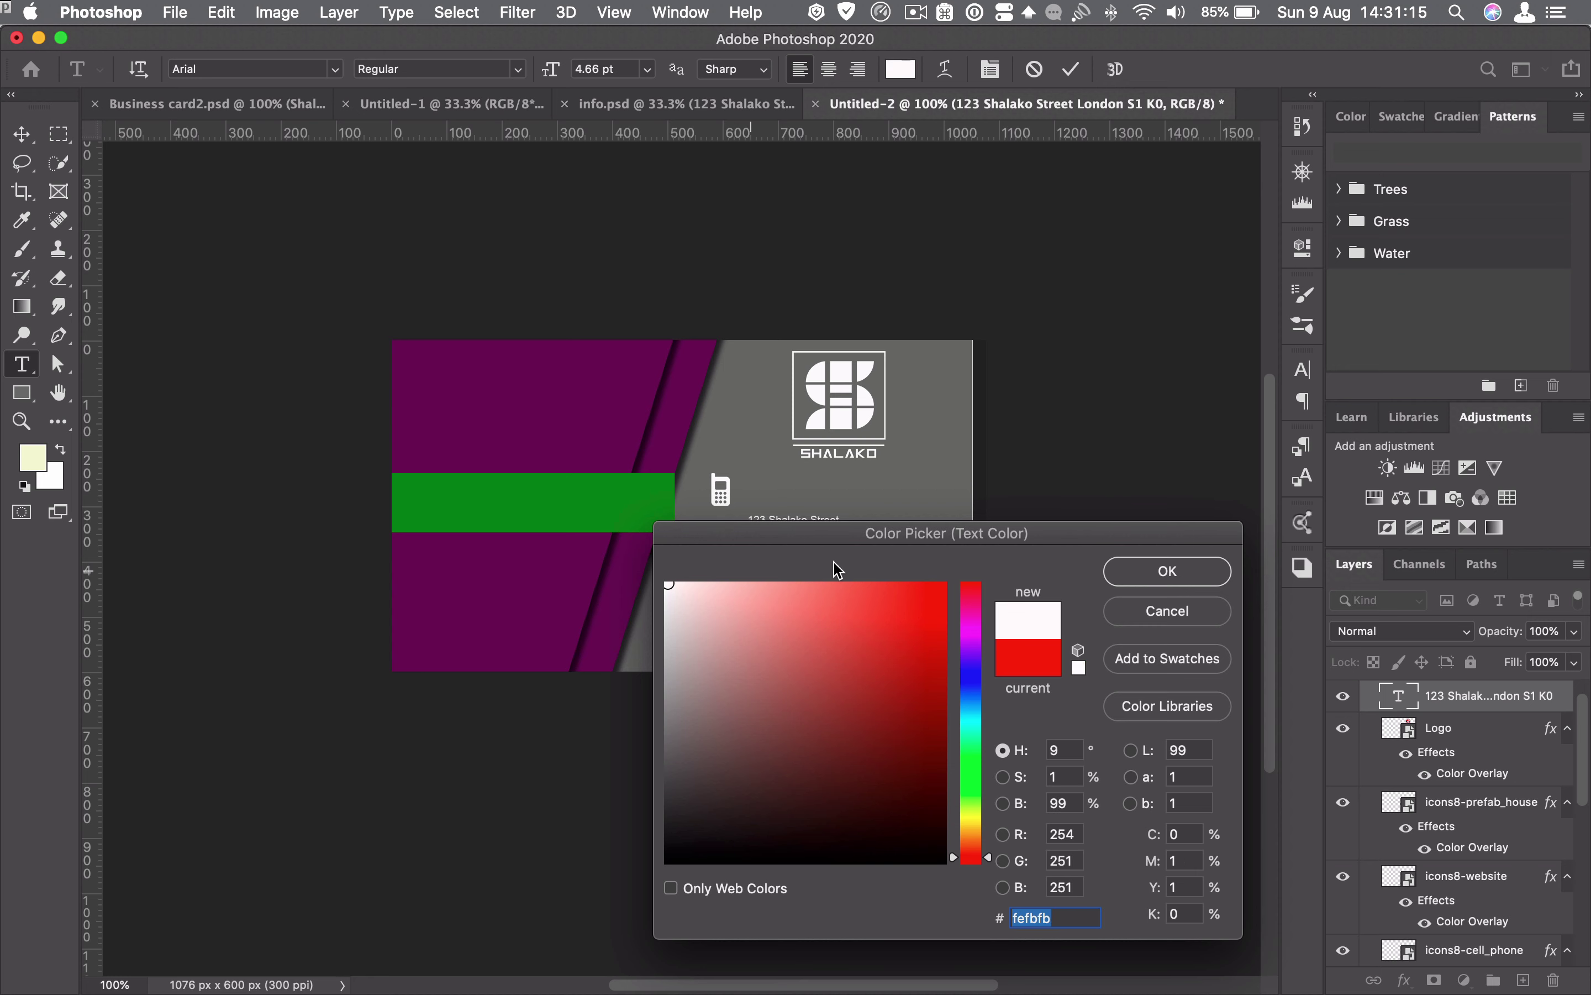
click(1163, 571)
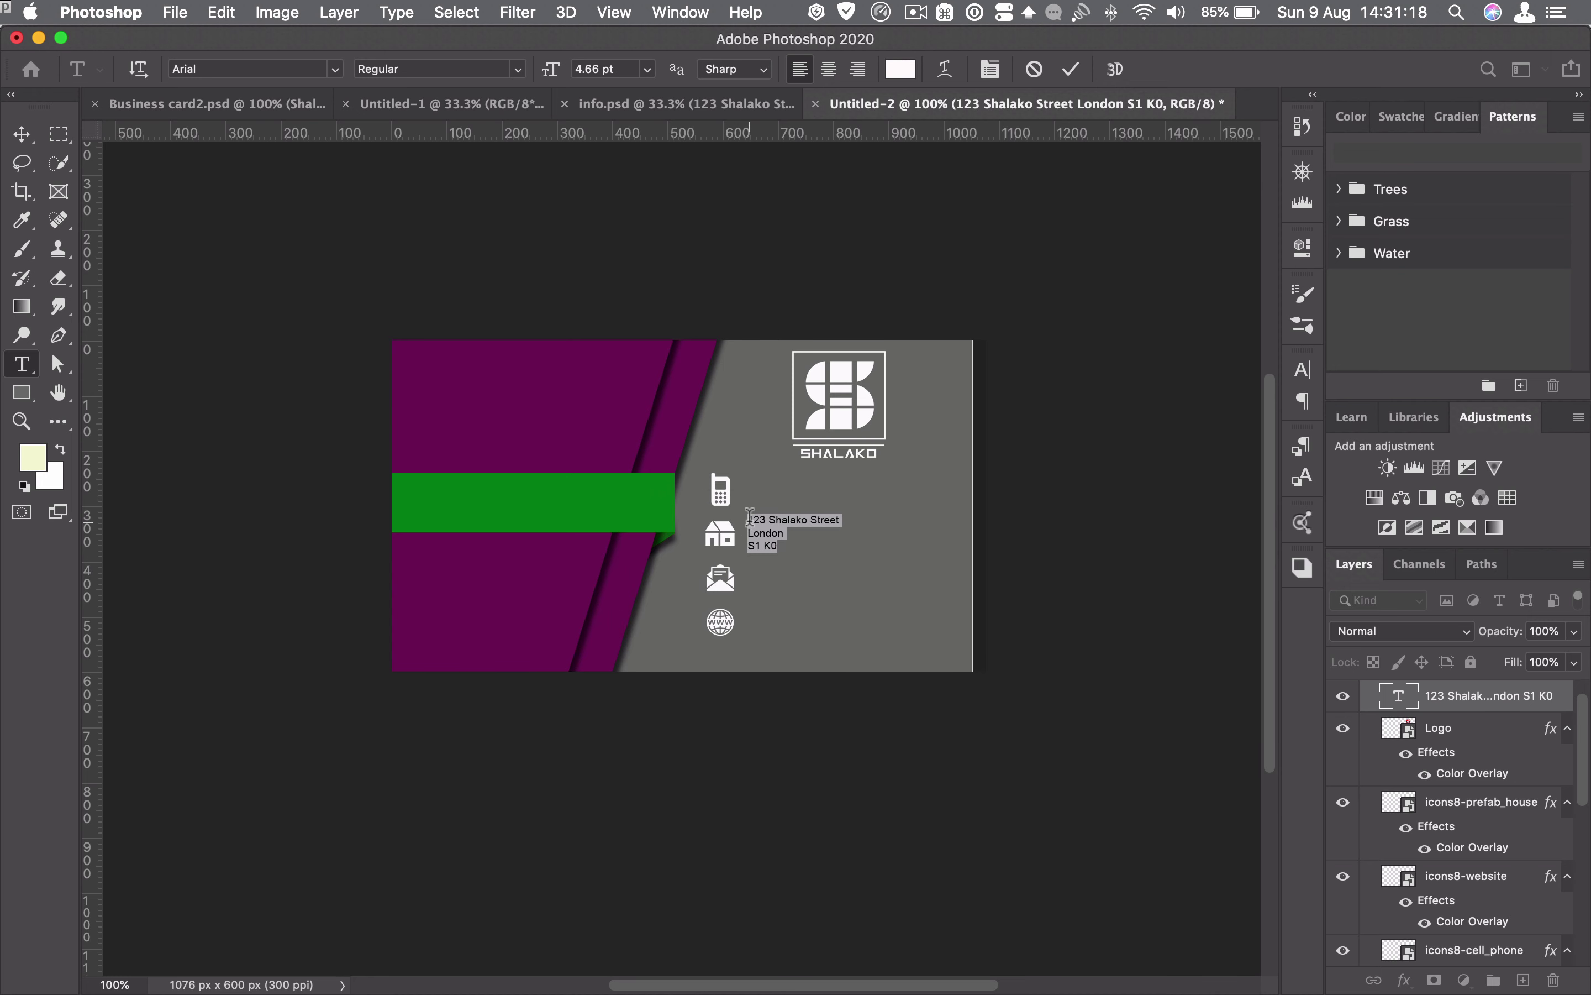
- Indent the second and third address lines by a space and nudge the text block beside the house icon
click(829, 537)
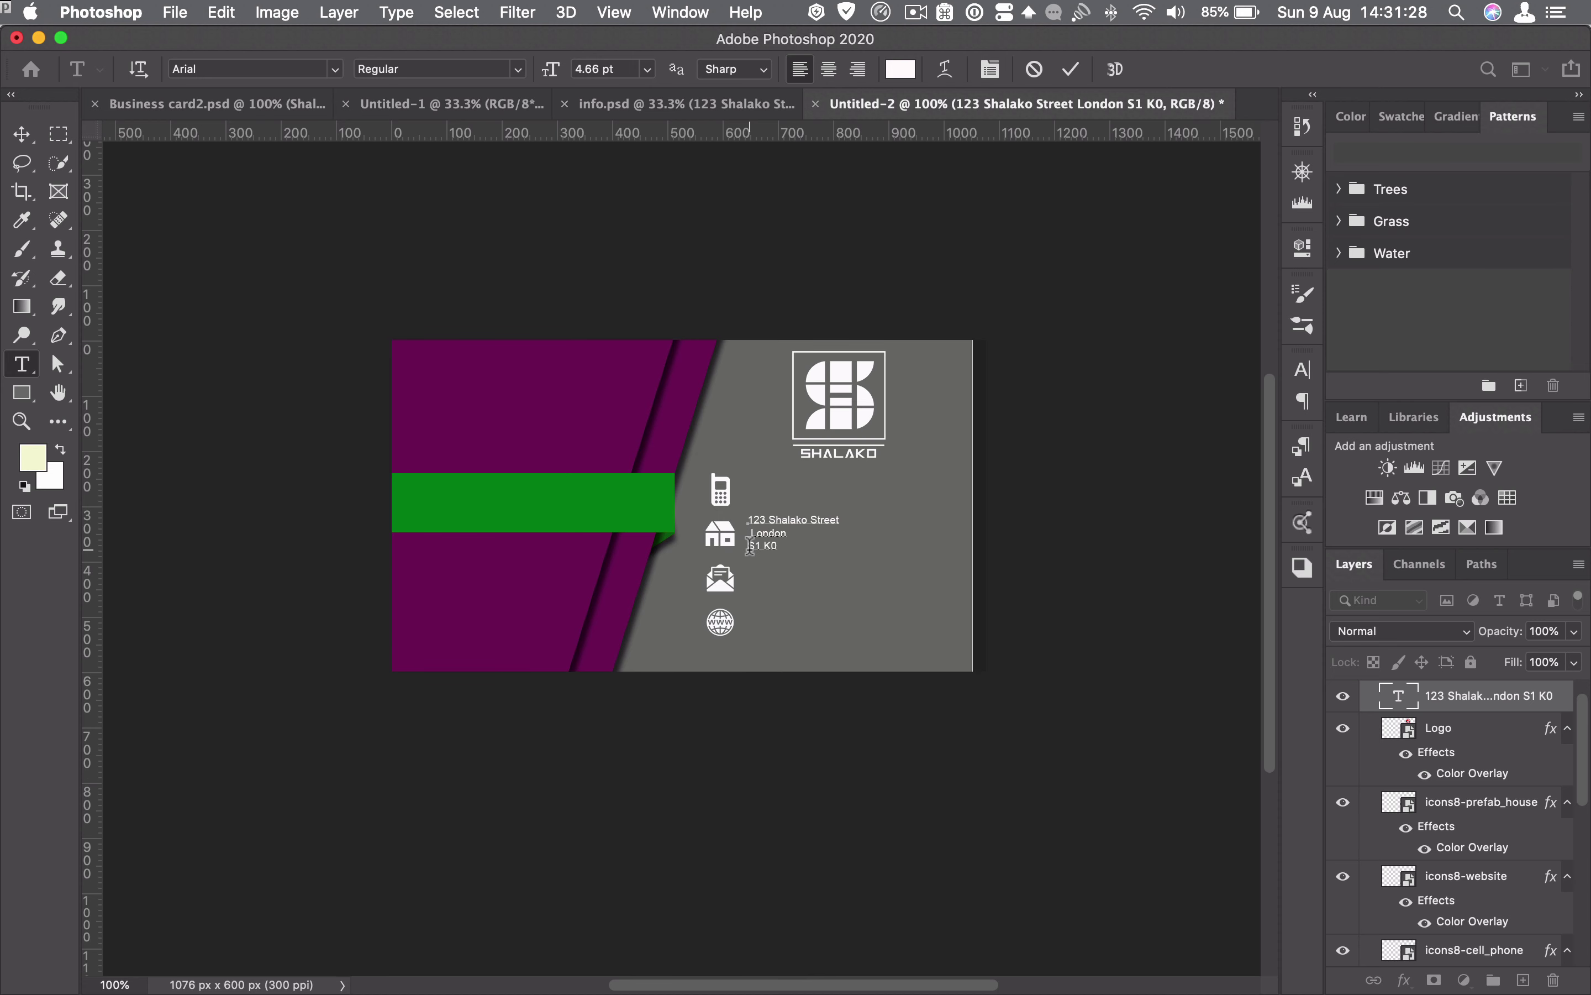
click(1072, 68)
key(v)
drag(778, 531, 673, 163)
- Copy the e-mail text from info.psd onto the card, scaled to about 33.95%, beside the envelope icon
drag(622, 322, 1027, 105)
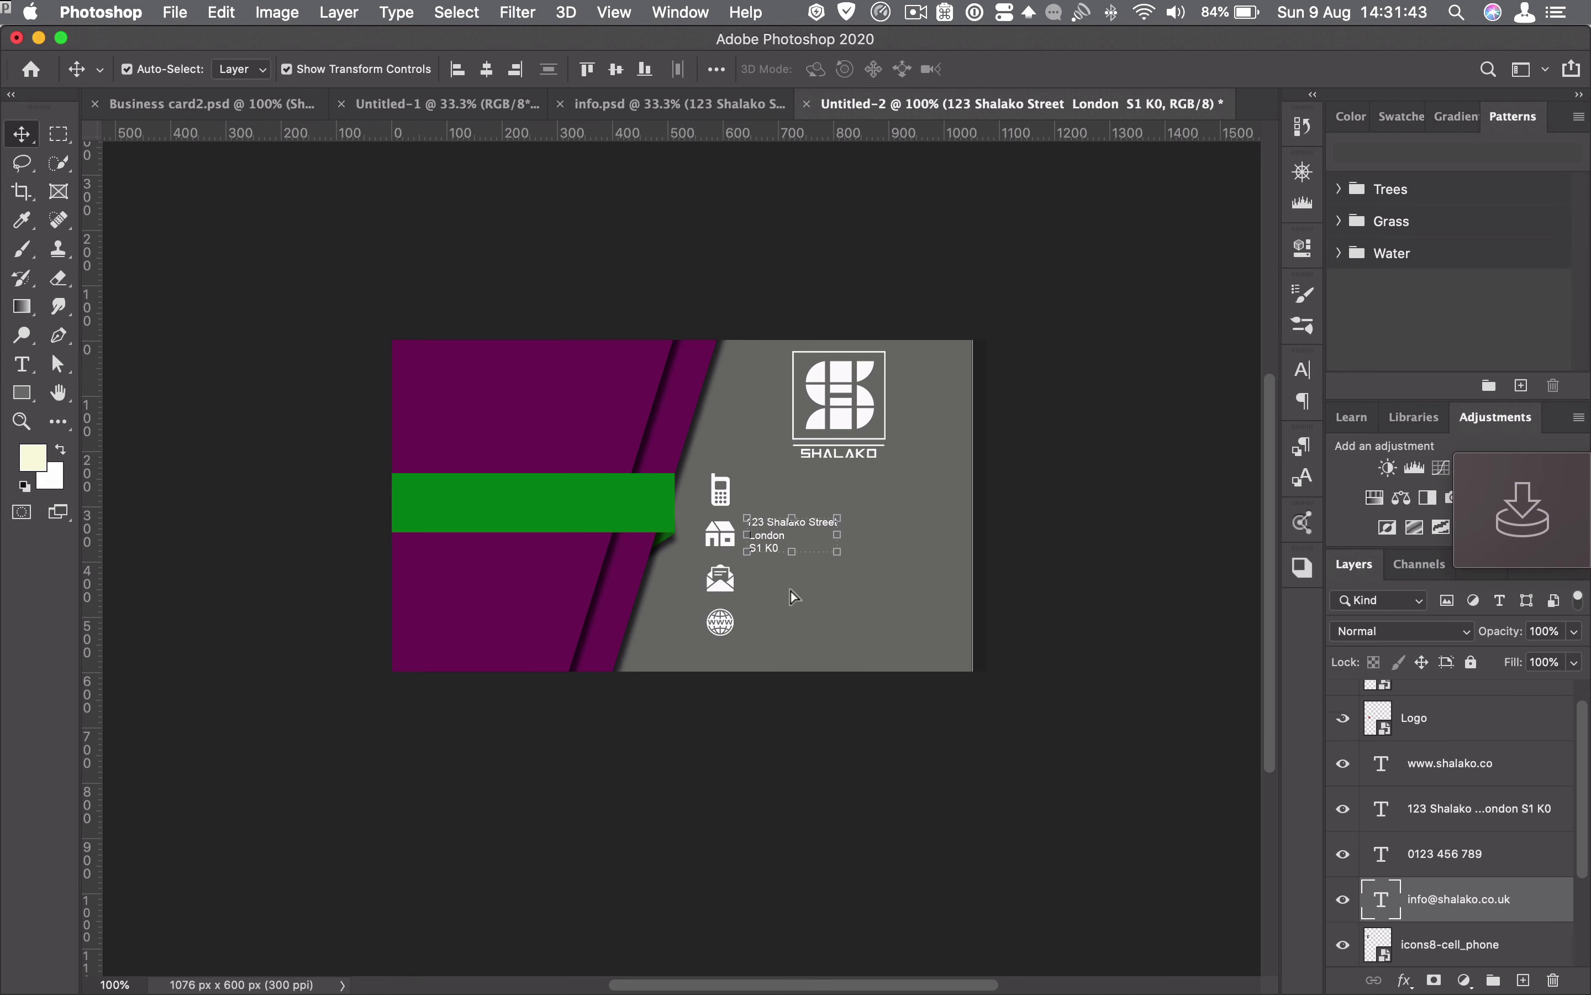
drag(795, 595, 794, 595)
drag(984, 561, 779, 581)
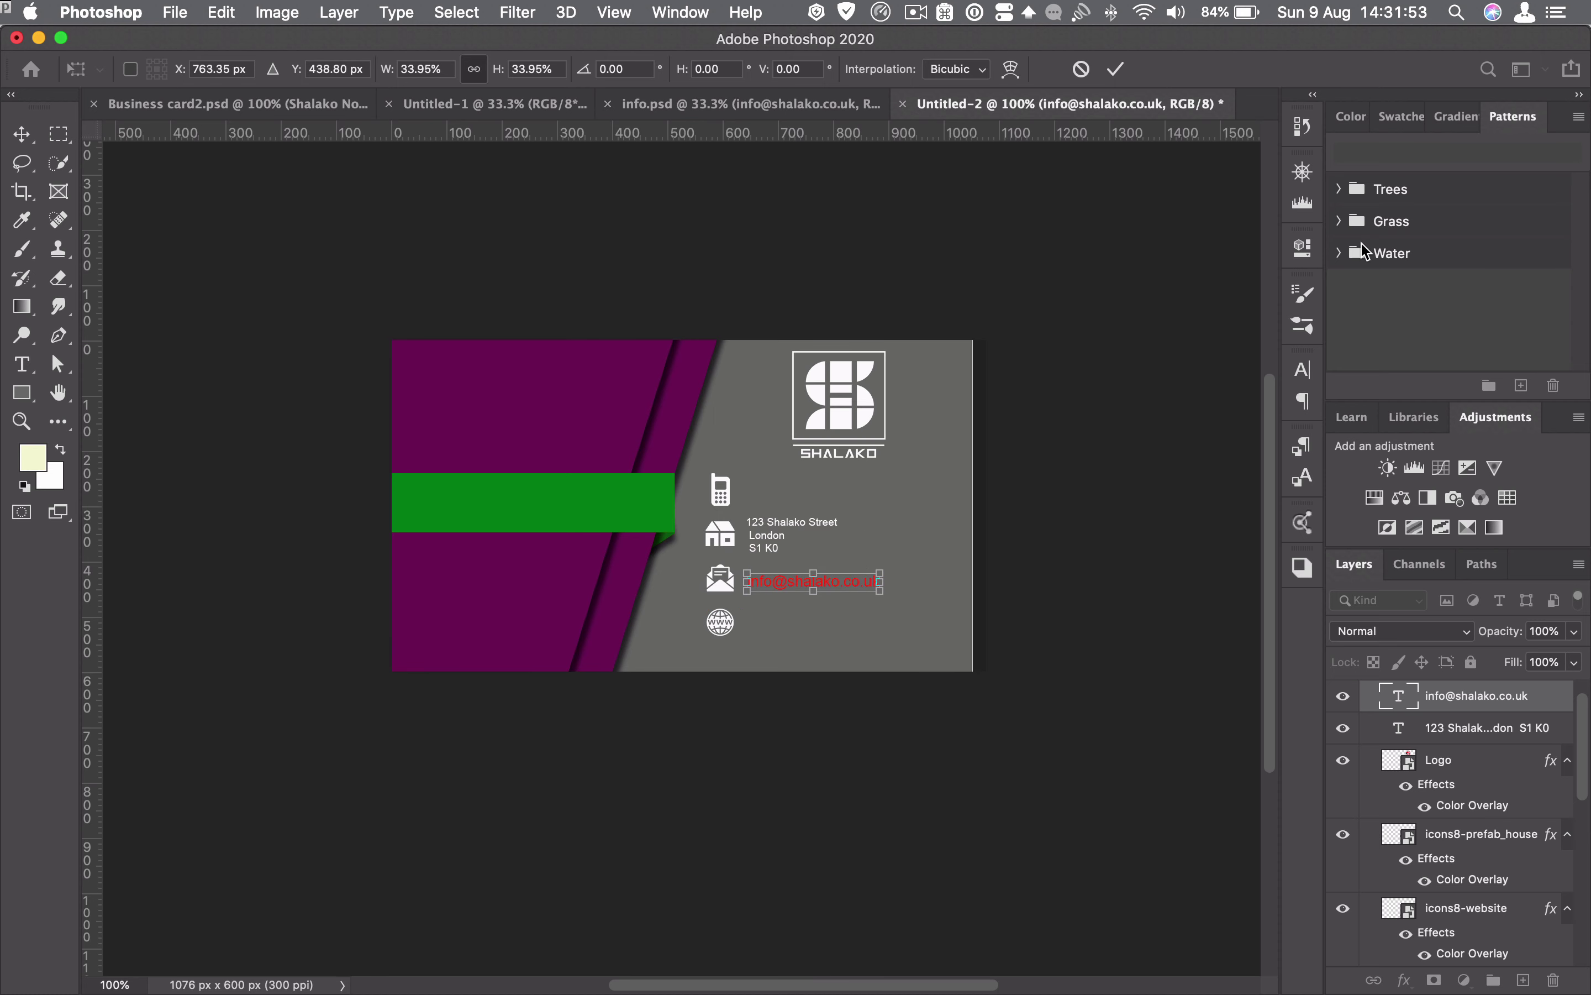
- Change the e-mail text color to white
click(1400, 697)
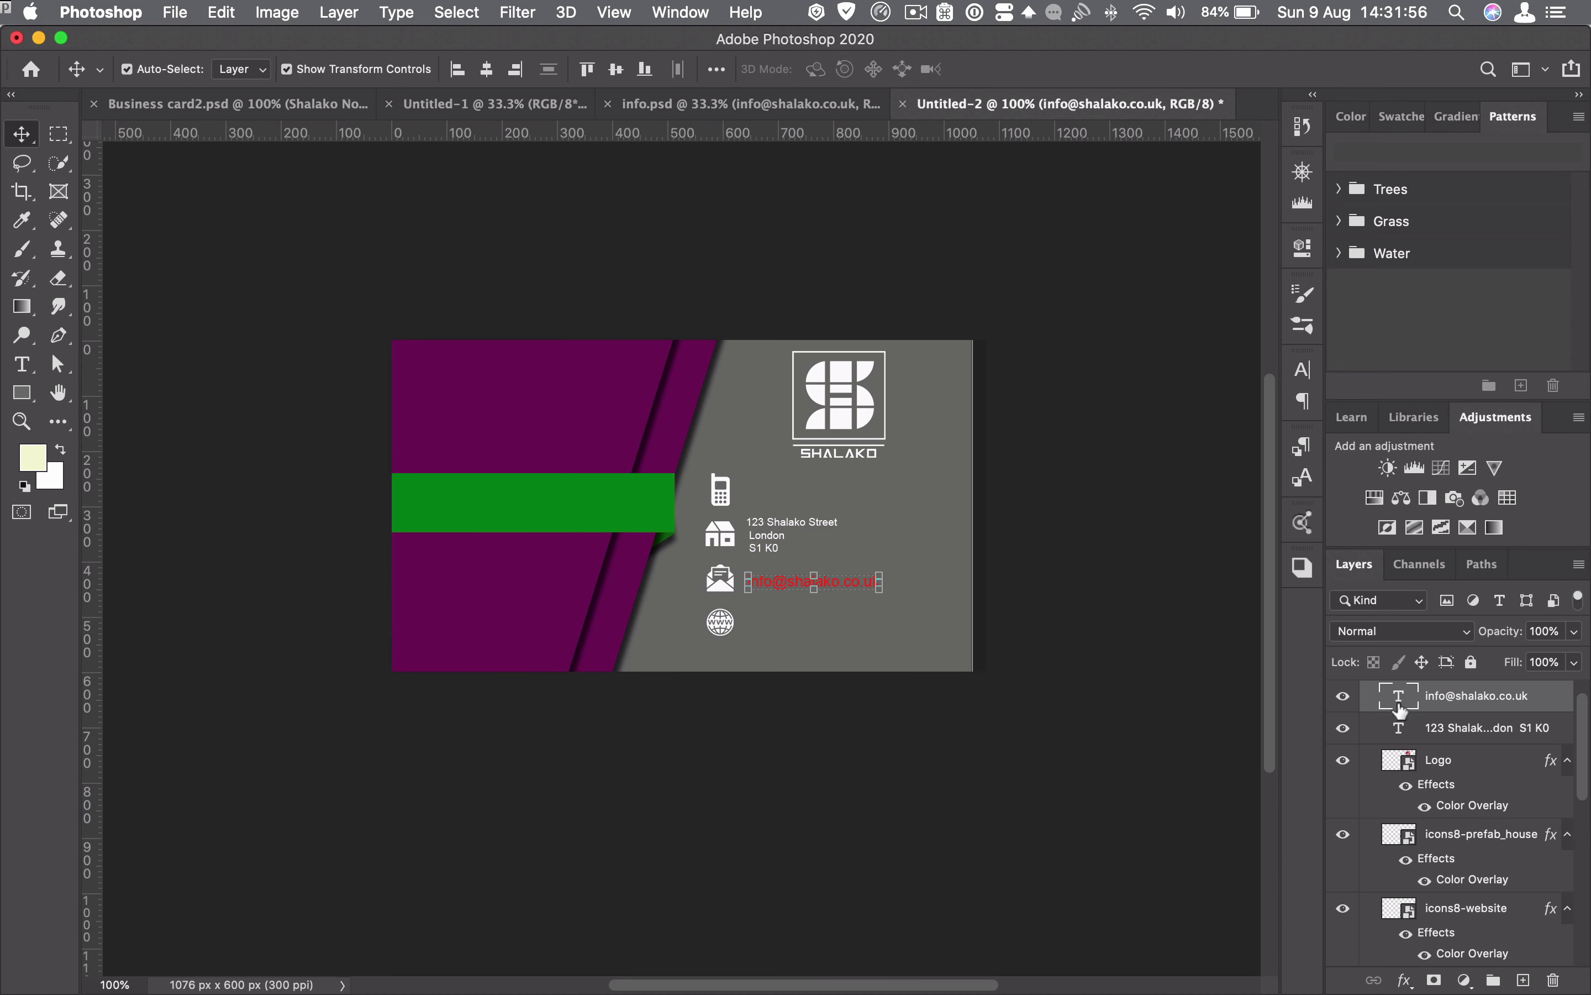
double_click(1399, 697)
click(901, 69)
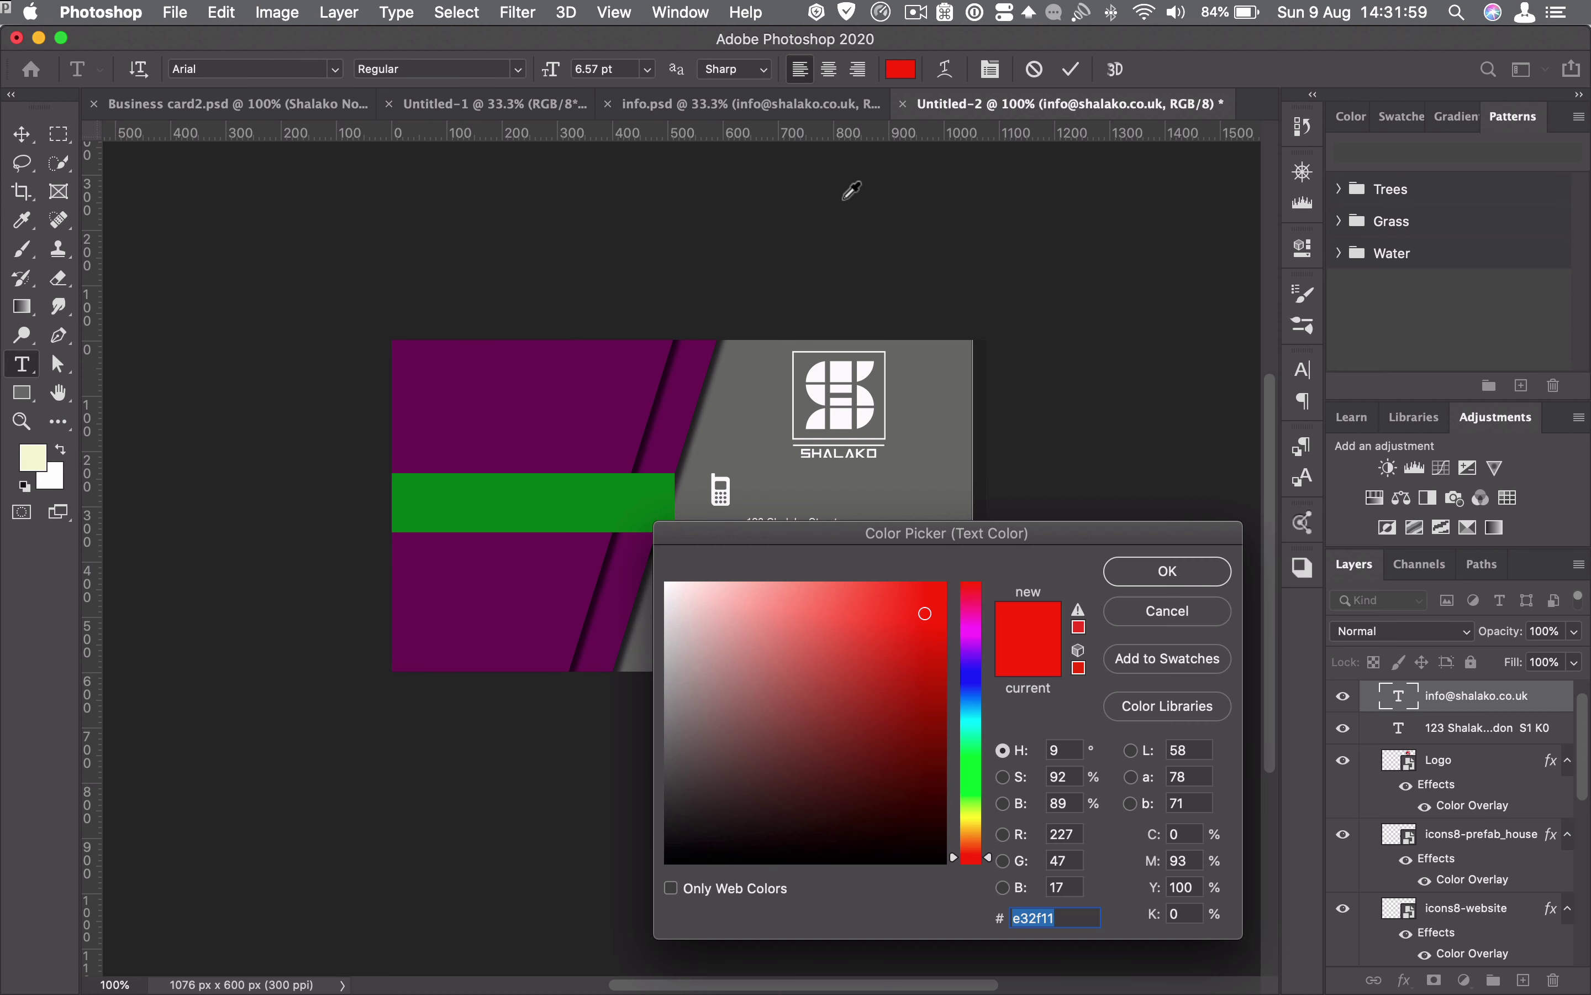
click(665, 585)
click(1169, 570)
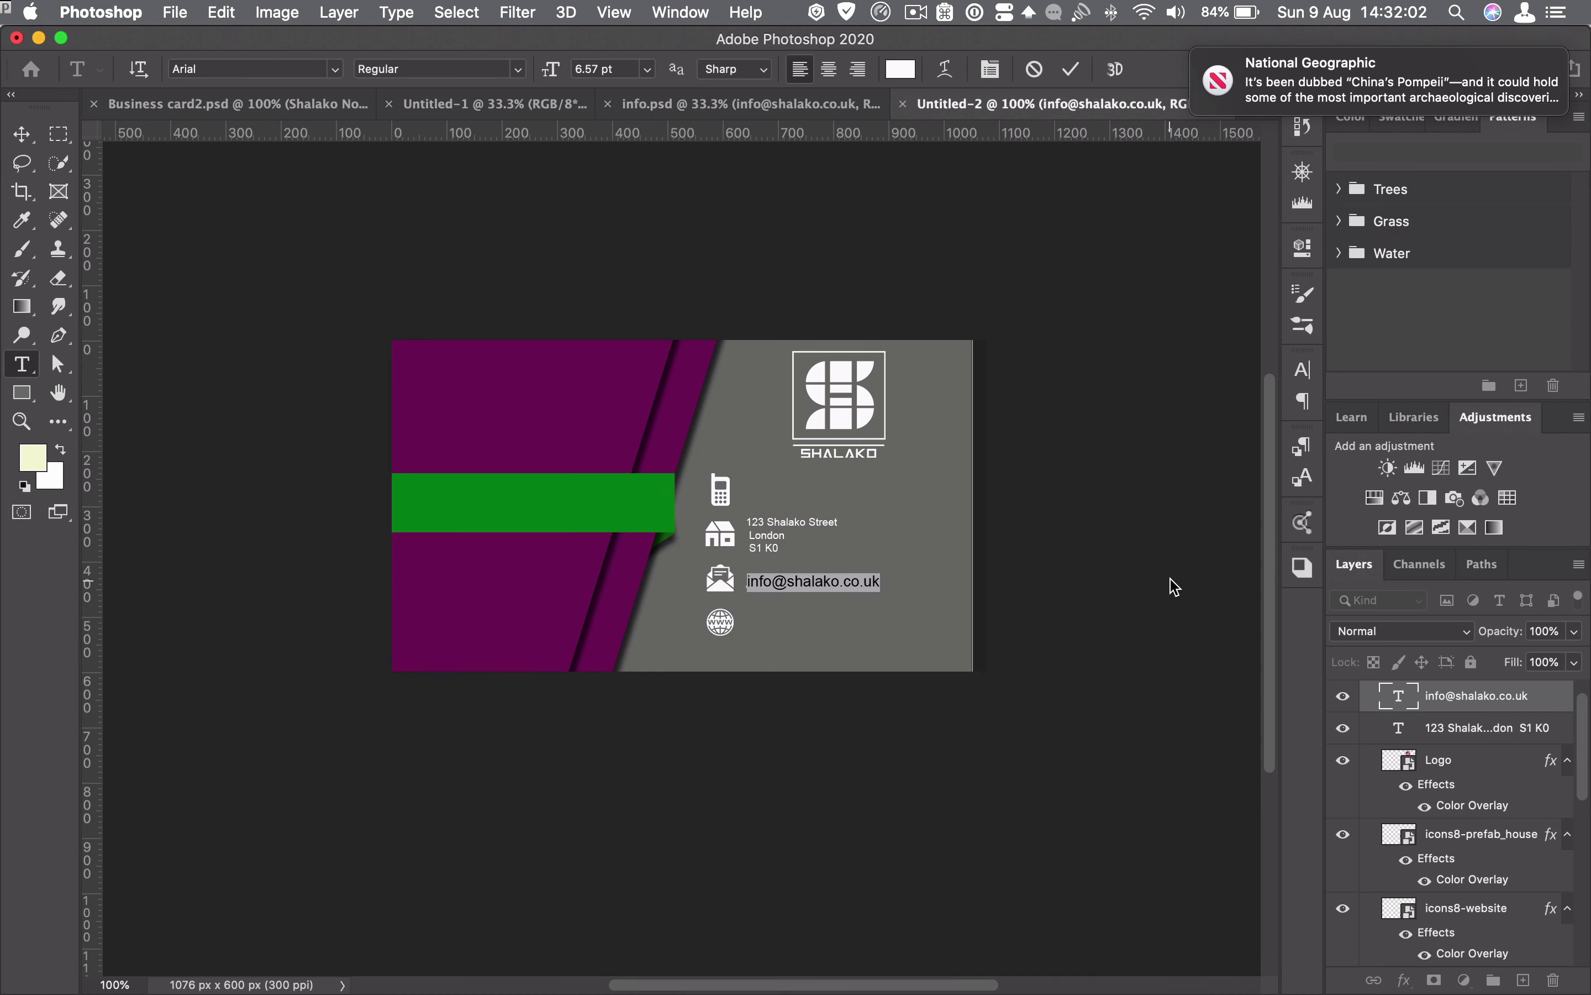
click(1072, 68)
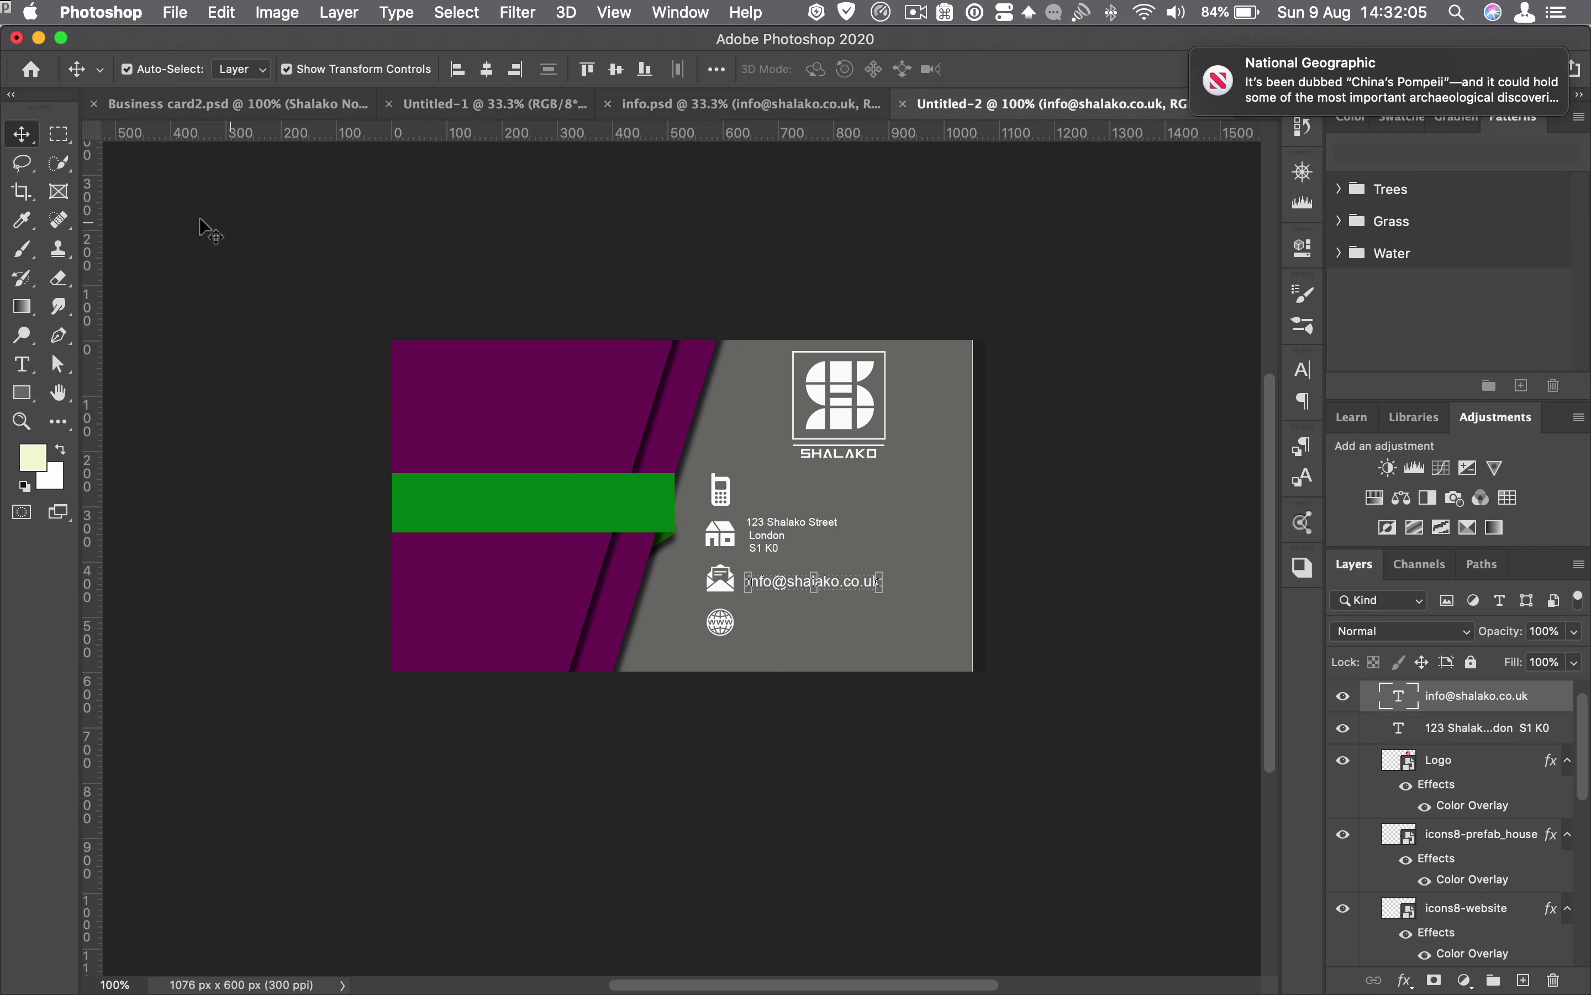
- Copy the phone number text from info.psd onto the card, scaled to about 39.63%, beside the phone icon
click(734, 105)
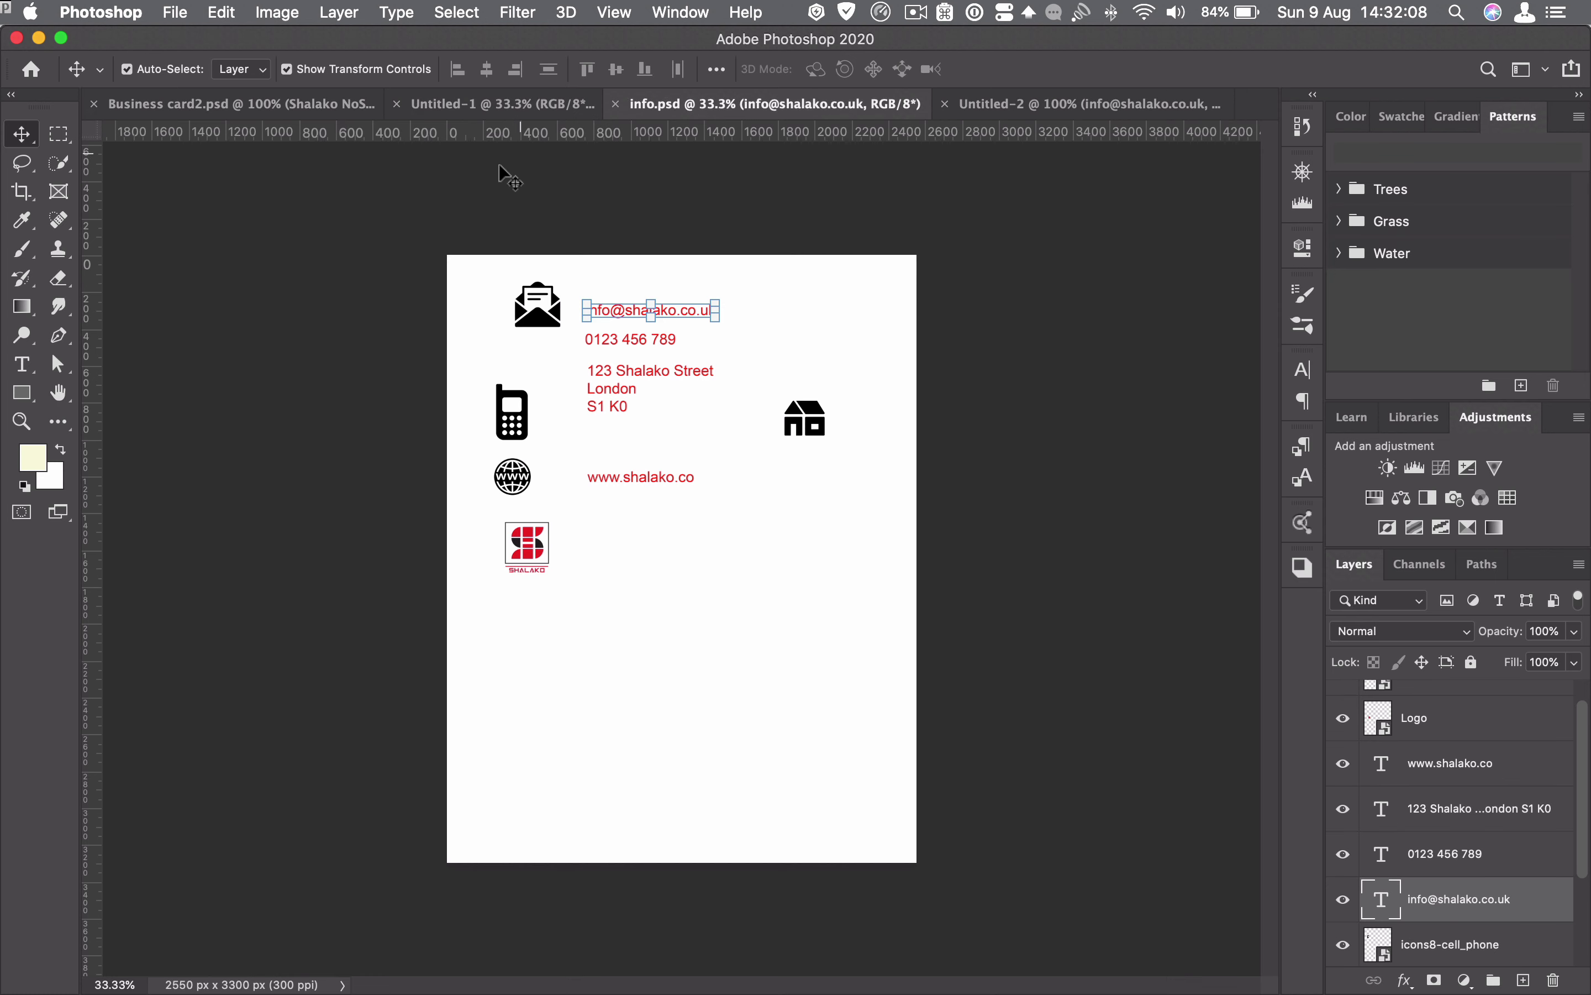
click(793, 380)
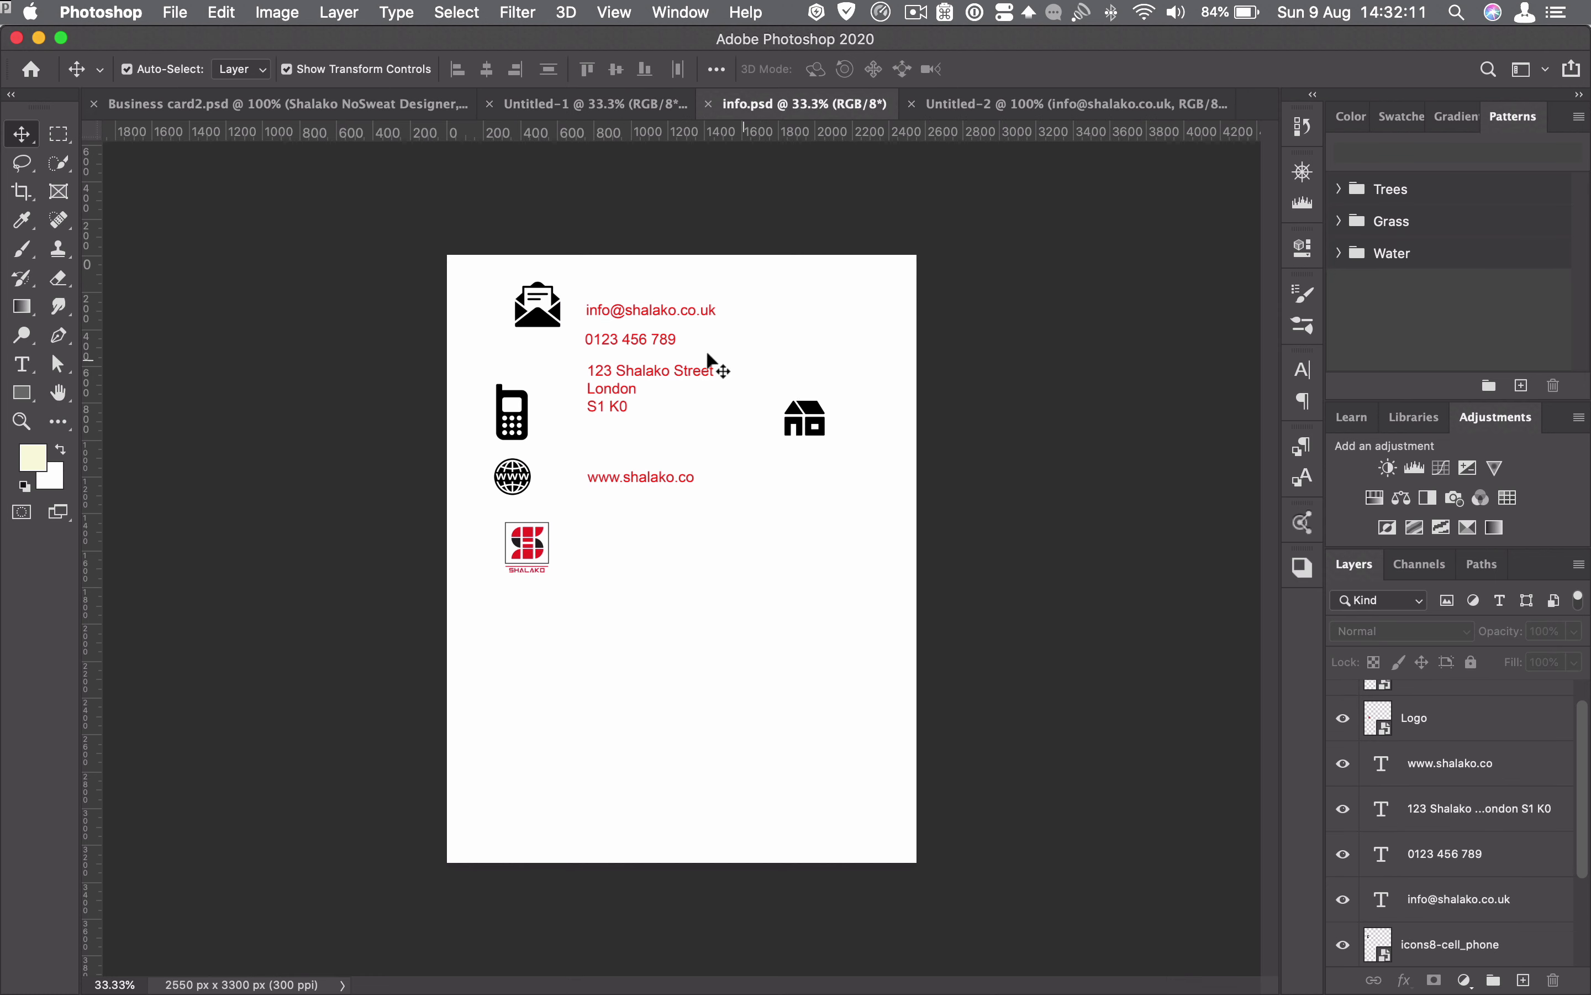
drag(664, 346, 993, 110)
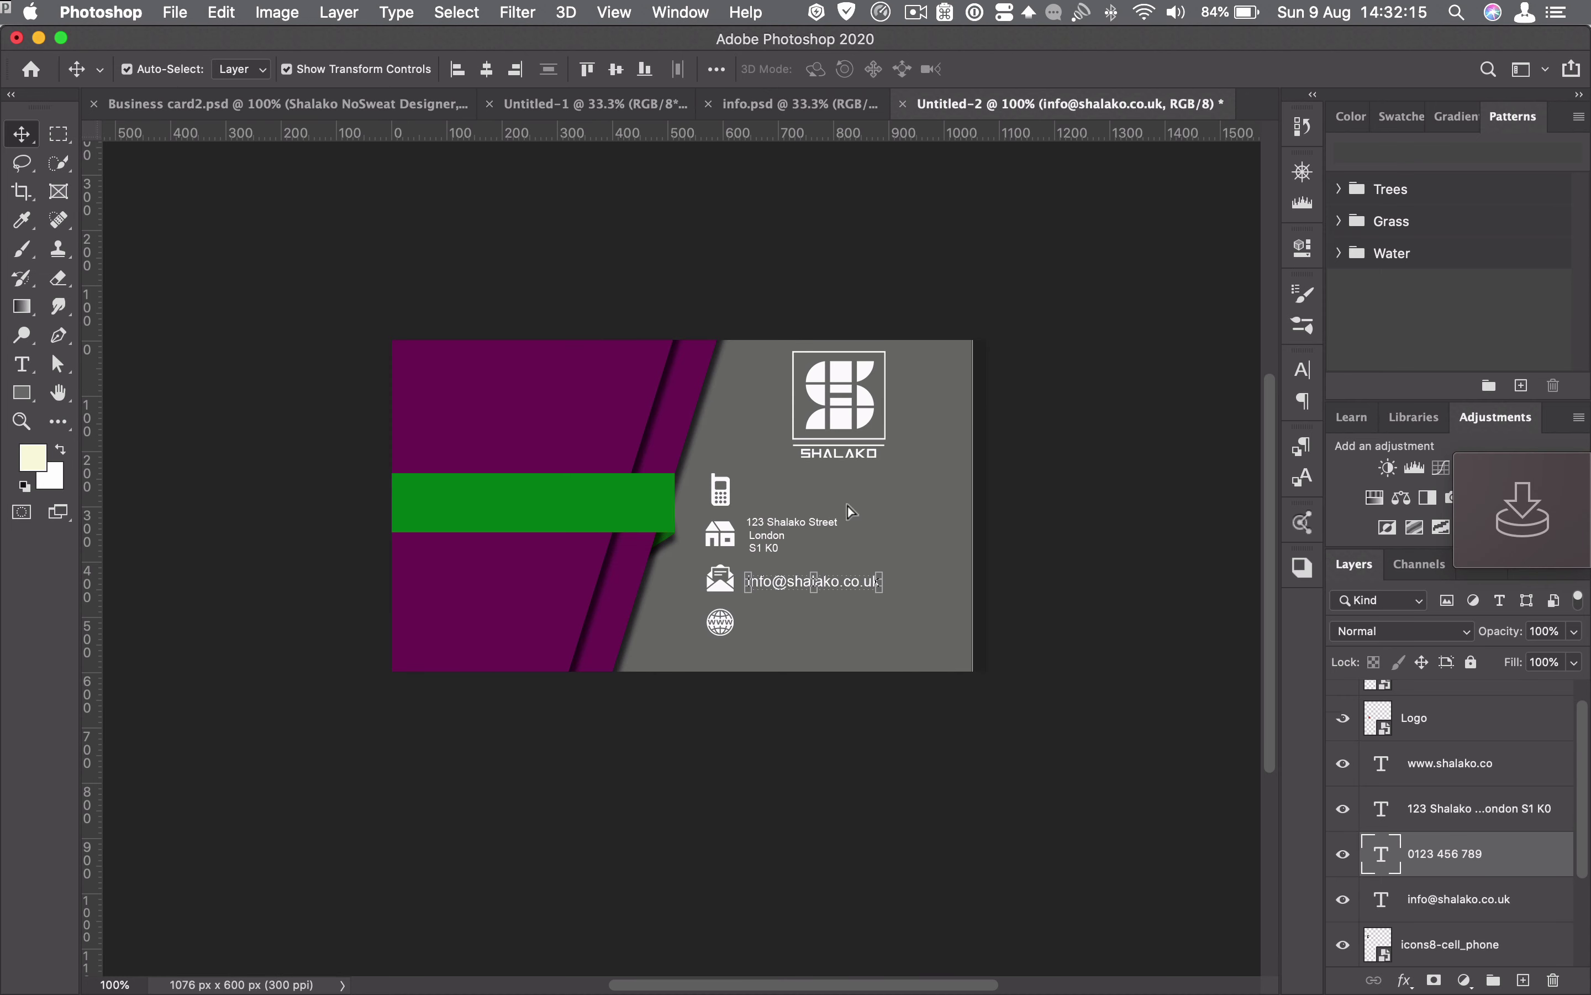
mouse_move(799, 501)
mouse_down()
mouse_move(908, 490)
mouse_move(766, 523)
mouse_move(772, 498)
mouse_up()
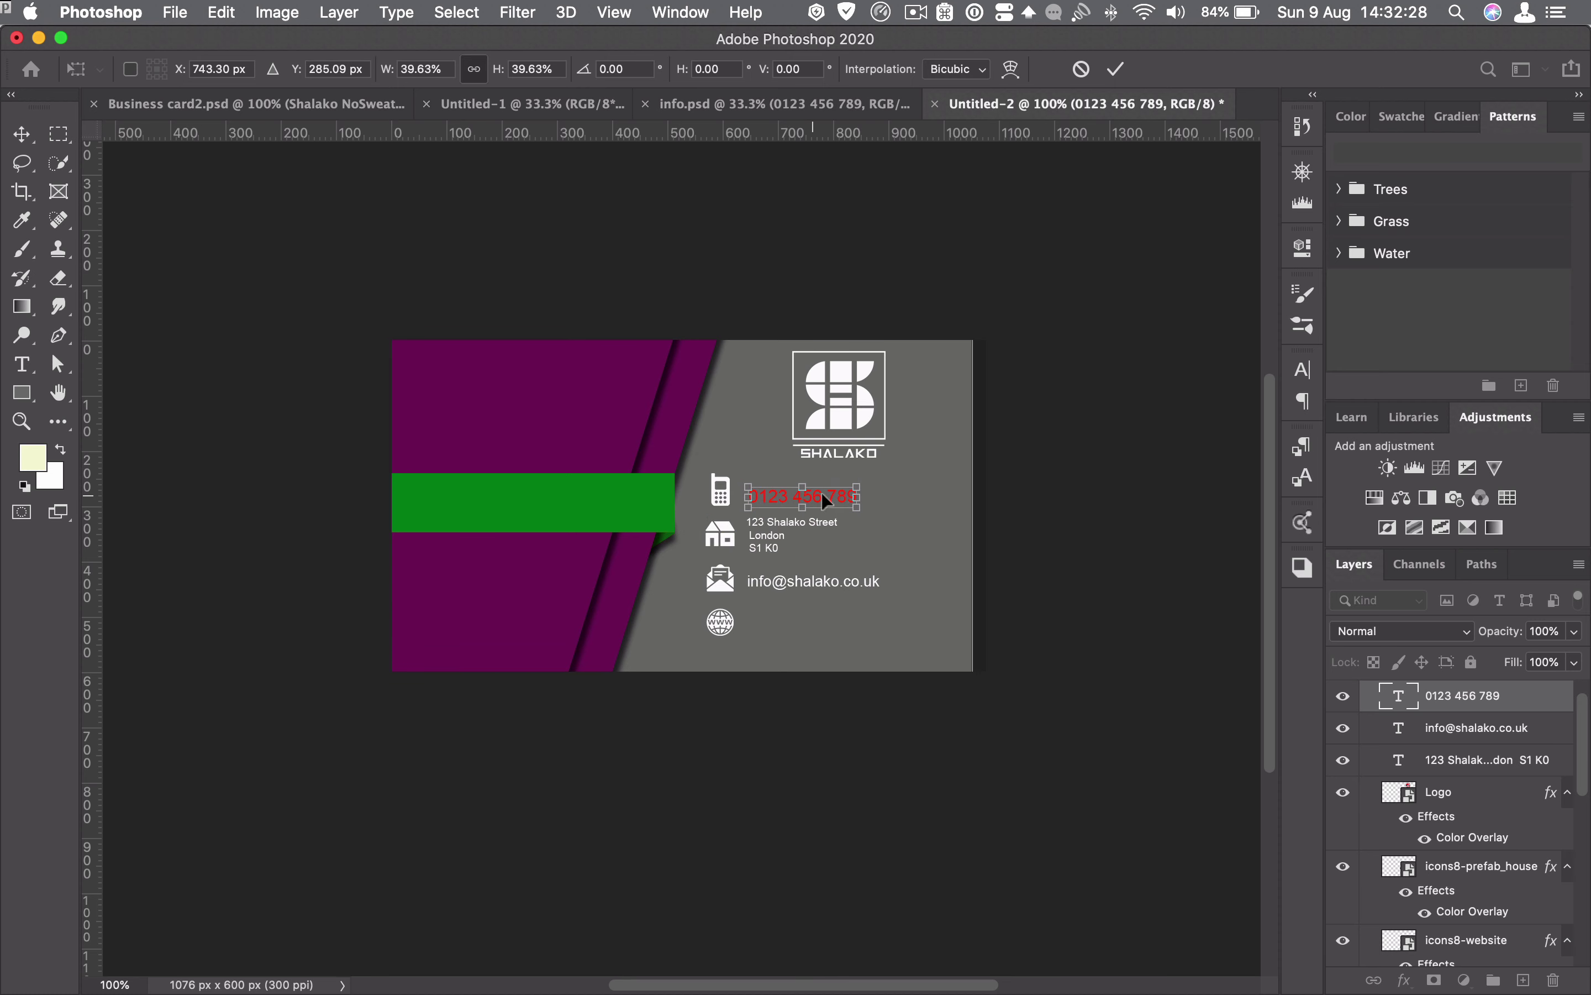
- Change the phone number text color to near-white fdfbfb
click(1399, 701)
double_click(1399, 702)
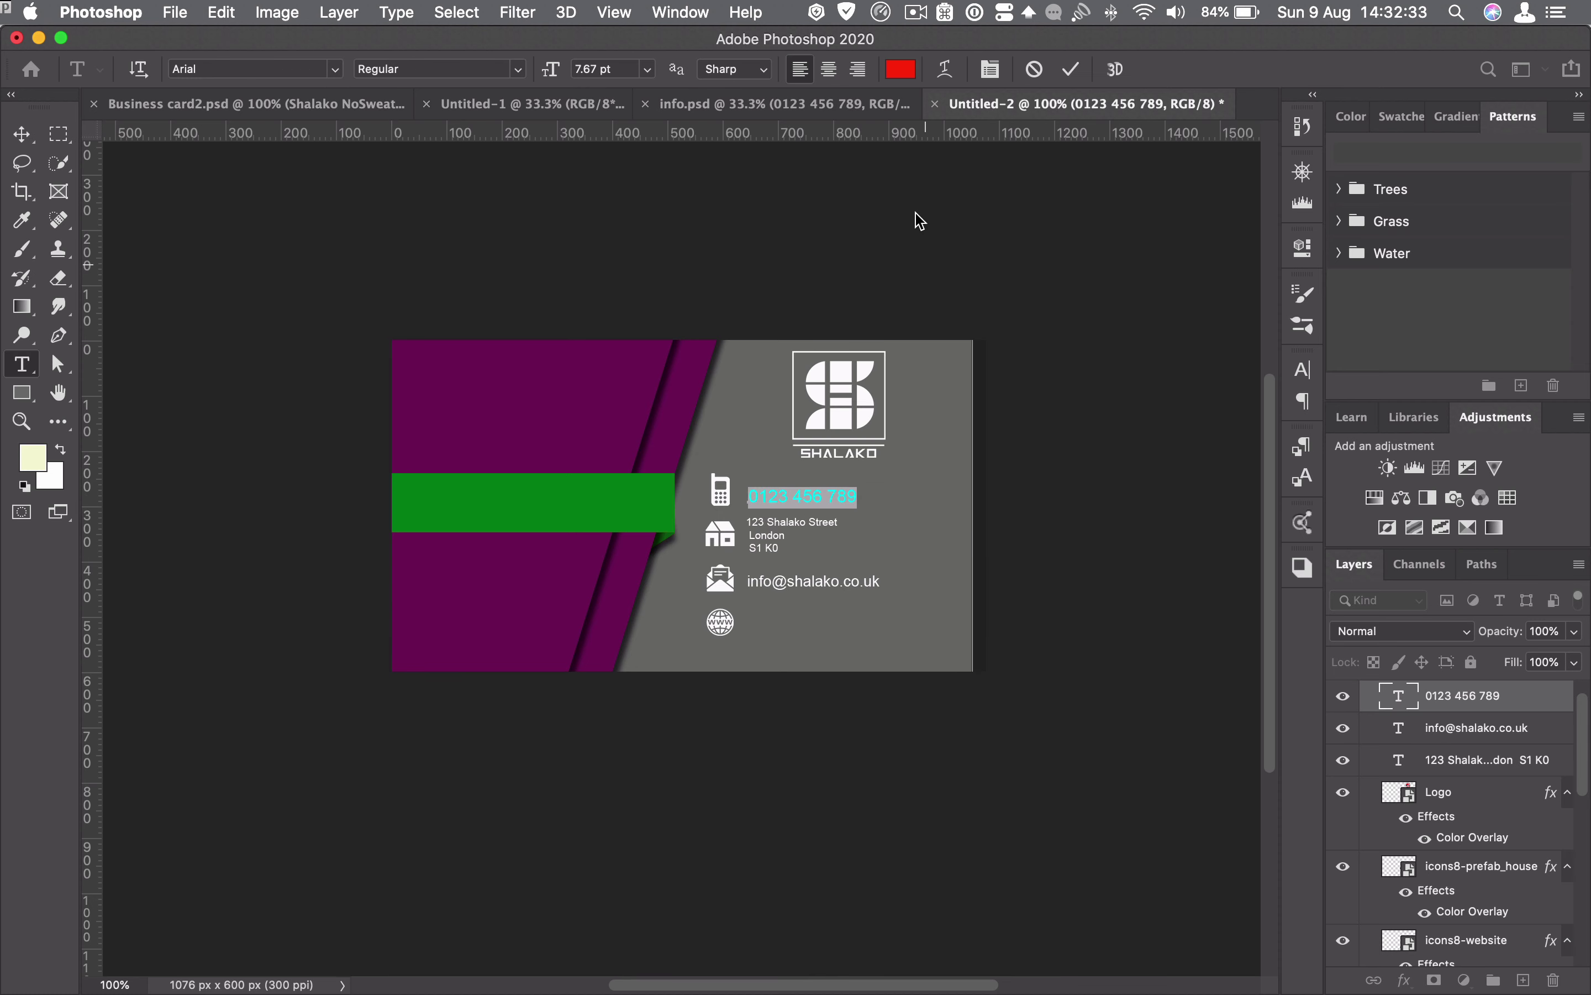
click(901, 70)
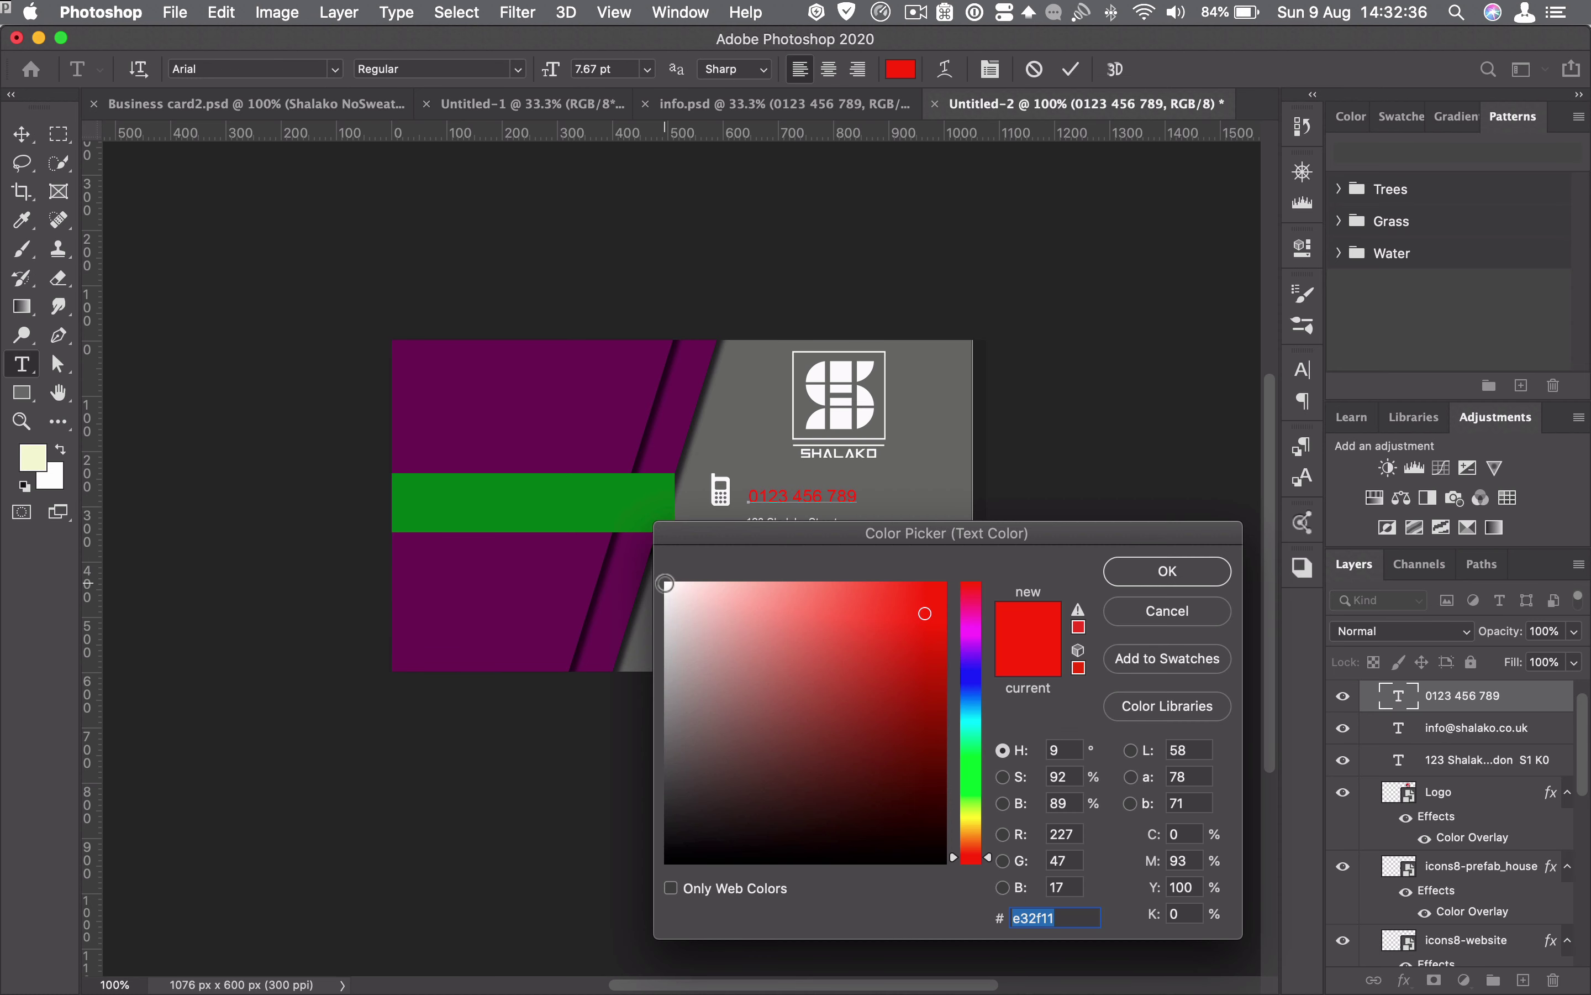
click(668, 584)
click(1177, 576)
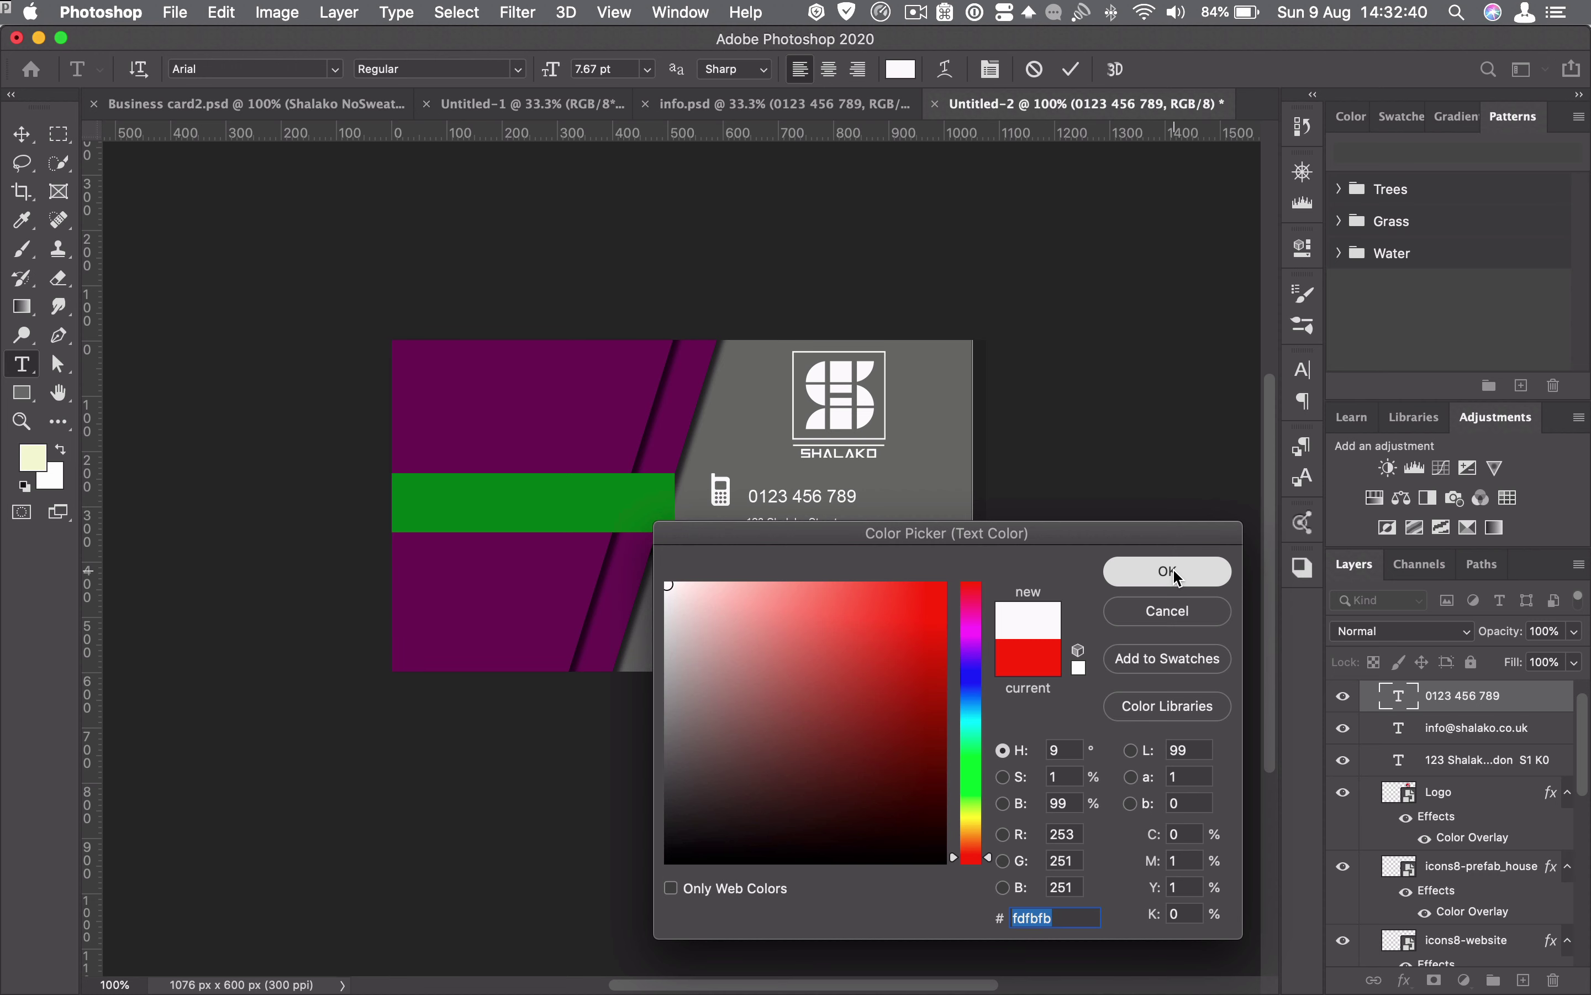
click(1073, 70)
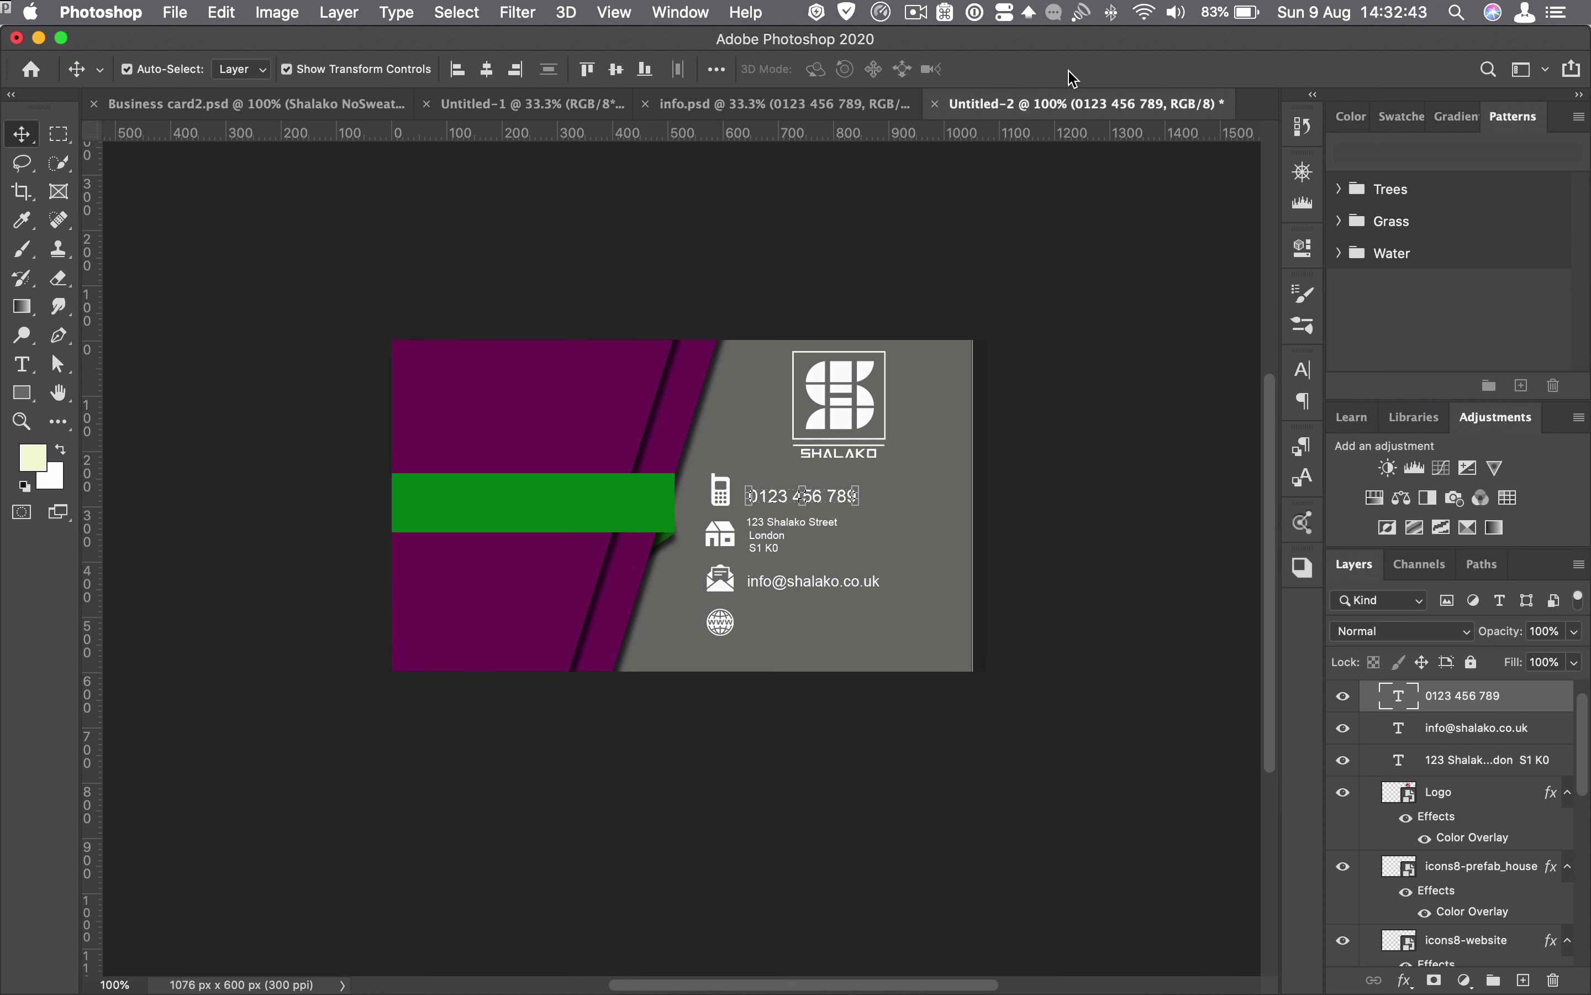
- Nudge the phone number text slightly left to line up with the address and e-mail text
click(867, 535)
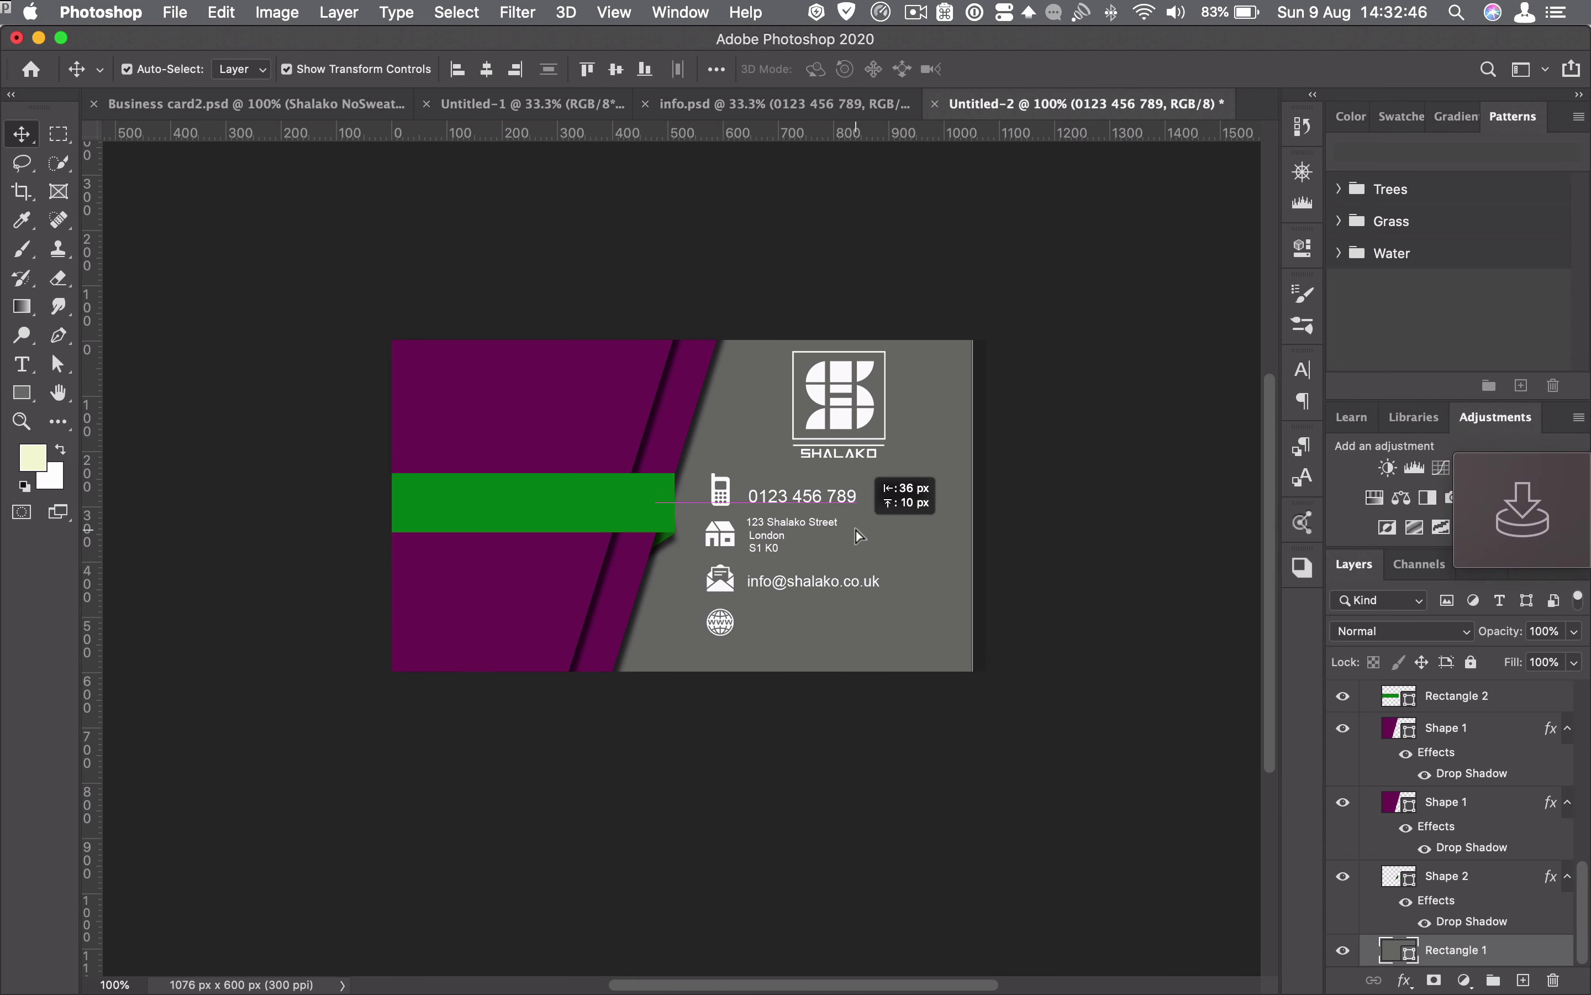
mouse_move(933, 524)
mouse_down()
mouse_move(934, 546)
mouse_move(940, 521)
mouse_up()
drag(764, 493, 761, 500)
click(1076, 508)
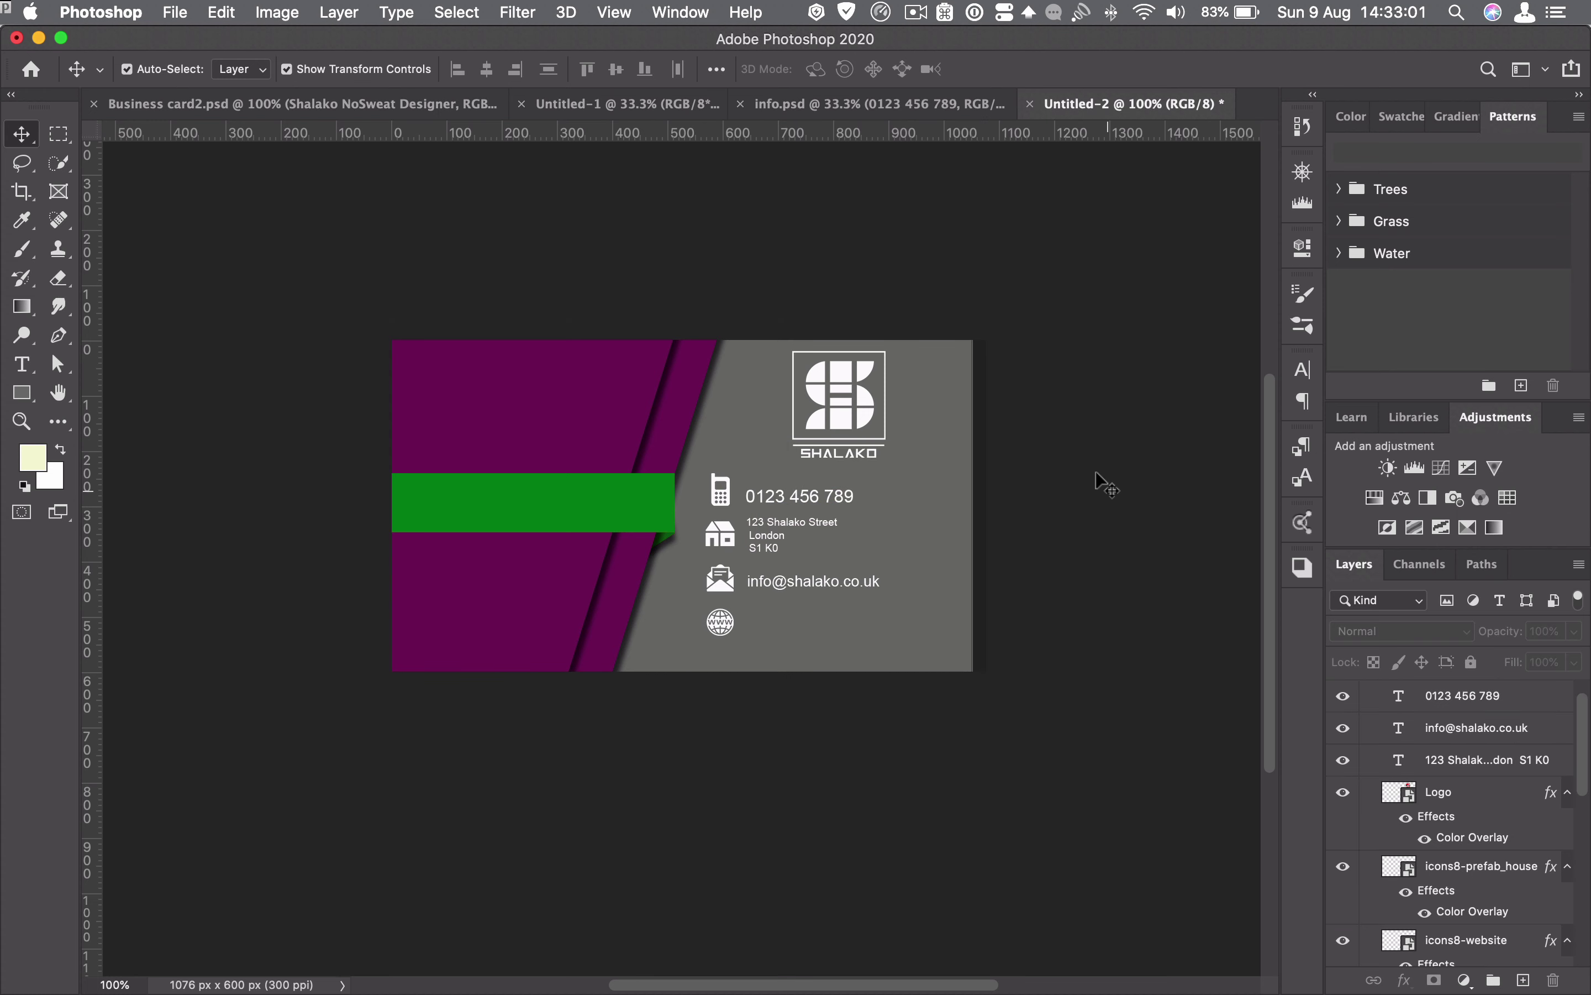
- Copy the website text from info.psd onto the card, scaled to about 48.50%, beside the globe icon
click(806, 109)
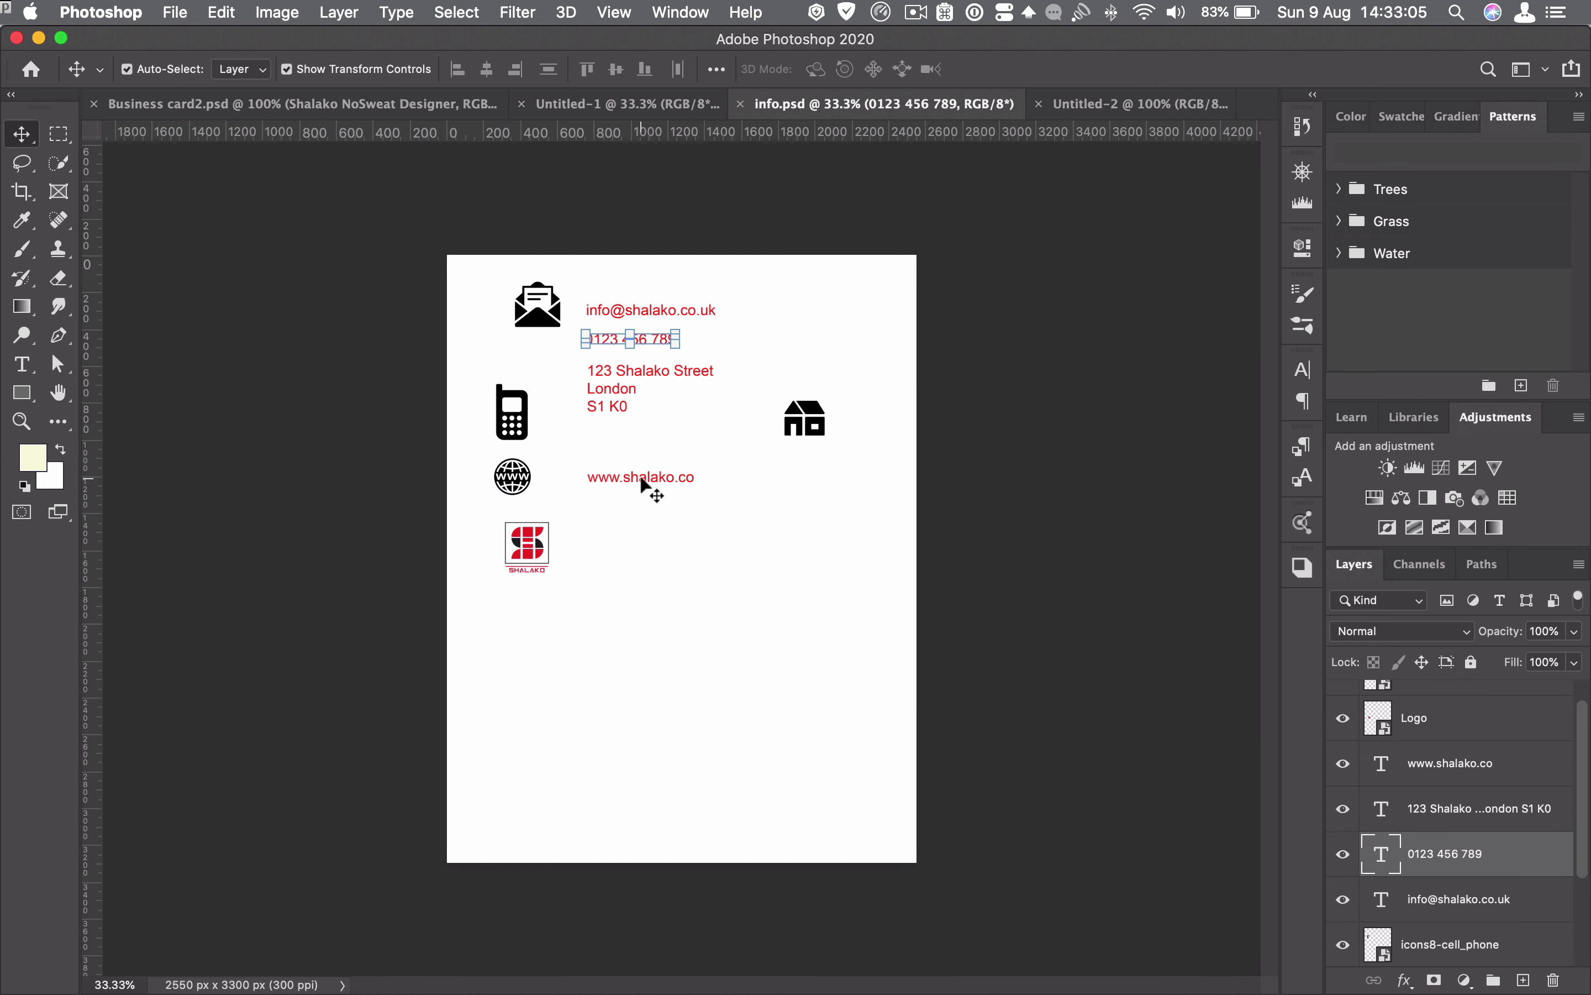
drag(647, 487, 895, 529)
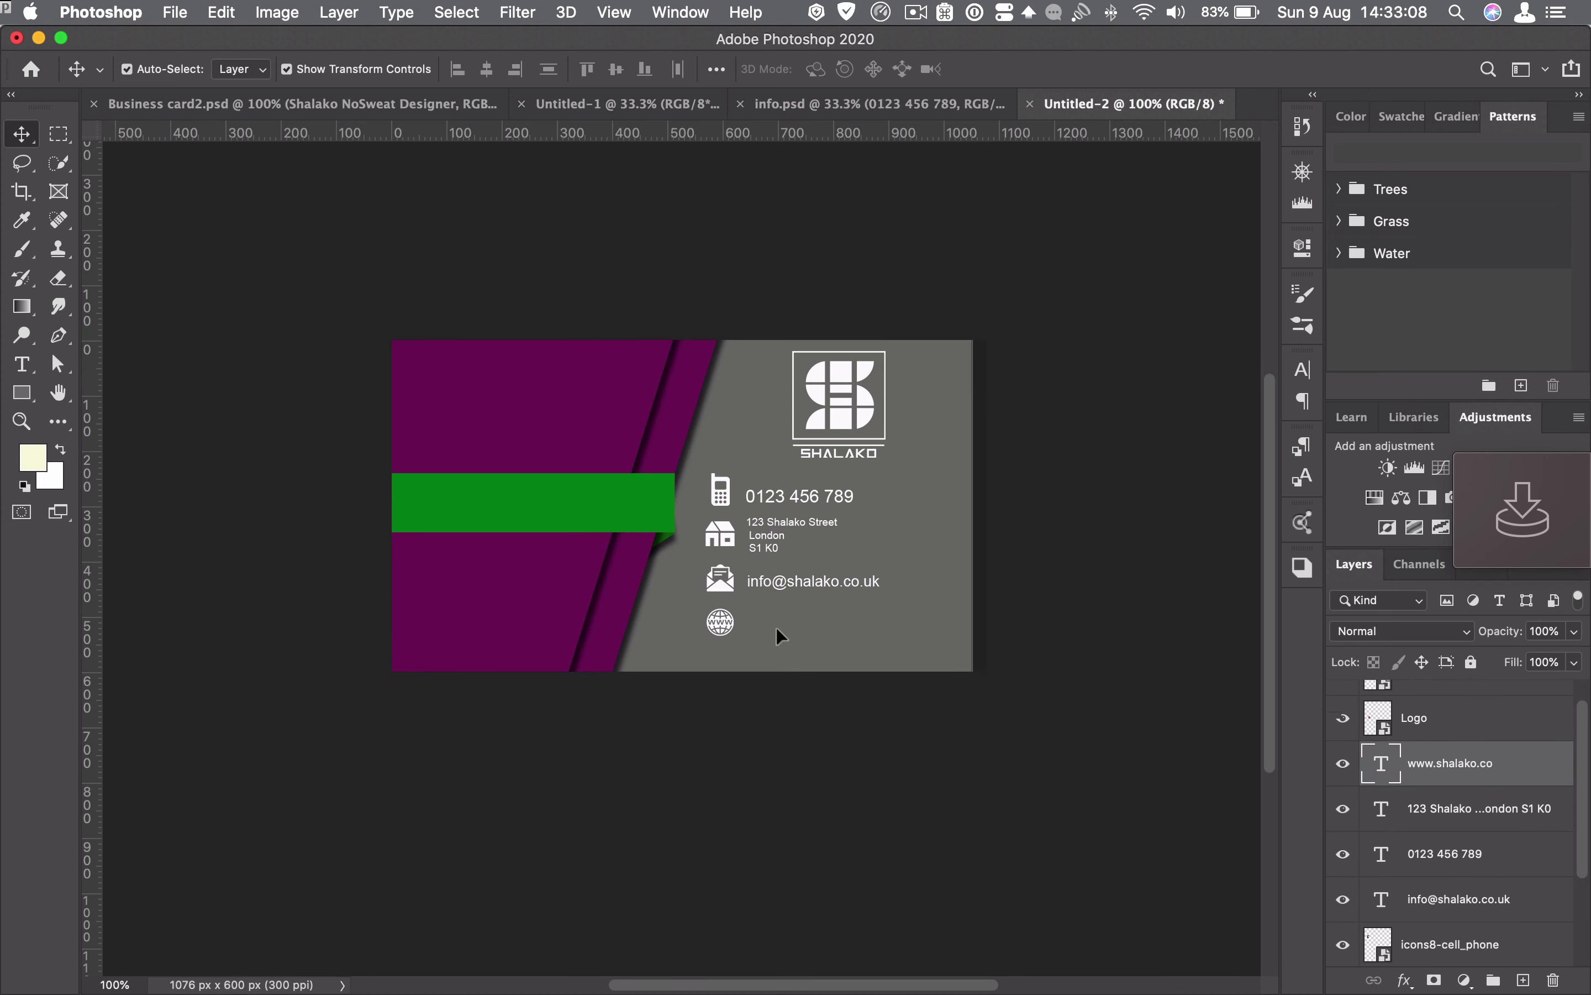
drag(788, 629, 789, 629)
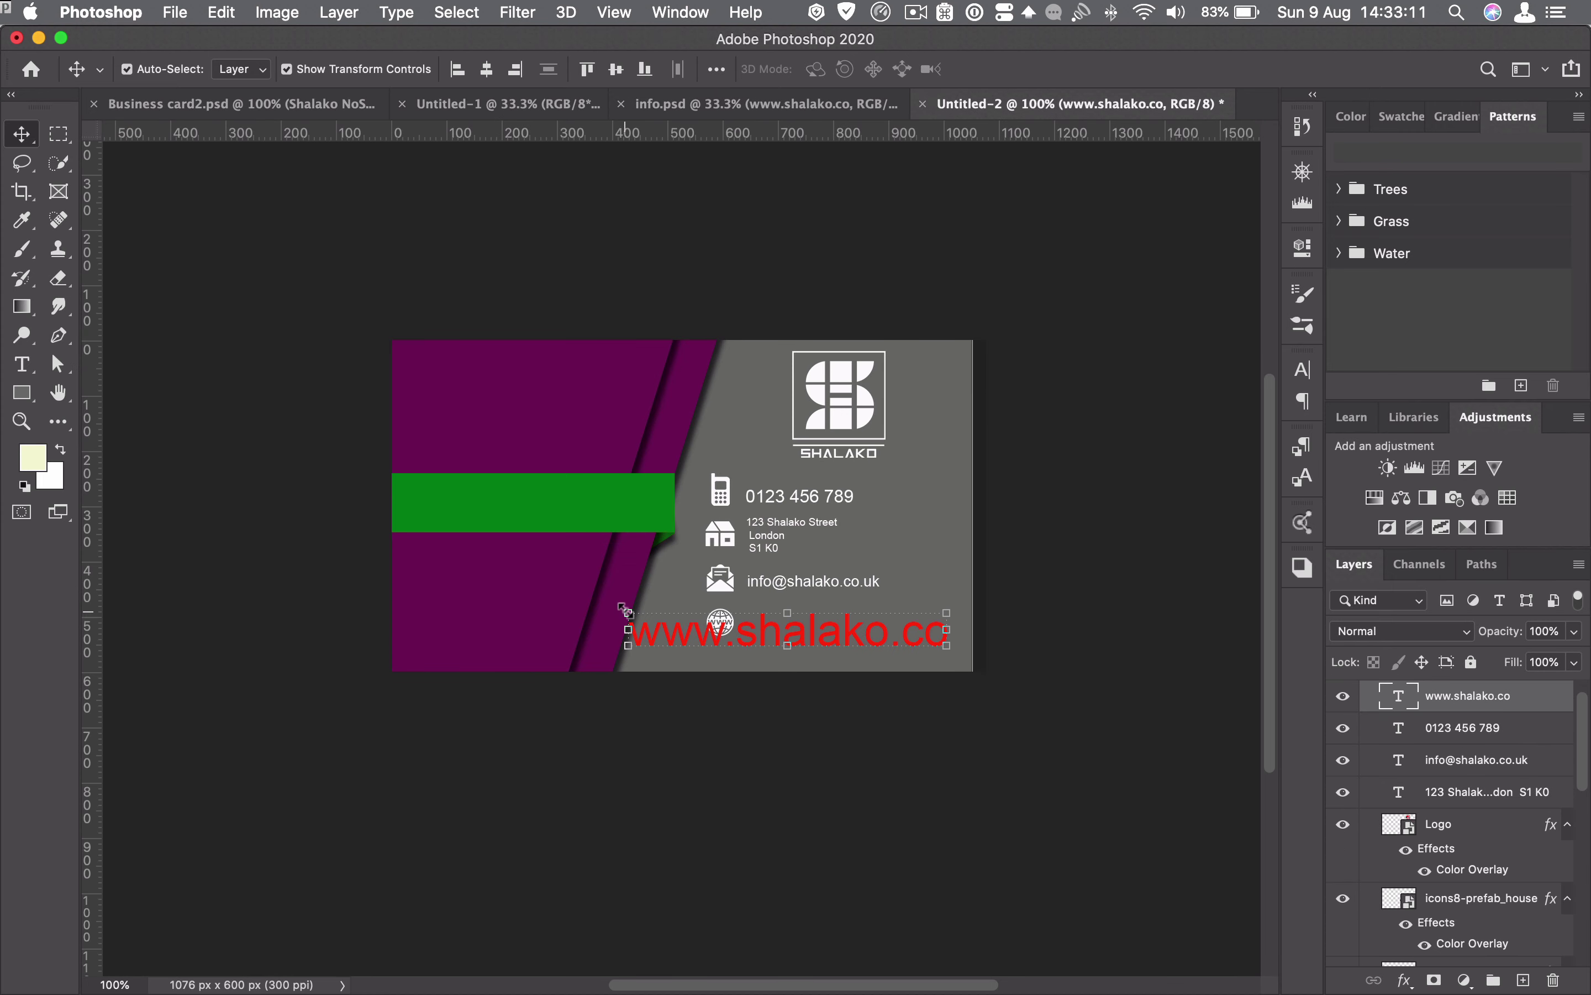
drag(634, 609, 769, 622)
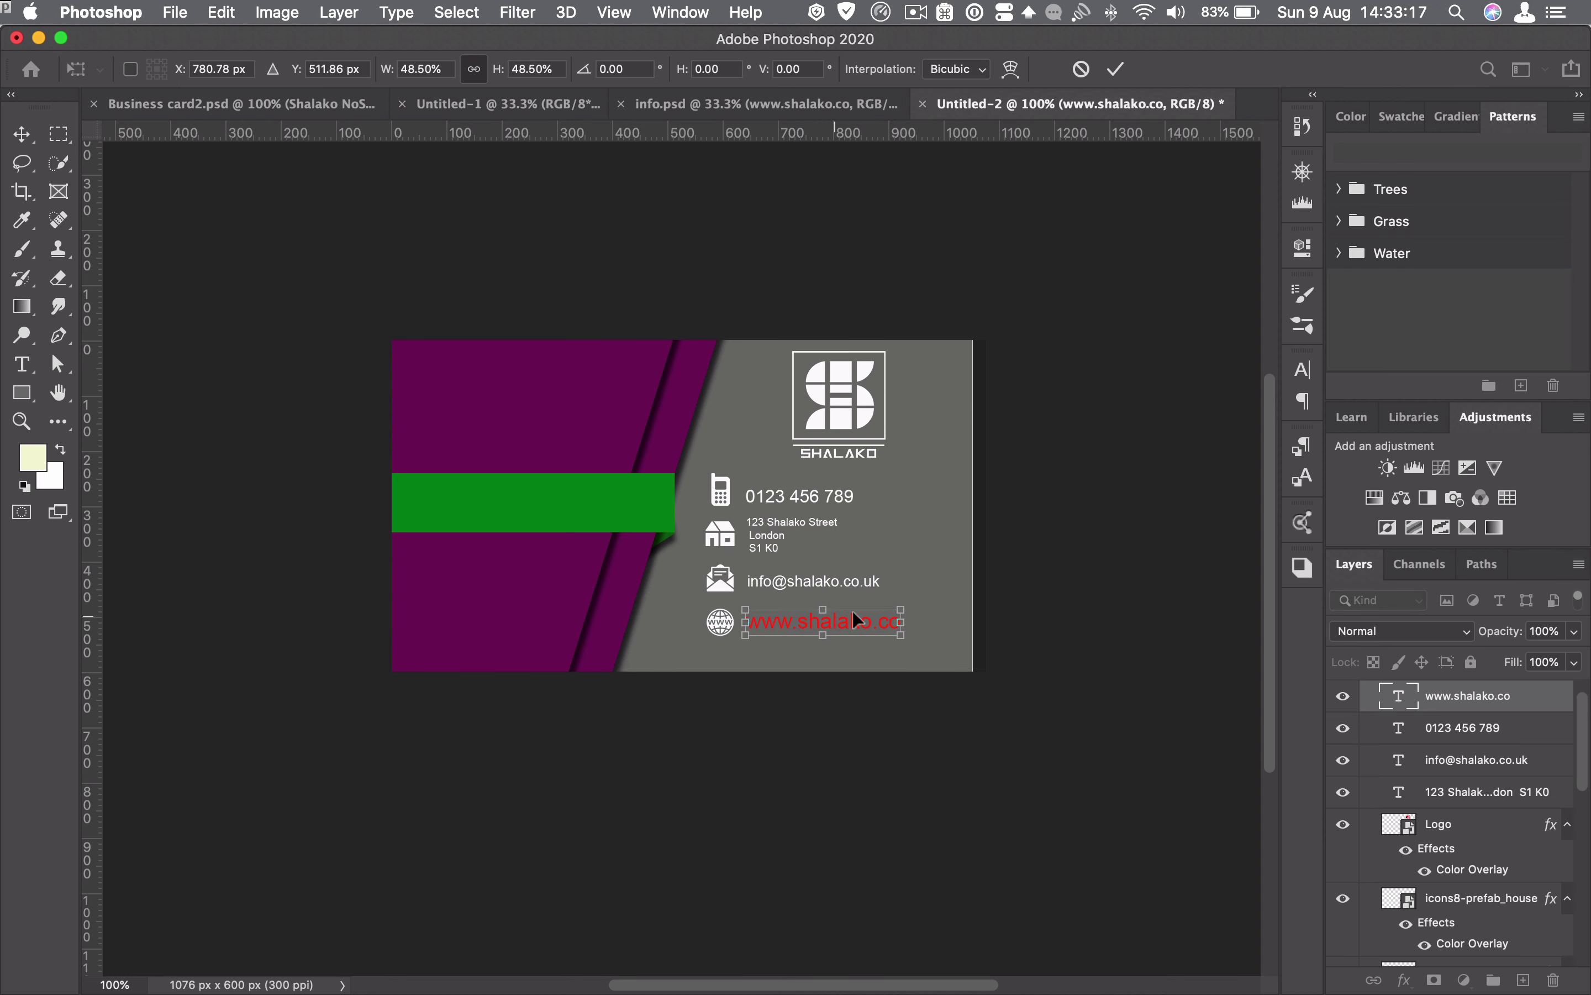
- Scale the website text to about 40.09% and change its color to near-white fdfcfc
drag(906, 606, 828, 622)
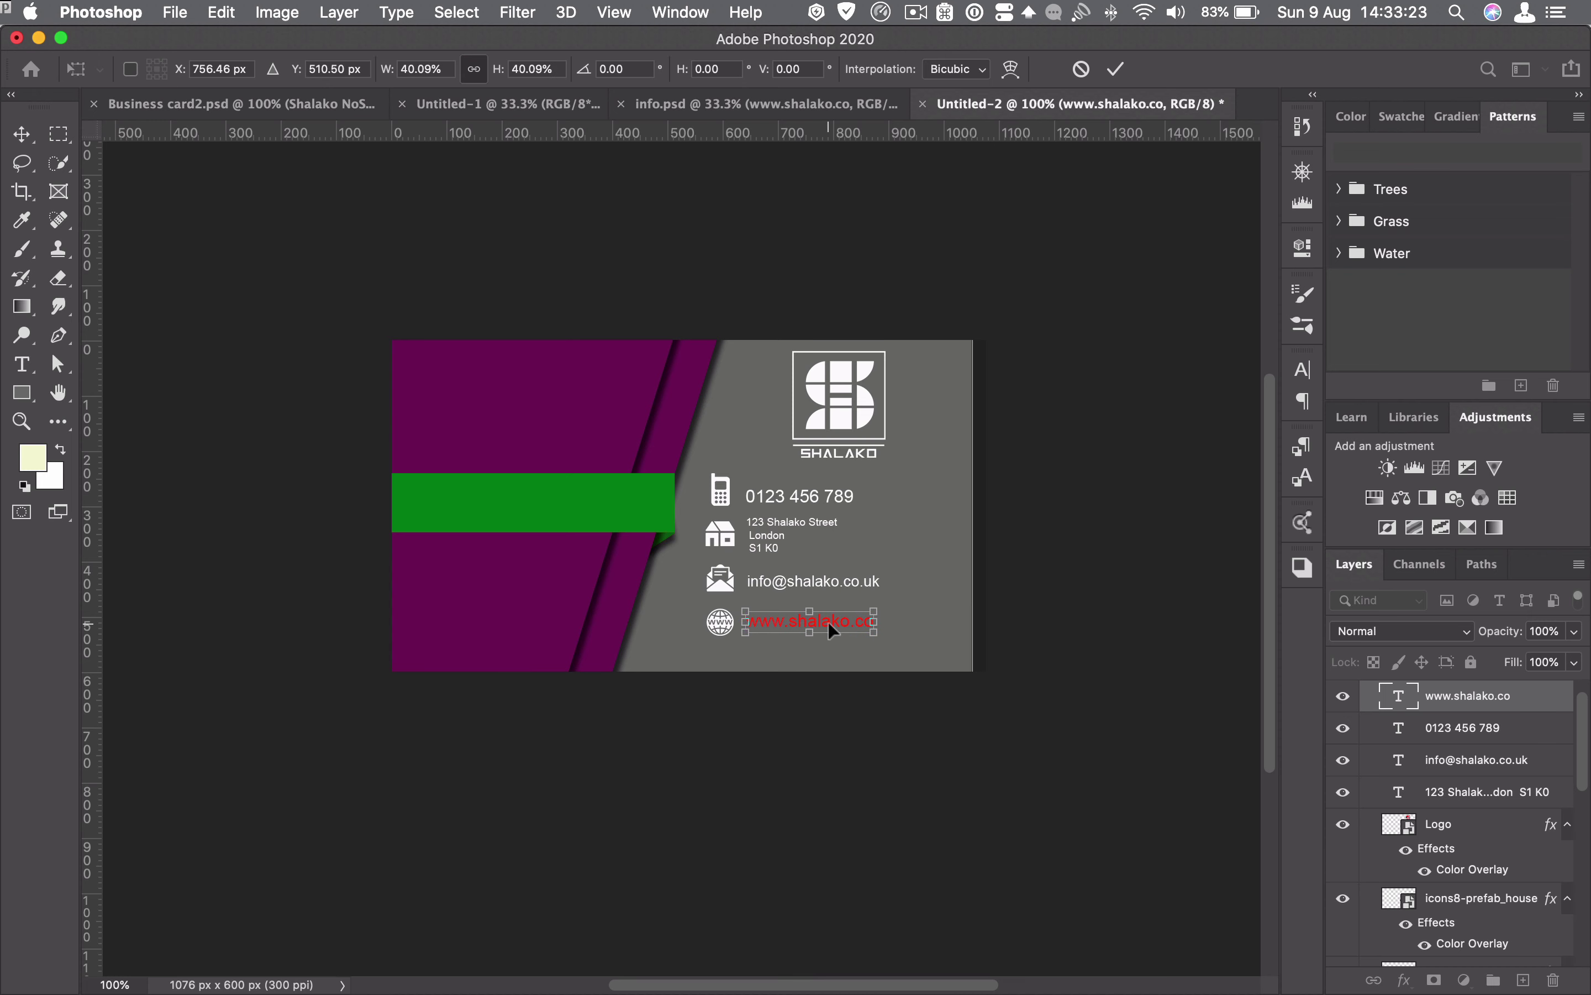
key(Return)
double_click(1399, 701)
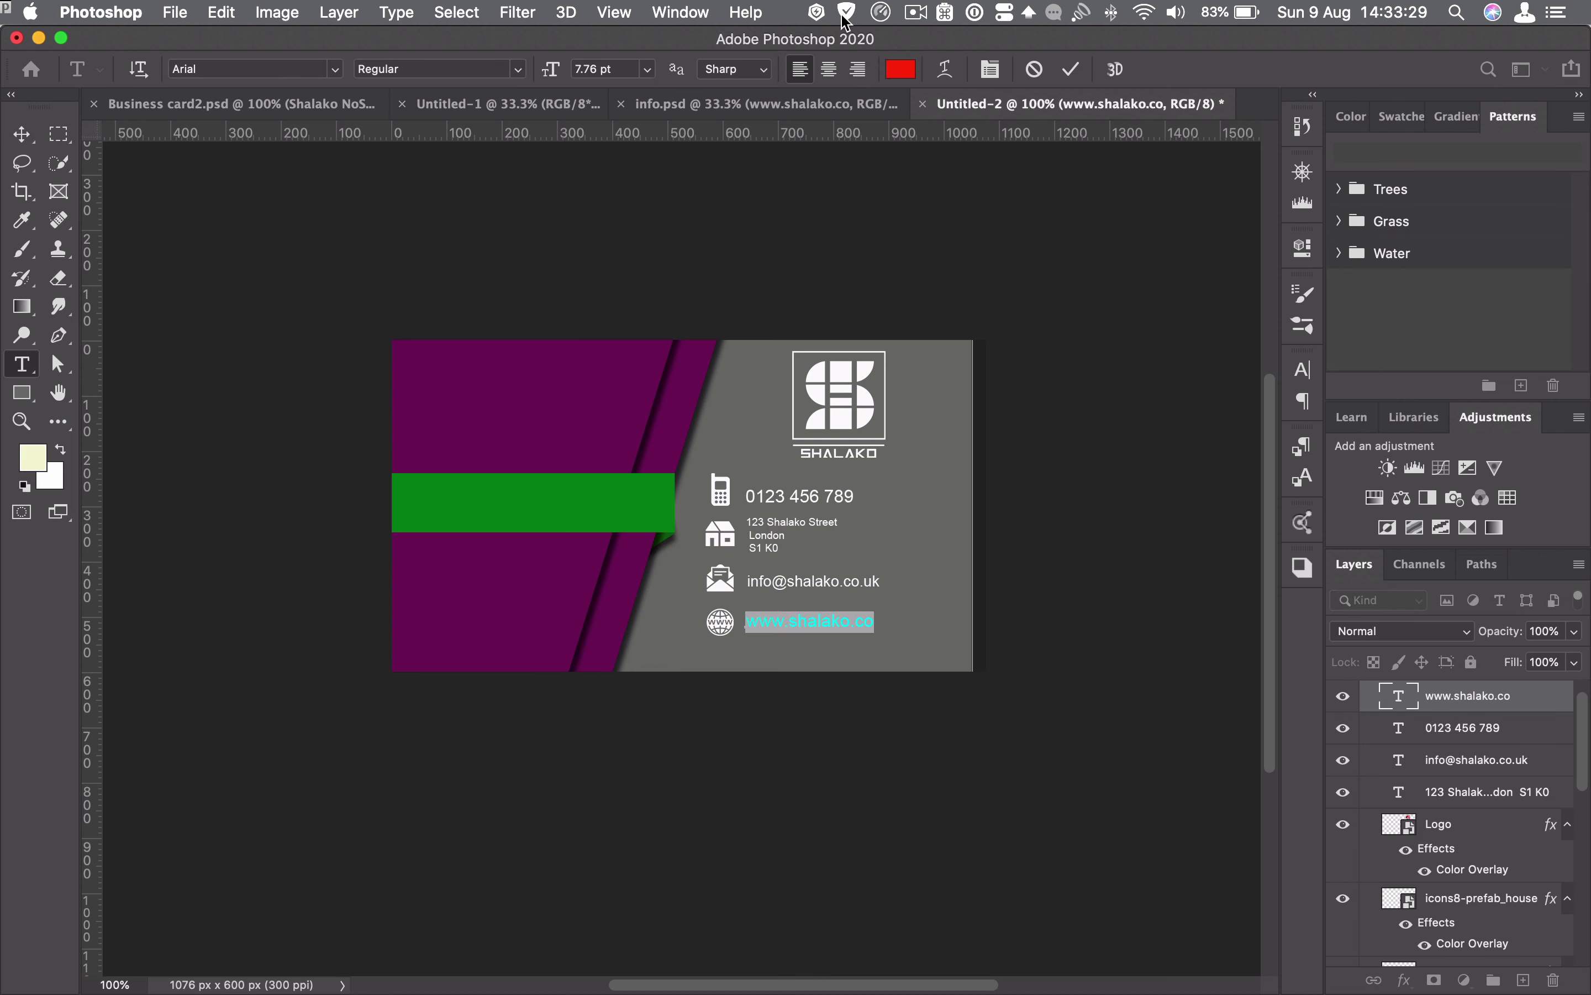
click(900, 69)
click(667, 584)
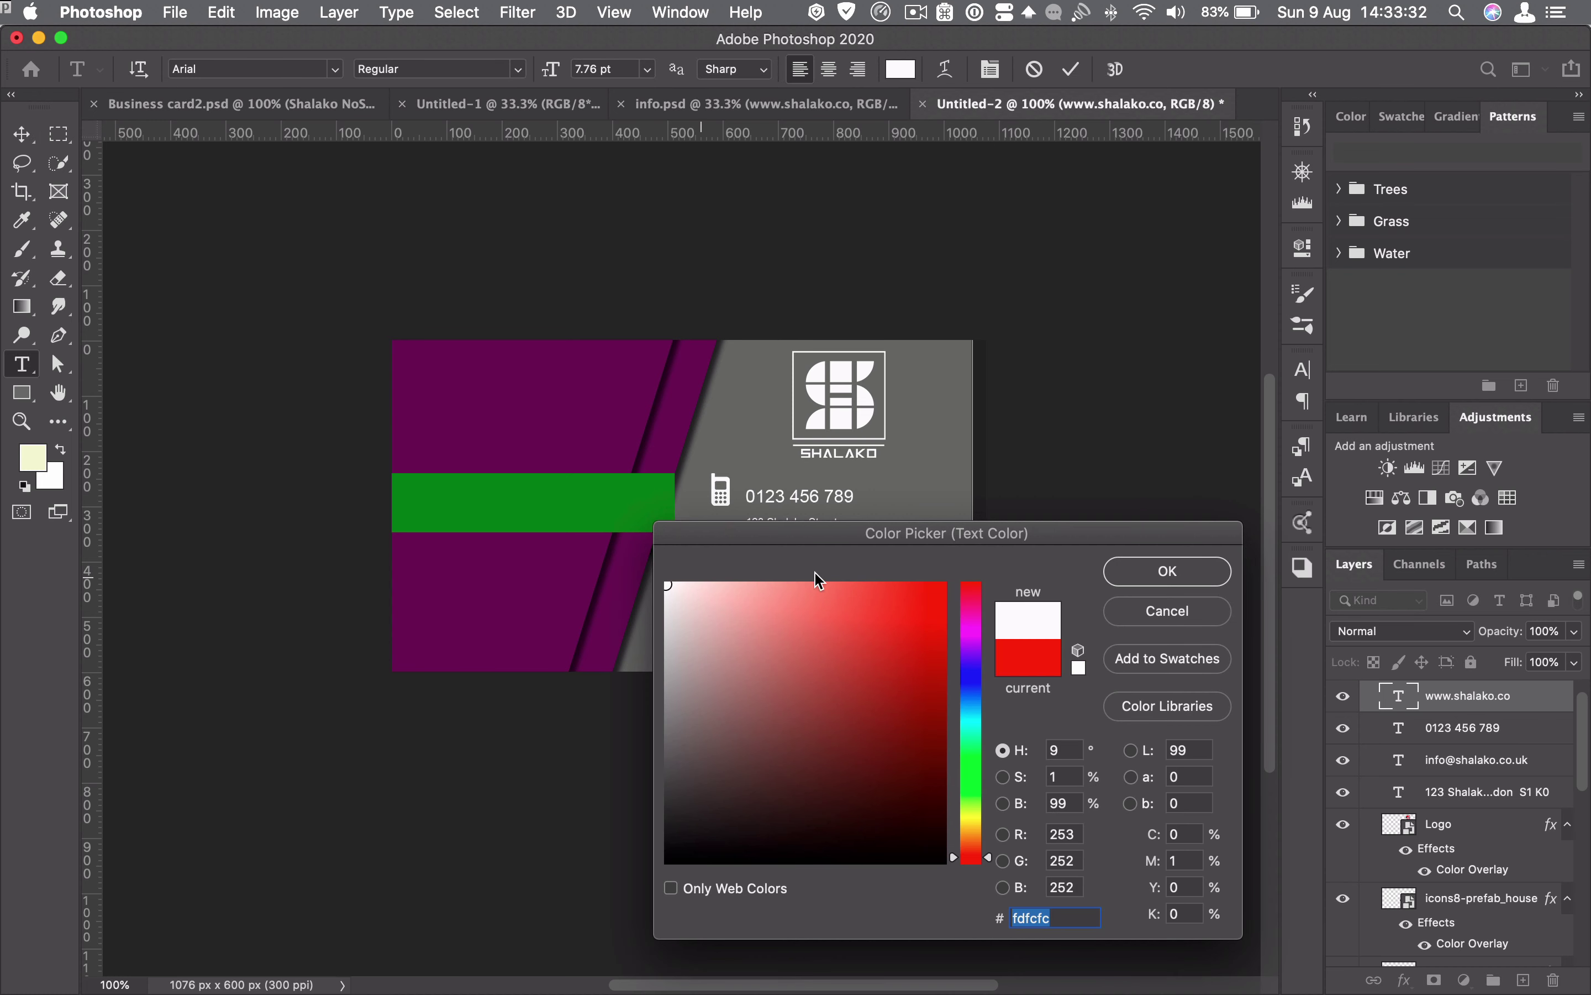
click(1160, 570)
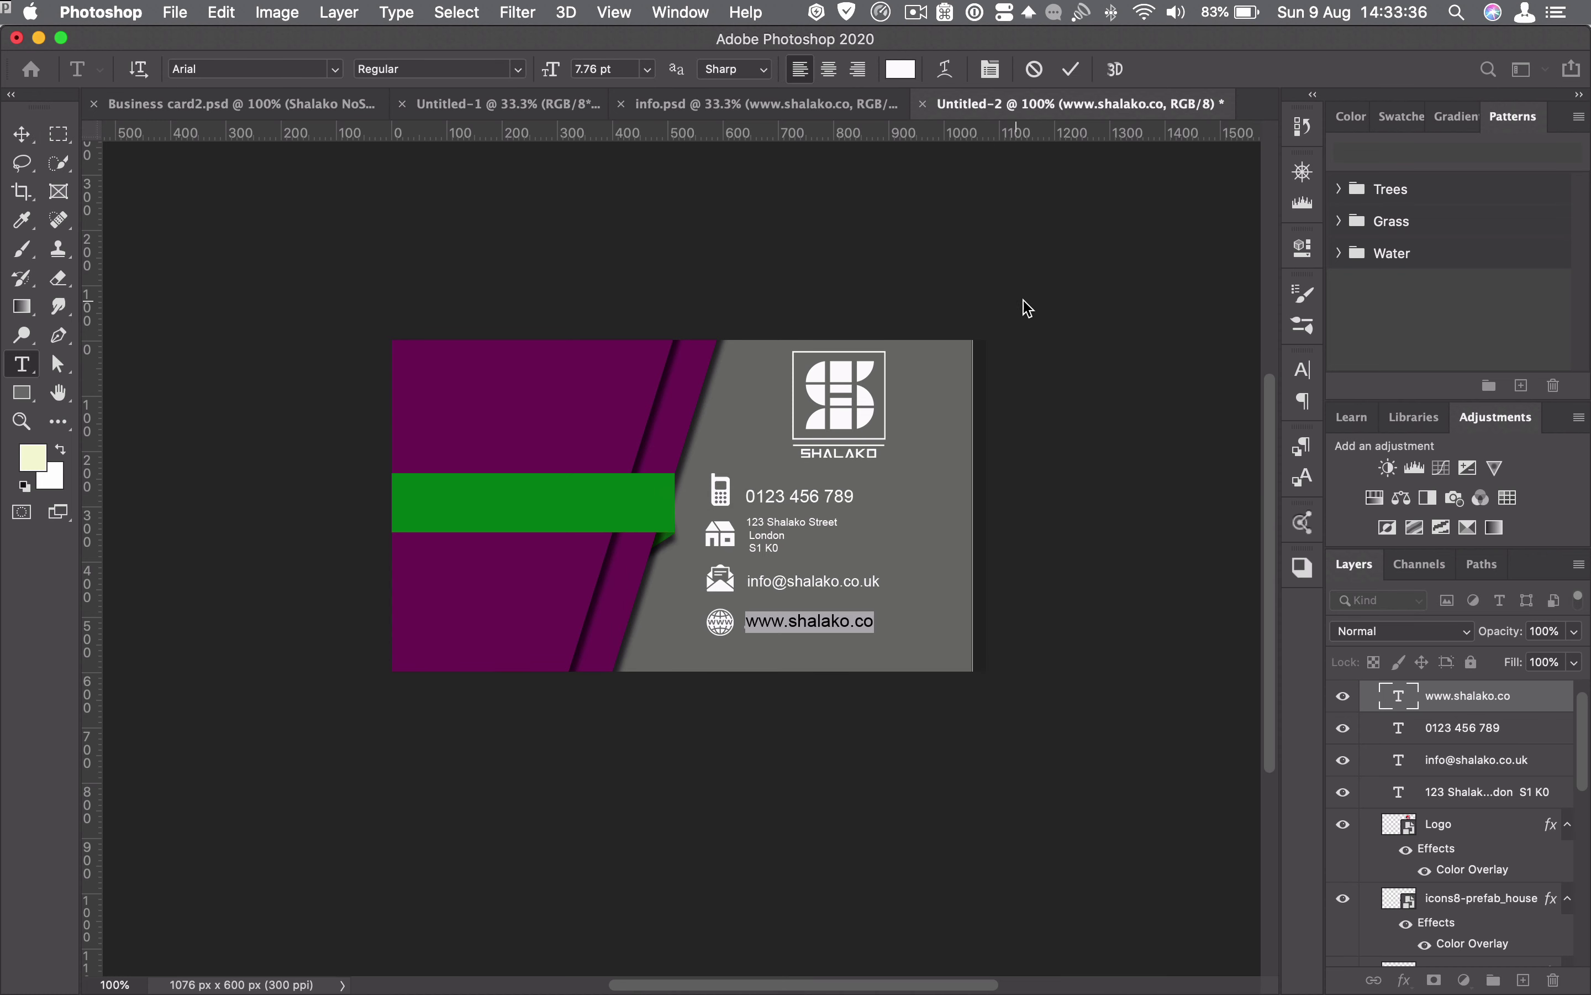
click(1071, 71)
key(v)
click(1029, 648)
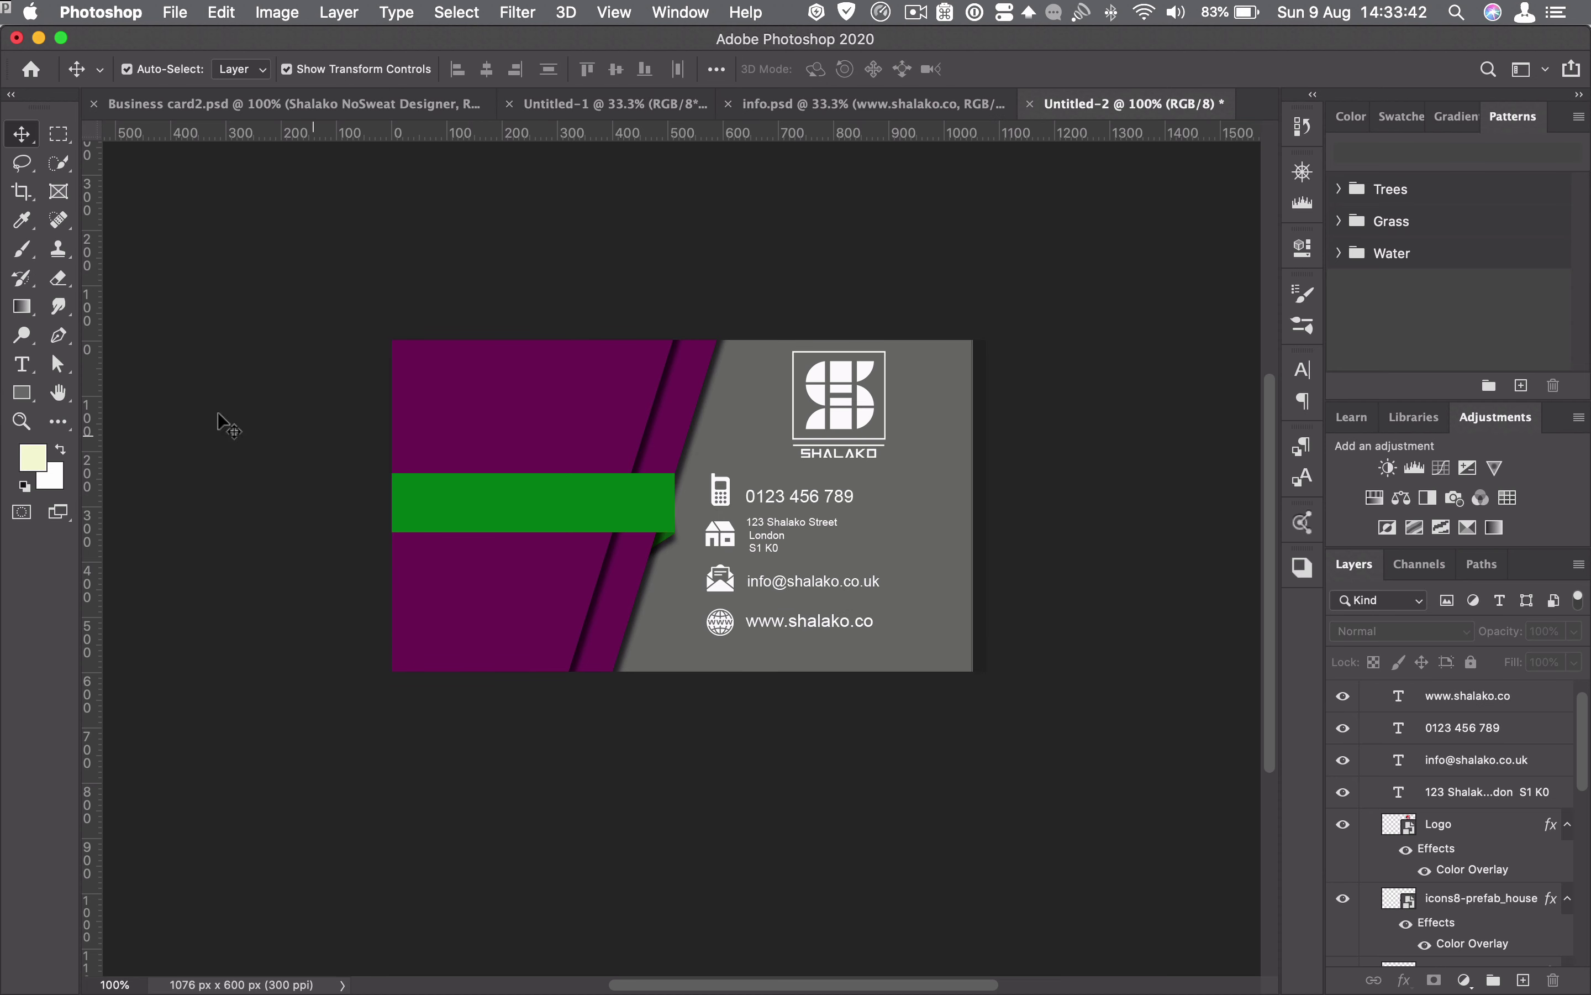
- Add two lines of text over the green ribbon: the cardholder's name, with Designer below it
click(21, 364)
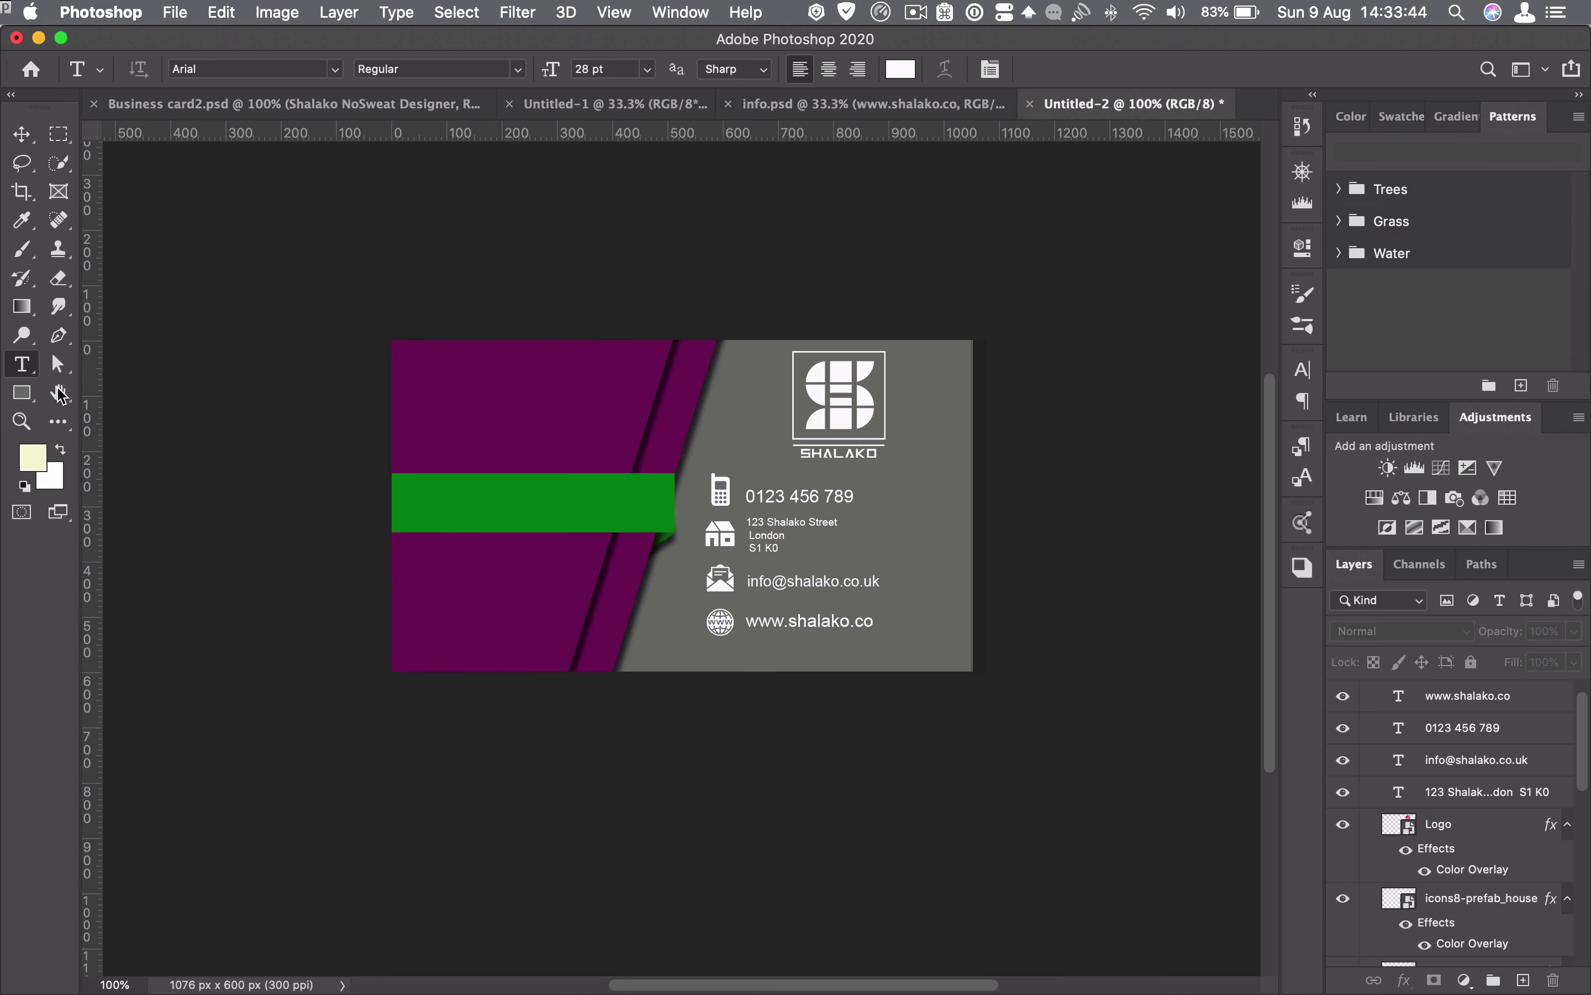
click(426, 502)
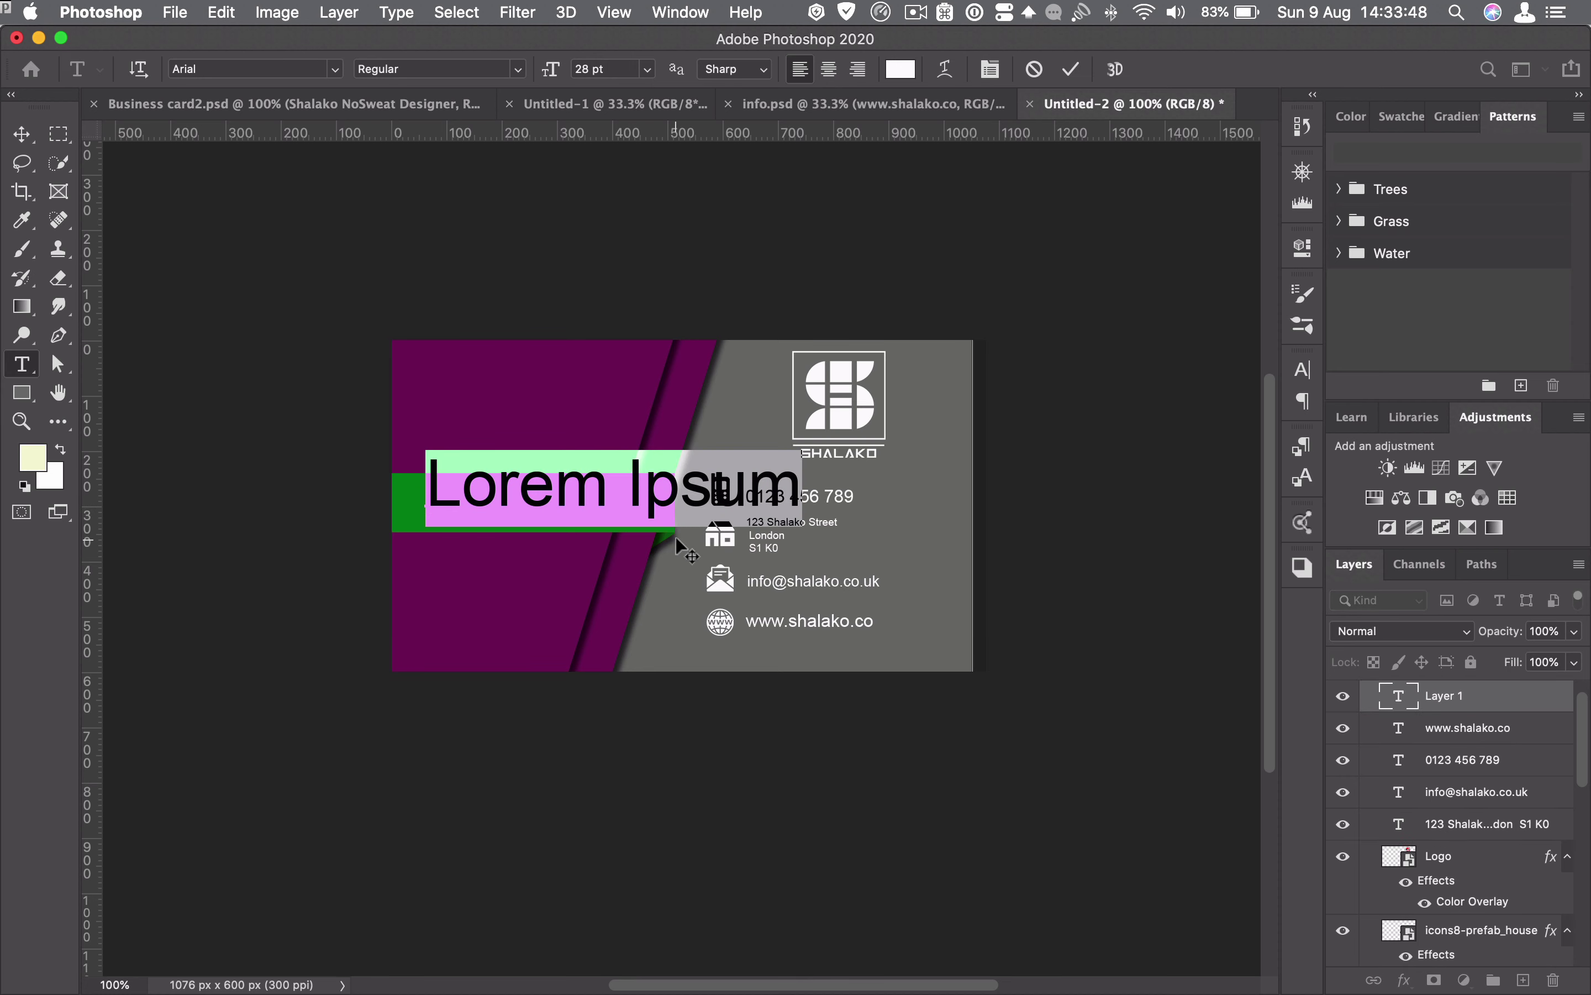
text(Sha)
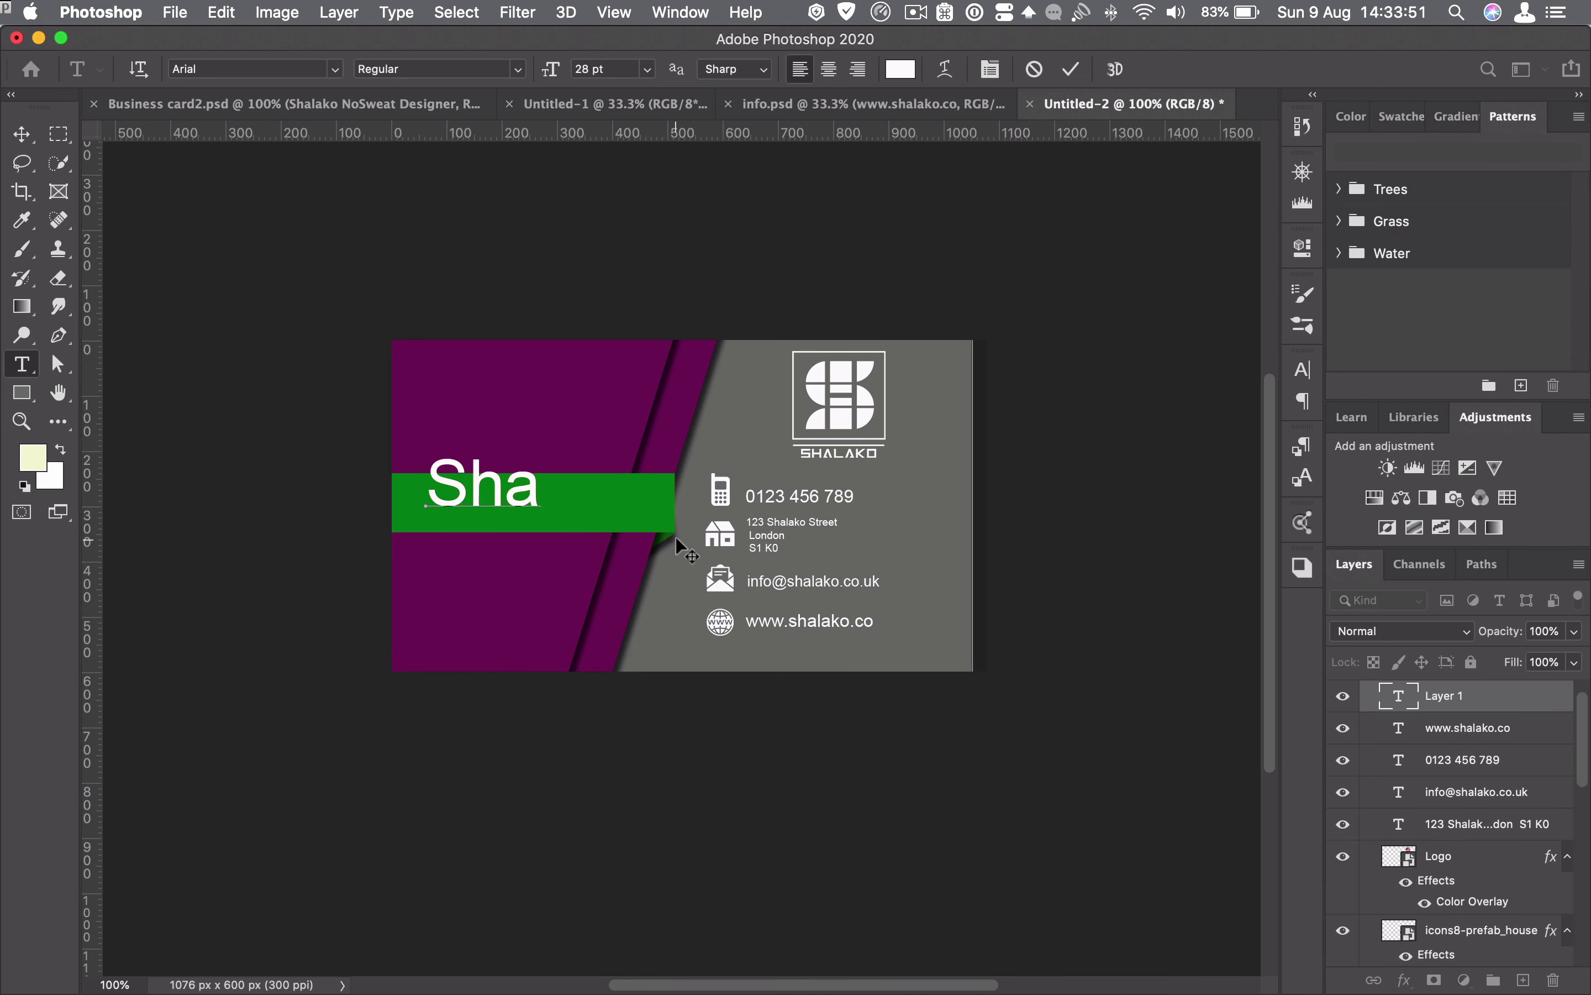
text(lako No)
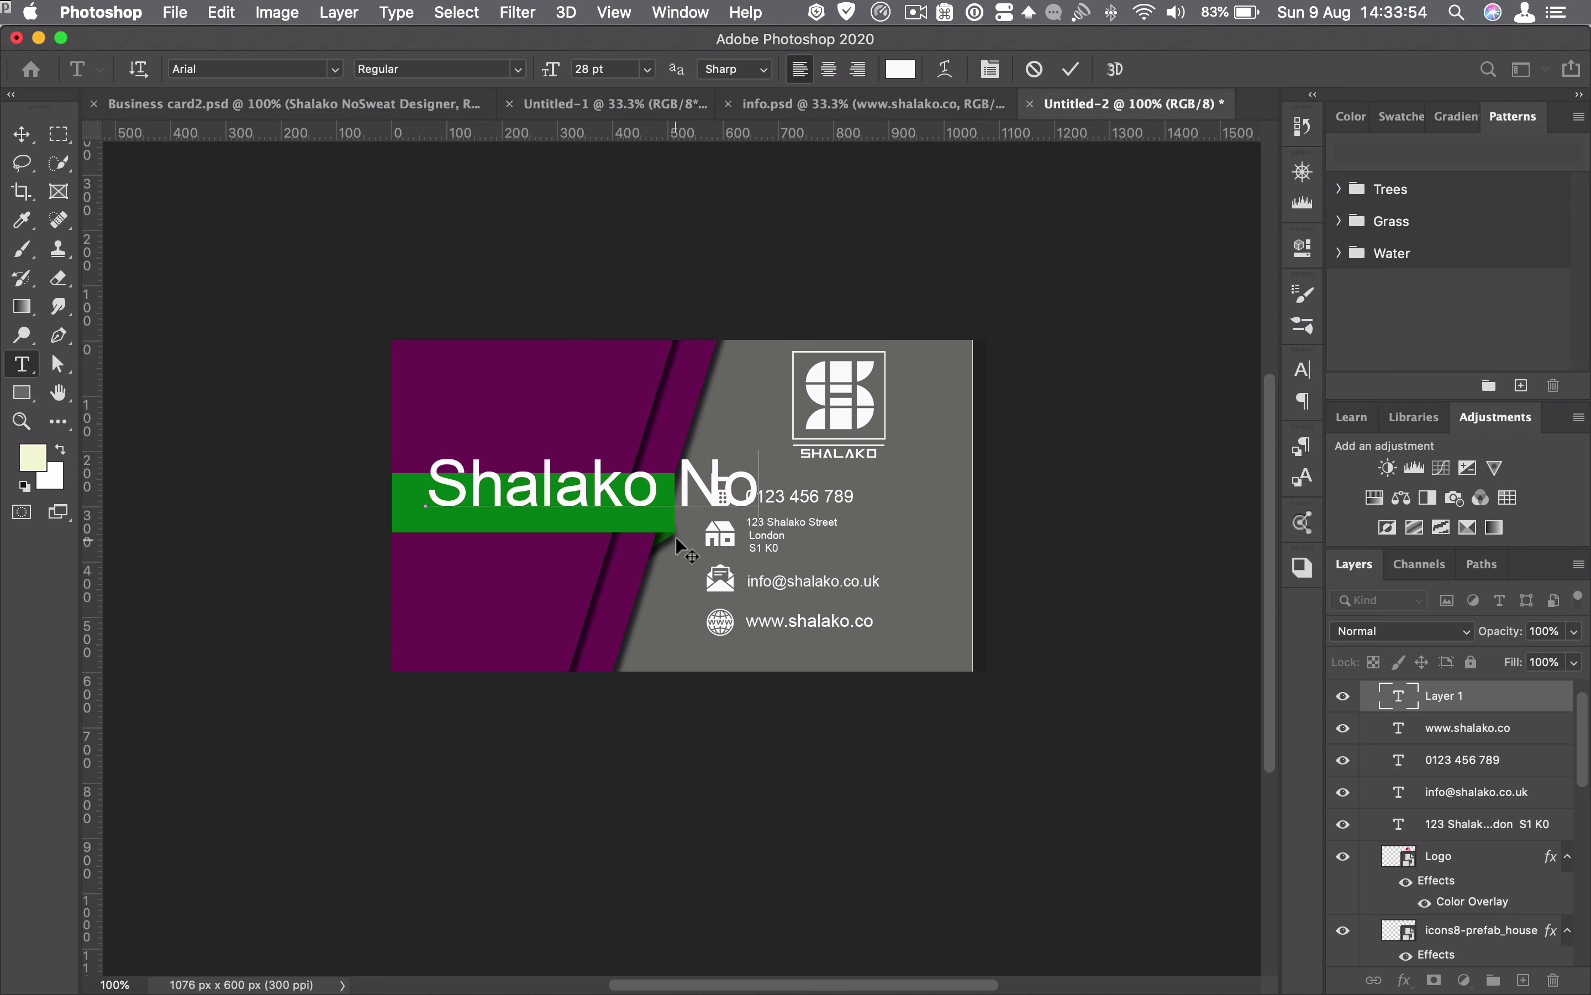
text(Swae)
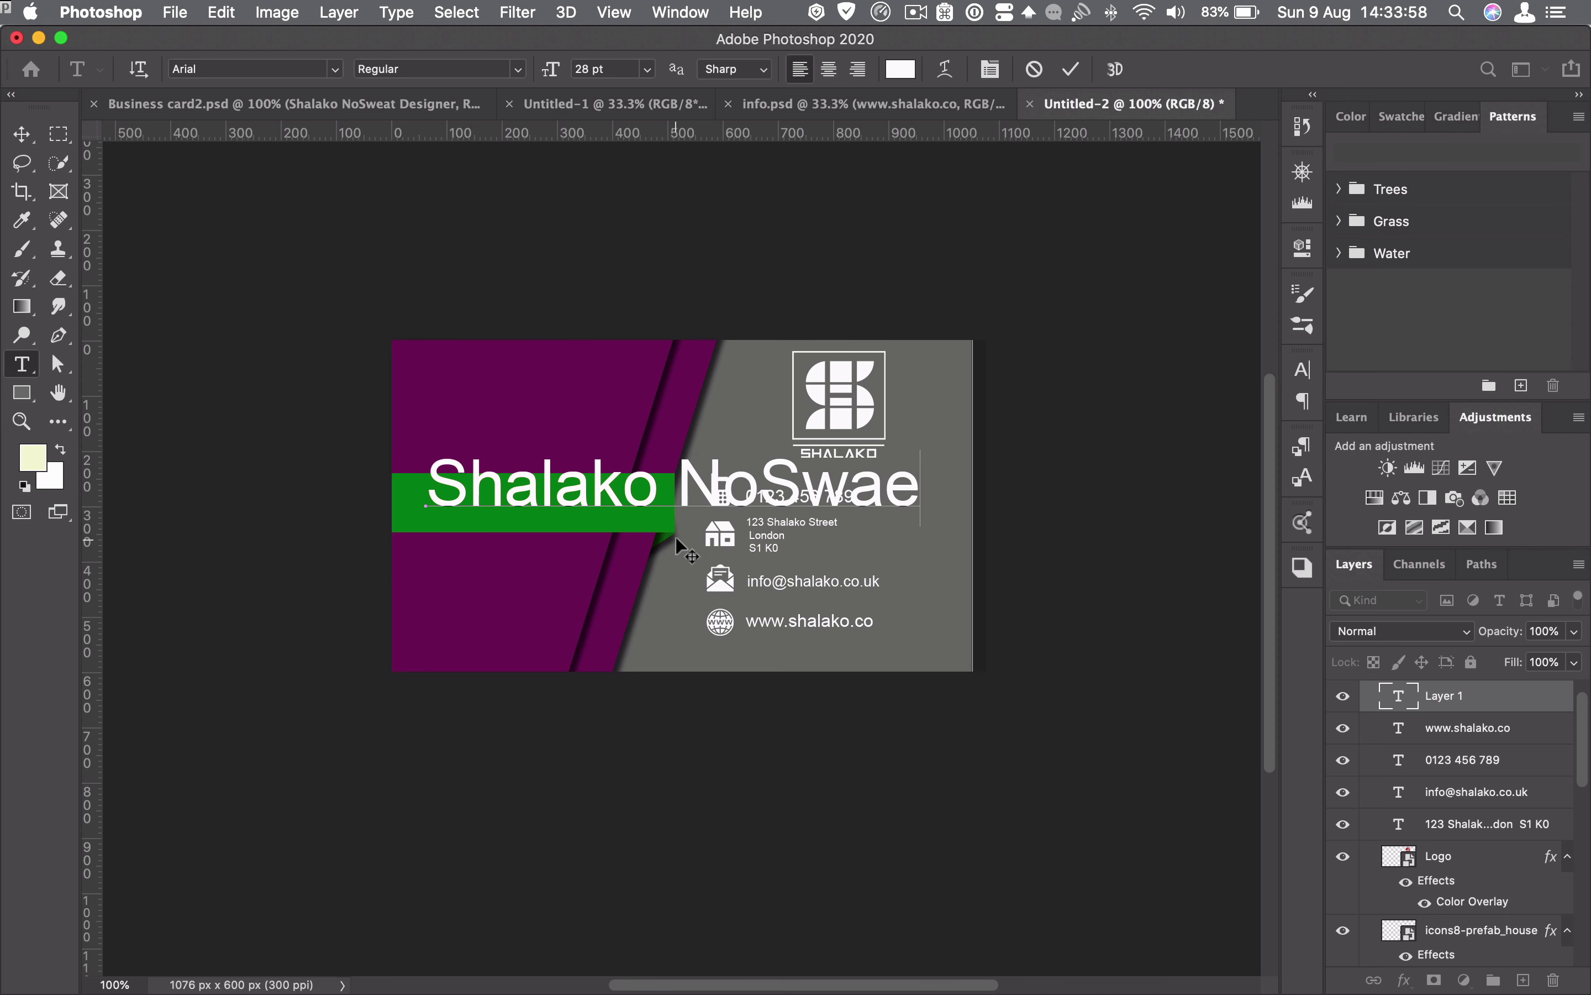
key(BackSpace)
key(BackSpace)
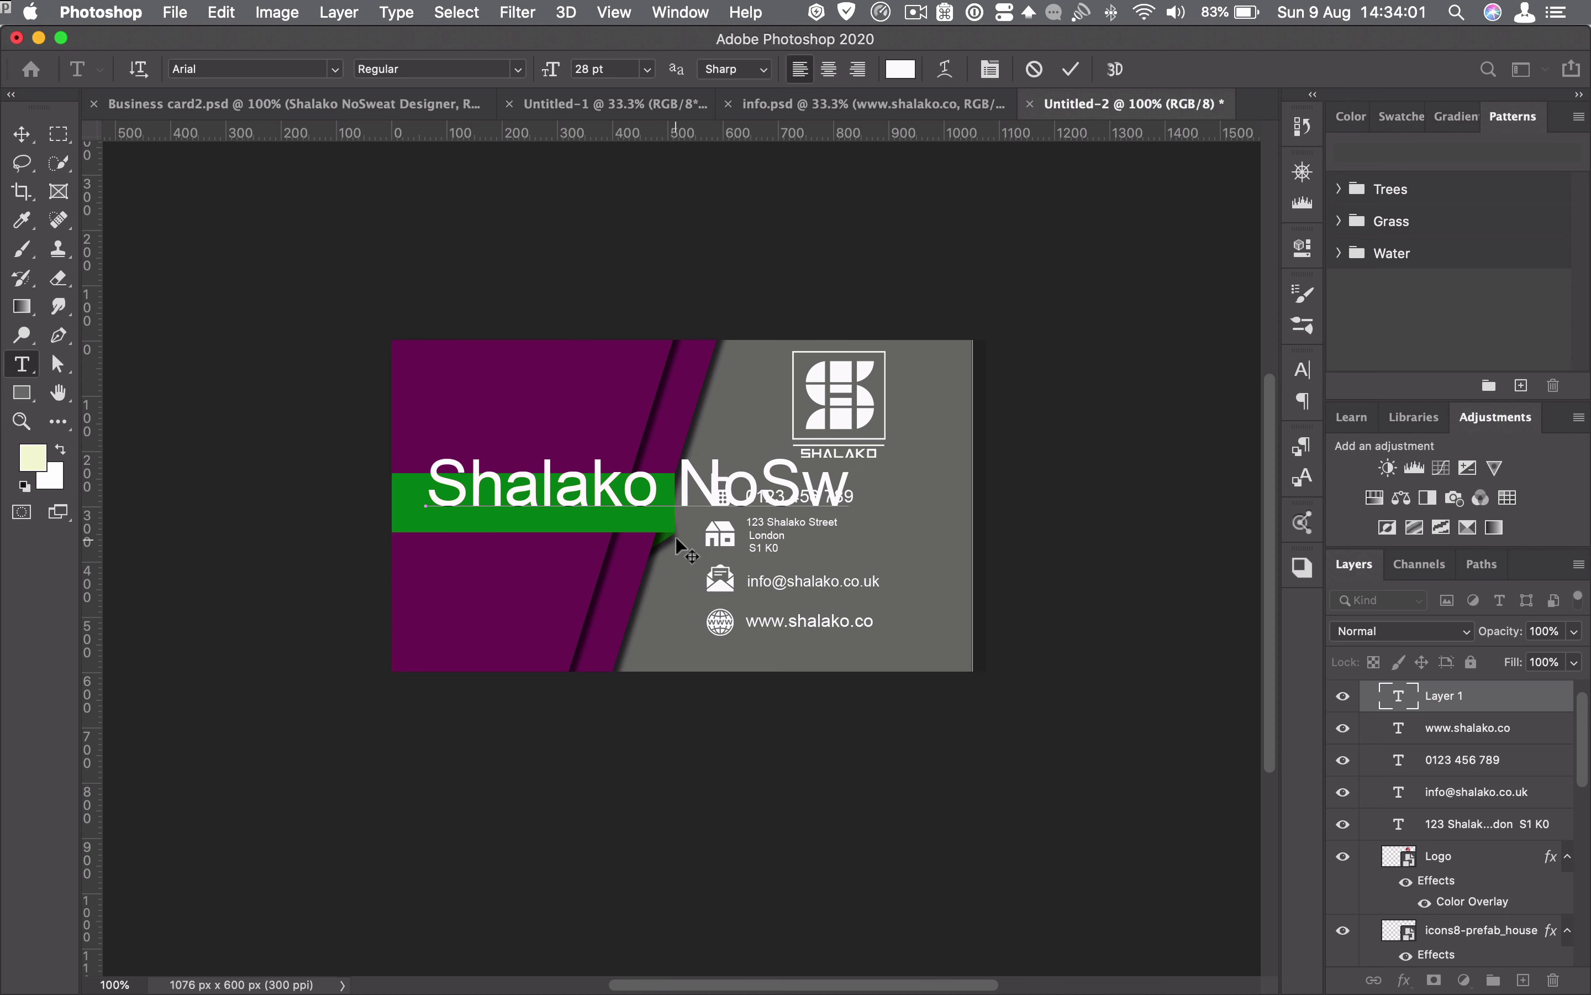
text(eat)
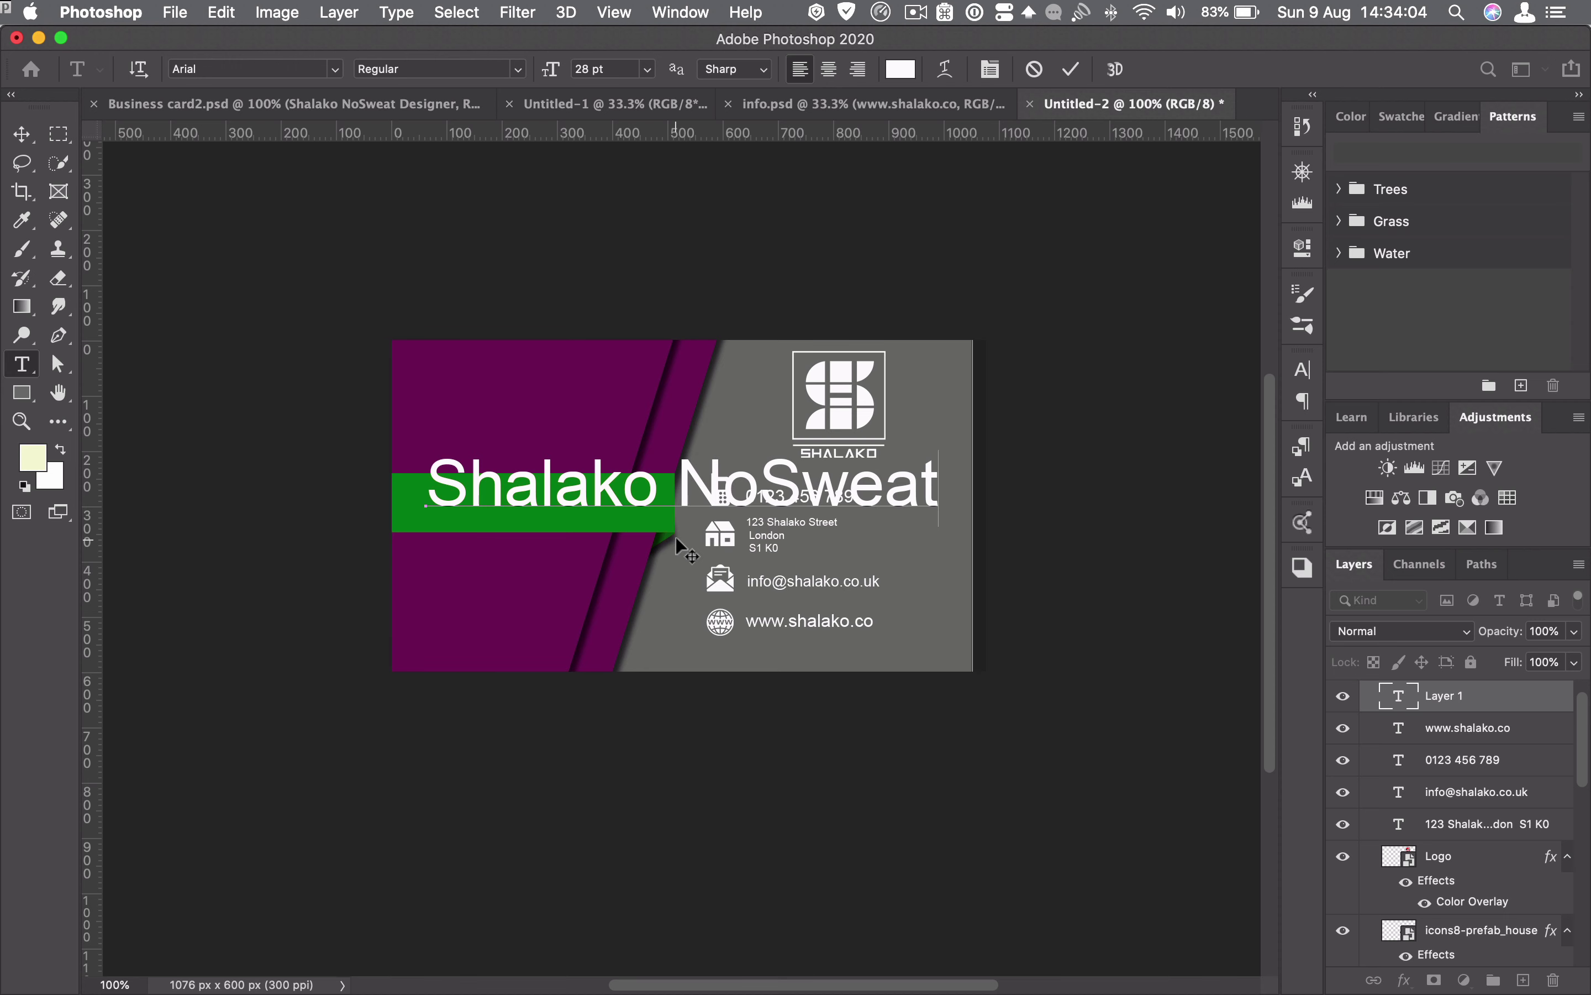
key(Return)
text(De)
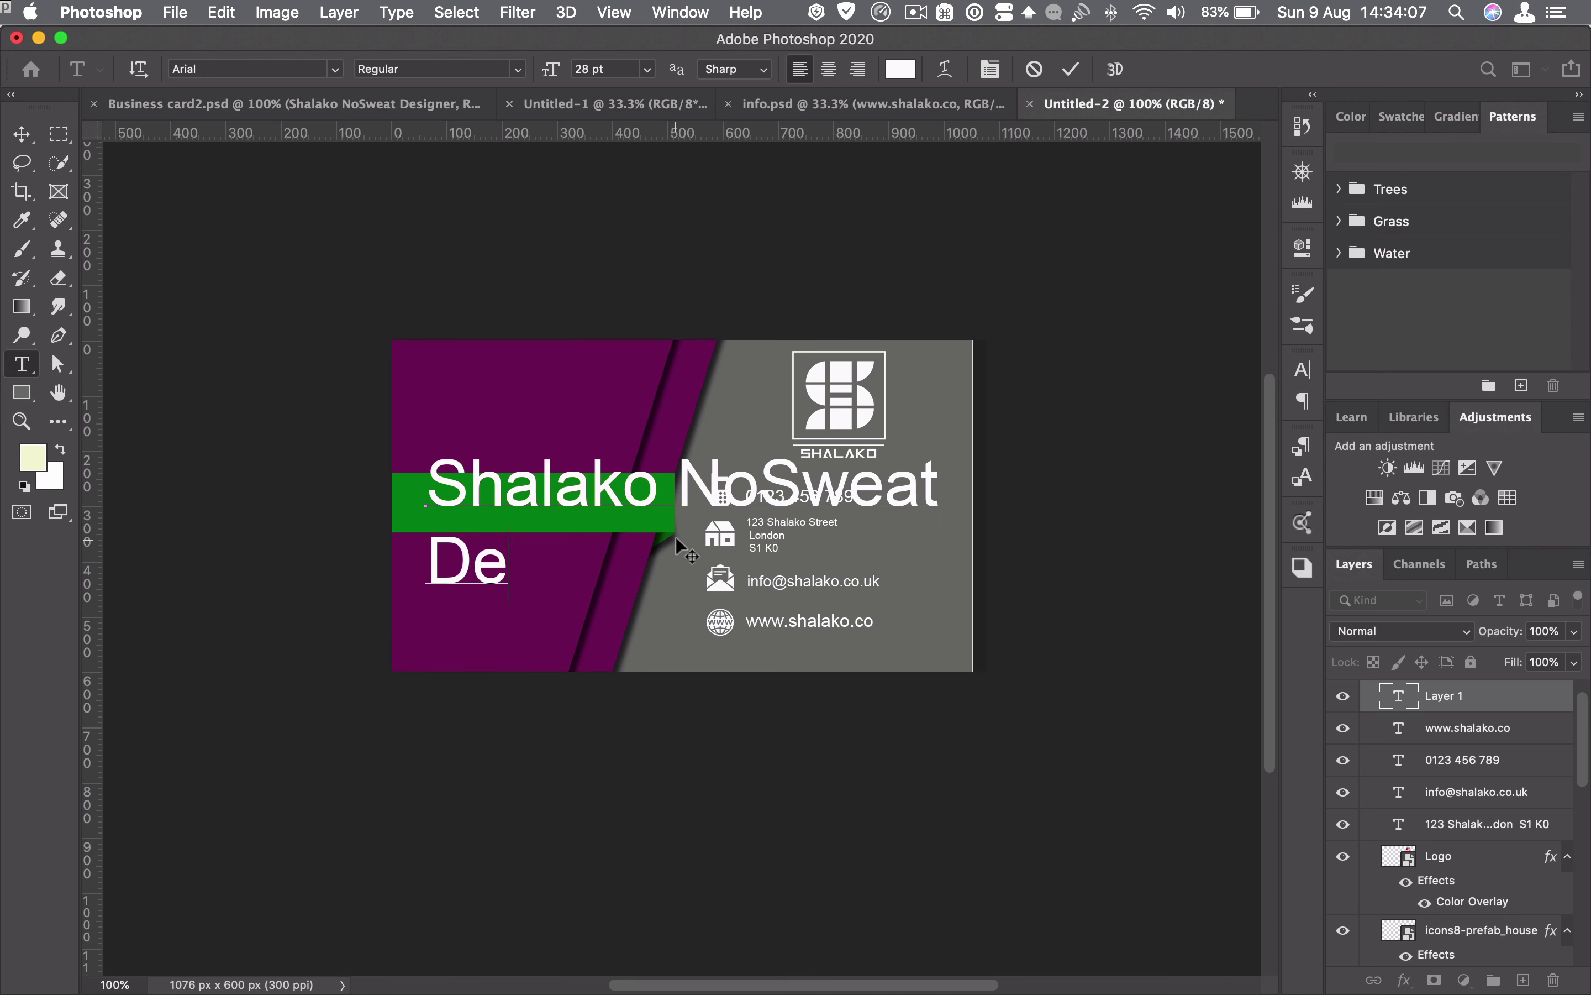
text(signer)
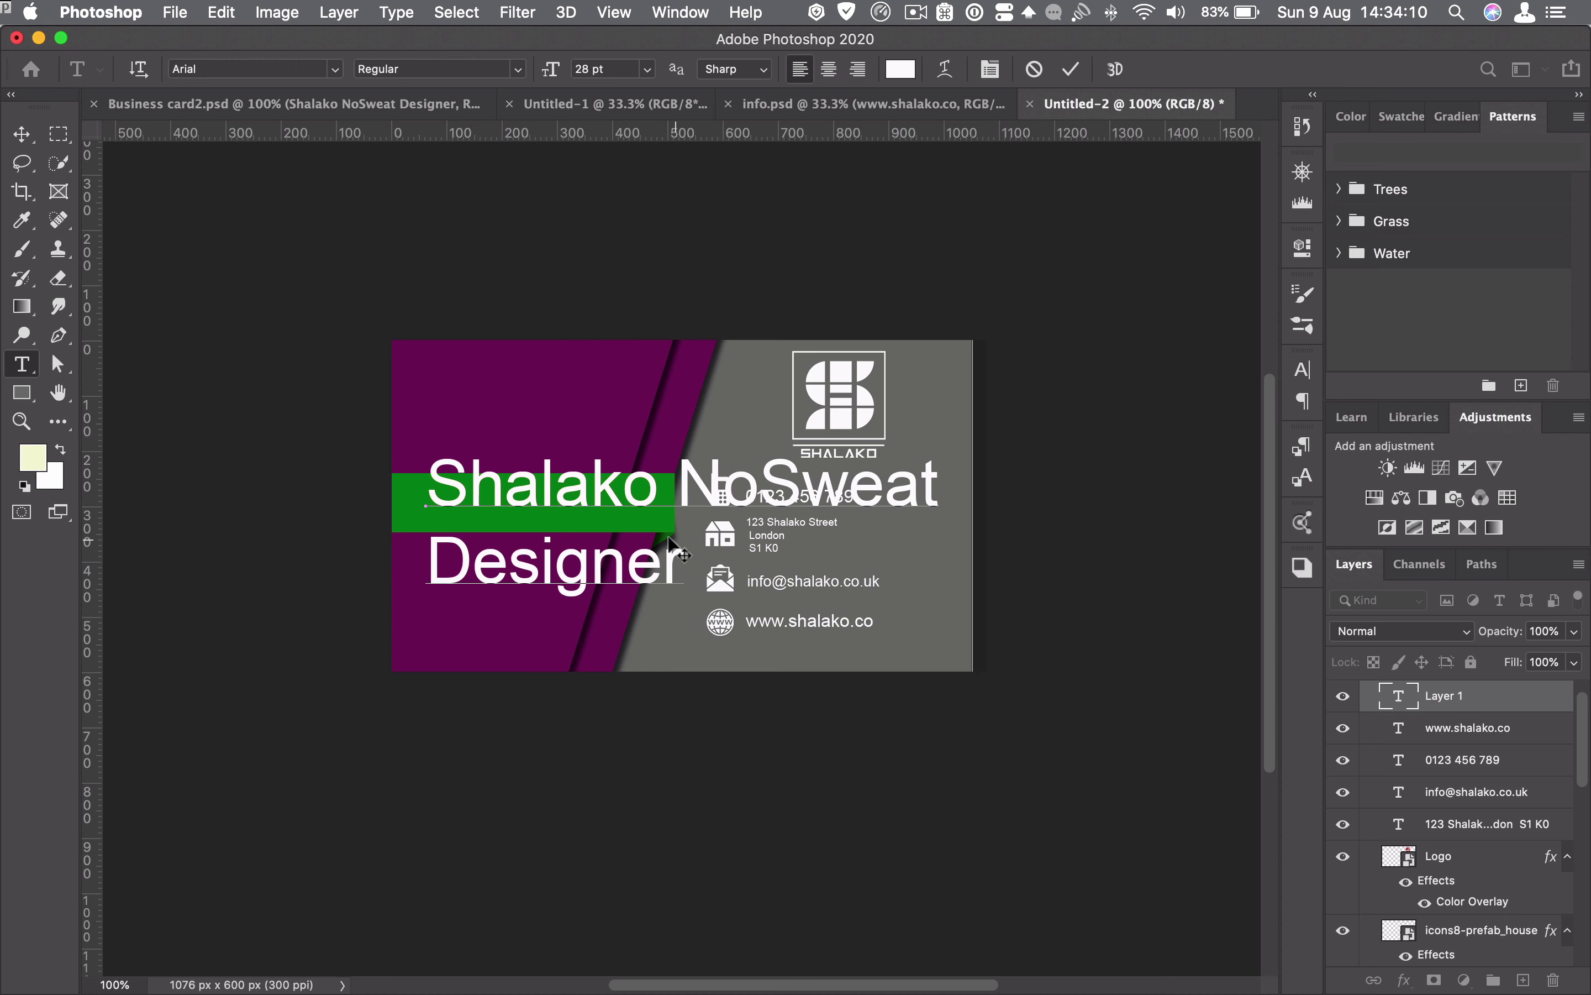
- Center-align the name and title text at 8 pt and position it in the middle of the green ribbon
drag(699, 560, 380, 465)
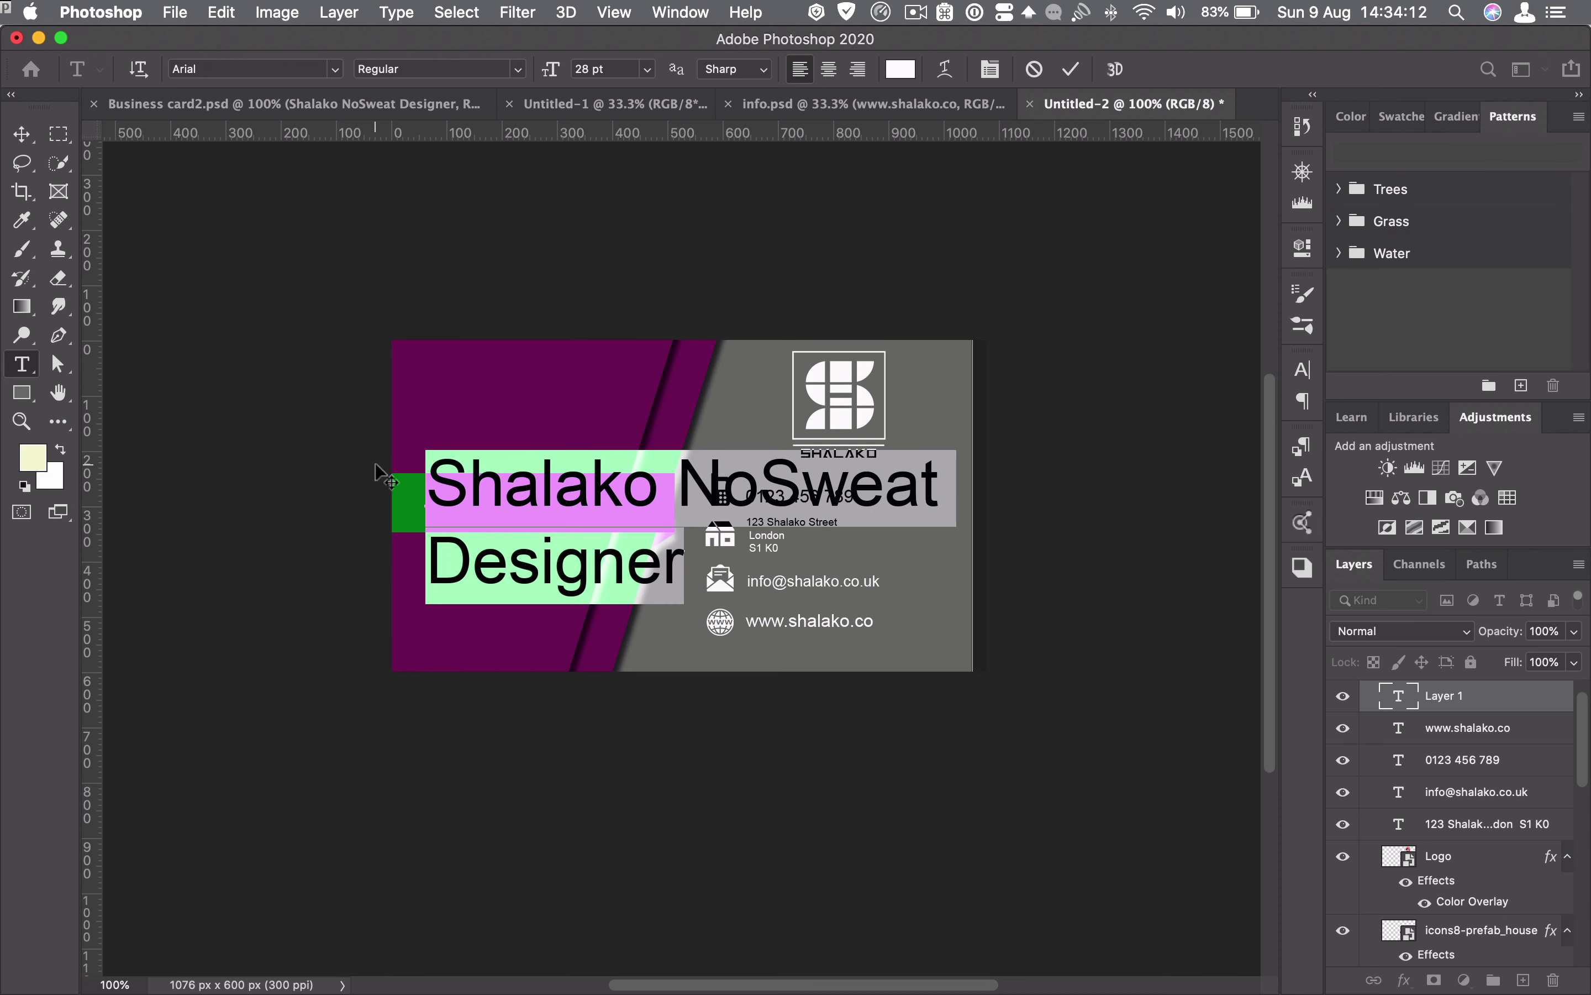
click(833, 71)
drag(552, 70, 534, 72)
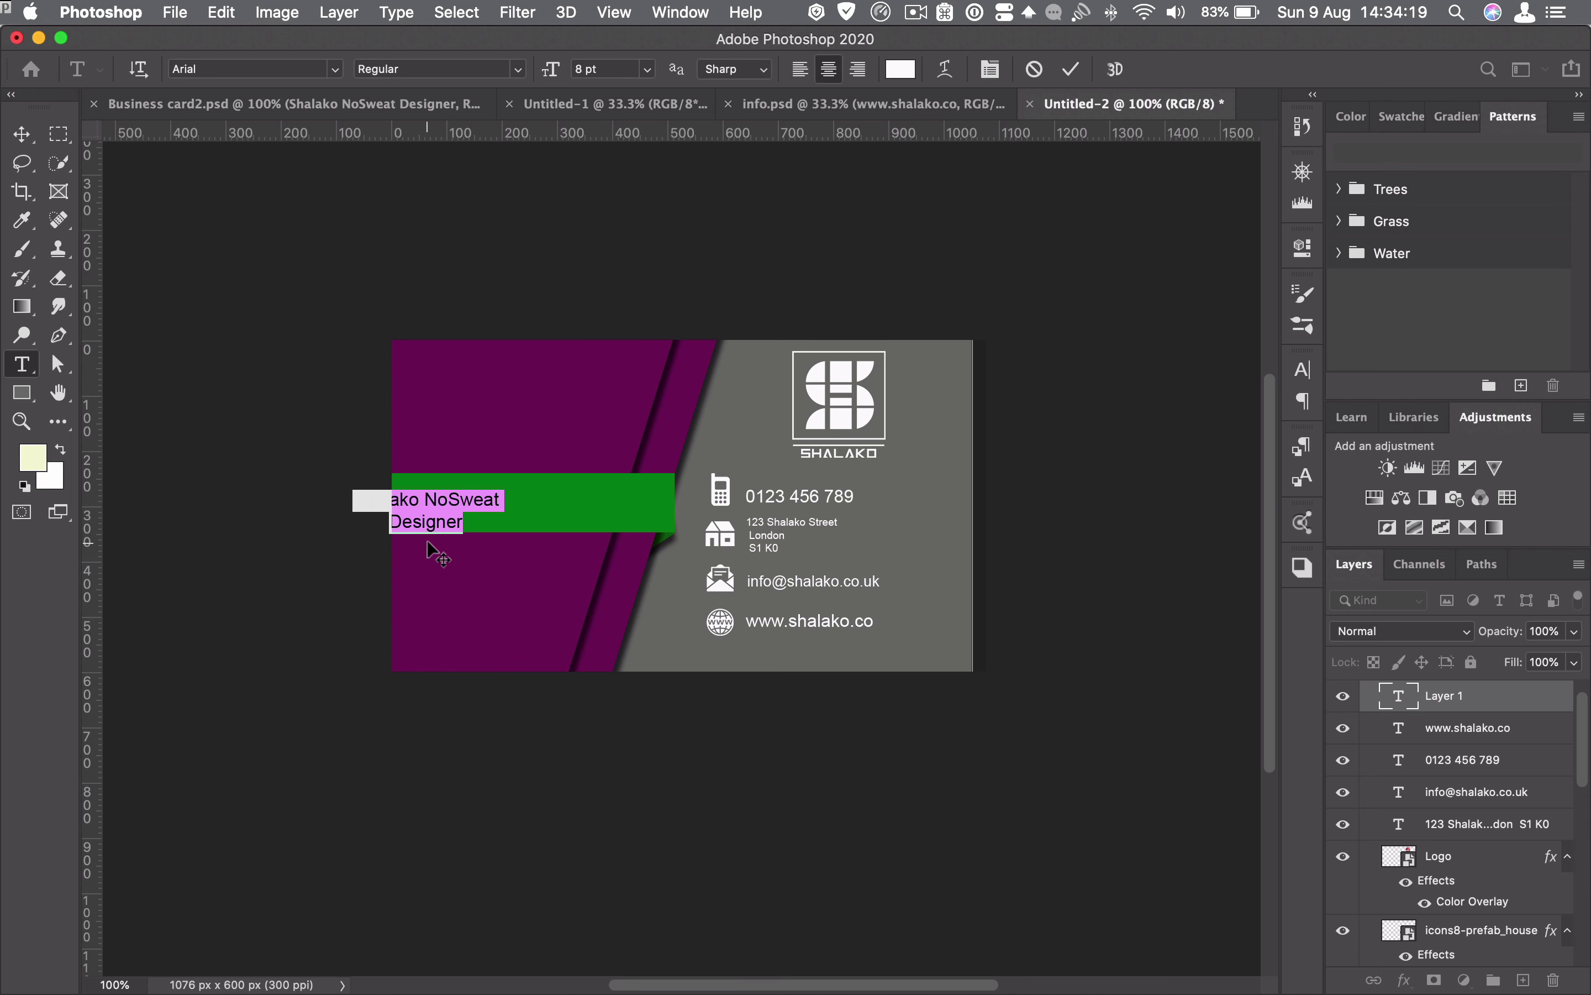
drag(434, 541, 492, 511)
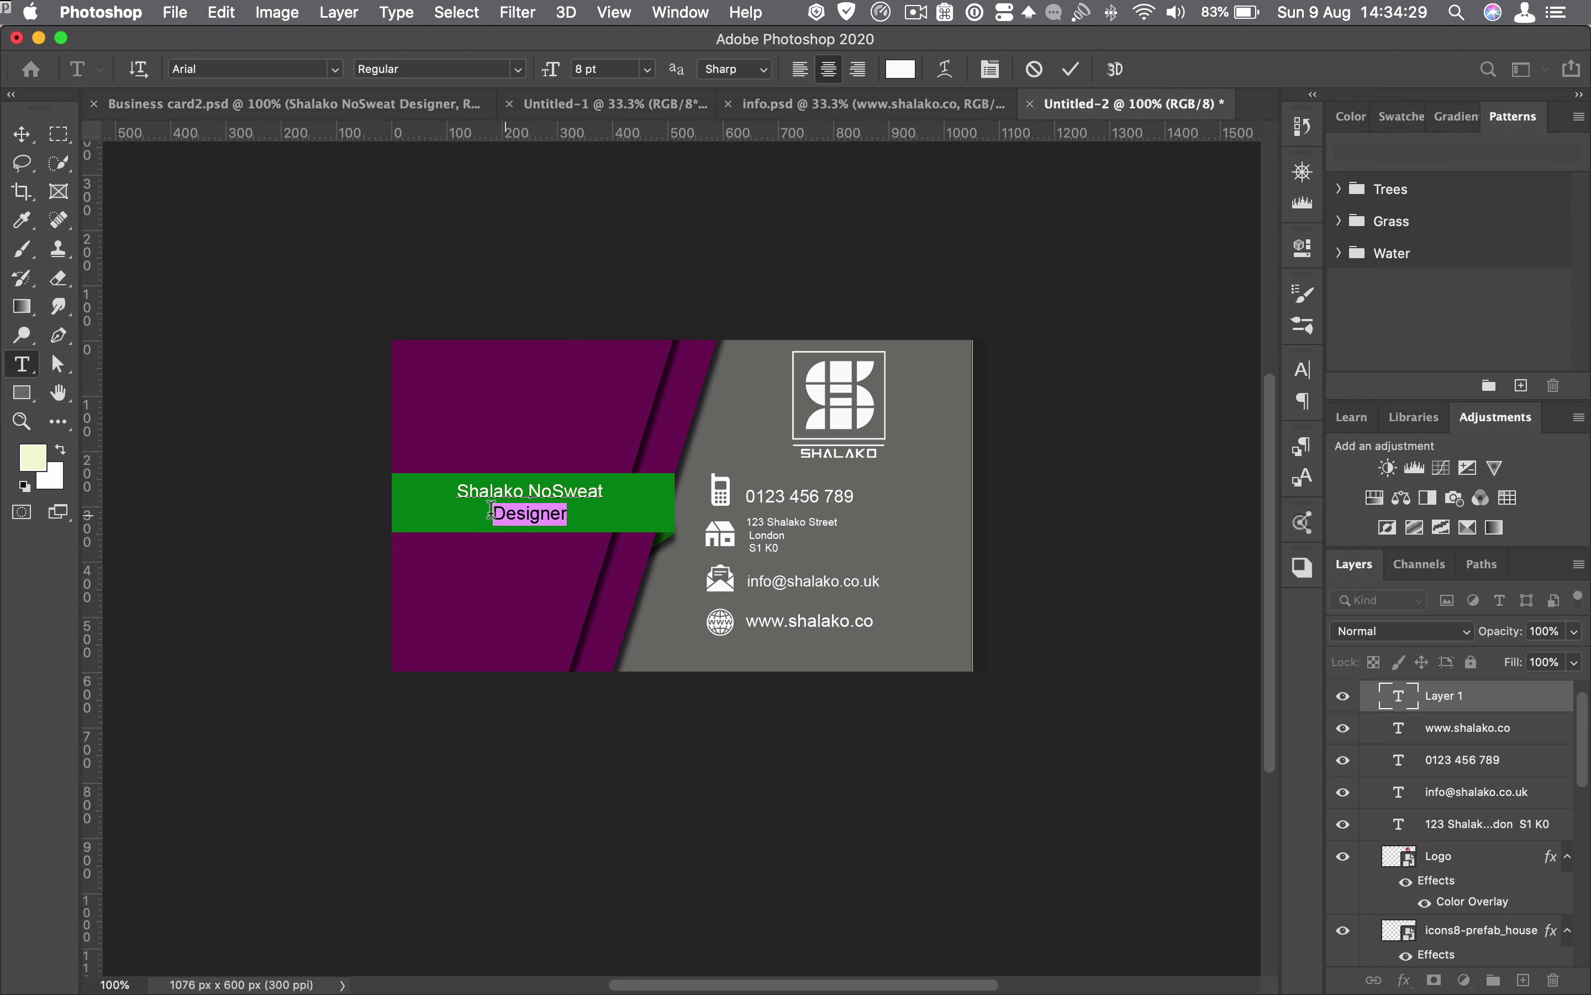
- Set the Designer line to 5 pt italic and commit the text
drag(559, 71, 553, 76)
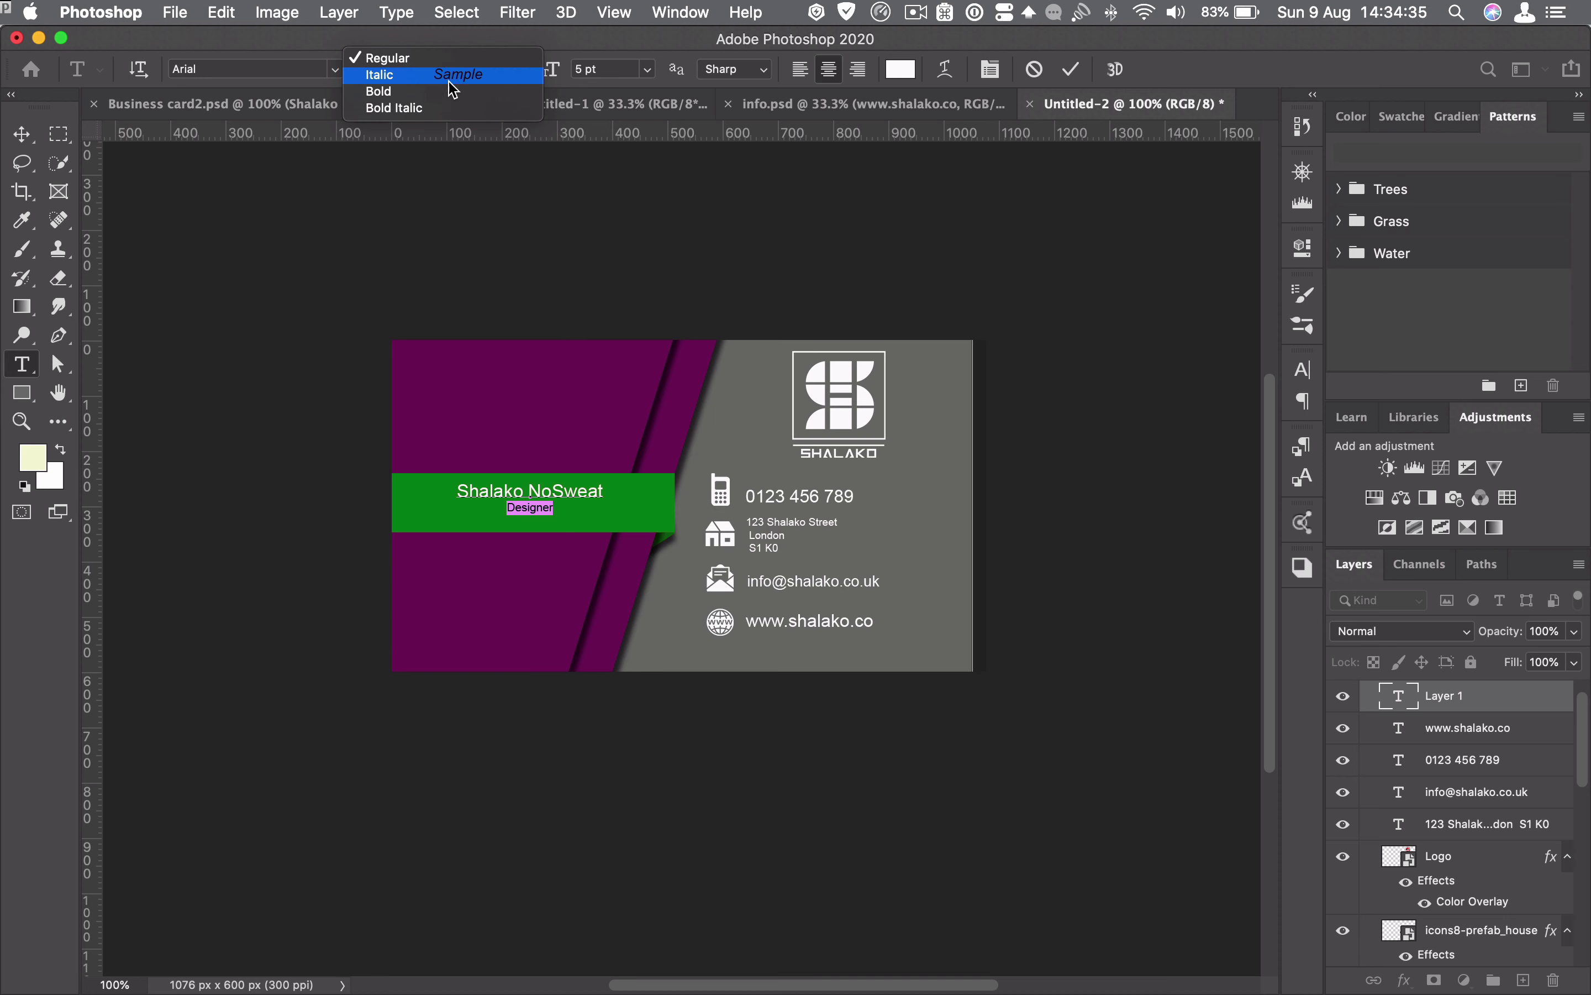
click(453, 79)
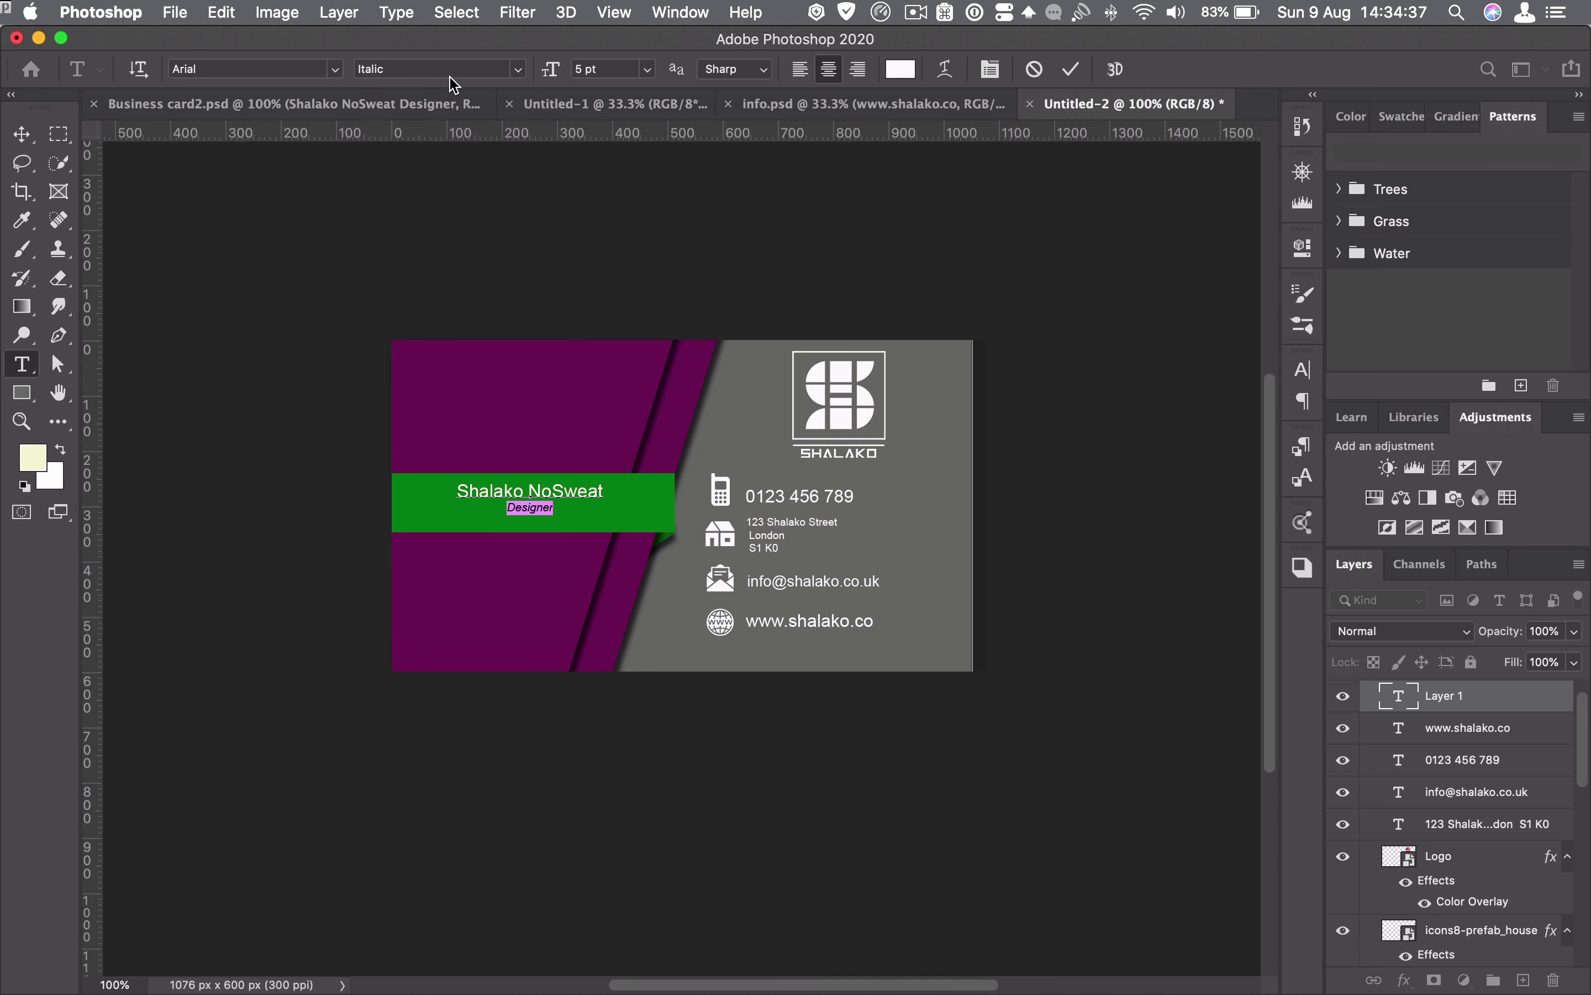
click(1073, 69)
- Create a second artboard of about 1050 x 576 px directly below the finished card
drag(21, 134, 105, 150)
click(105, 150)
scroll(1086, 649, down, 5)
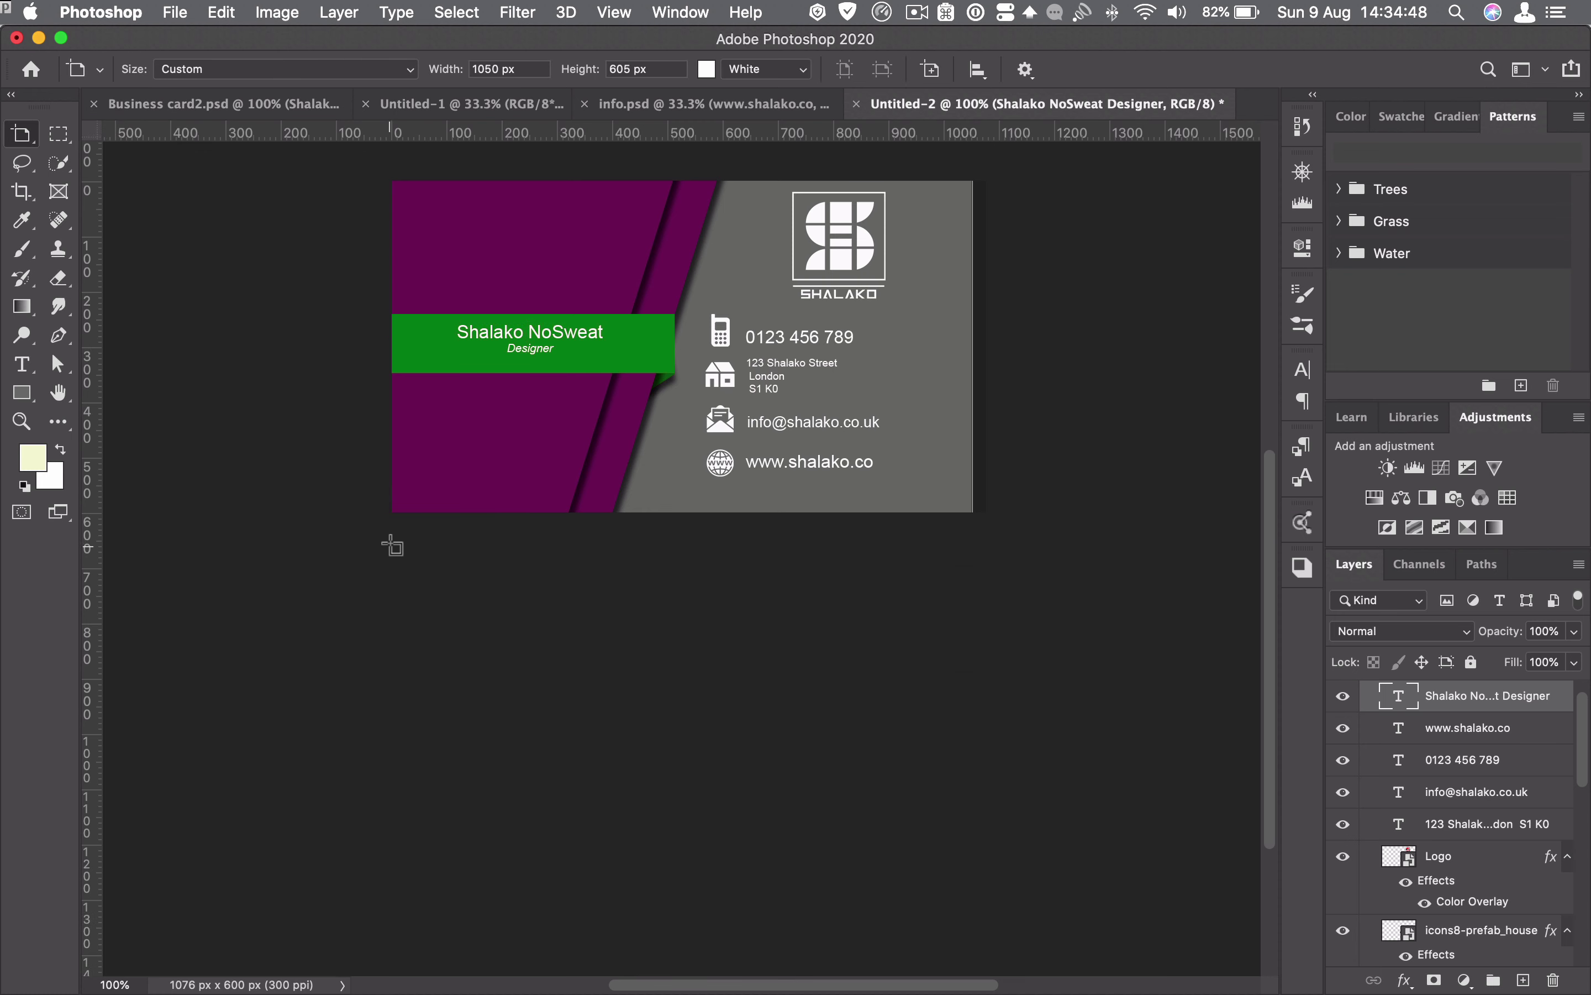
drag(393, 535, 968, 853)
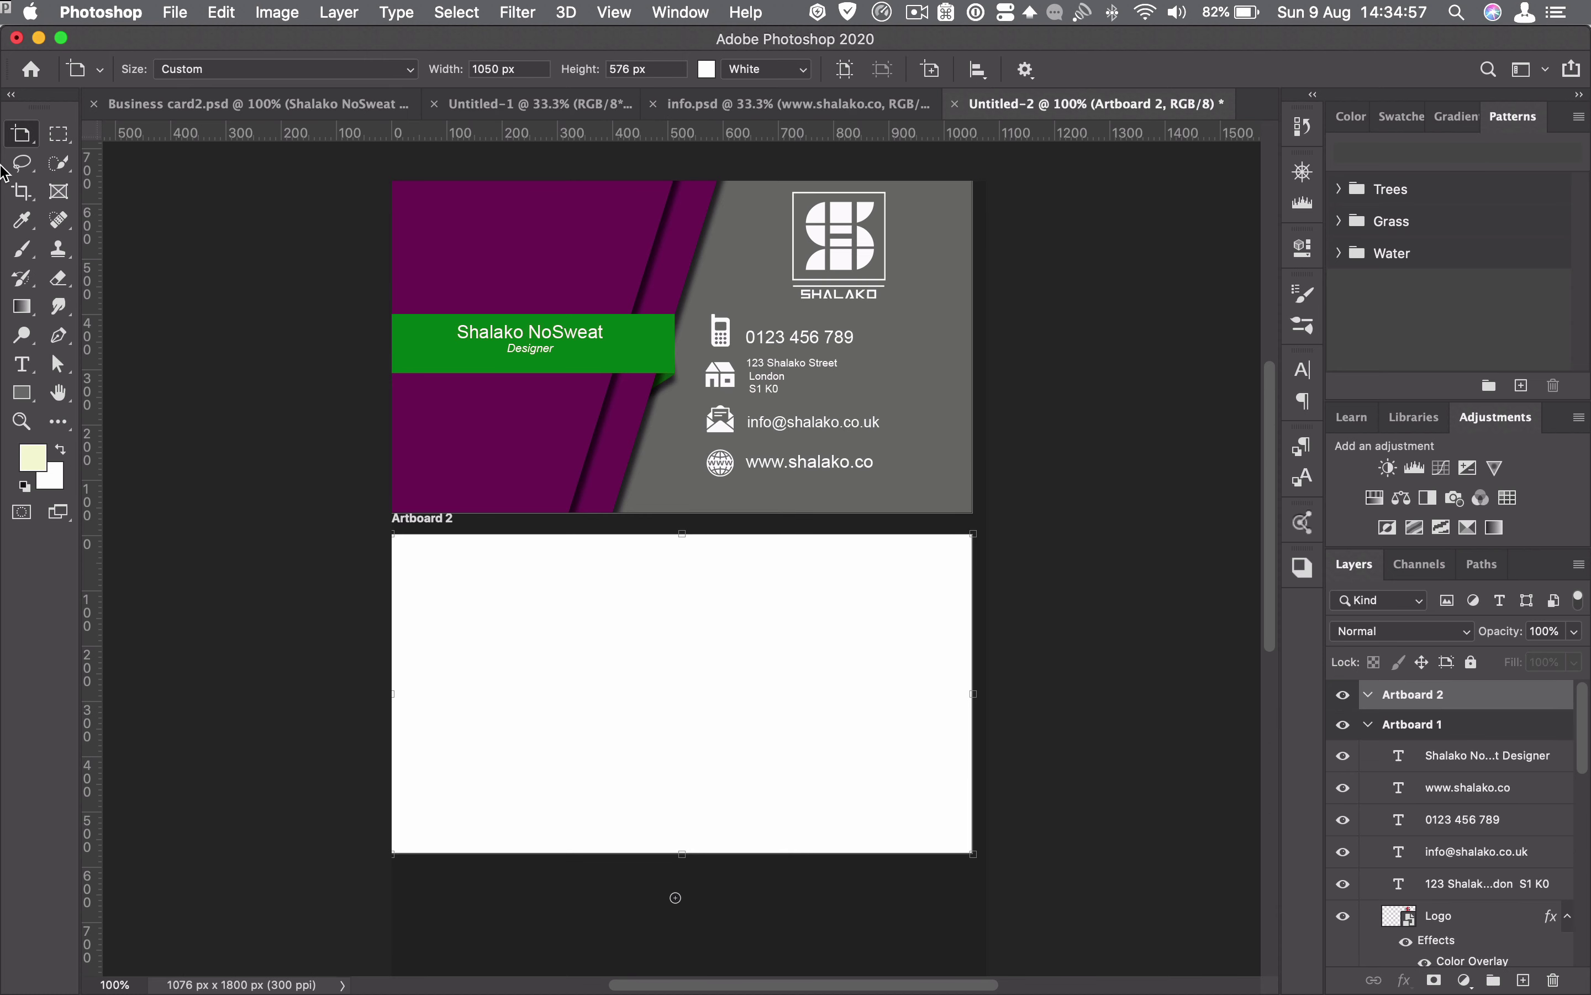
- Cover the second artboard with a rectangle of about 1226 x 660 px filled with the card's dark purple
click(22, 393)
drag(354, 520, 1031, 885)
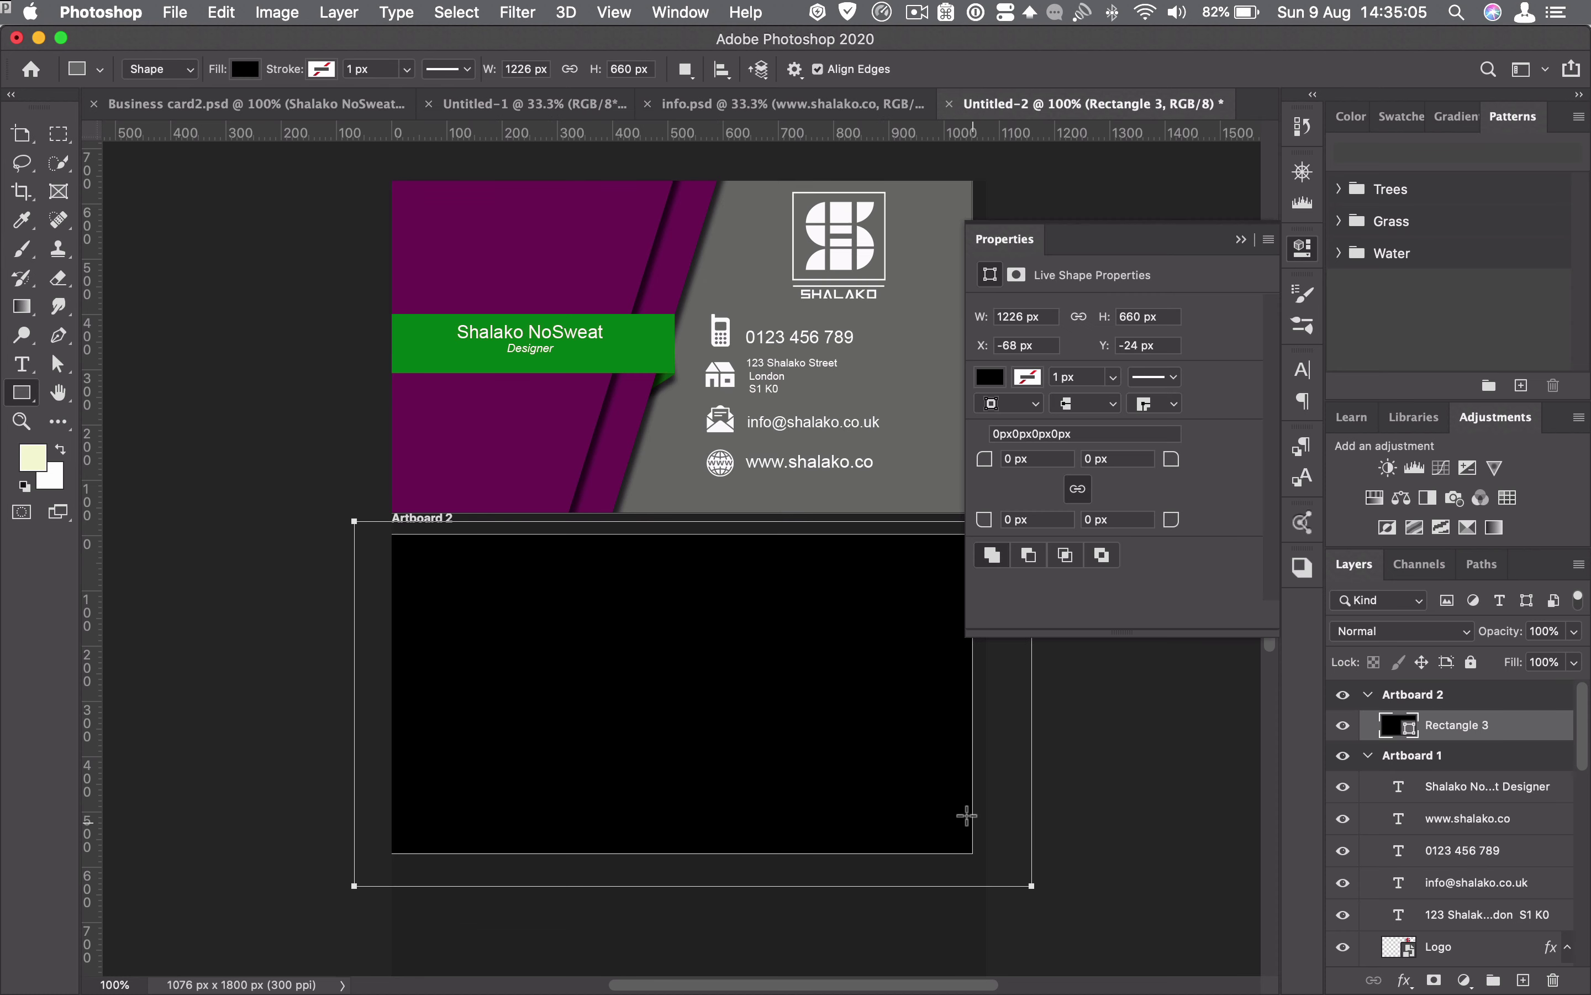
click(989, 377)
click(1134, 499)
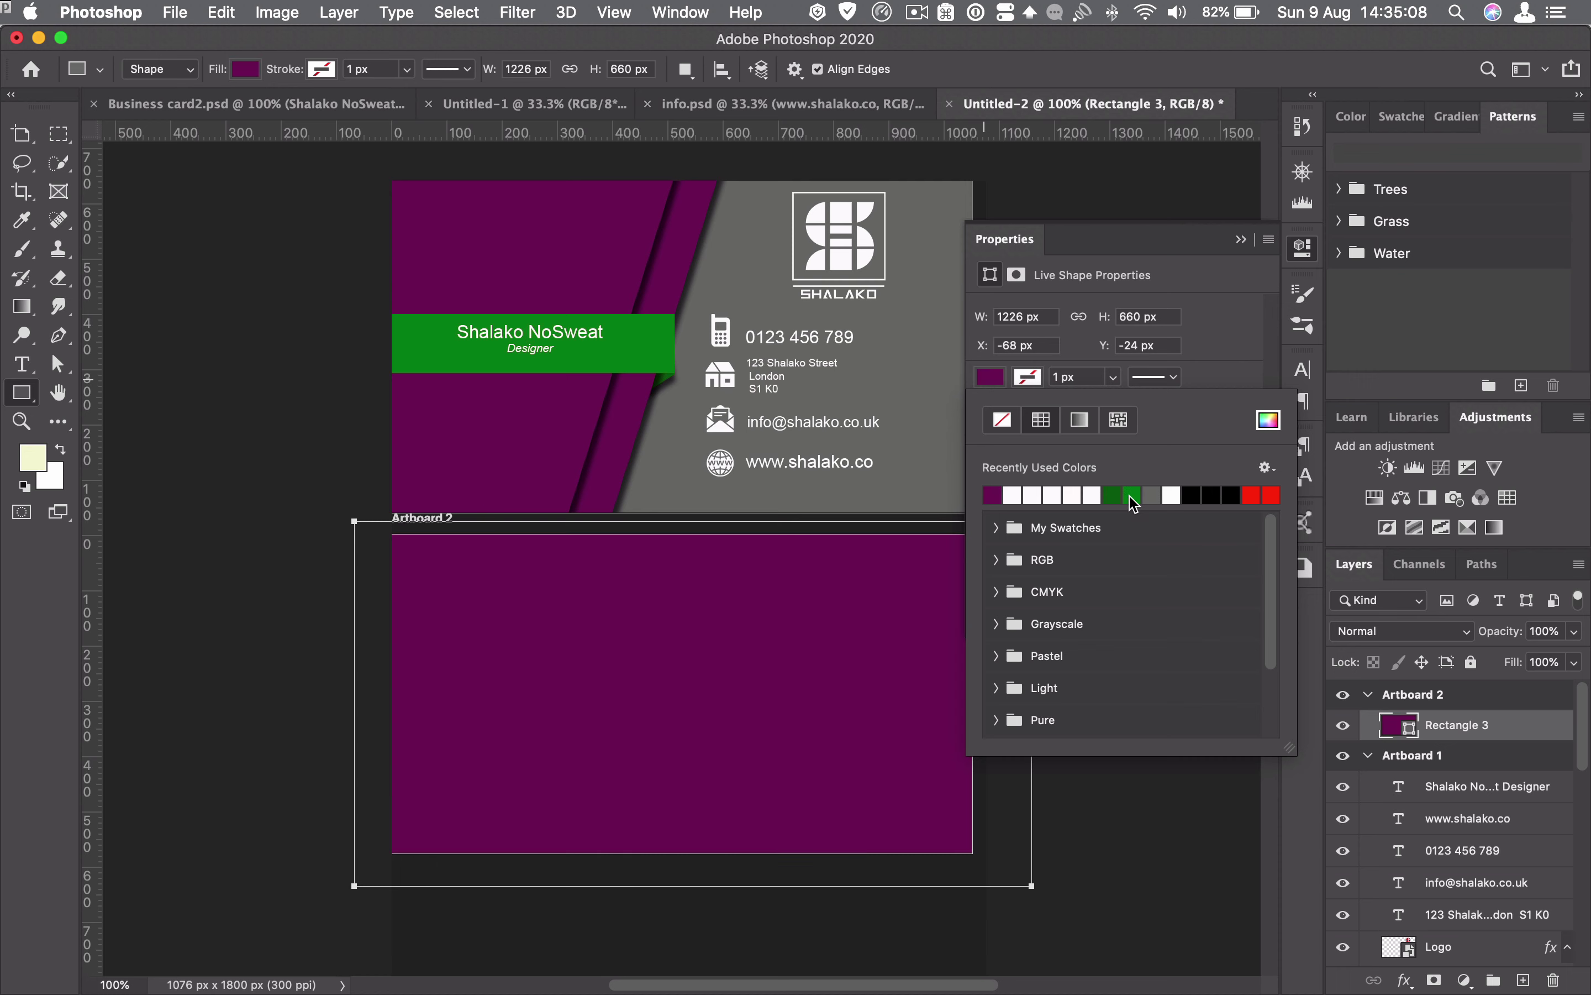
click(1245, 241)
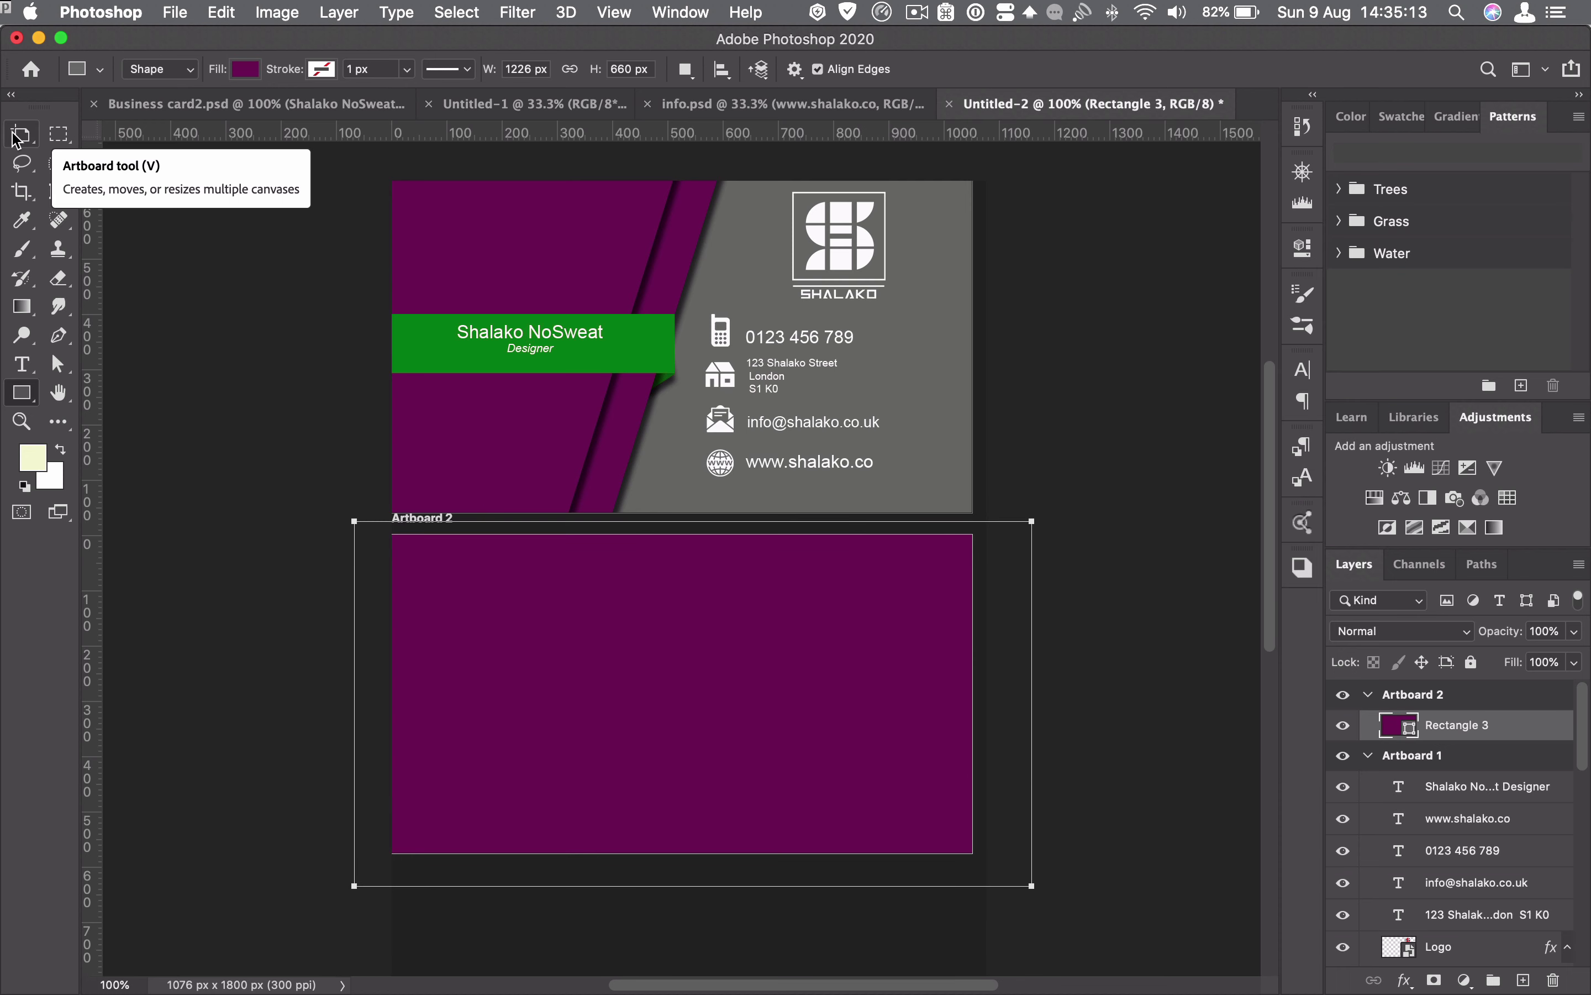
- Draw a four-sided pen shape, about 1046 x 688 px with a slanted left edge, over the second artboard and fill it gray
click(59, 336)
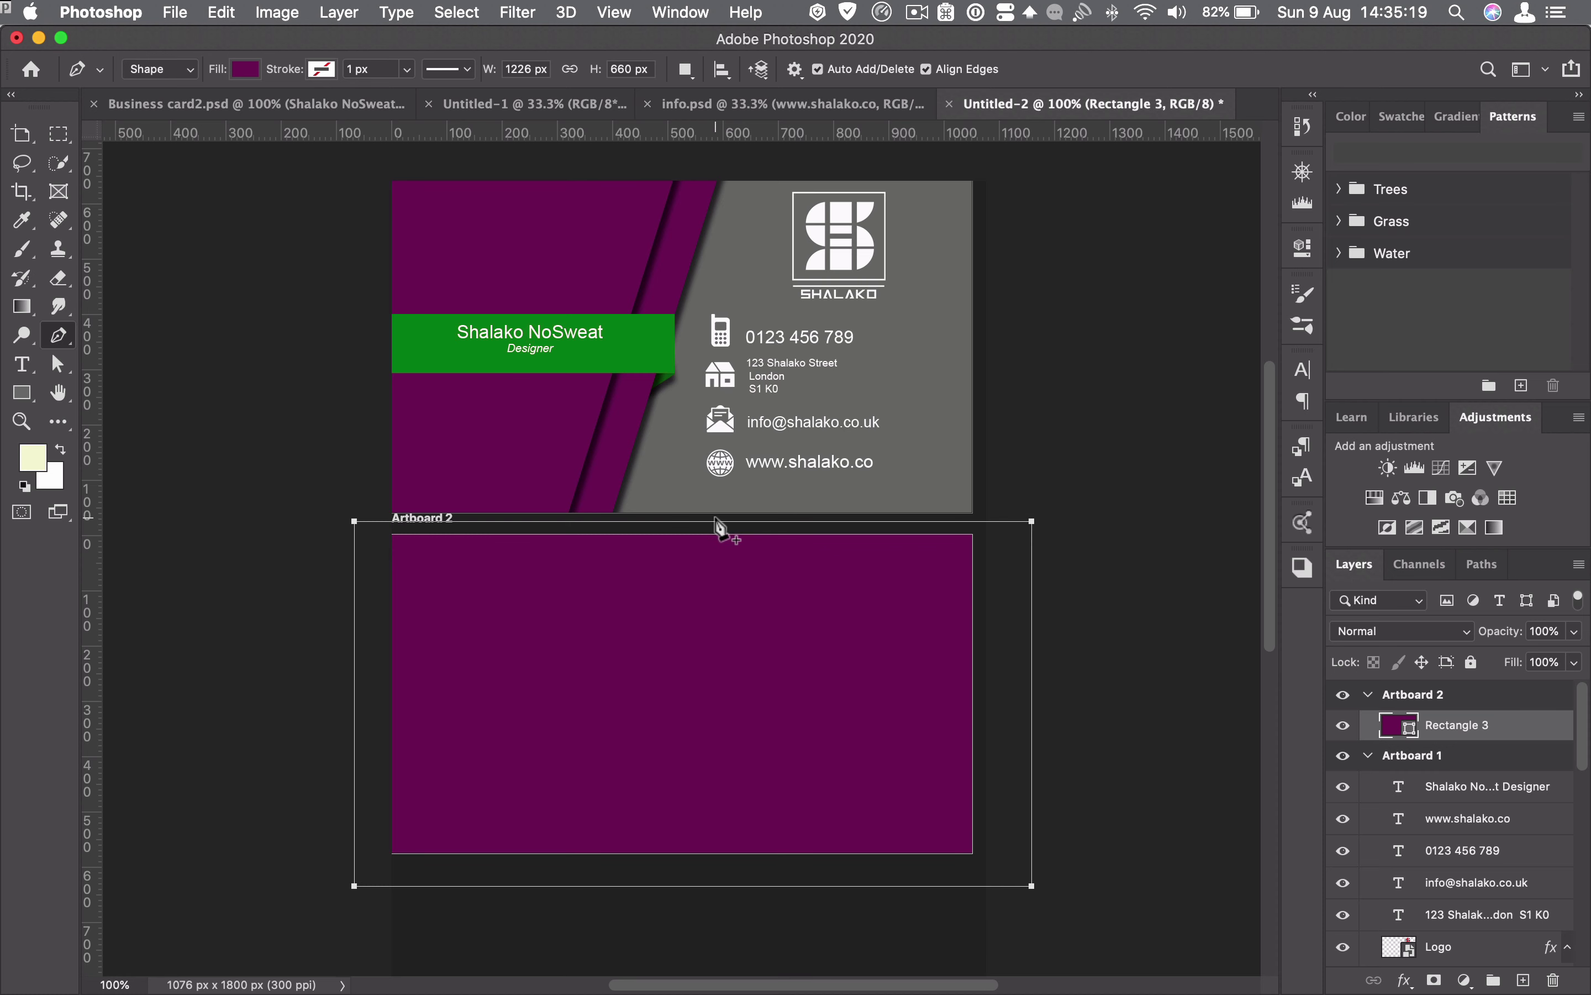
click(465, 891)
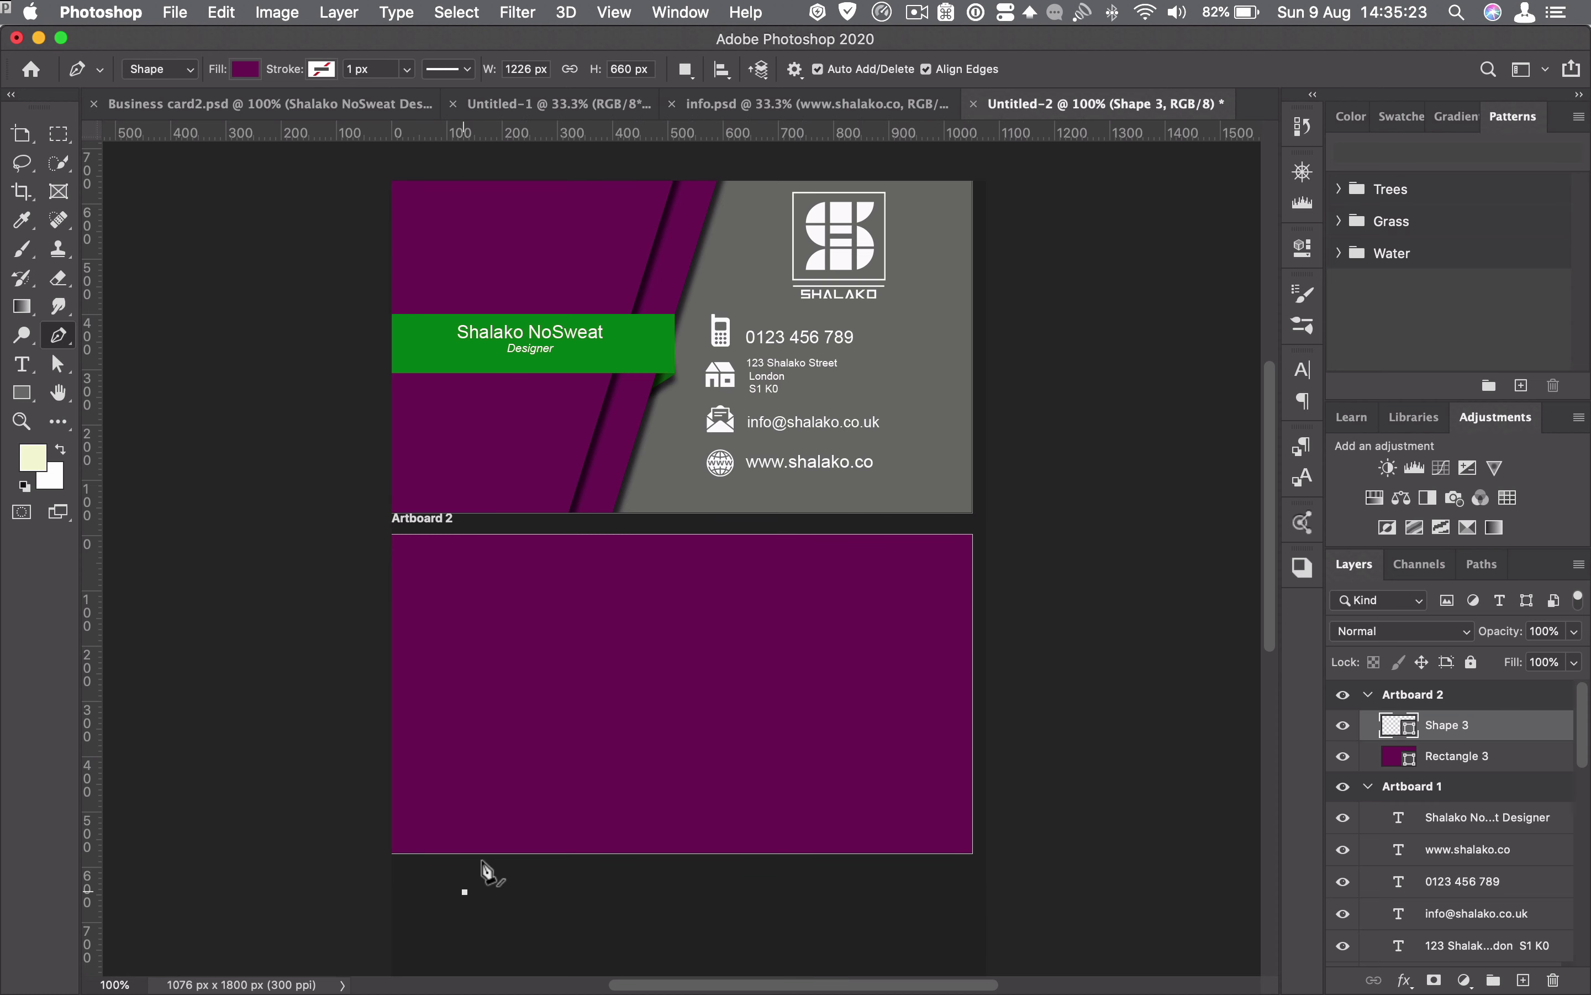
click(688, 519)
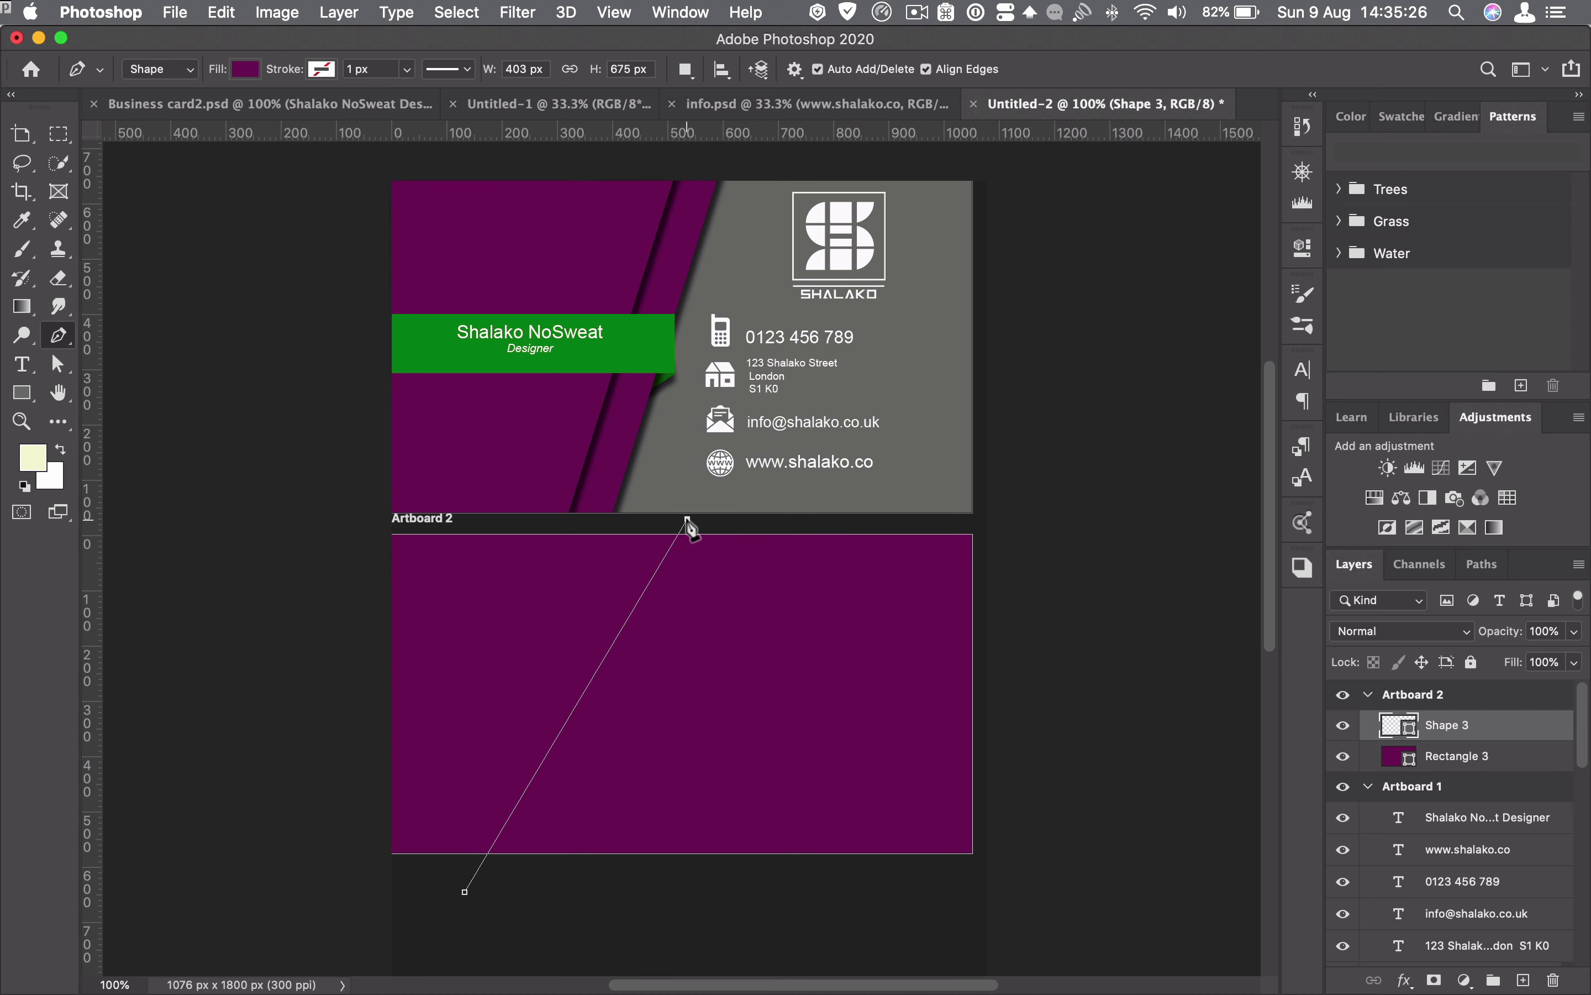
click(1042, 511)
click(1027, 878)
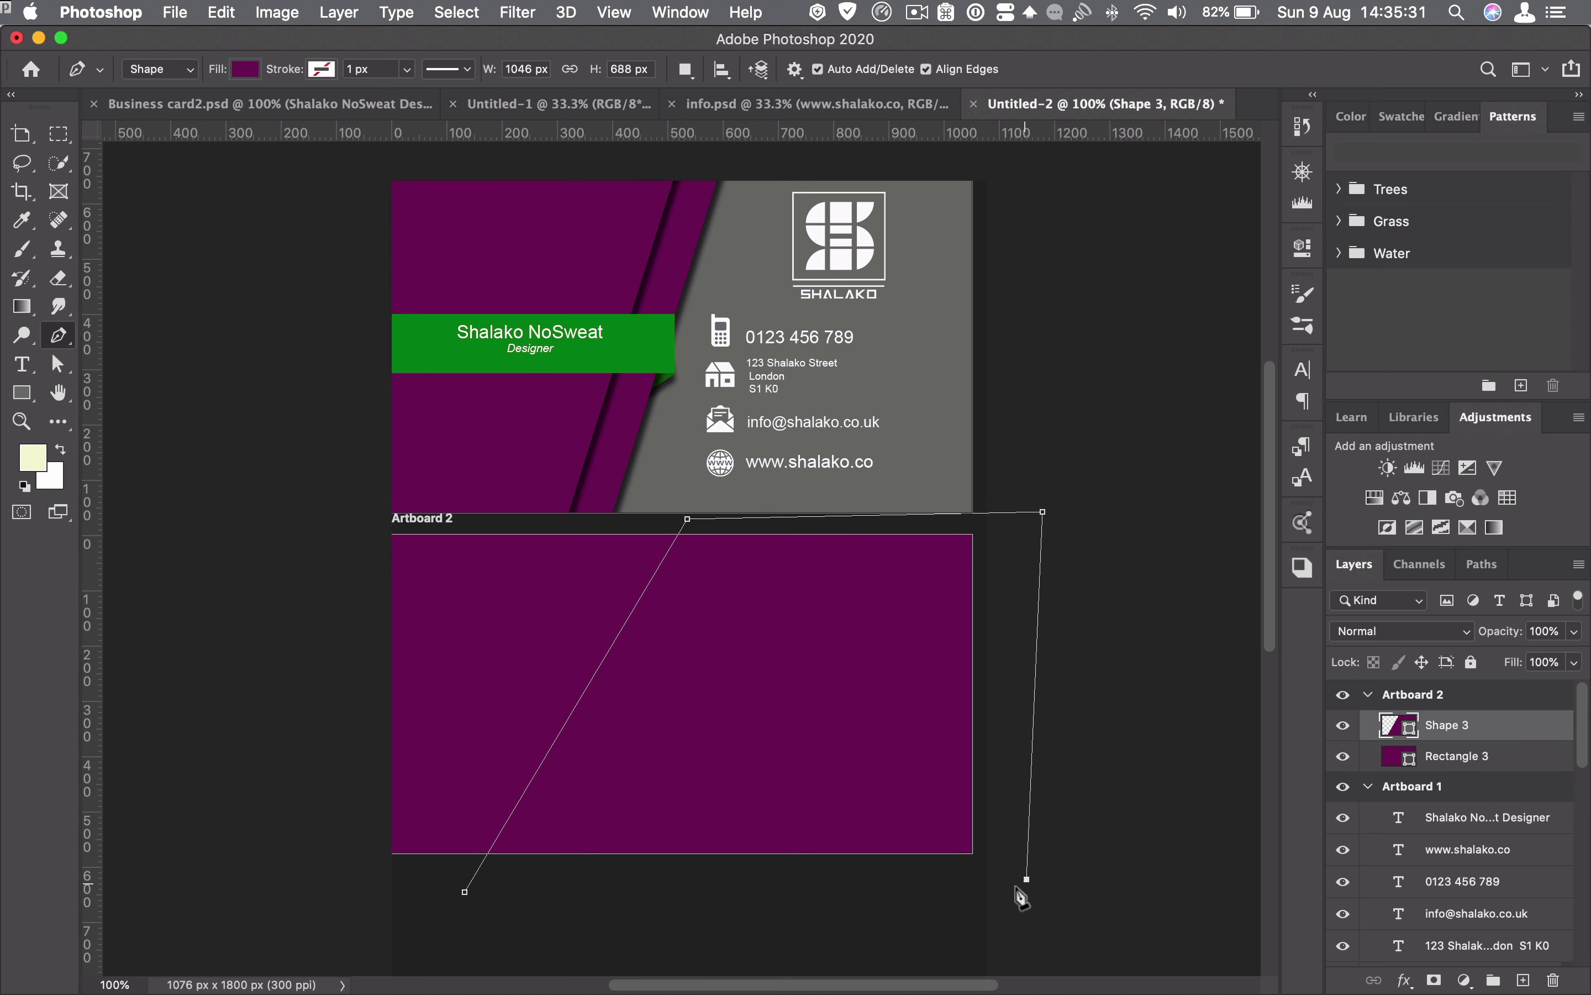
click(465, 891)
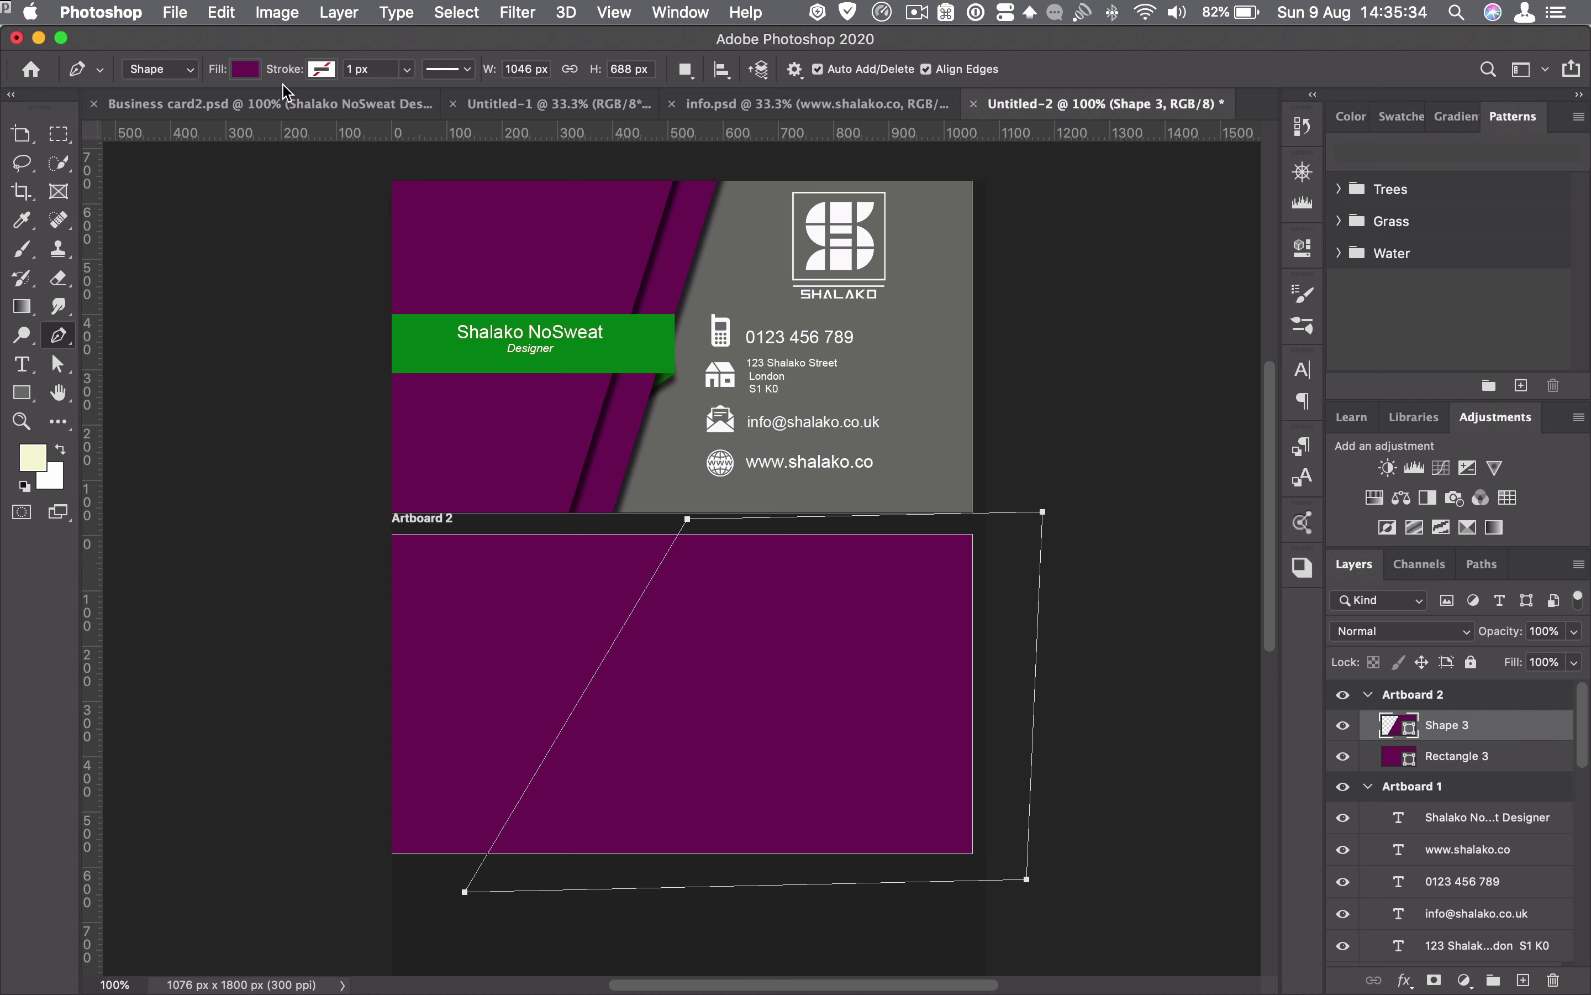
click(242, 69)
click(268, 187)
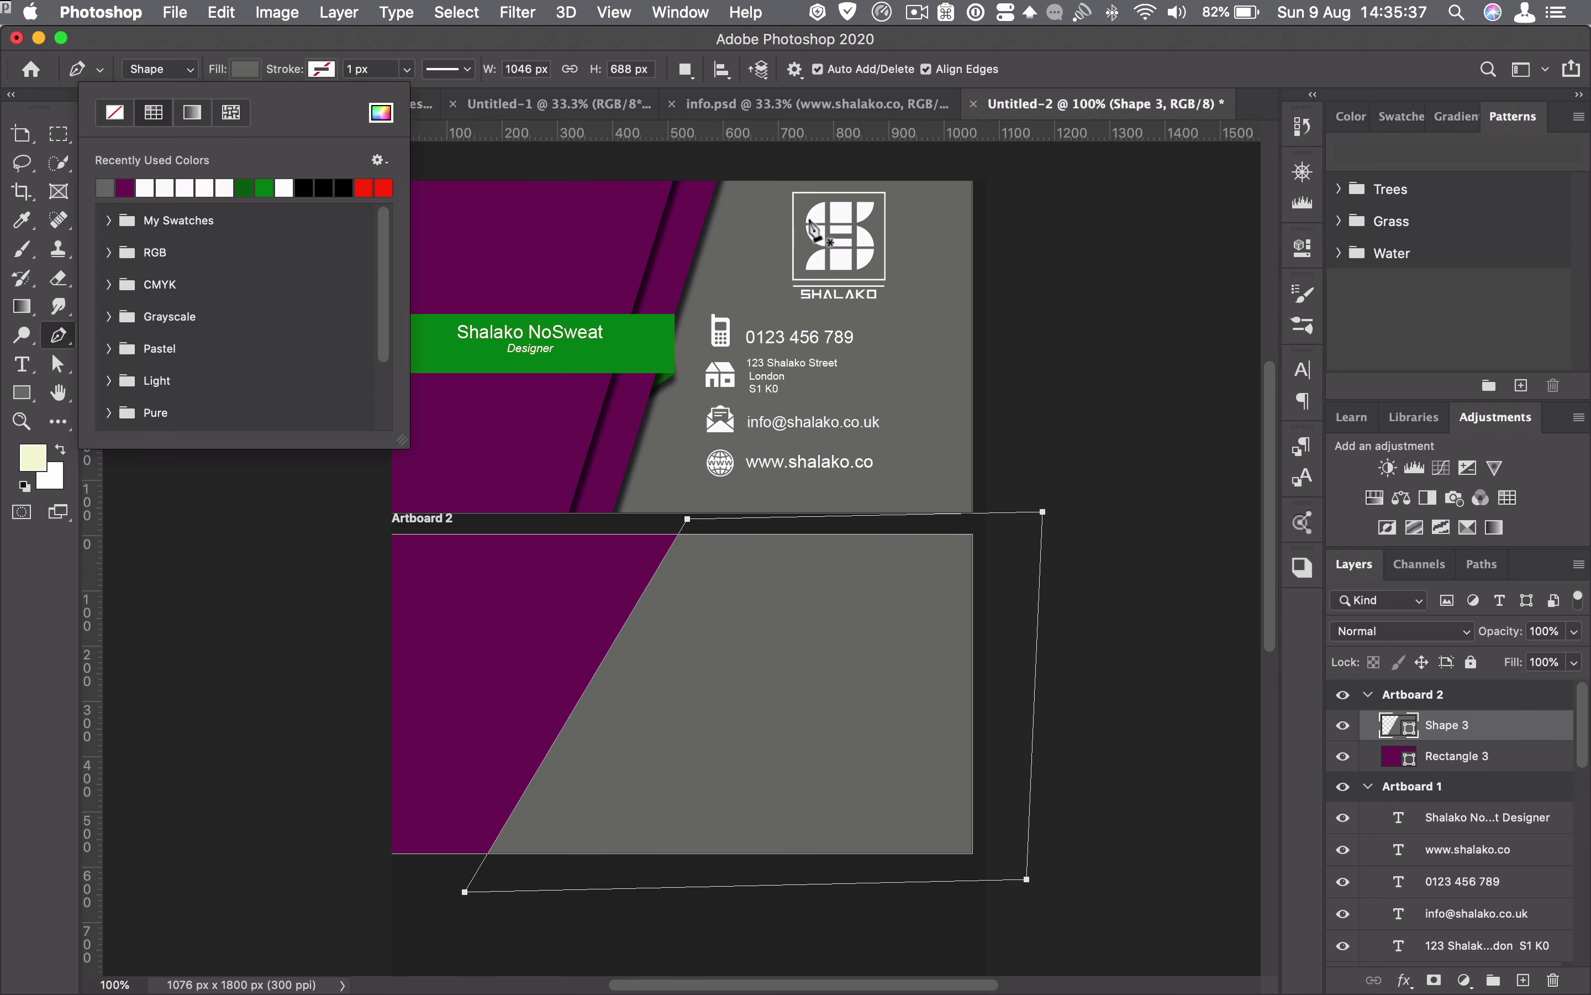
- Add a drop shadow to the gray shape with 64% opacity, 18° angle, 18 px distance, 4% spread and 10 px size
click(22, 135)
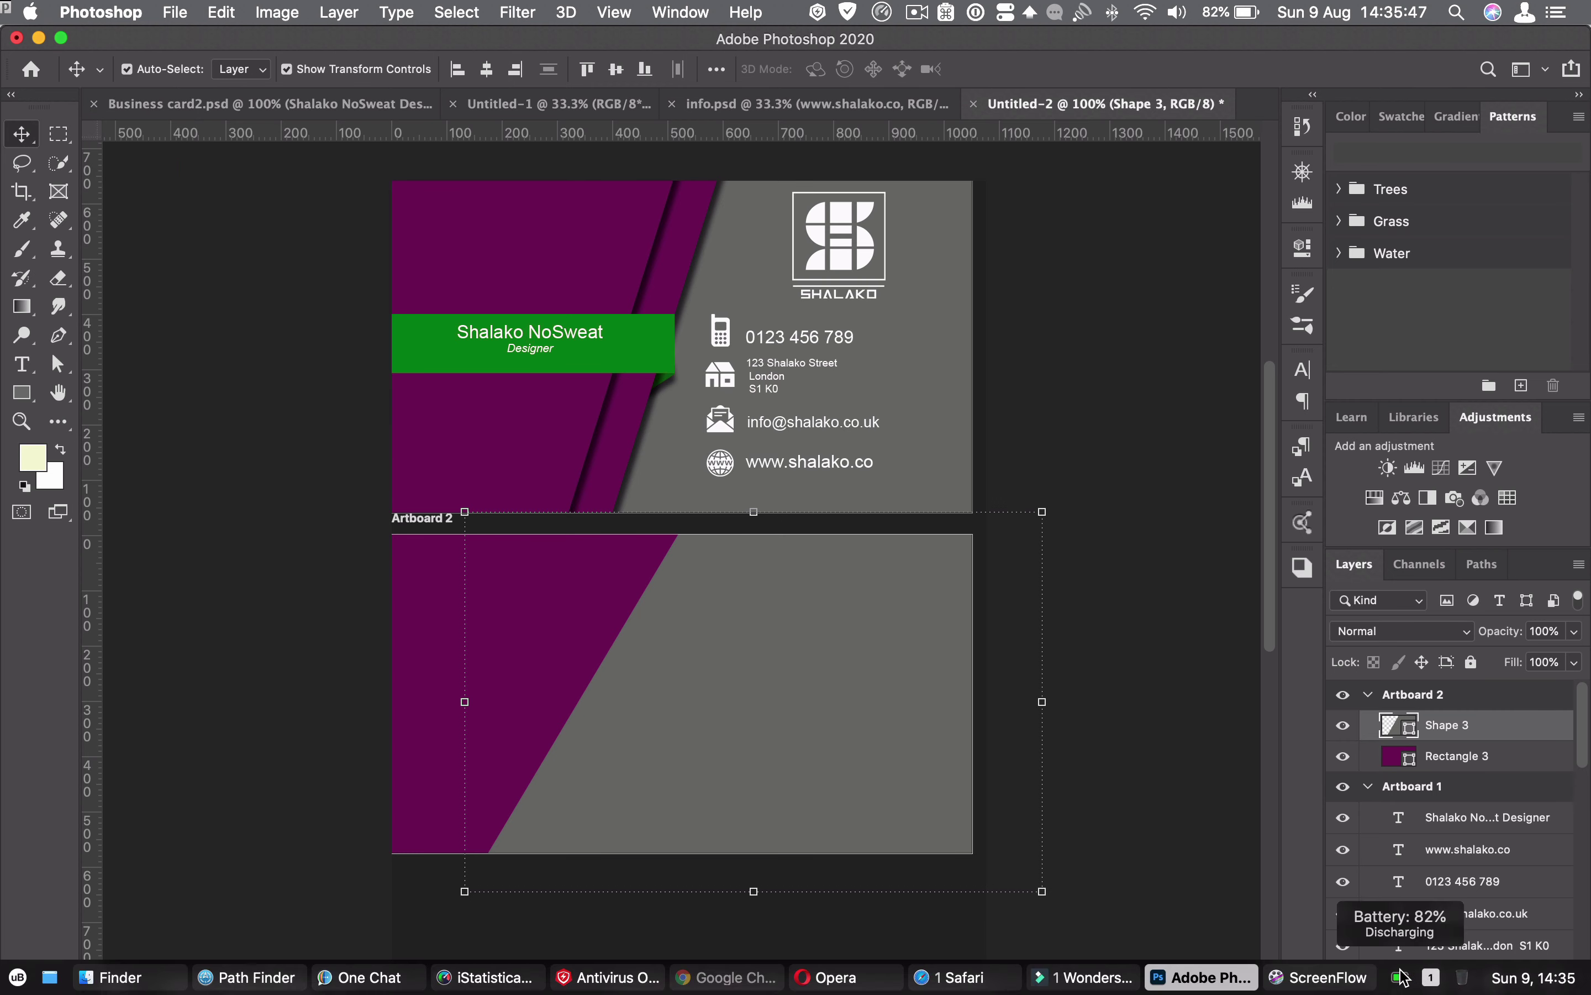
click(1405, 980)
click(1424, 943)
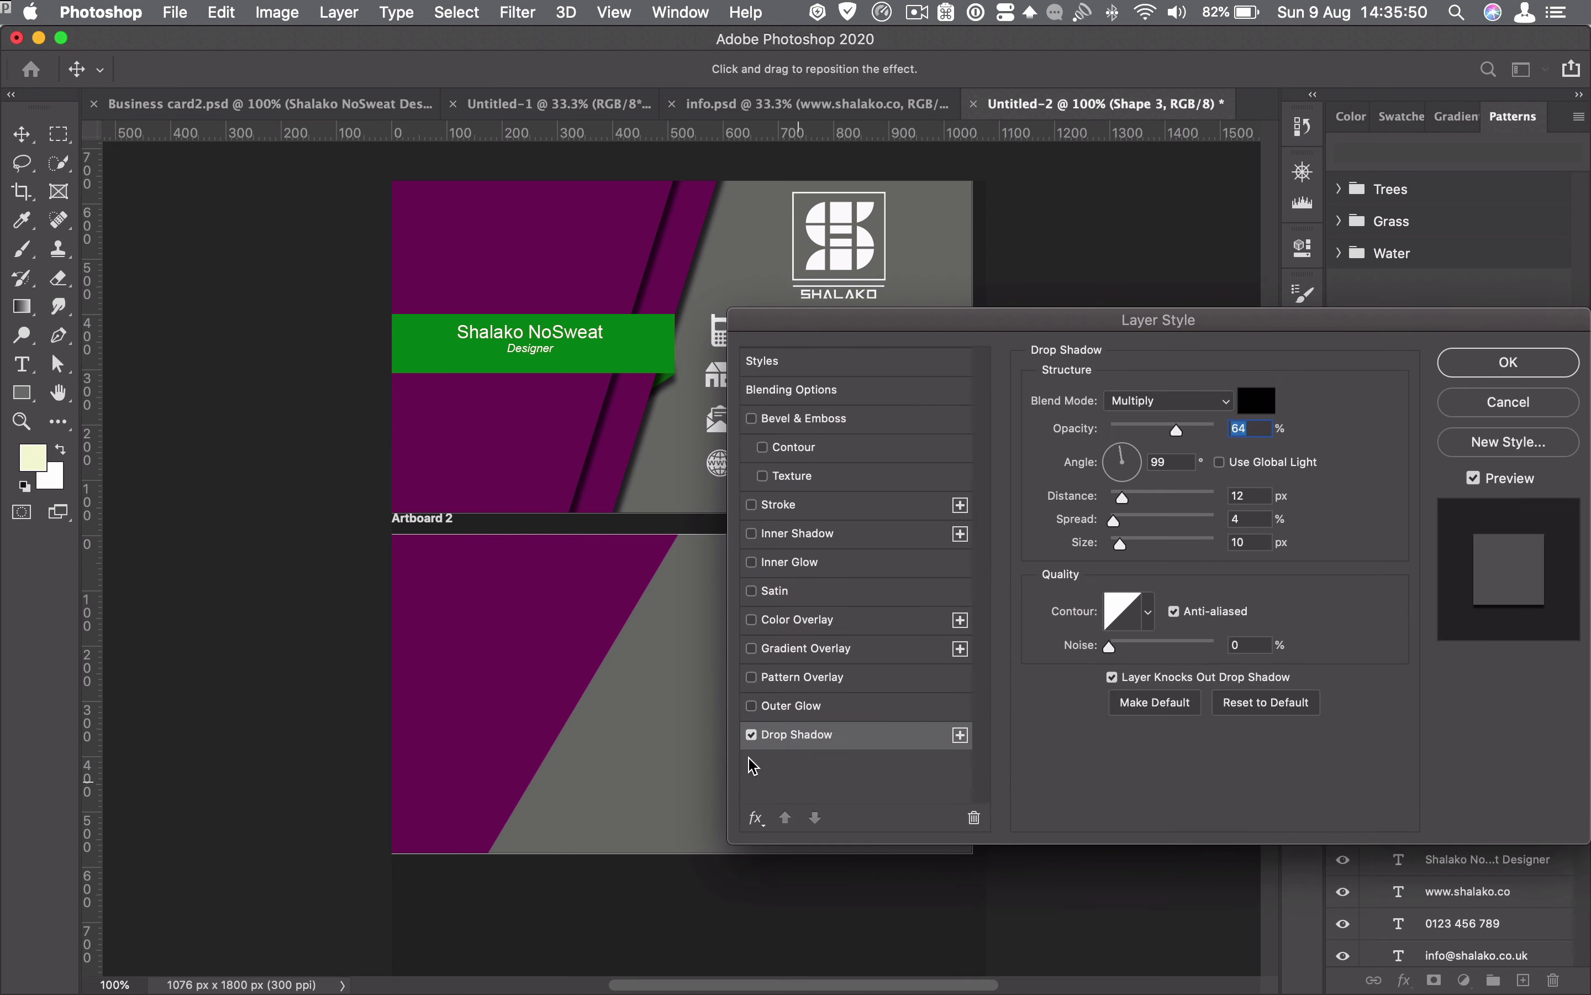
mouse_move(692, 754)
mouse_down()
mouse_move(675, 753)
mouse_move(687, 760)
mouse_up()
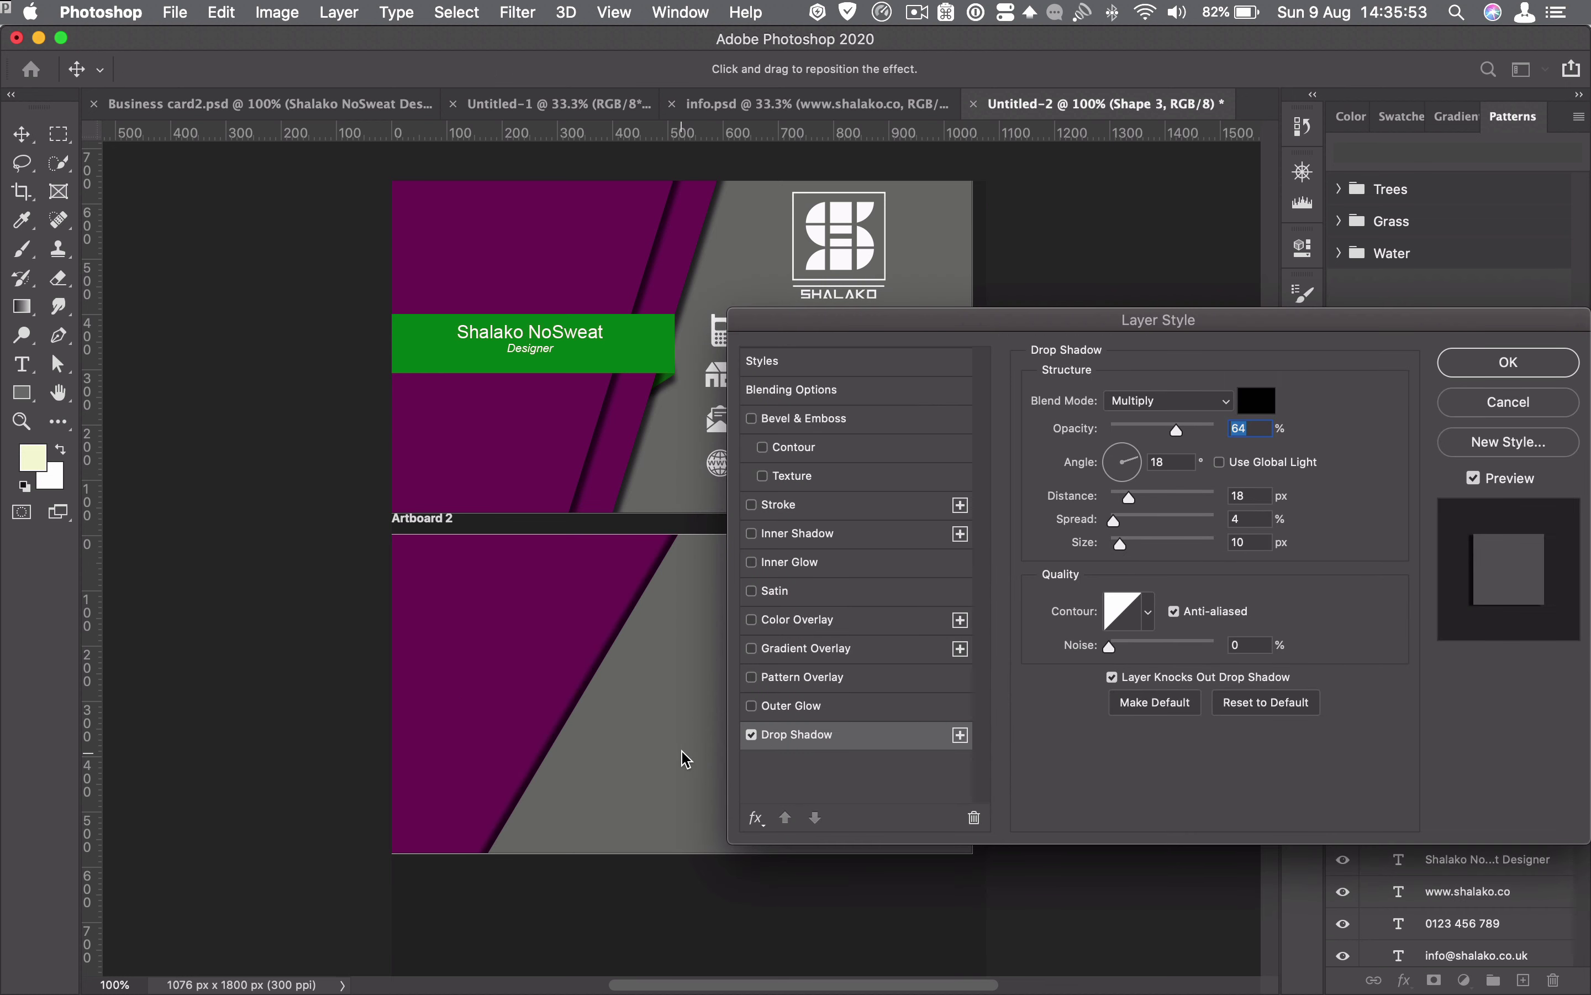
click(1487, 362)
- Duplicate the gray shape with its shadow and shift the copy right to form a diagonal stripe
drag(1443, 725, 1520, 983)
drag(776, 756, 847, 746)
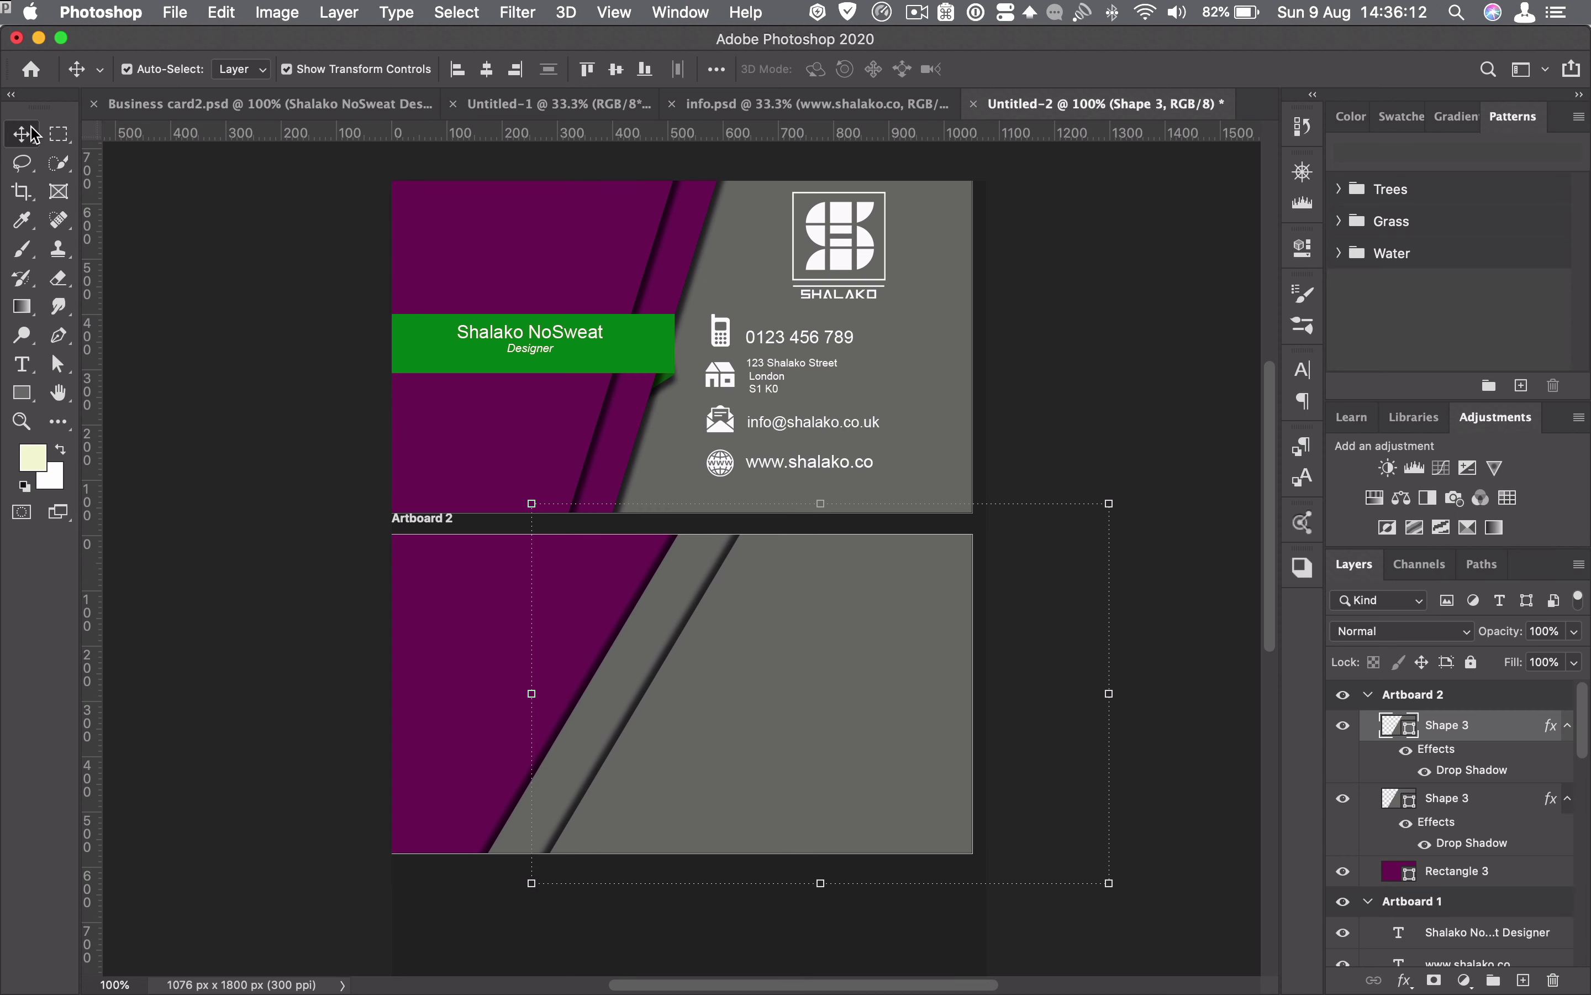
- Duplicate the Shalako logo from the front onto the purple area of the second artboard
click(841, 219)
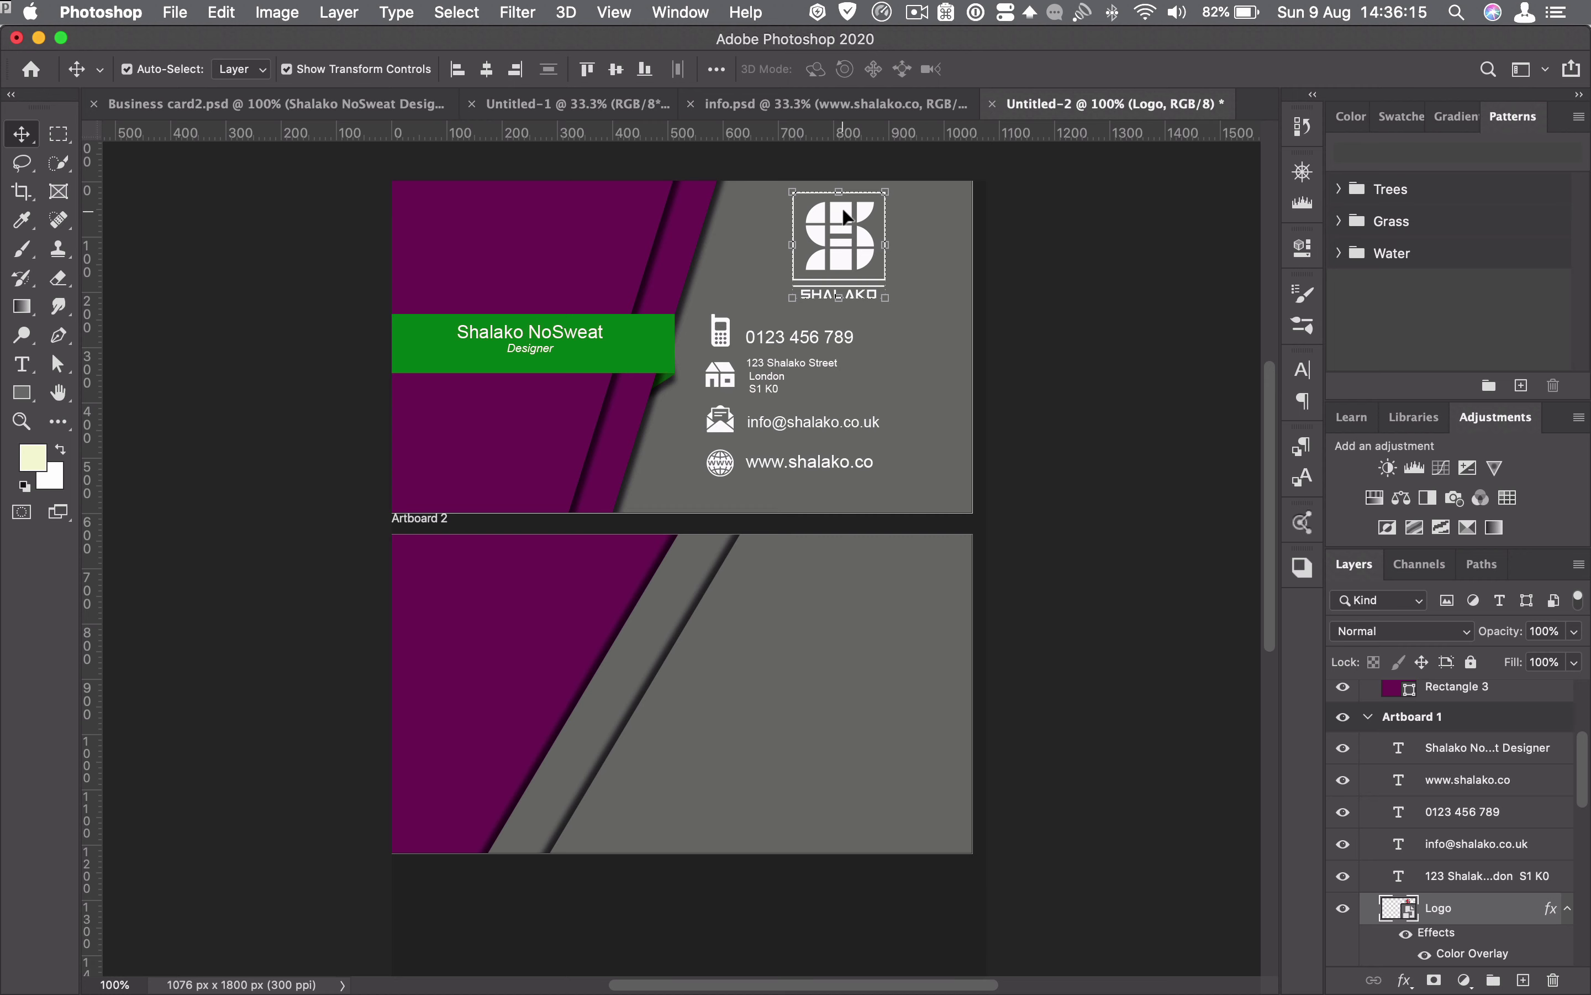
drag(848, 219, 500, 595)
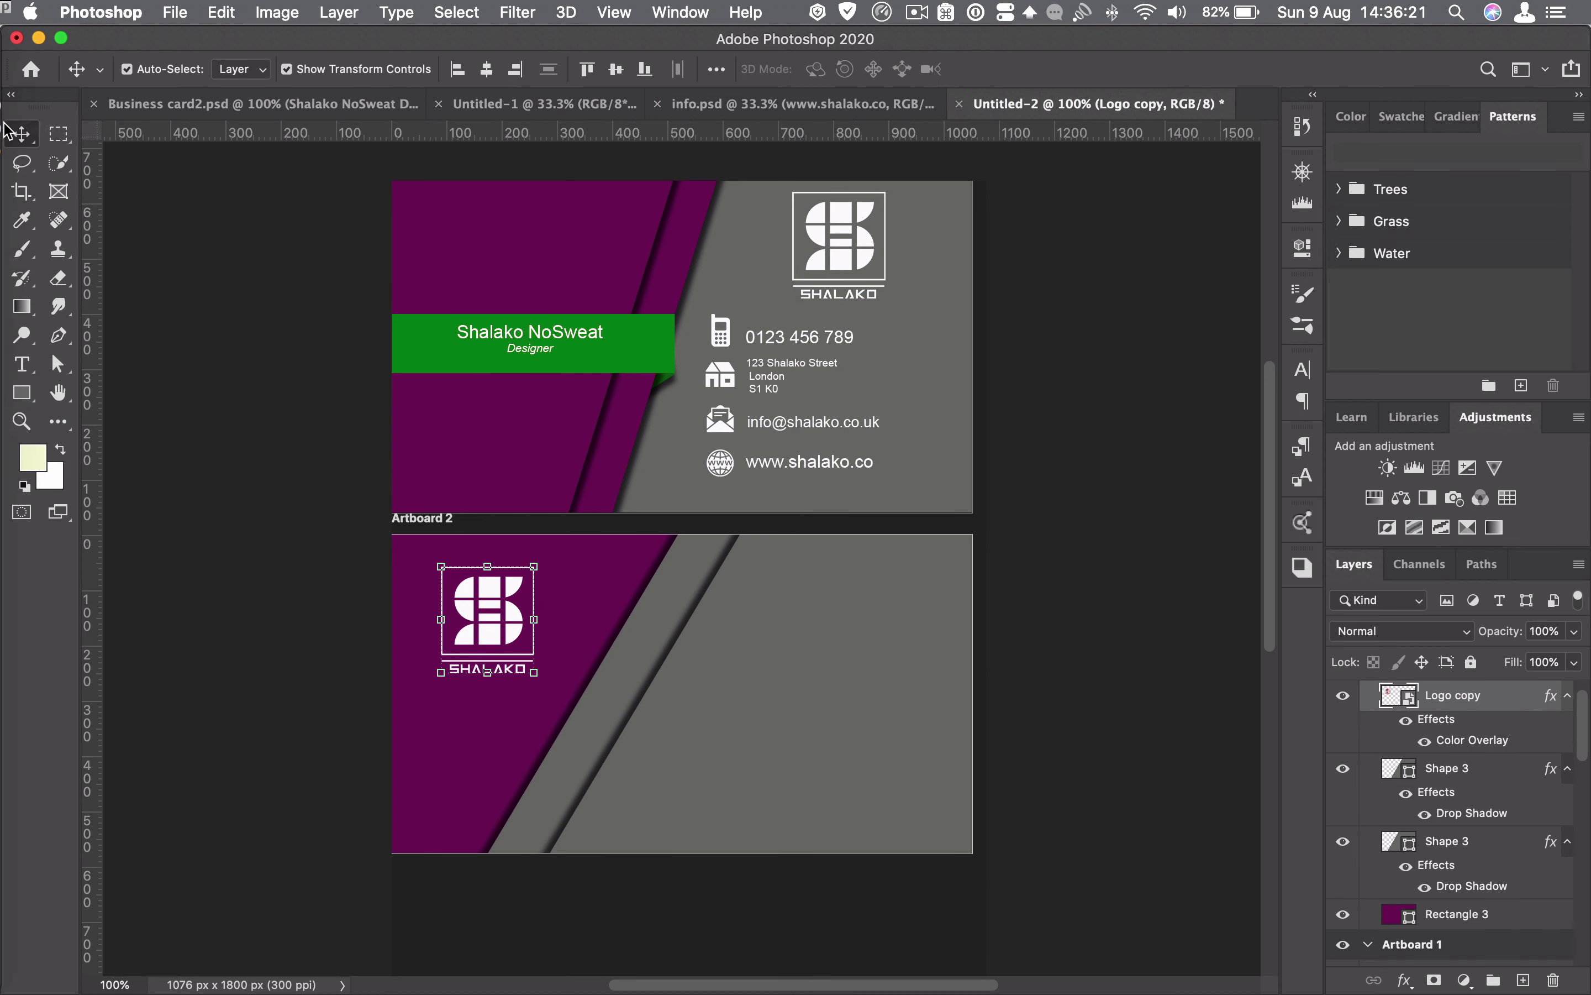
- Draw a rectangle of about 807 x 122 px across the lower right of the second artboard and fill it with the ribbon green
click(20, 397)
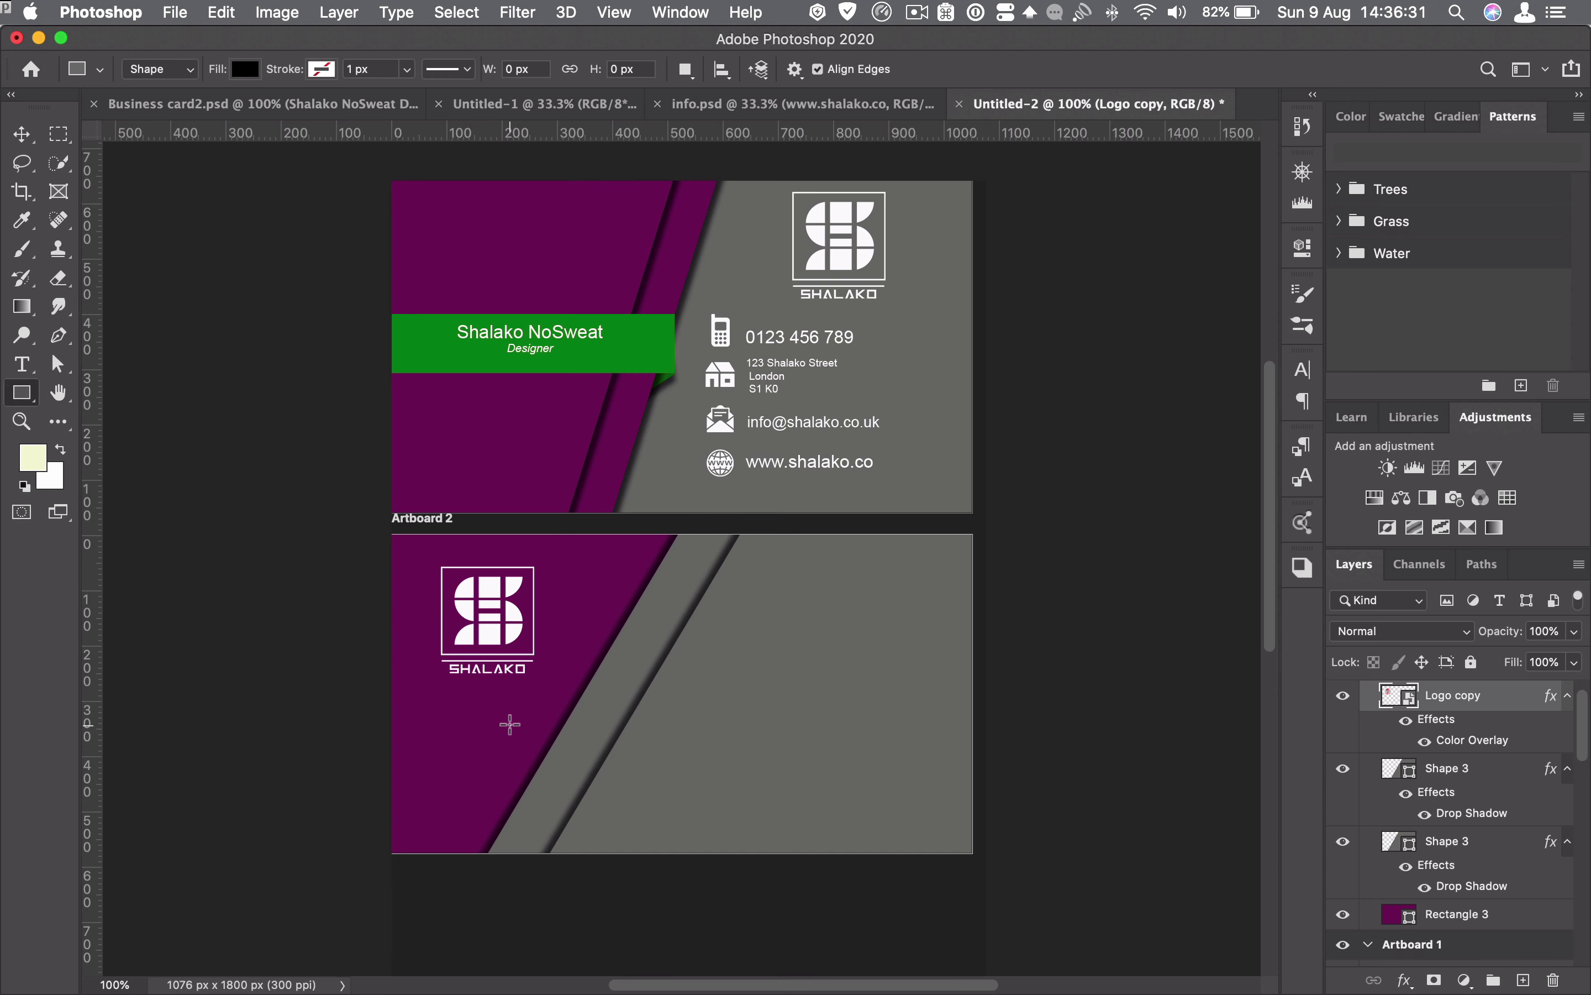
drag(509, 725, 973, 793)
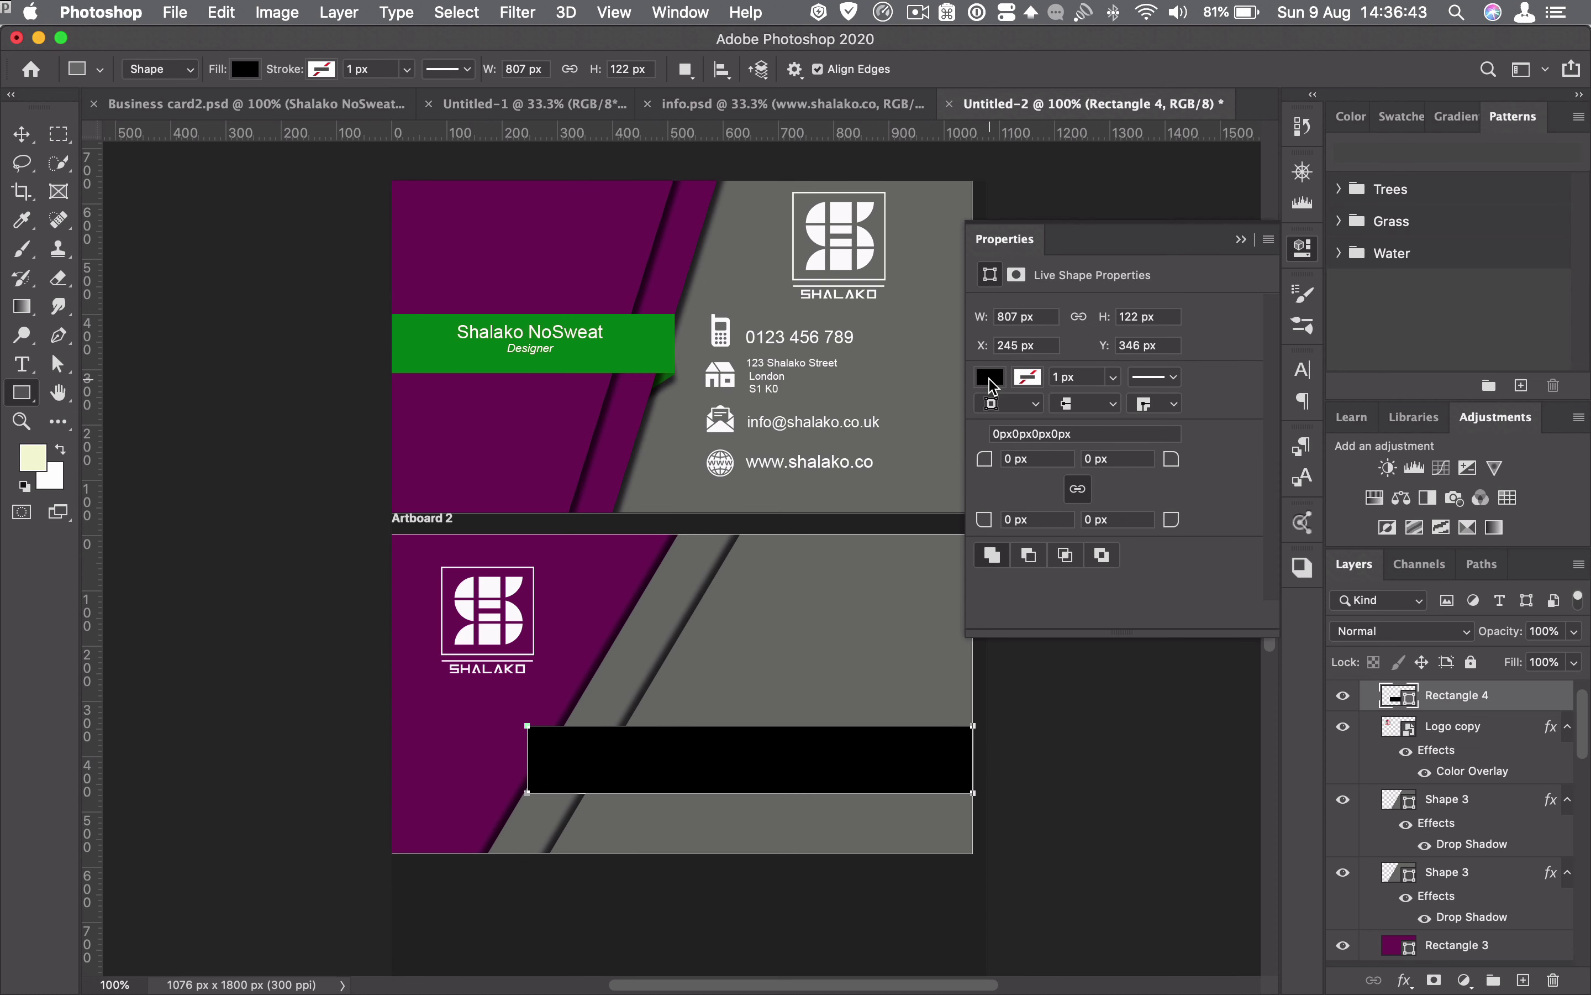
click(992, 379)
click(1156, 494)
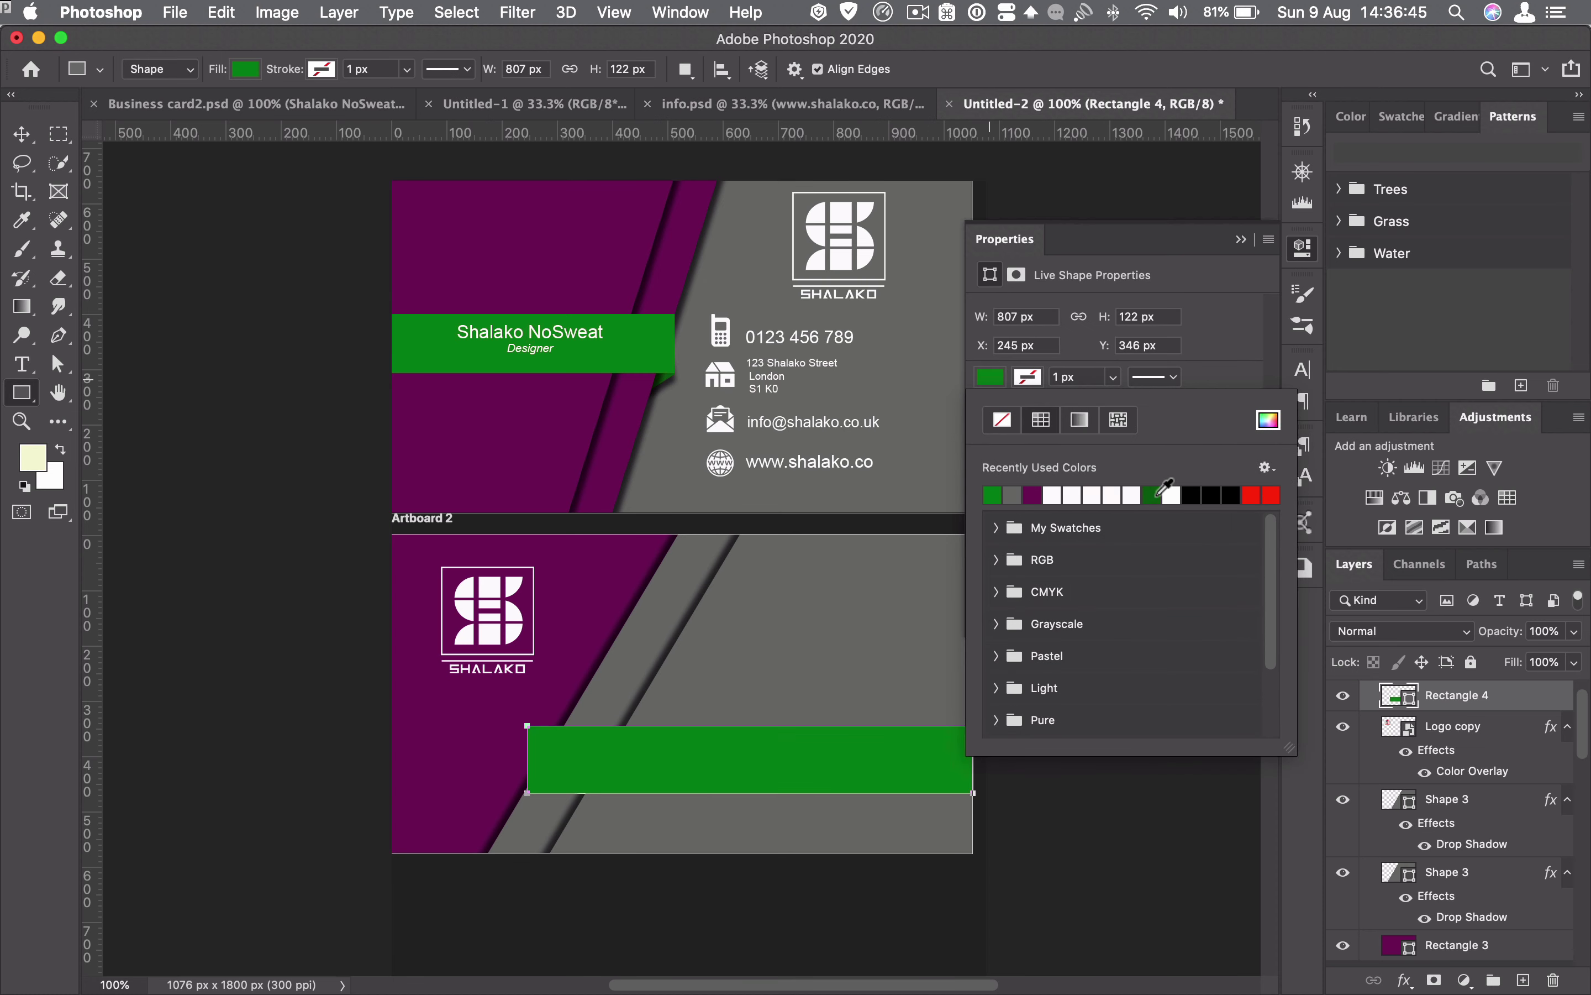
click(1241, 241)
- Add a drop shadow to the green name ribbon on the front, cast just below its lower edge
click(20, 135)
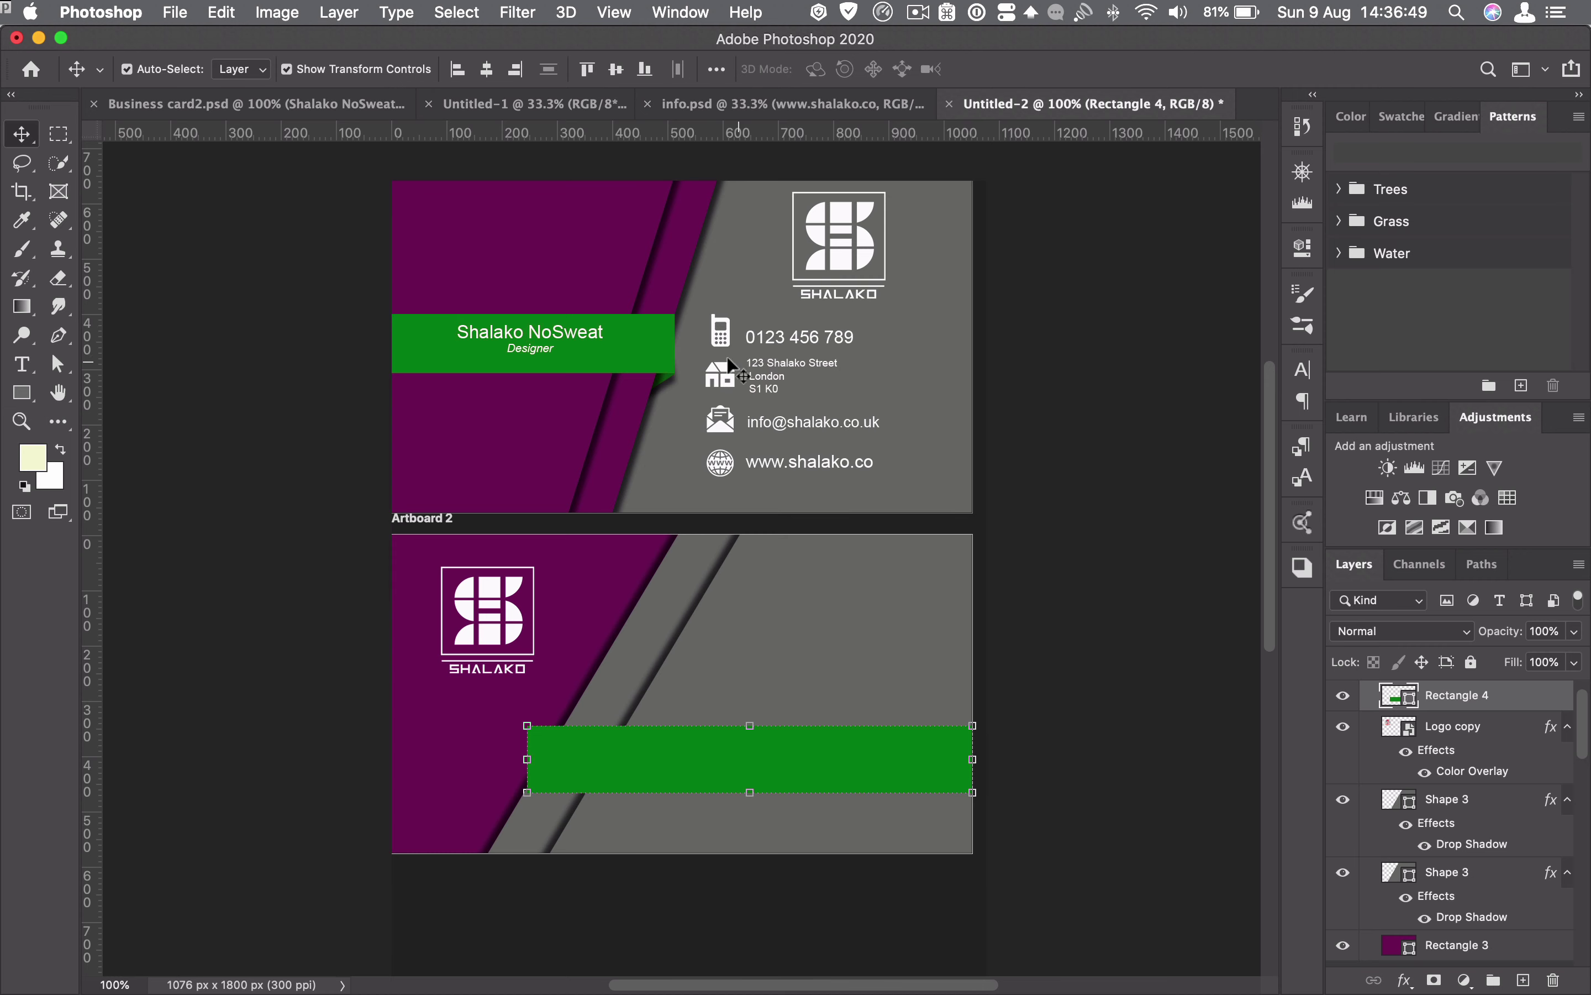
click(609, 351)
mouse_move(1455, 990)
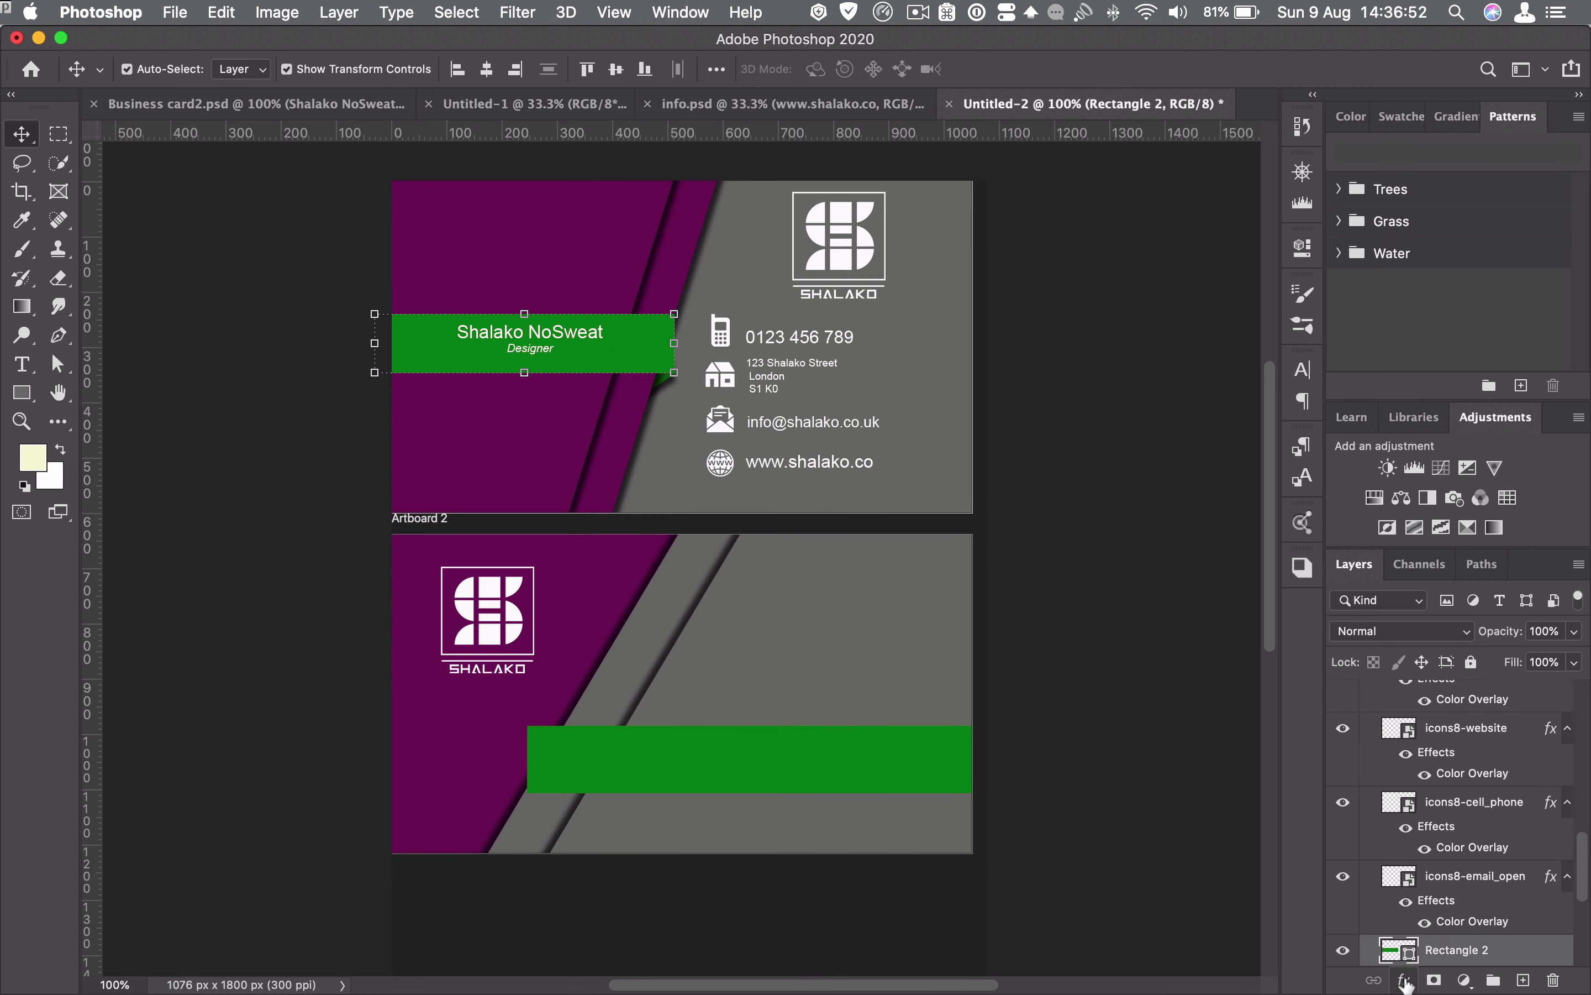
click(1406, 980)
click(1404, 937)
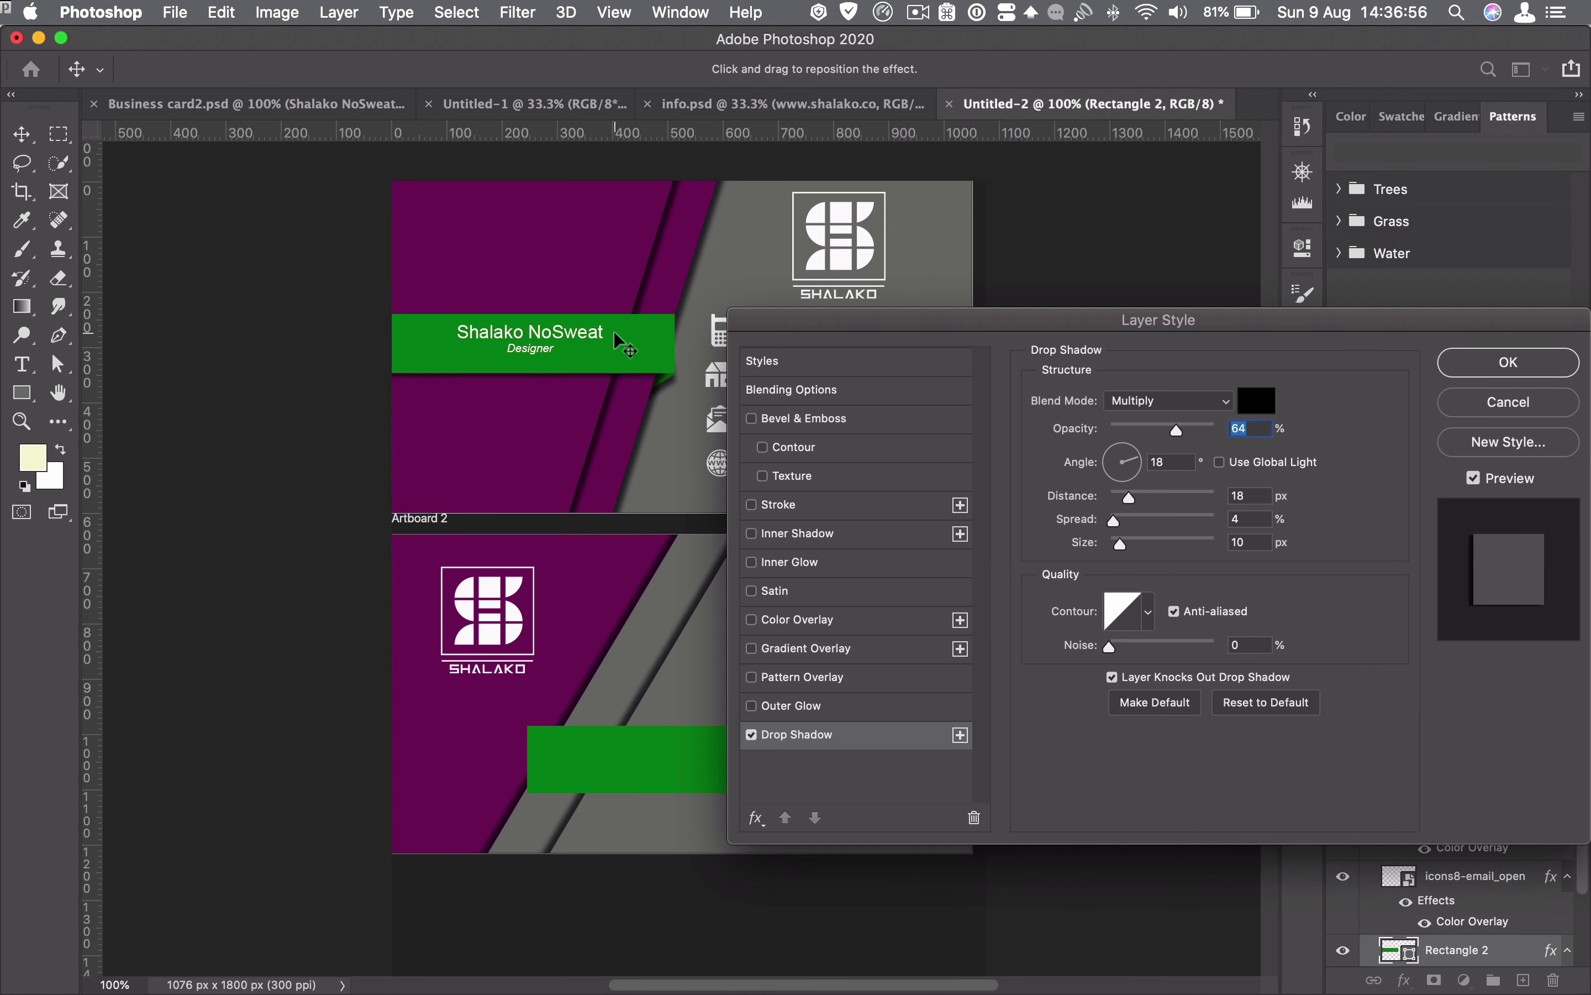
drag(615, 332, 619, 335)
click(1510, 362)
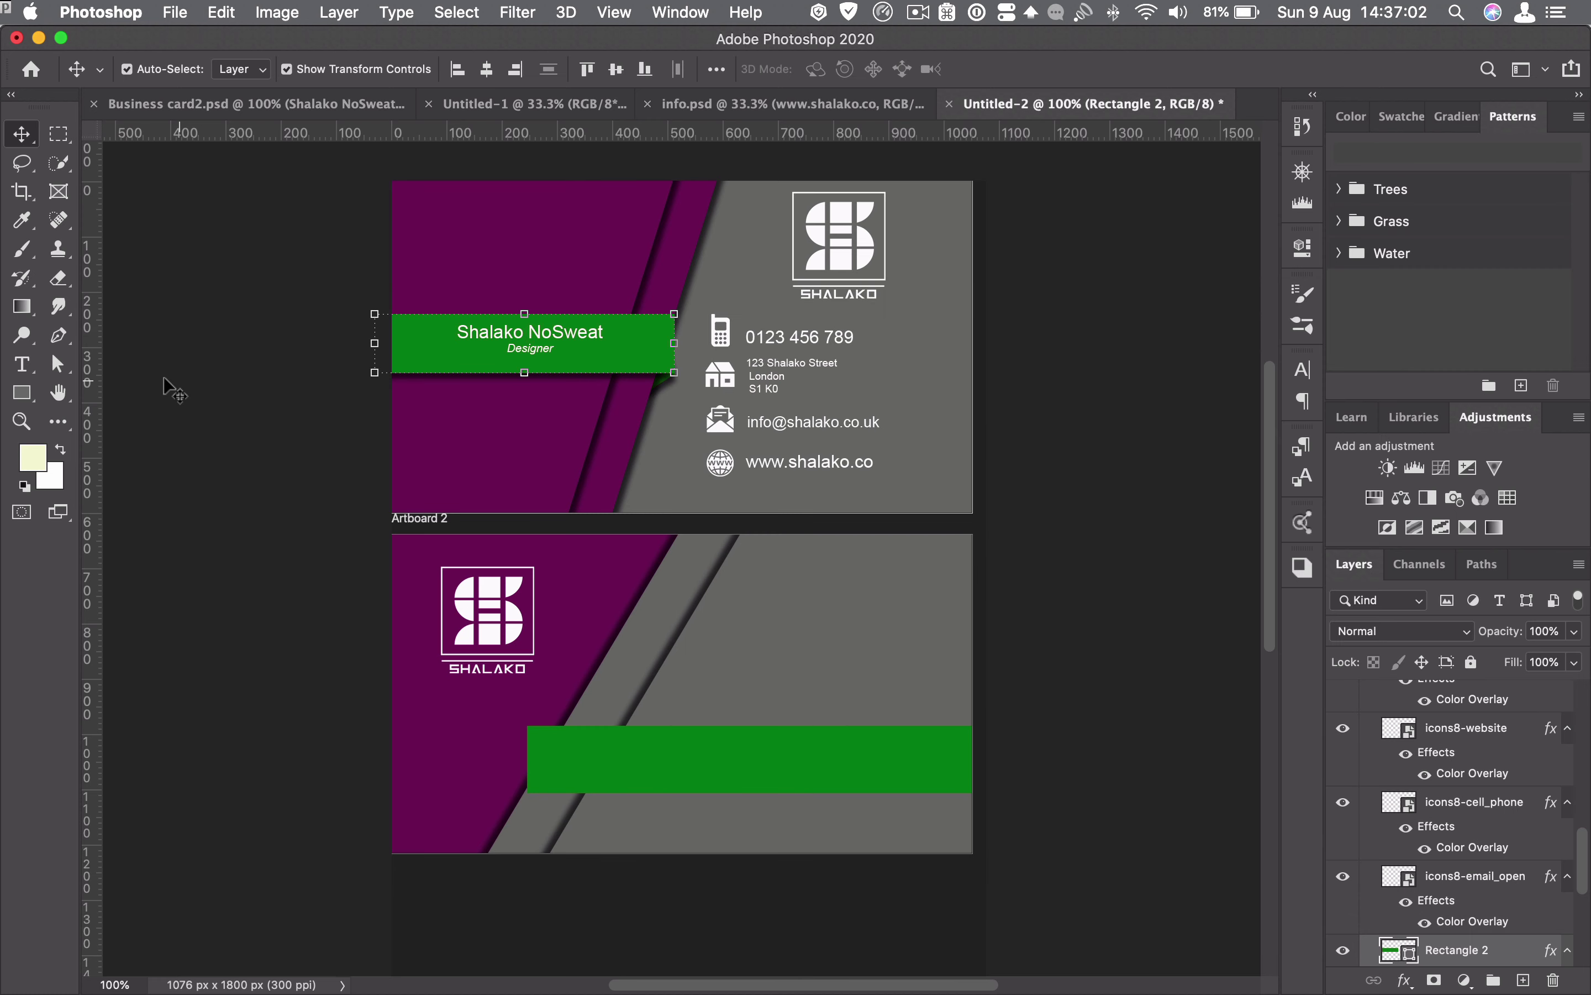
- Draw a green triangular fold, about 146 x 184 px, at the back ribbon's left end and place it behind the gray shapes
click(703, 761)
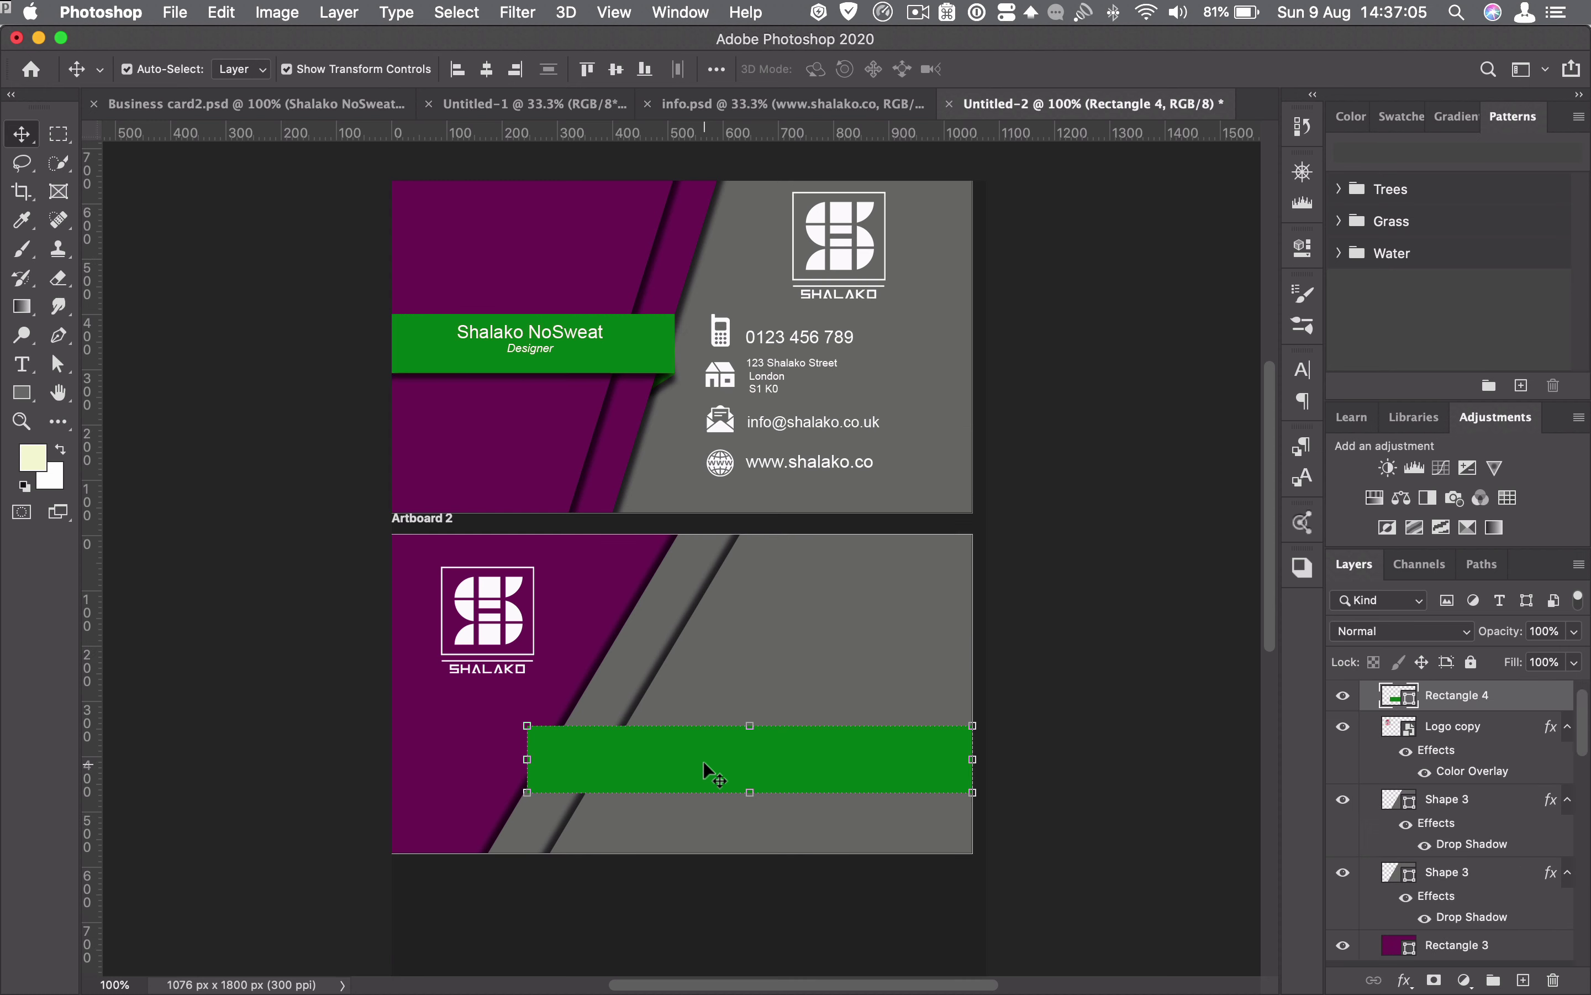
click(58, 335)
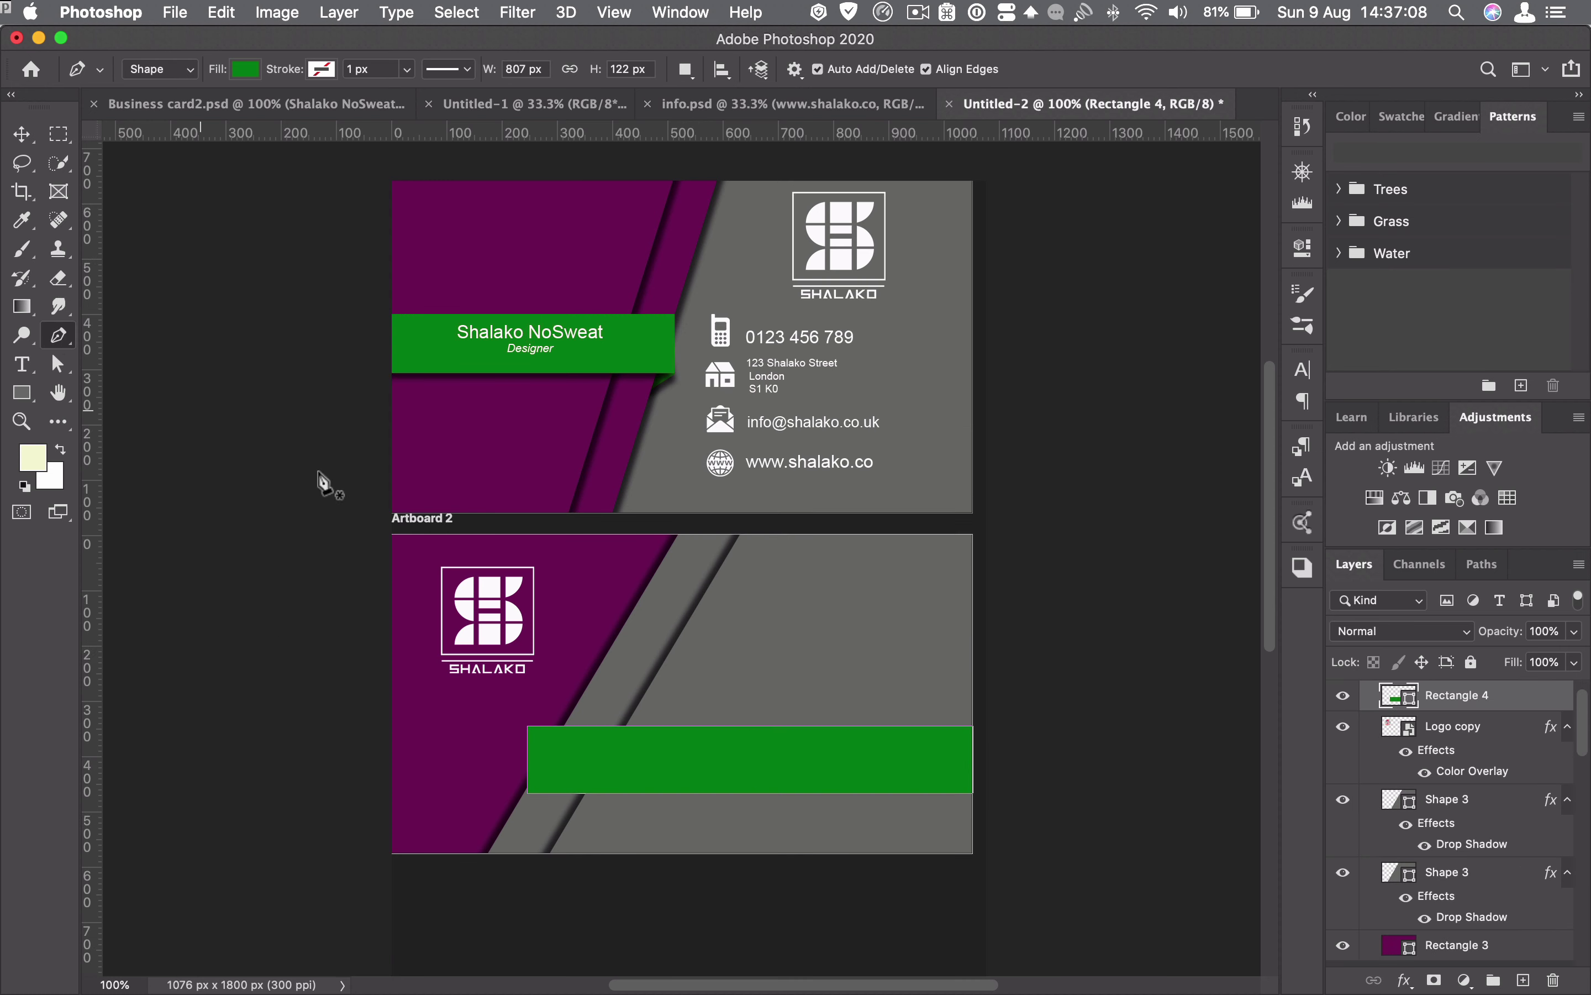
click(608, 668)
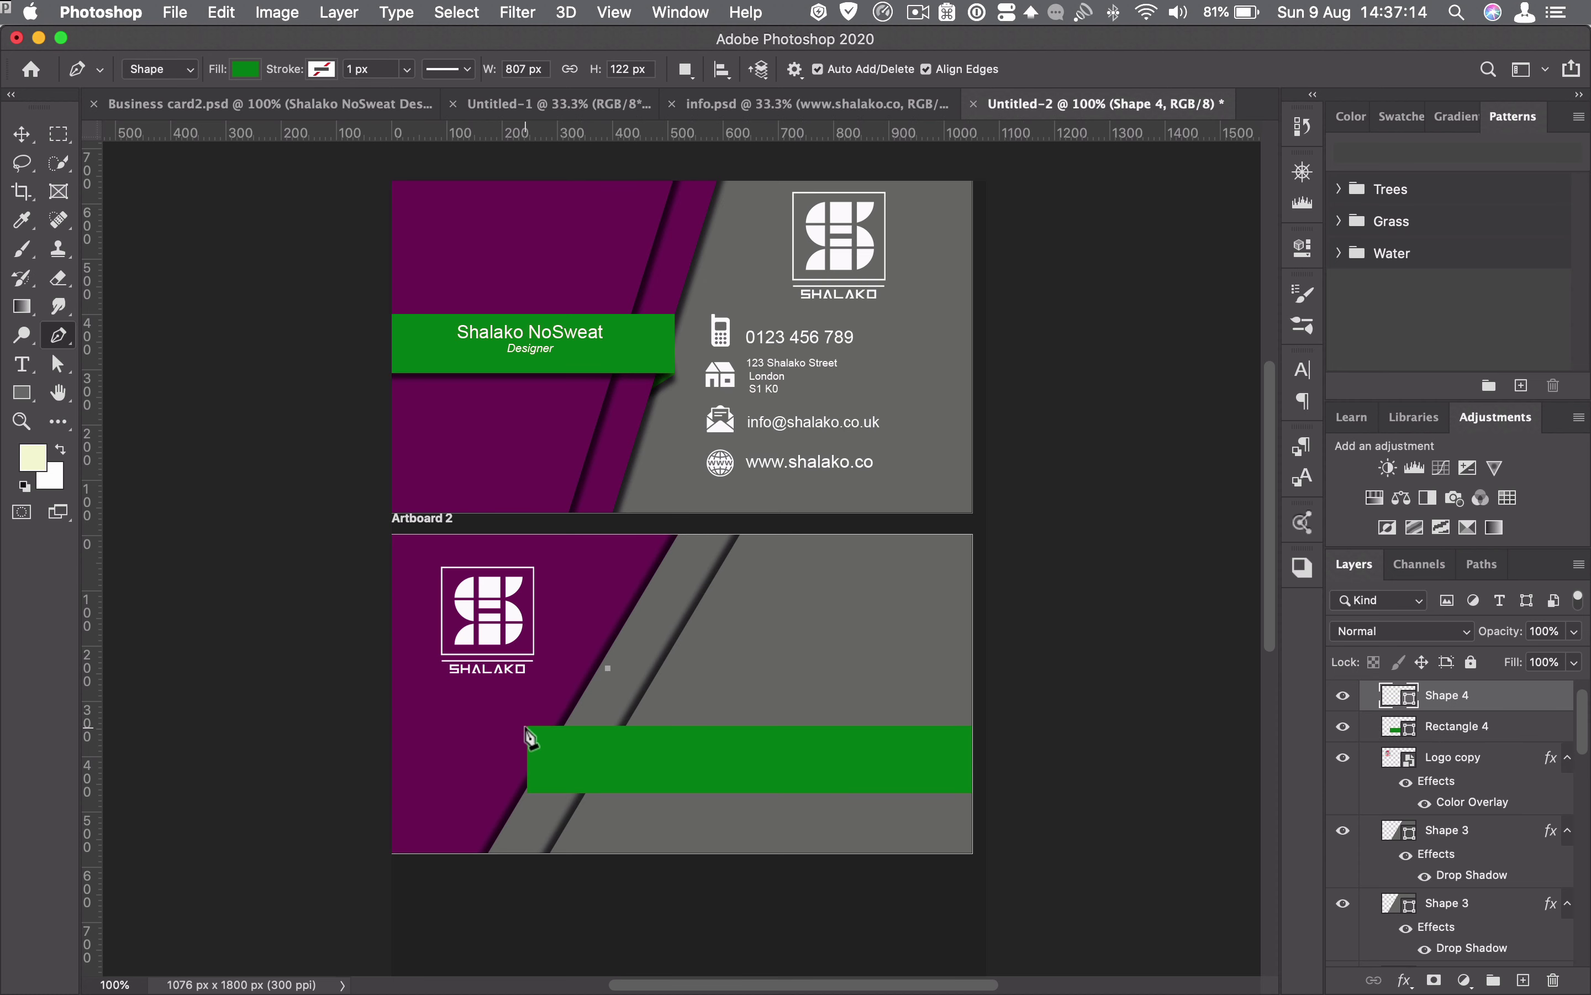
click(527, 726)
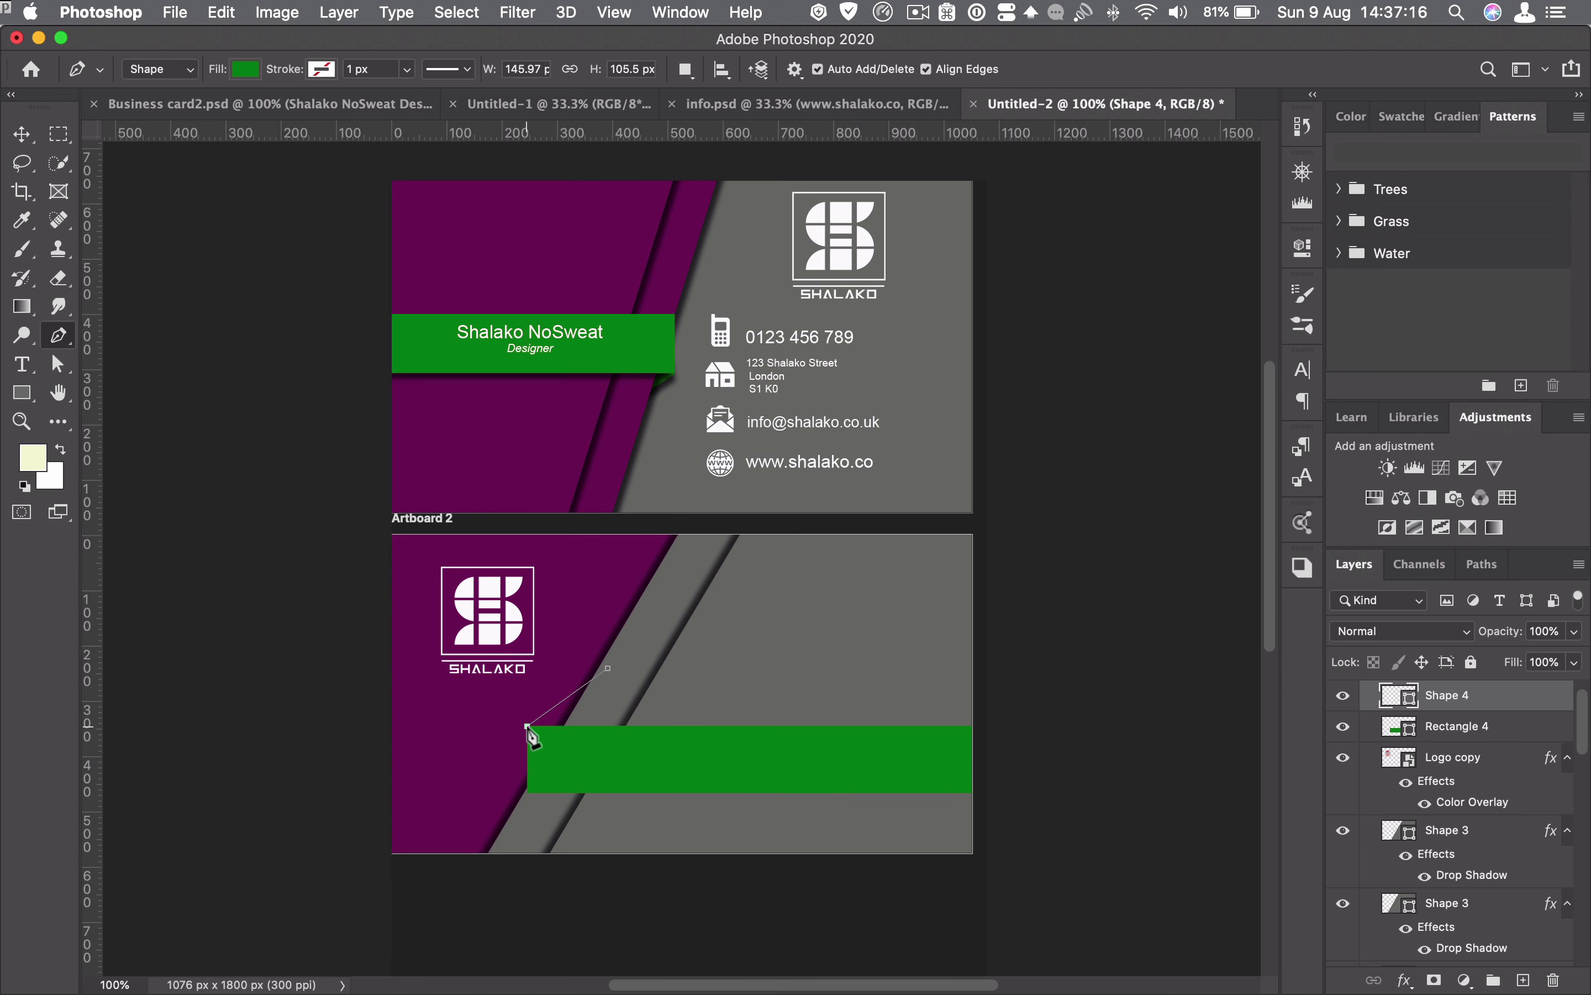
click(572, 769)
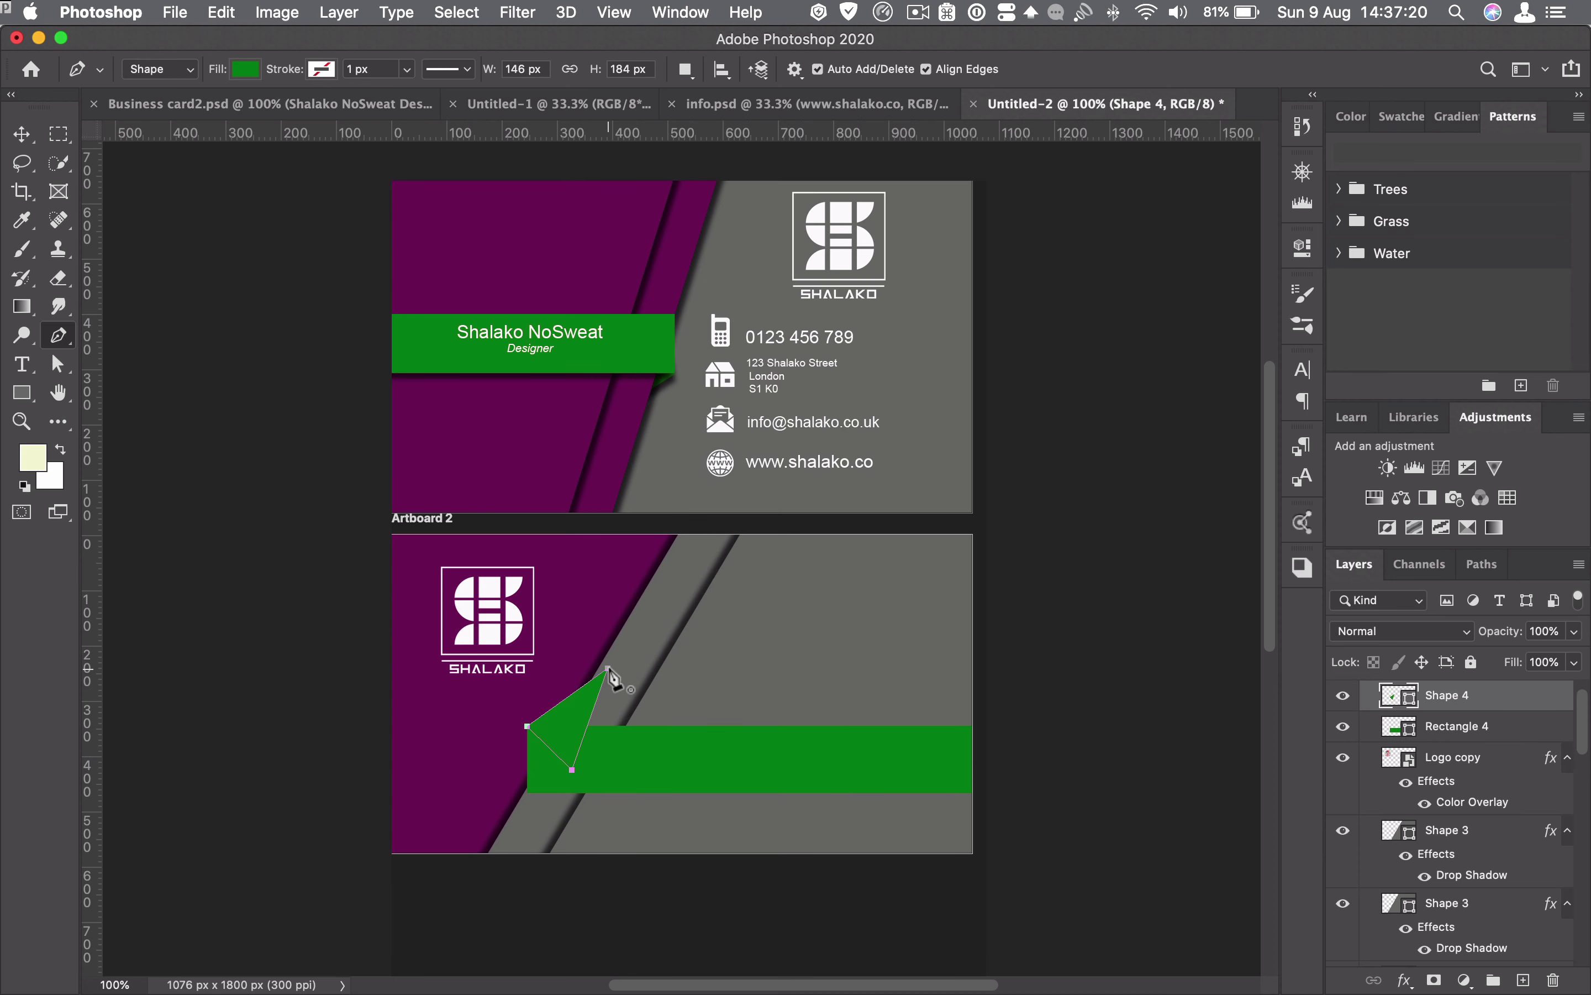
click(20, 135)
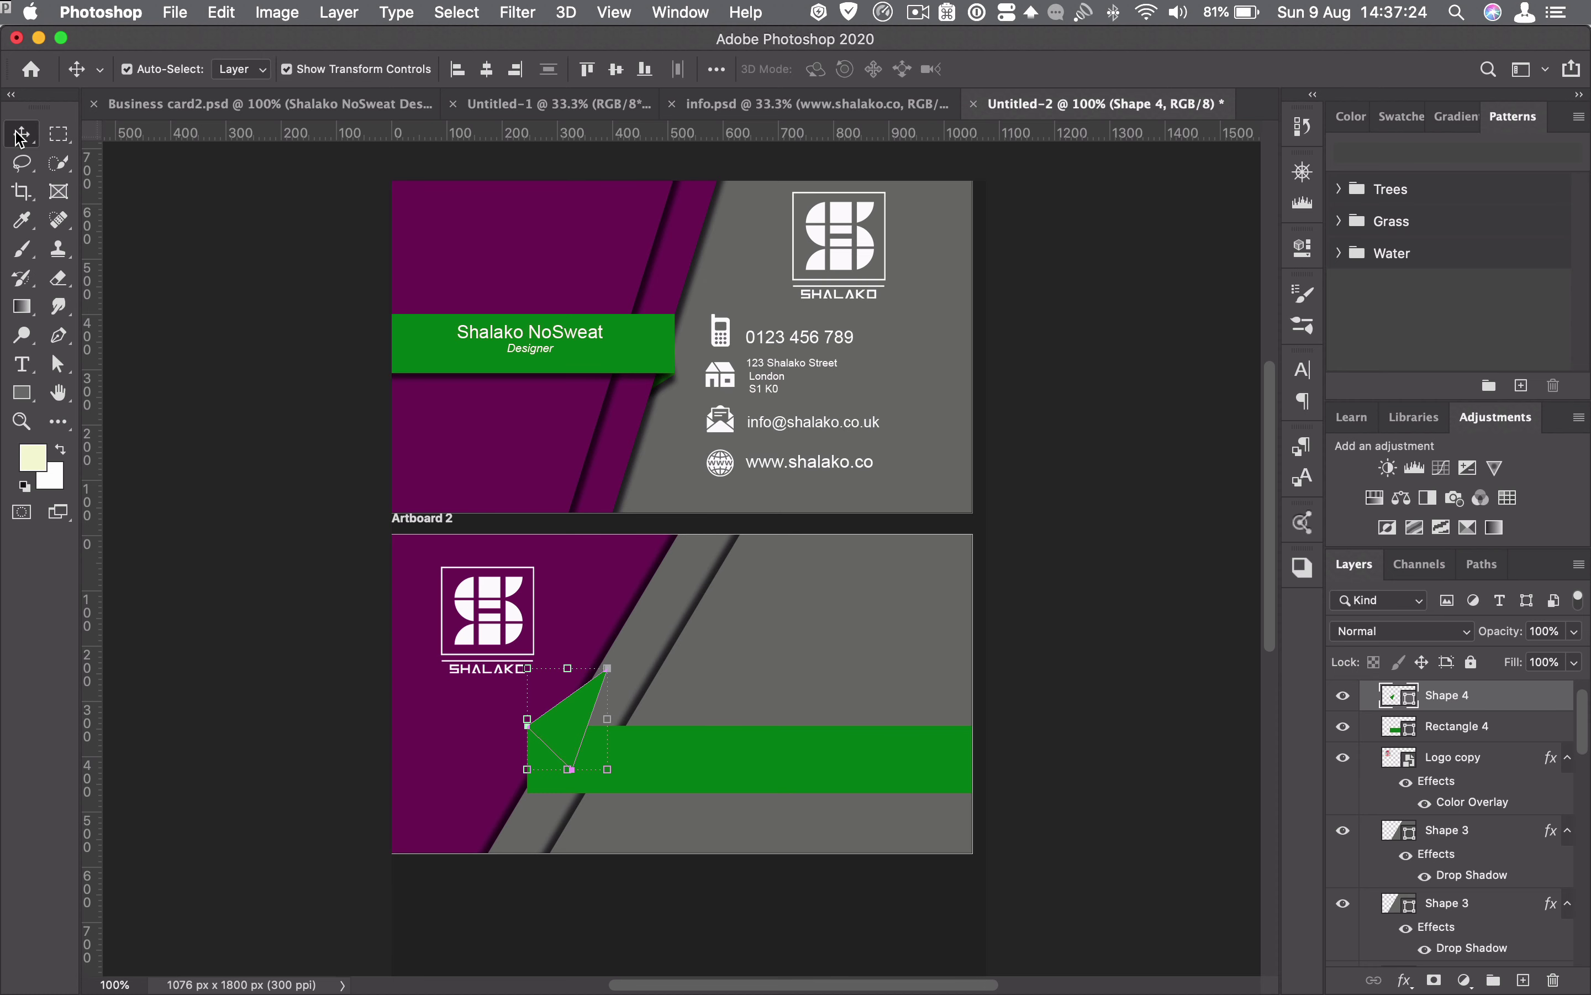
drag(1457, 698, 1459, 951)
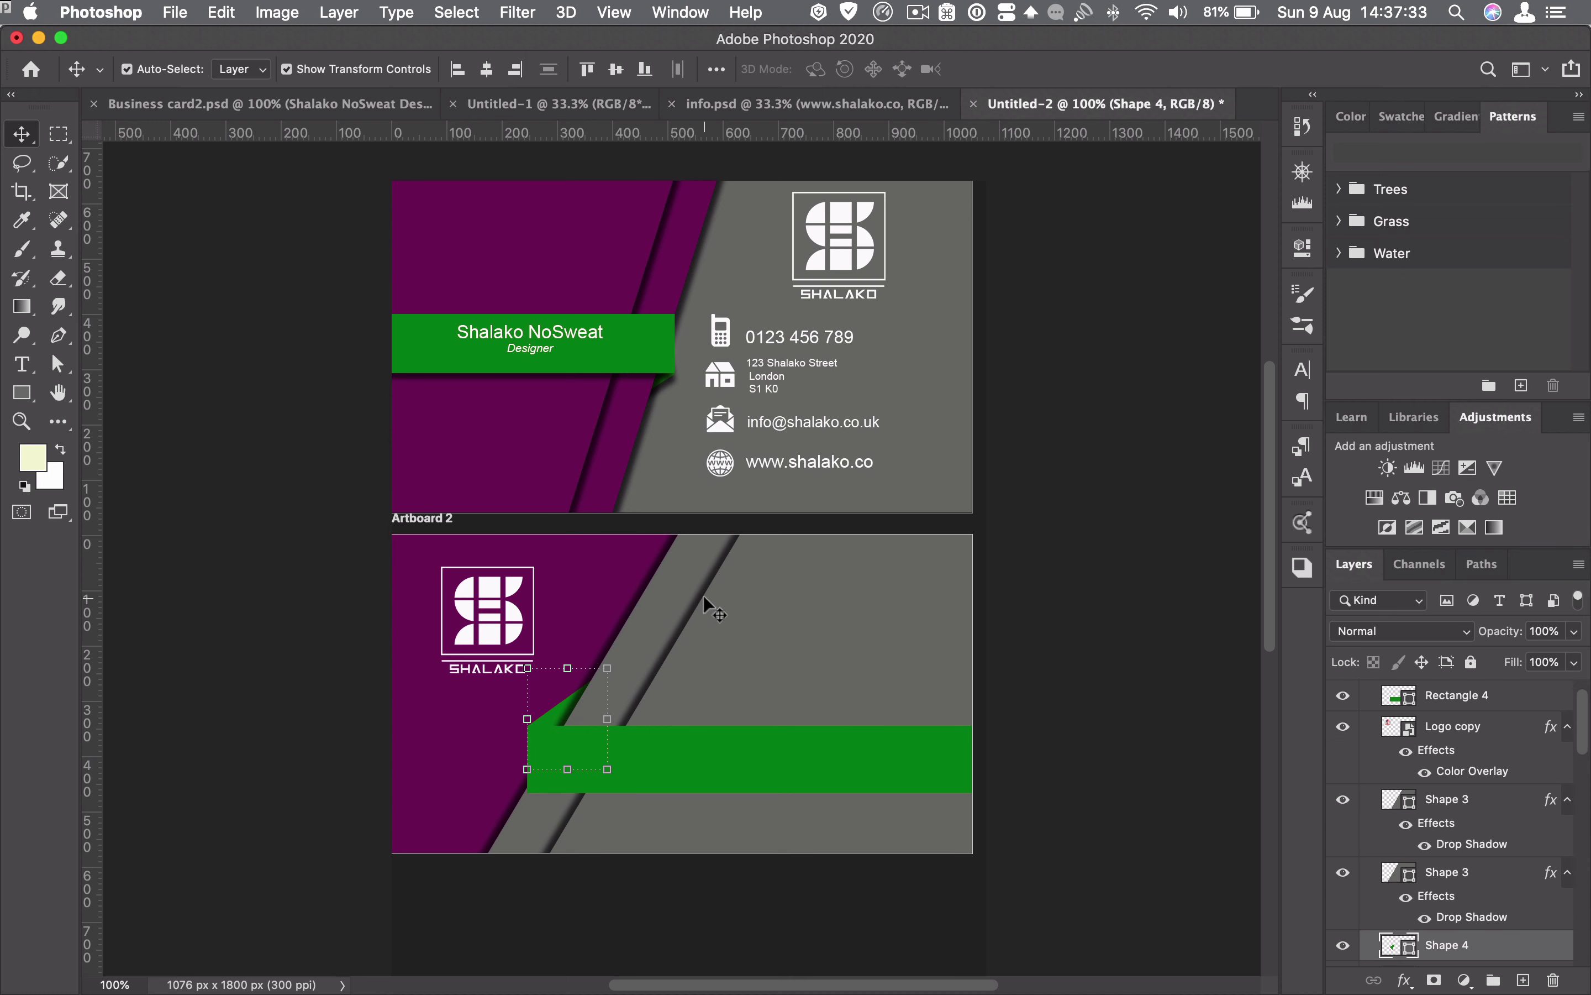
- Add a drop shadow to the back's green ribbon with 64% opacity, -99° angle, 6 px distance, 4% spread and 10 px size
click(726, 757)
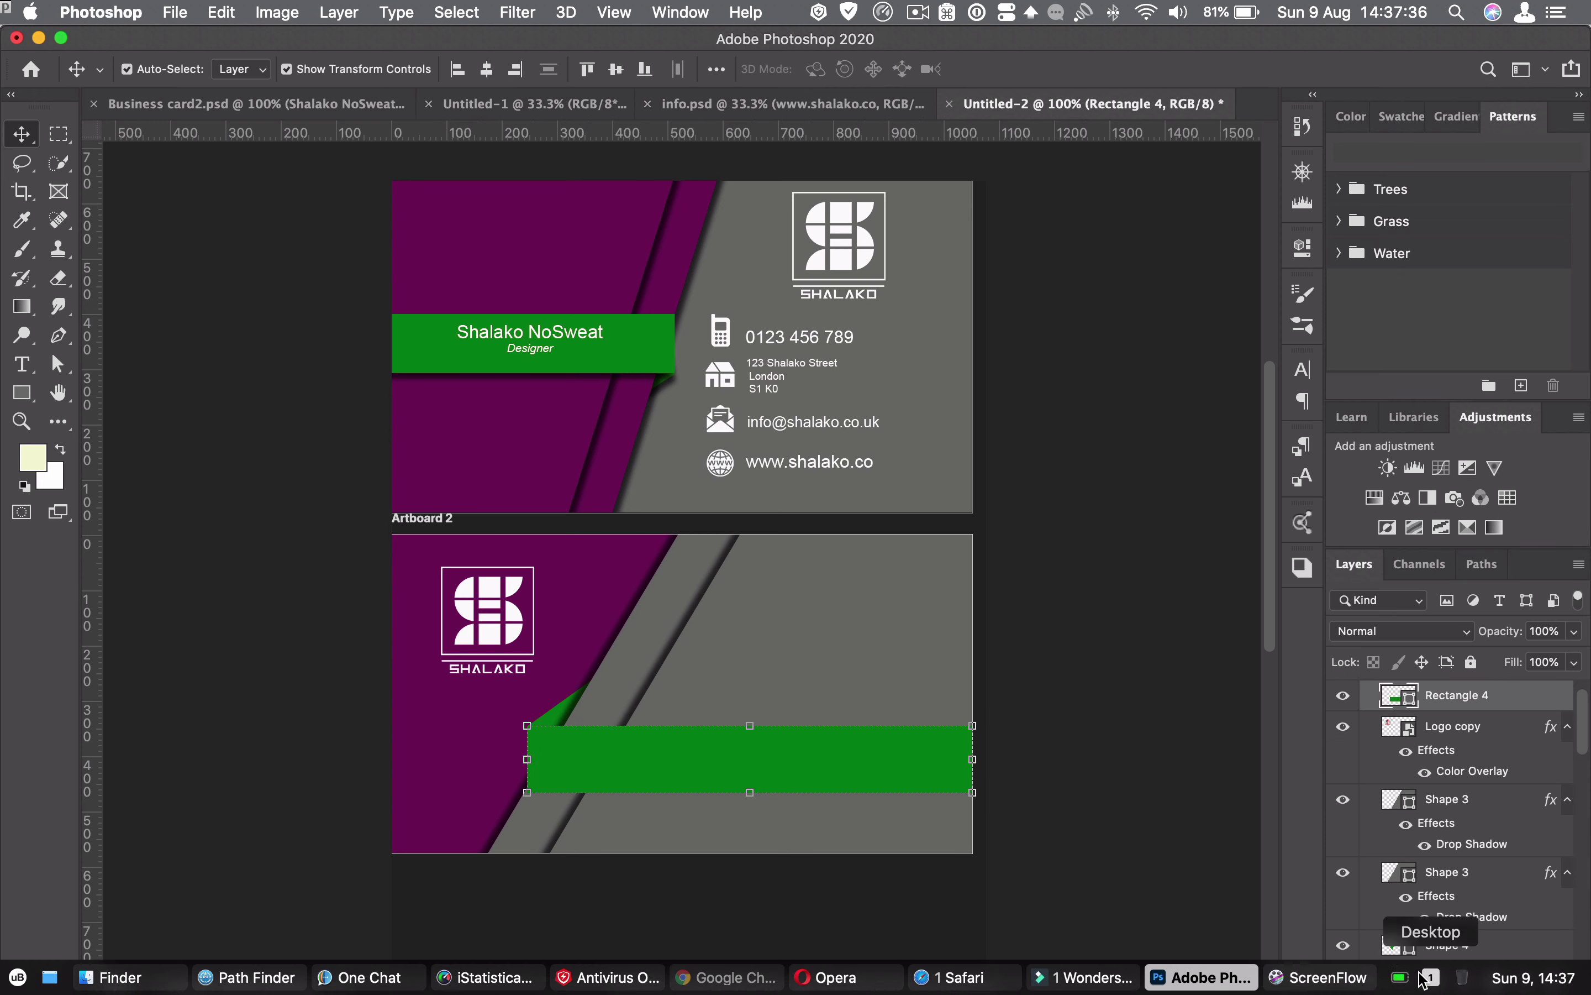
click(1407, 980)
click(1414, 938)
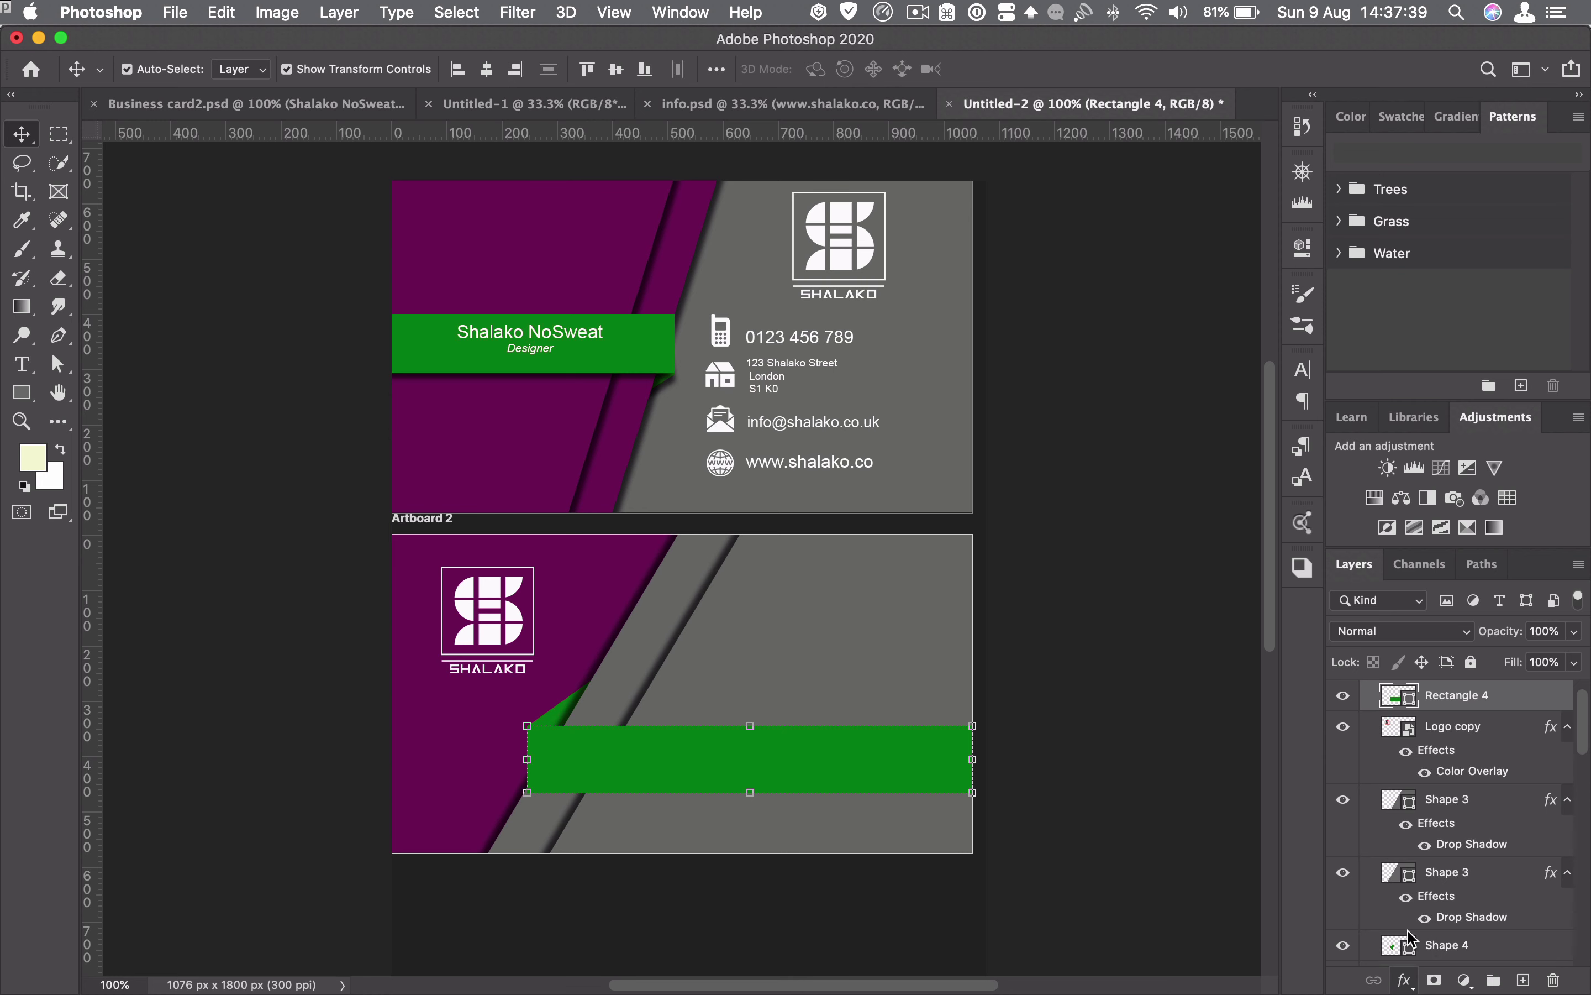
drag(670, 763, 681, 763)
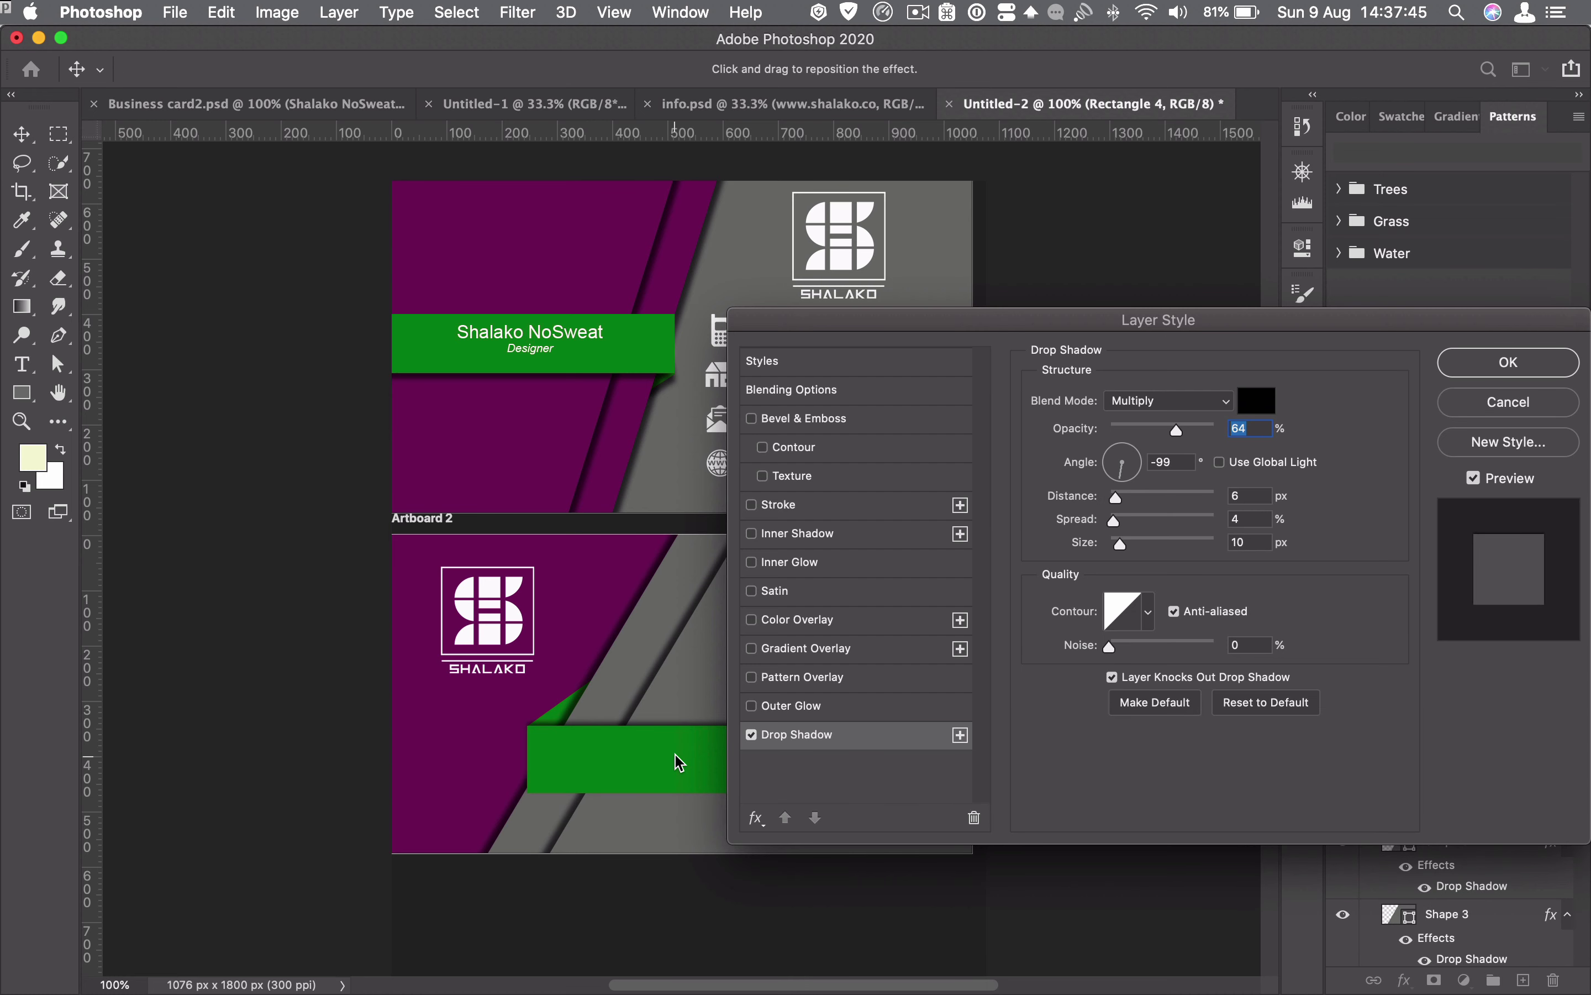
click(1529, 367)
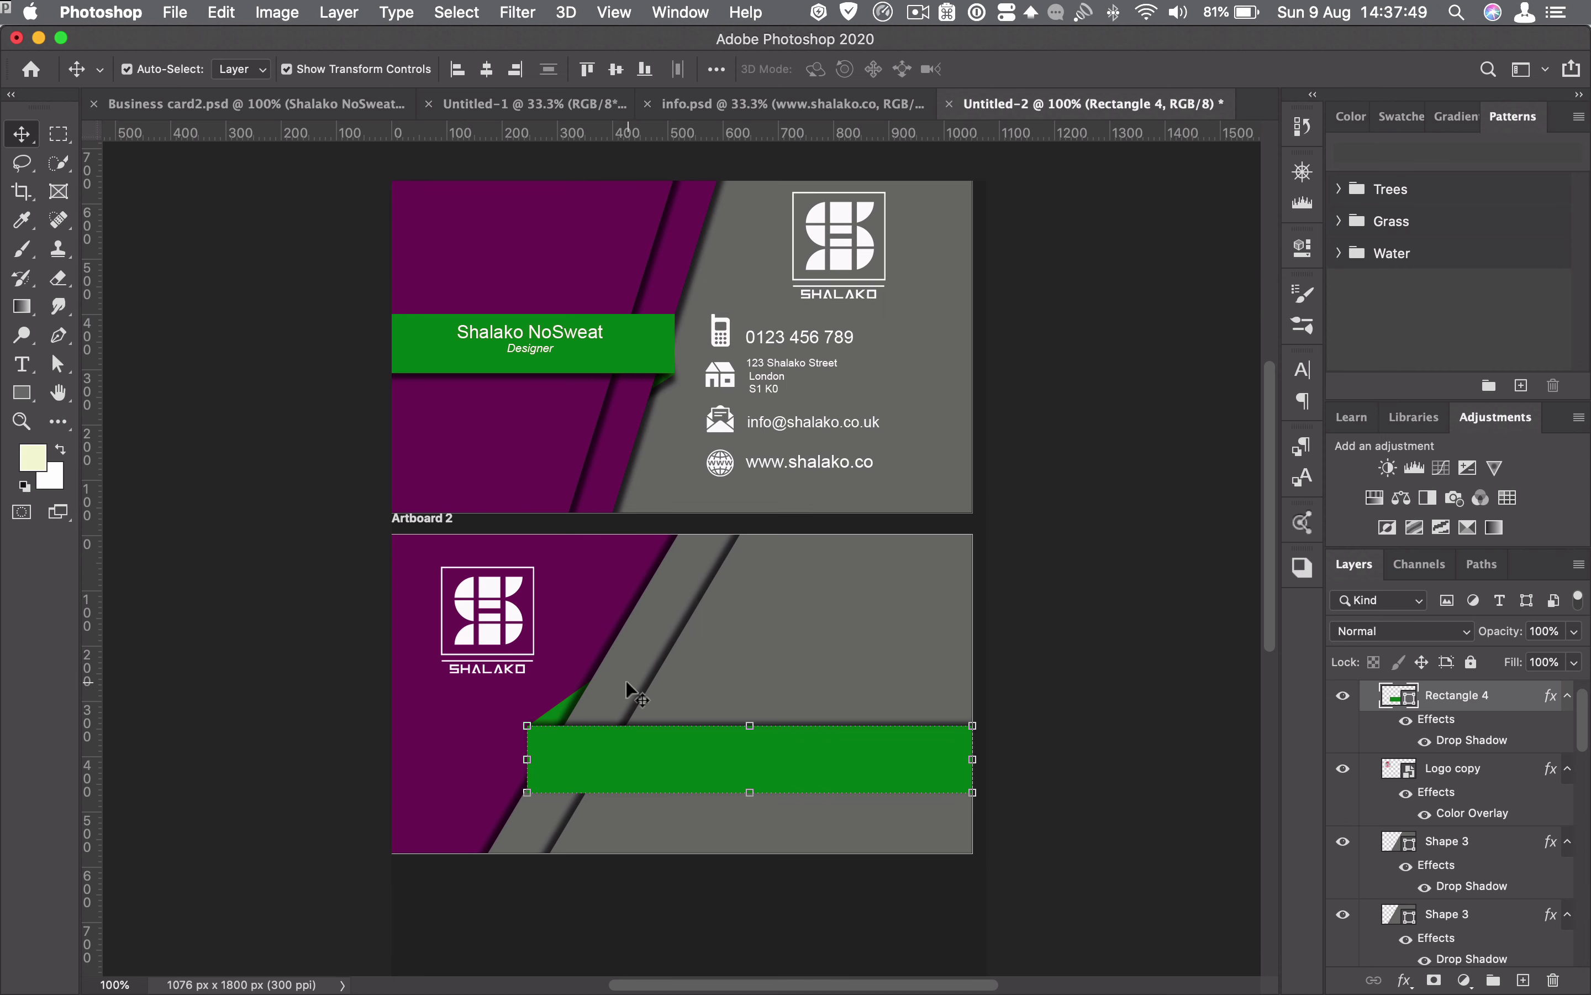
click(1187, 584)
- Add a drop shadow to the green triangular fold with 64% opacity, -90° angle, 8 px distance, 4% spread and 10 px size
click(560, 709)
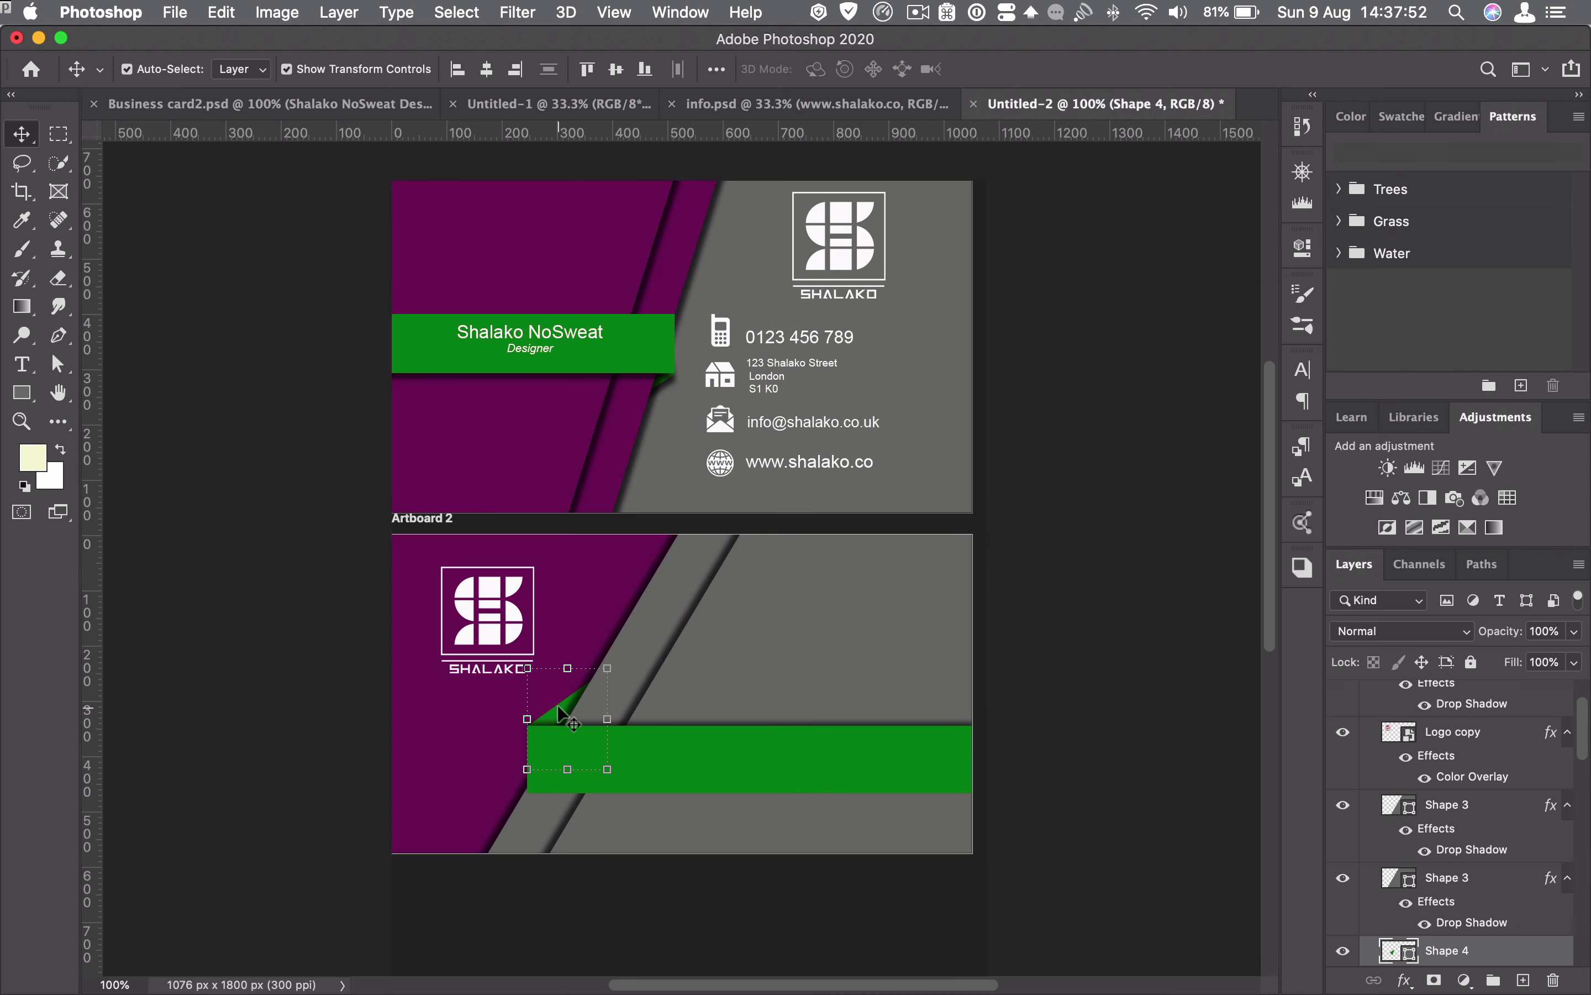
click(1425, 979)
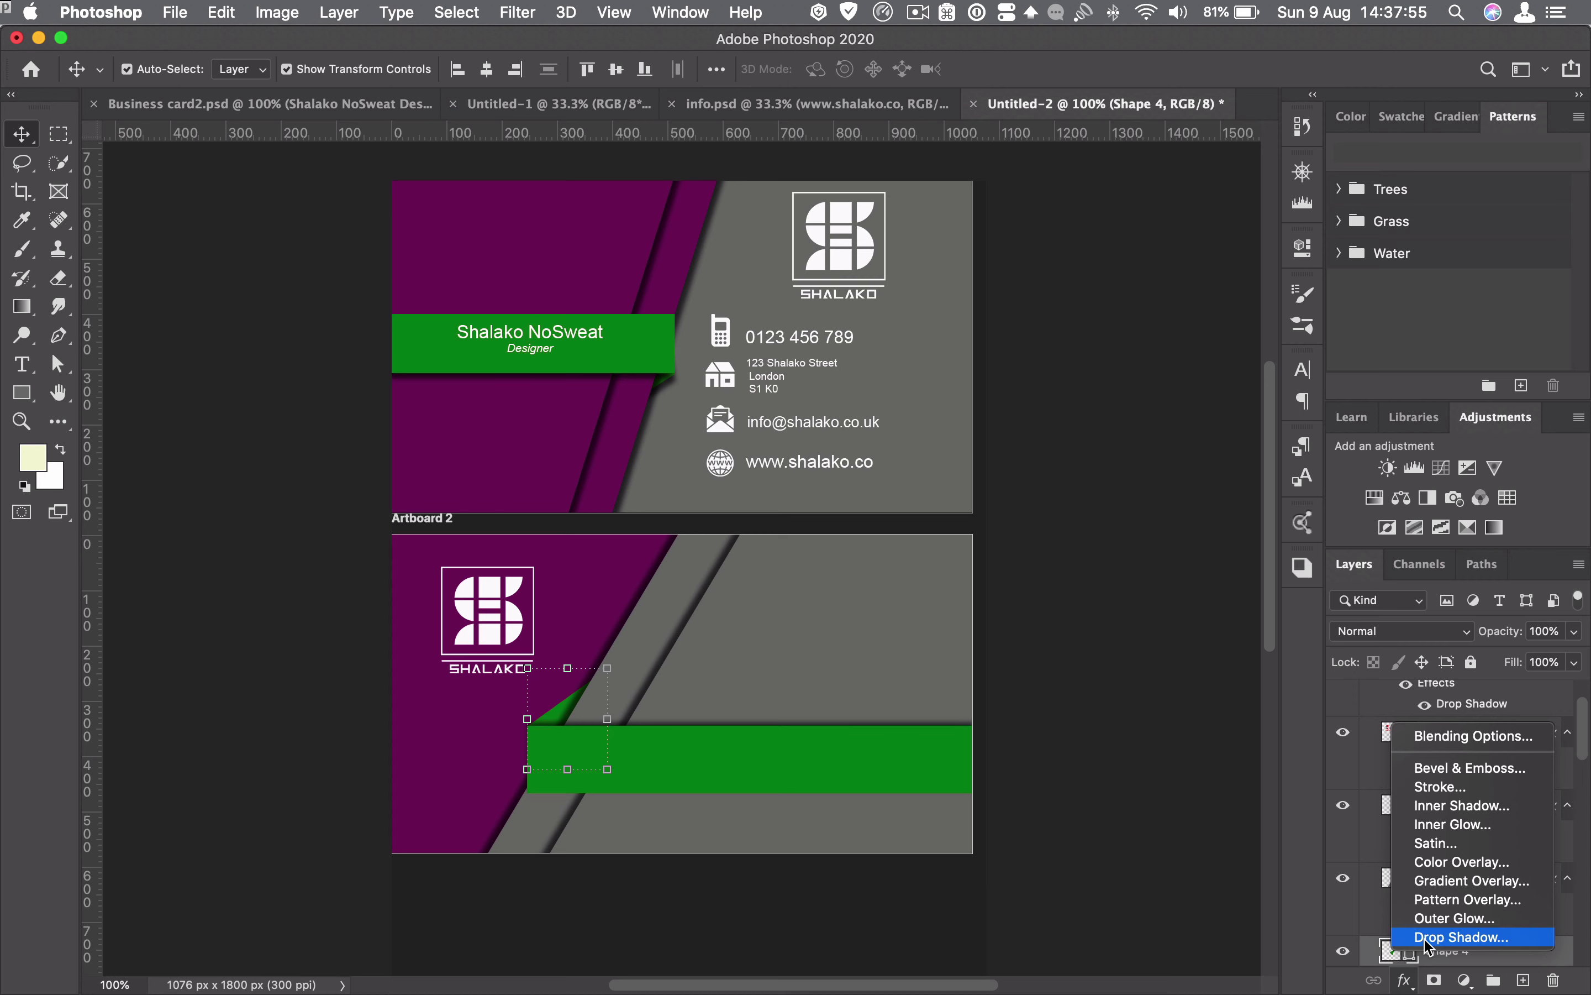
click(1422, 947)
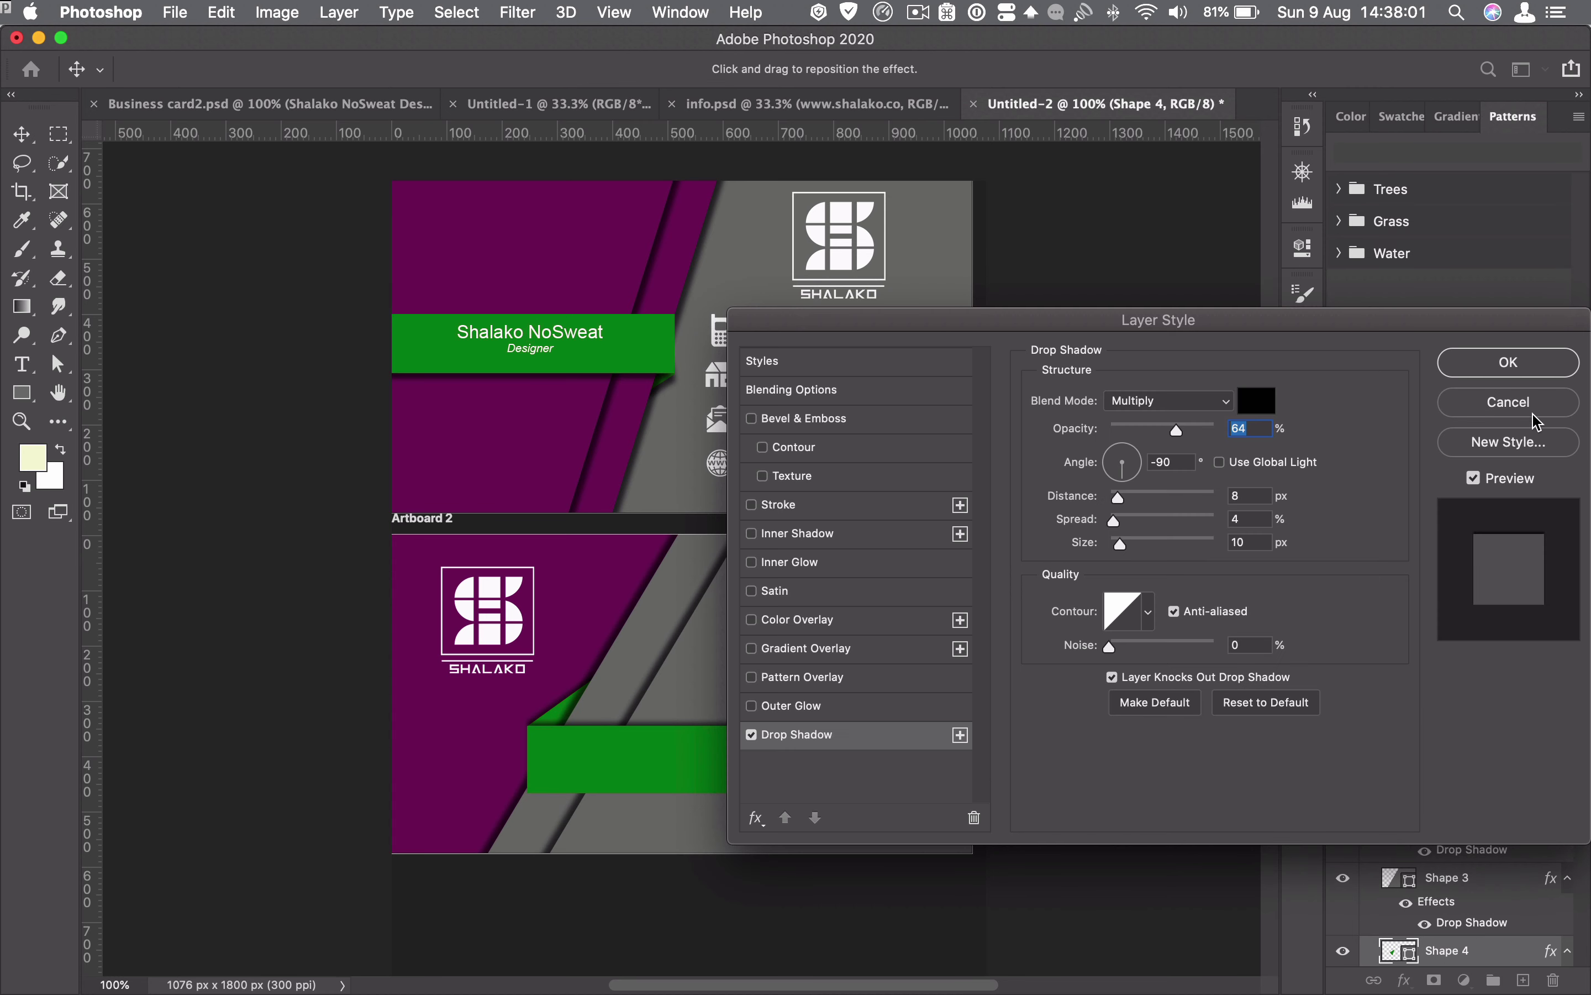
click(1511, 363)
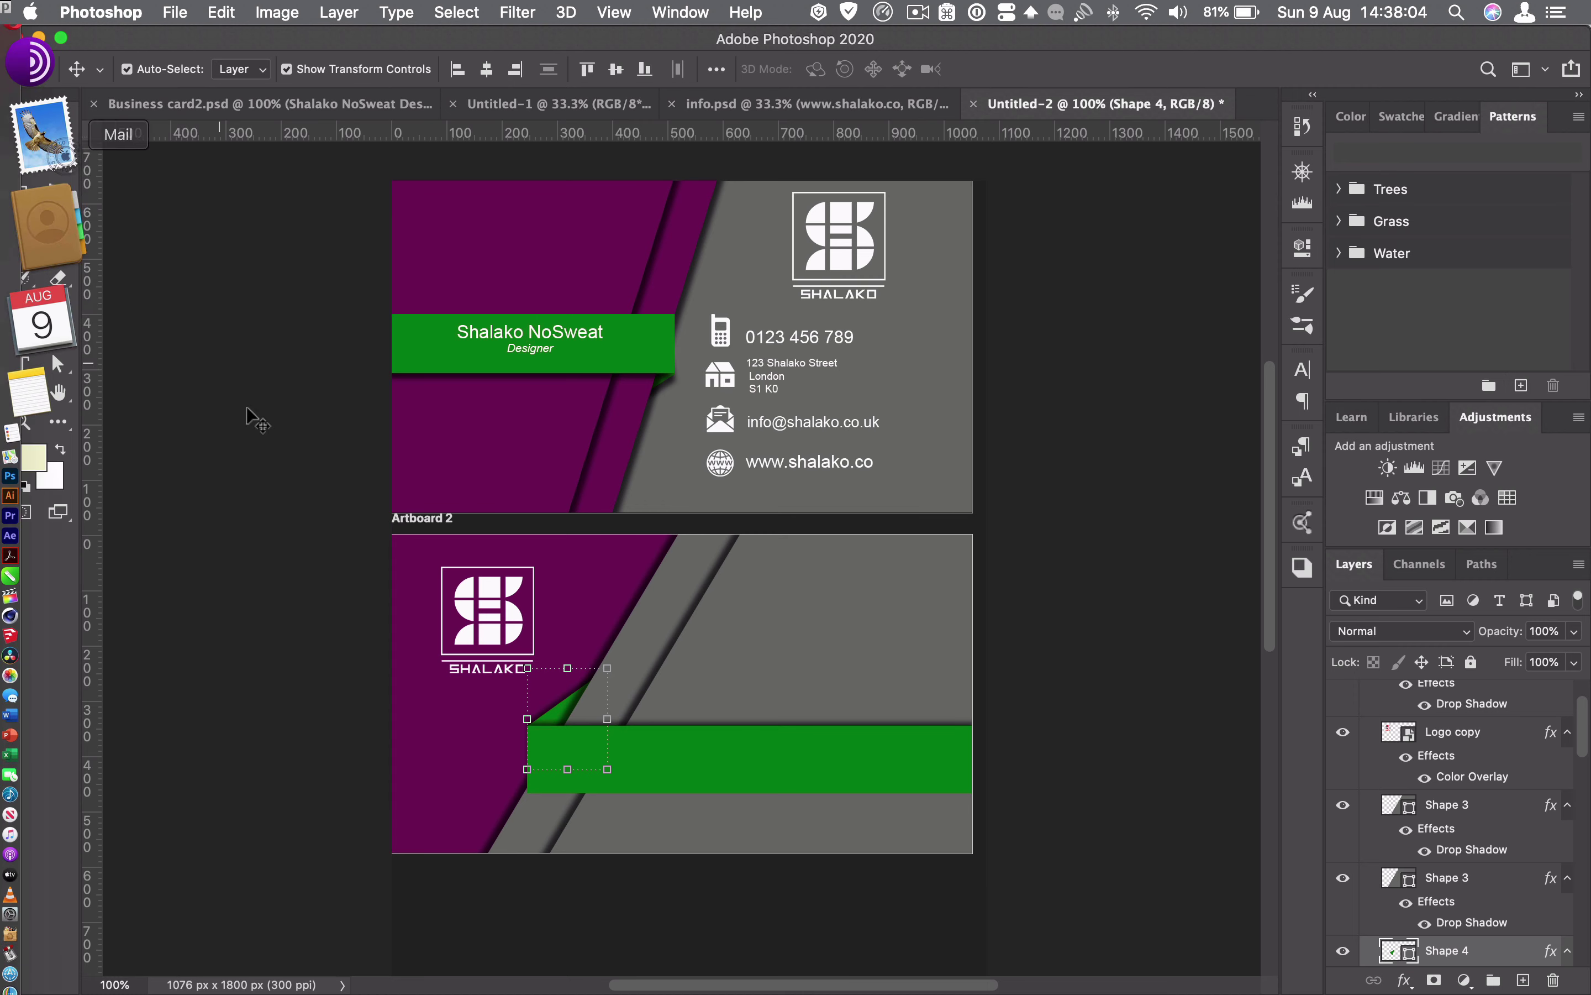
click(209, 346)
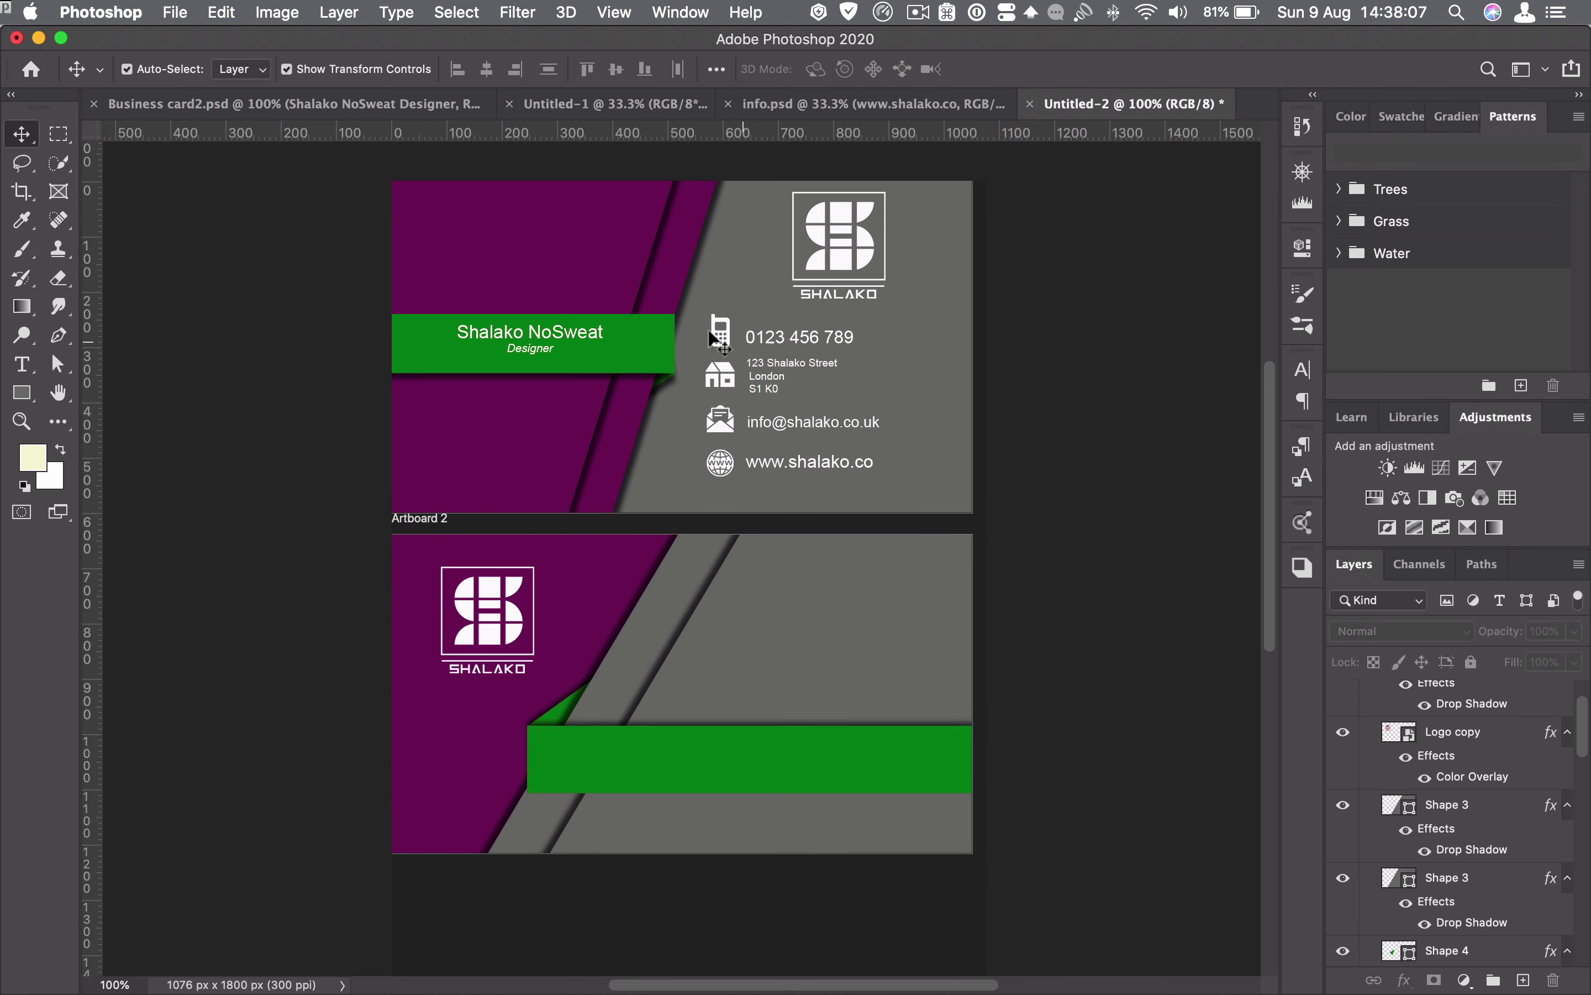
click(724, 472)
click(722, 478)
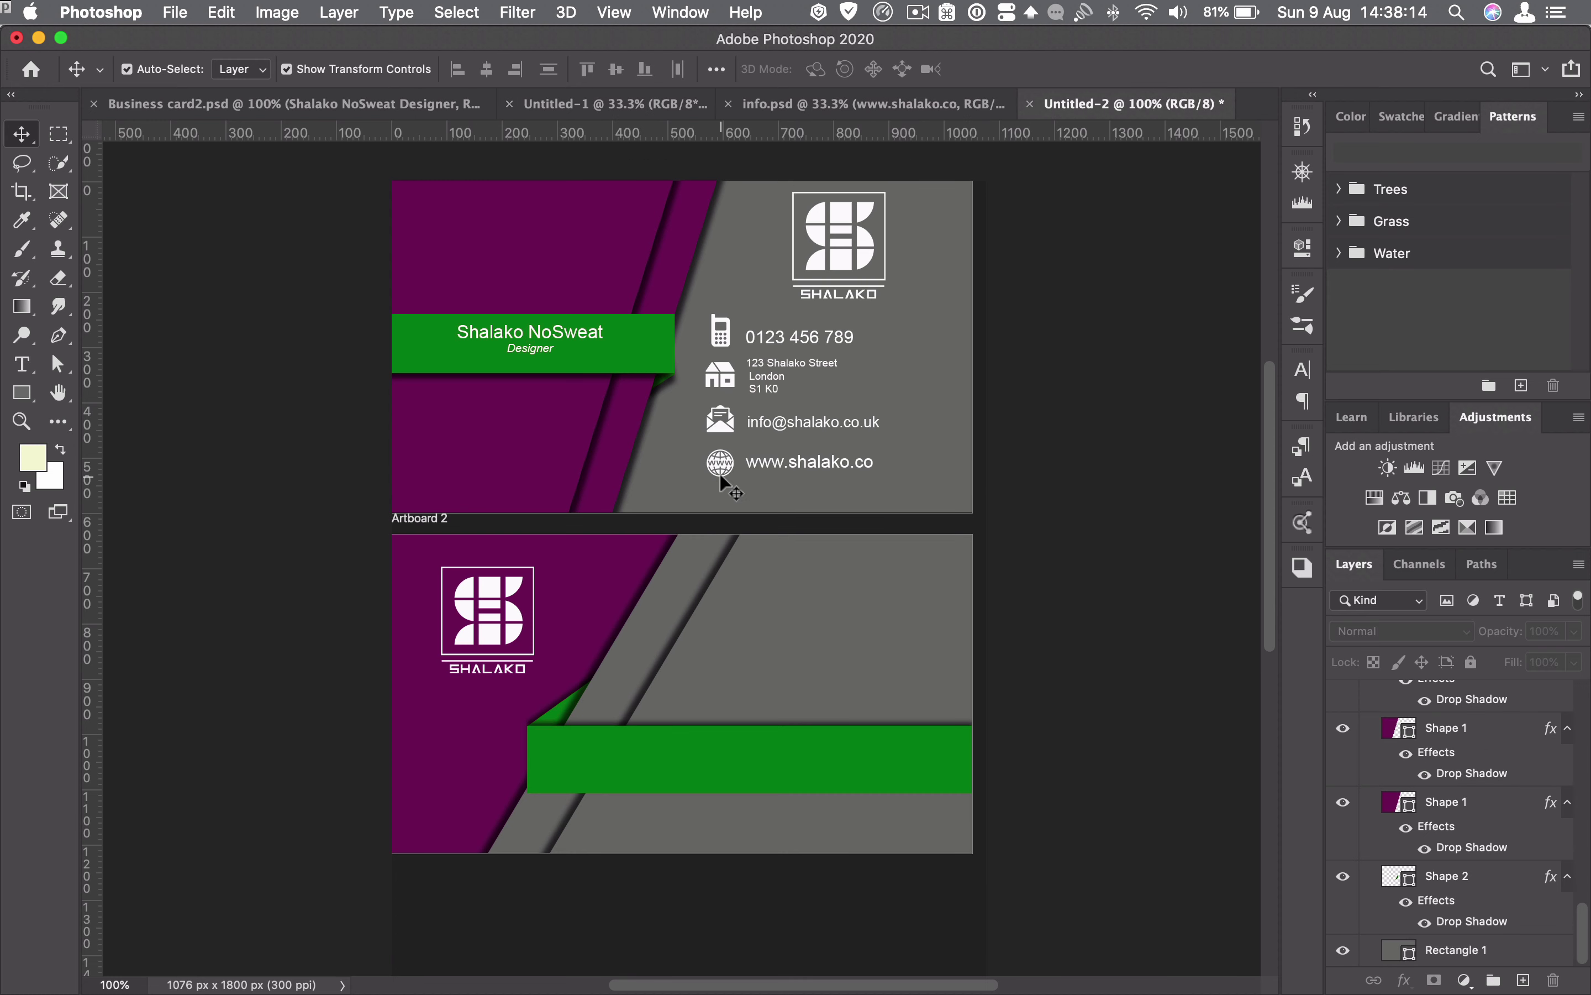
click(723, 464)
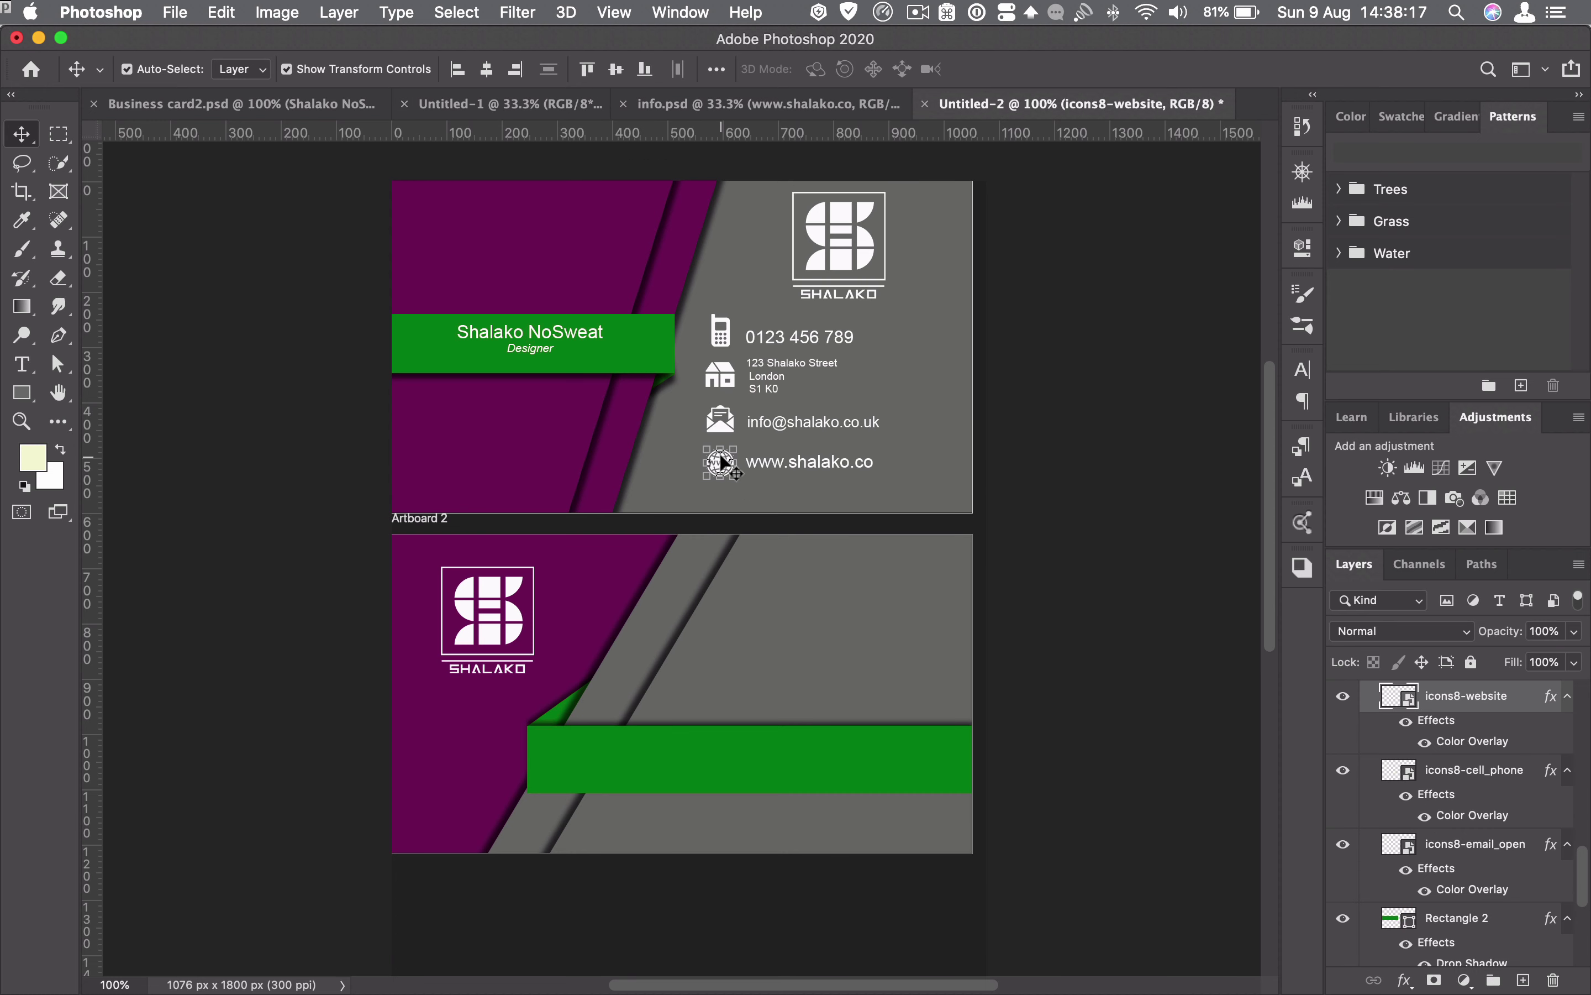
shift+click(803, 467)
drag(800, 462, 736, 755)
click(1079, 714)
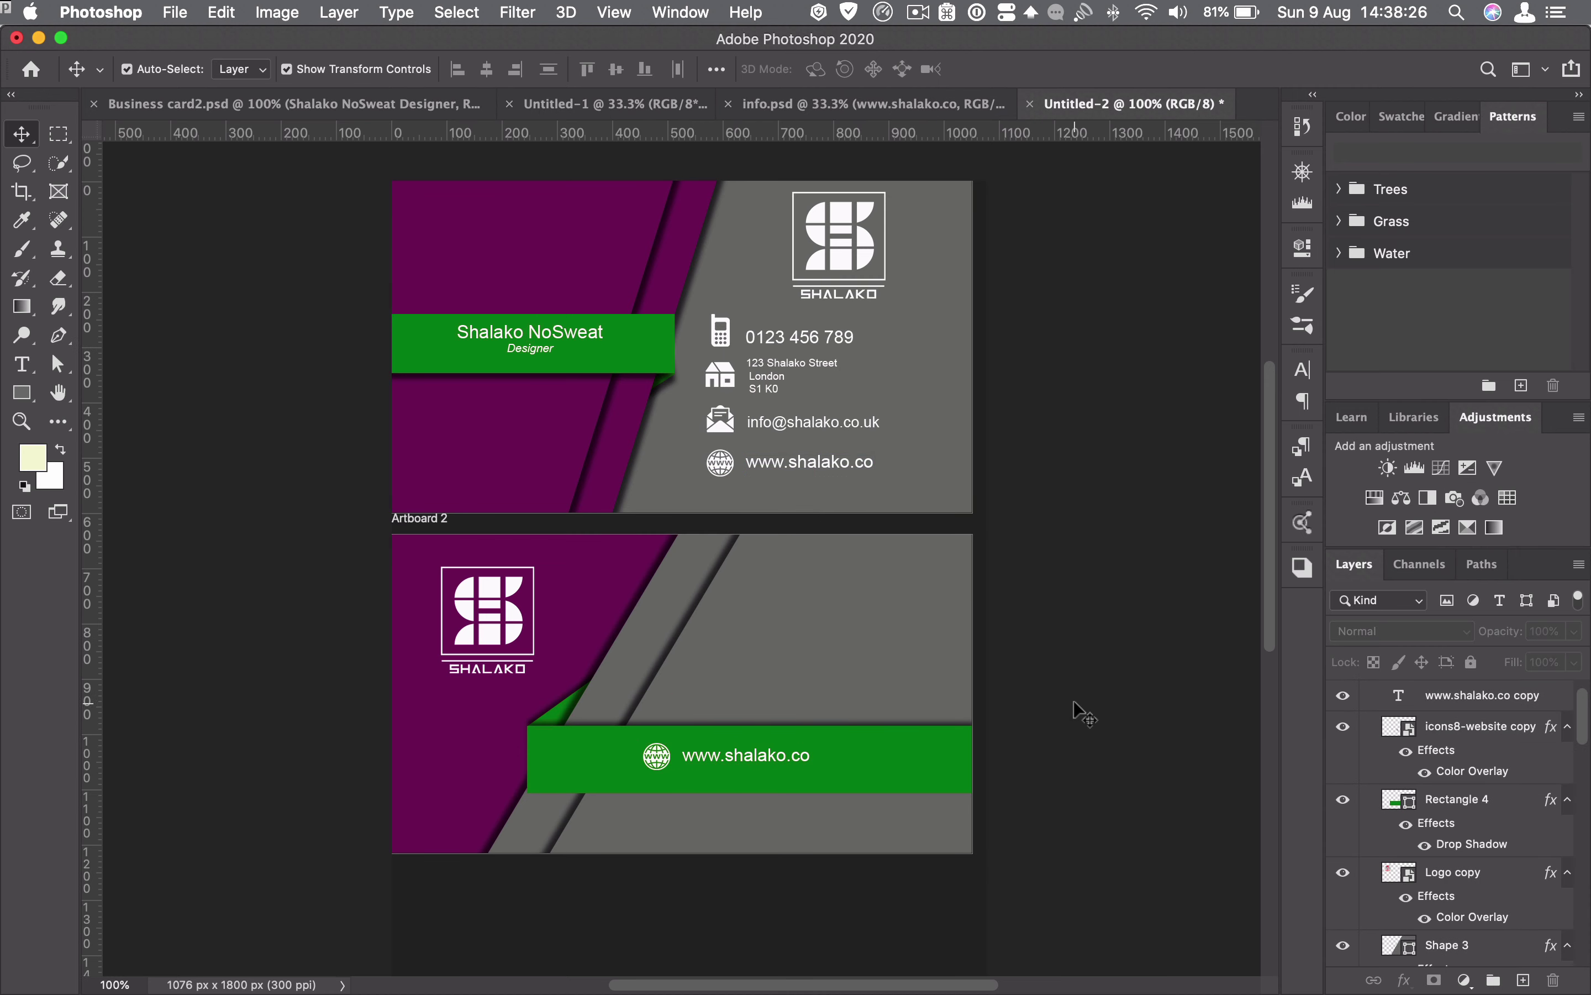
- Scale the copied website icon to 4.48% and place it at the left end of the back's green ribbon
click(657, 757)
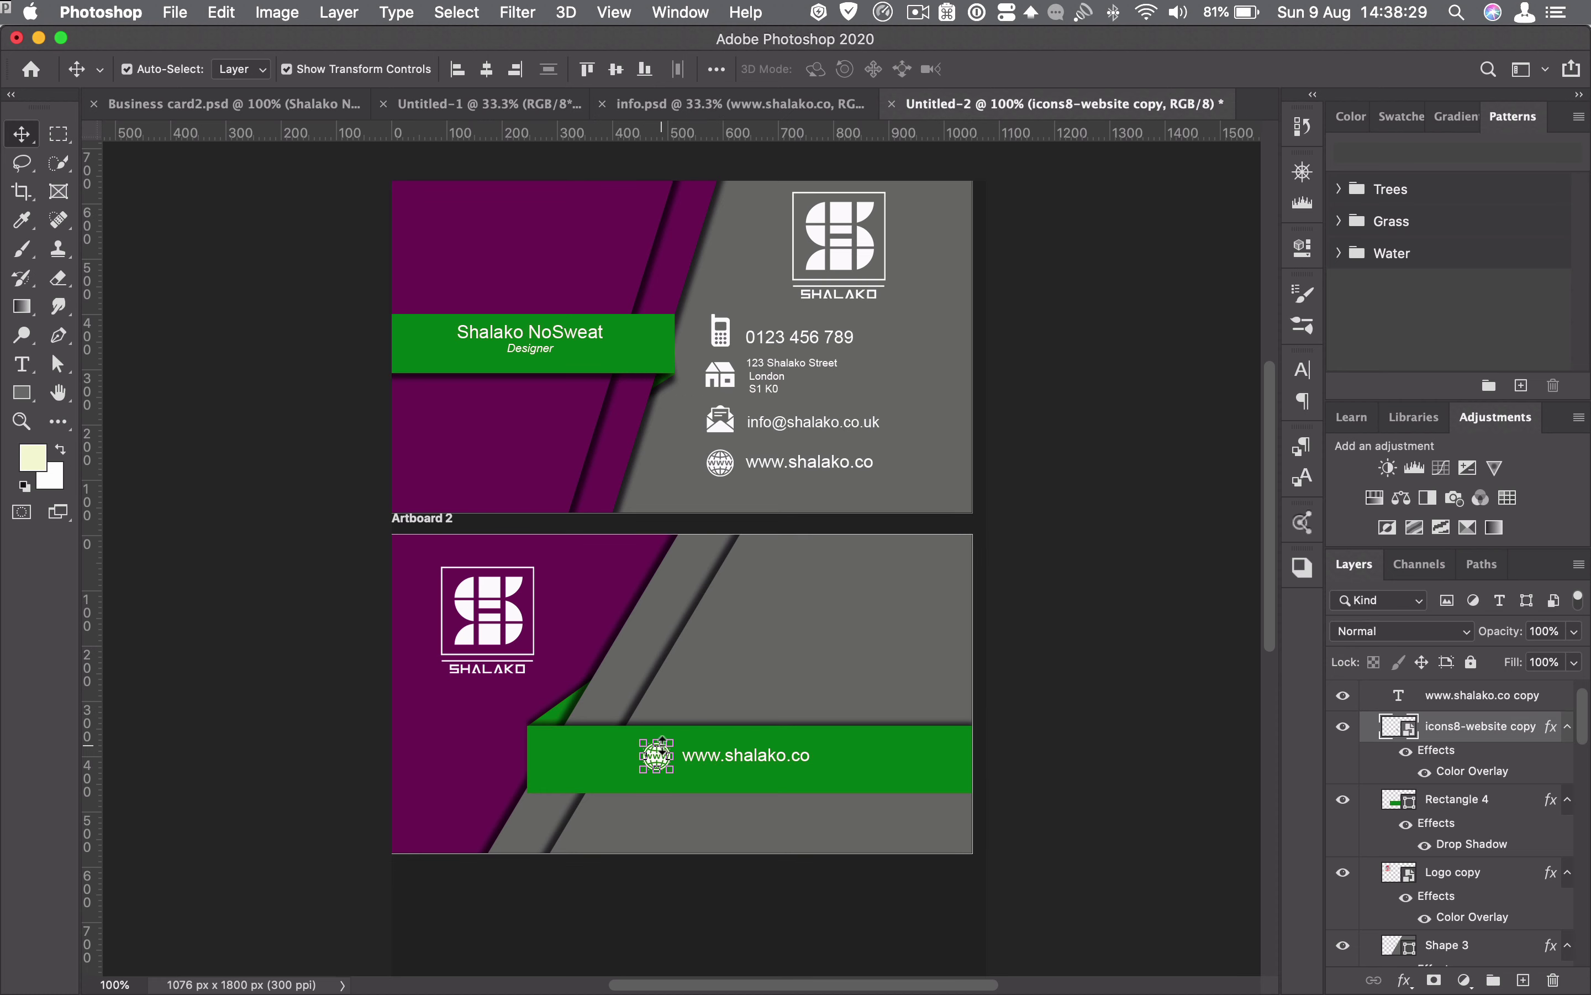
key(super+t)
drag(673, 738, 564, 760)
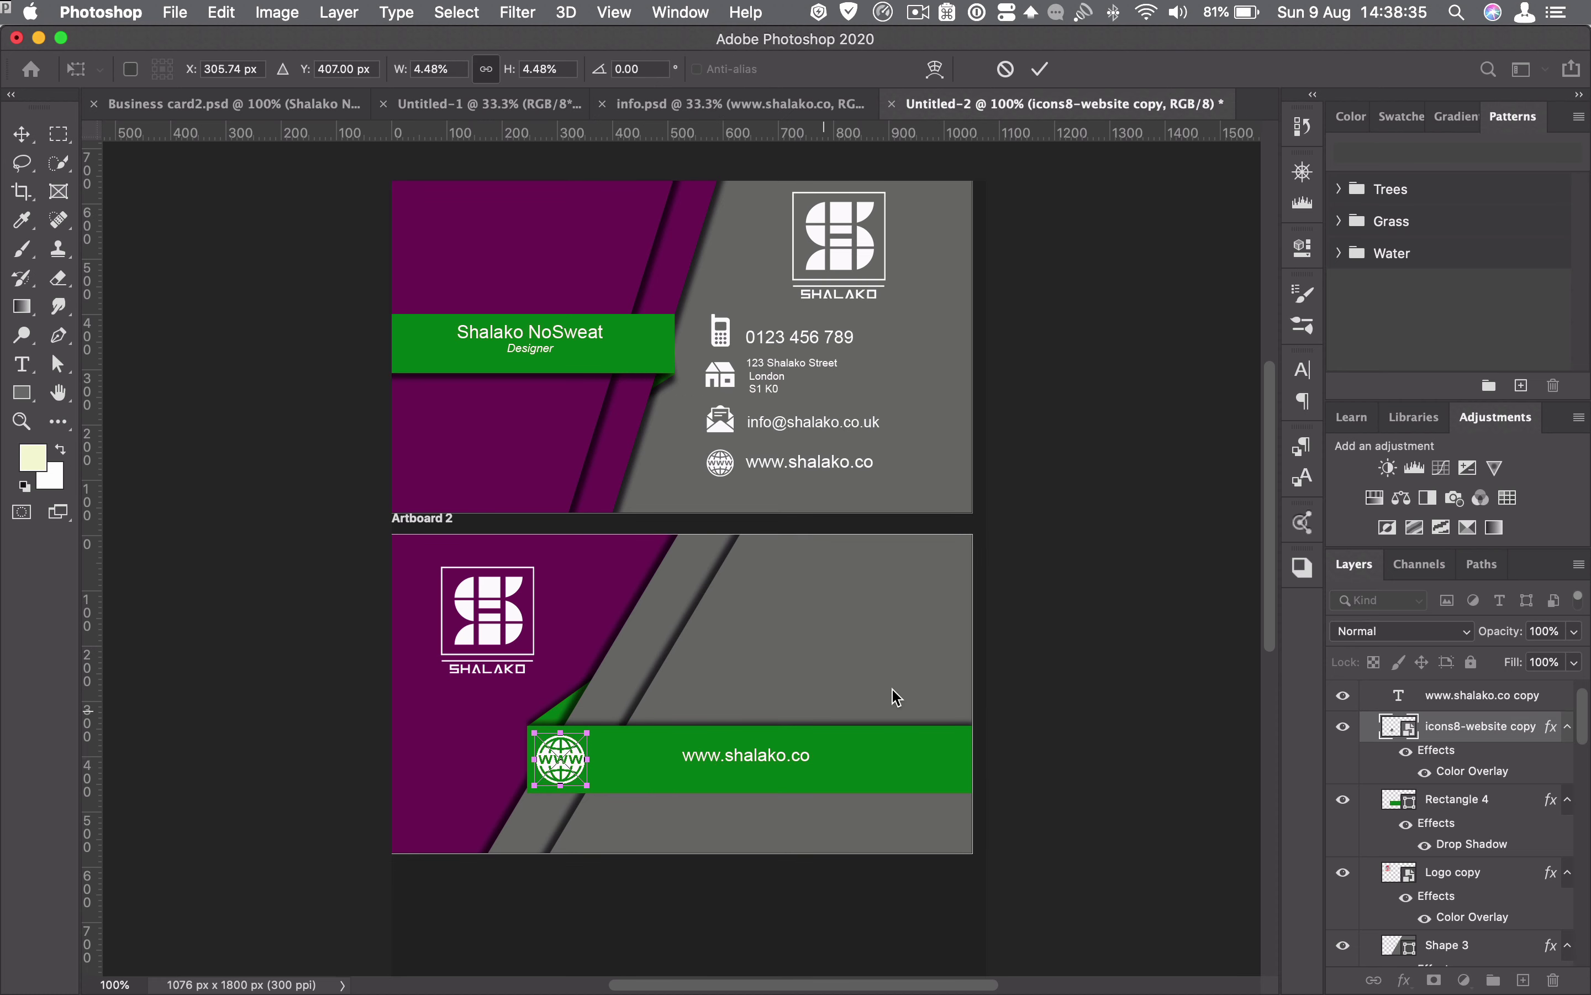
key(Return)
- Move the copied web address beside the enlarged icon and set it to 13 pt, 143% horizontal scale and 80 tracking
click(756, 762)
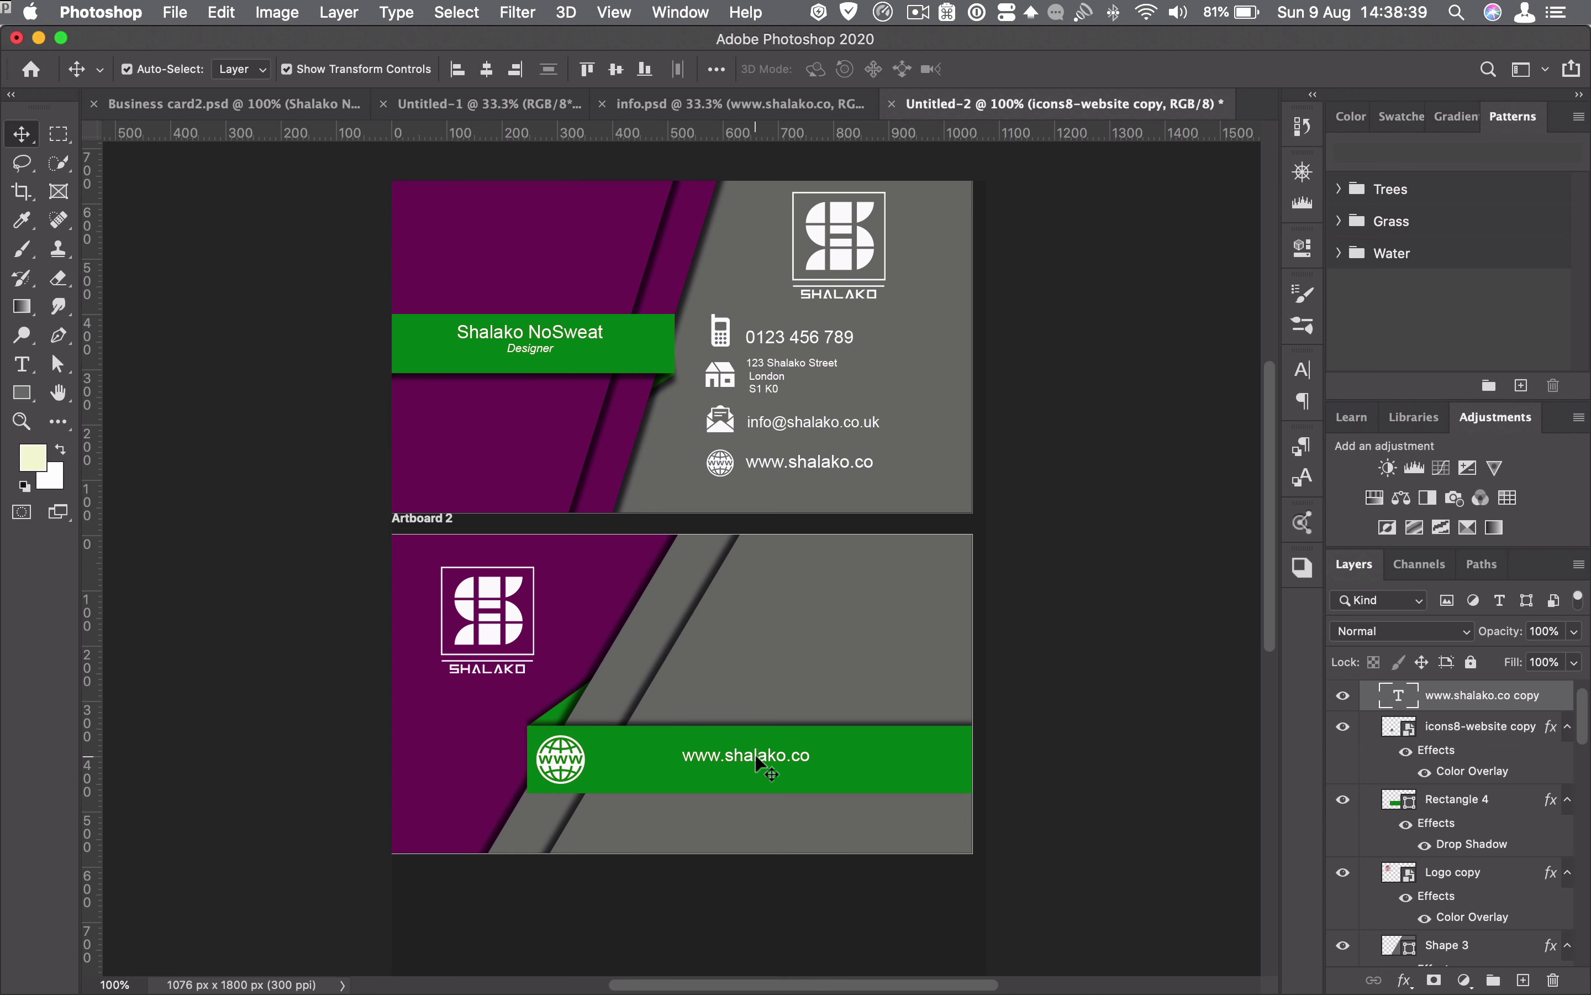
drag(718, 754, 635, 762)
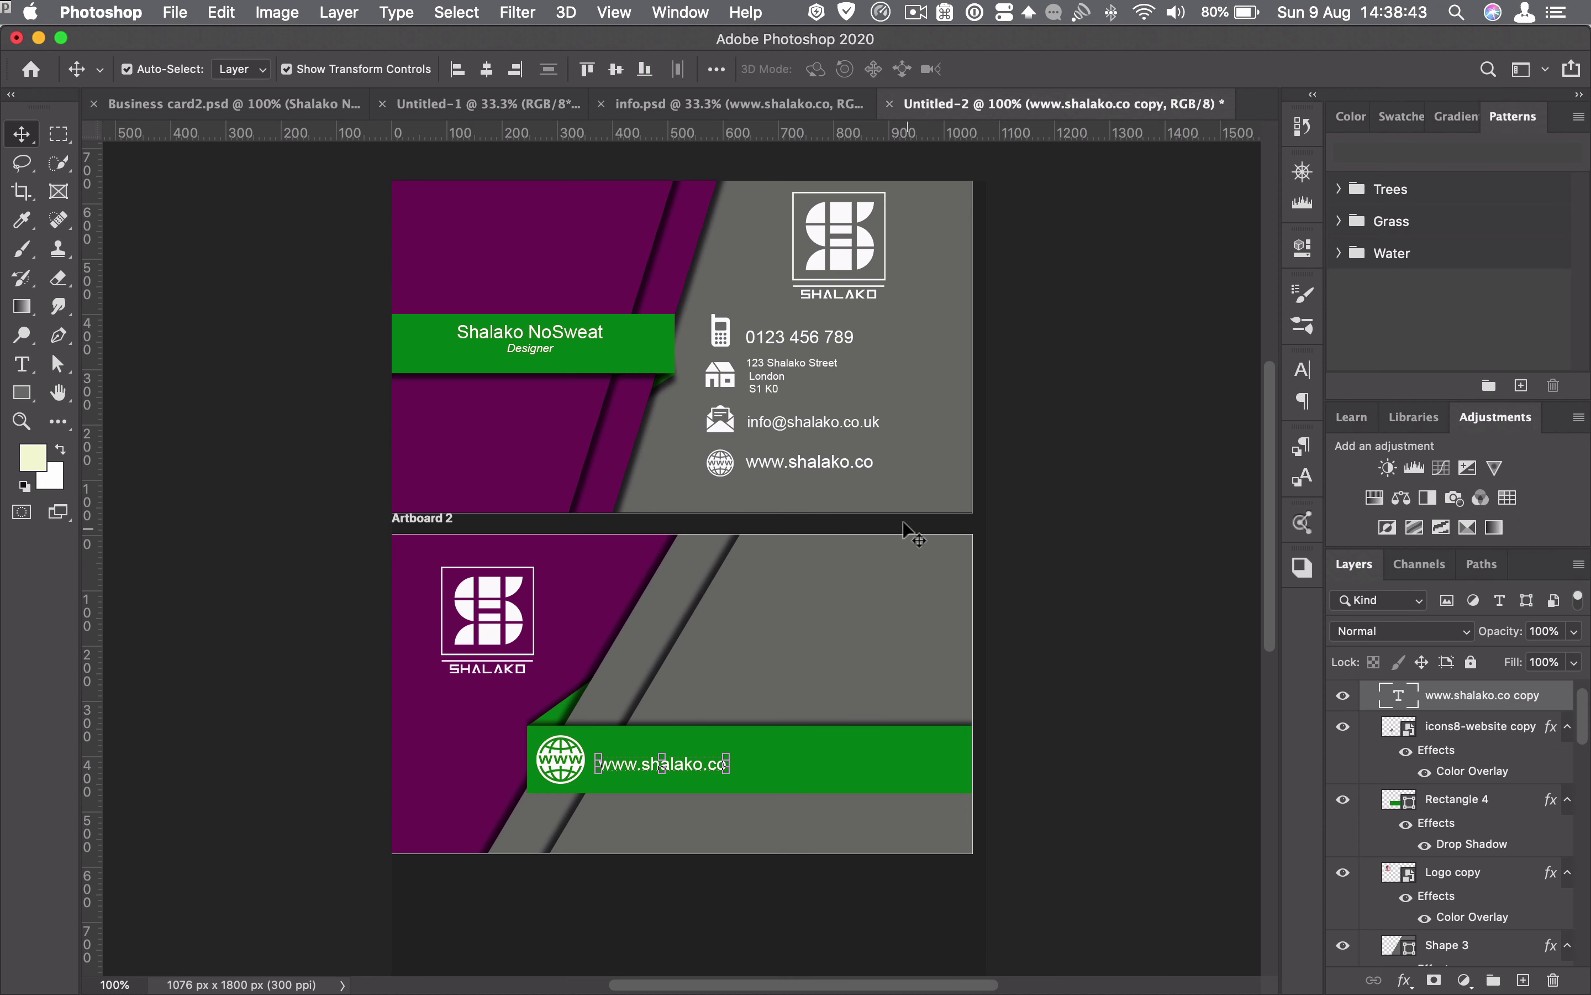
double_click(1399, 695)
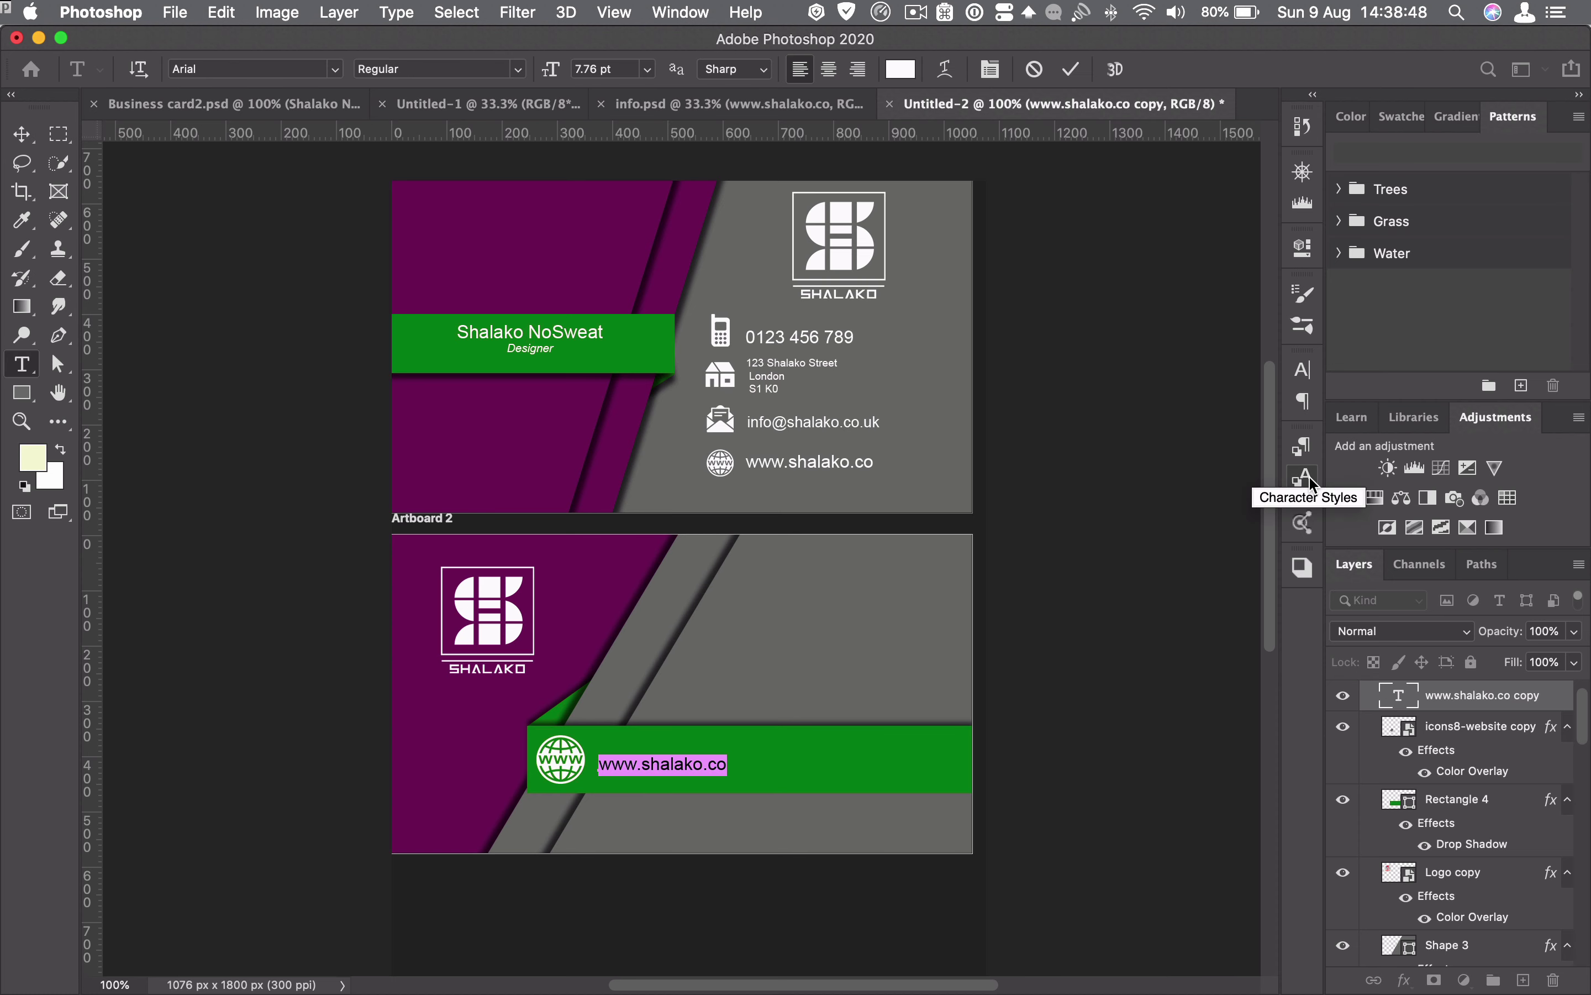
click(991, 69)
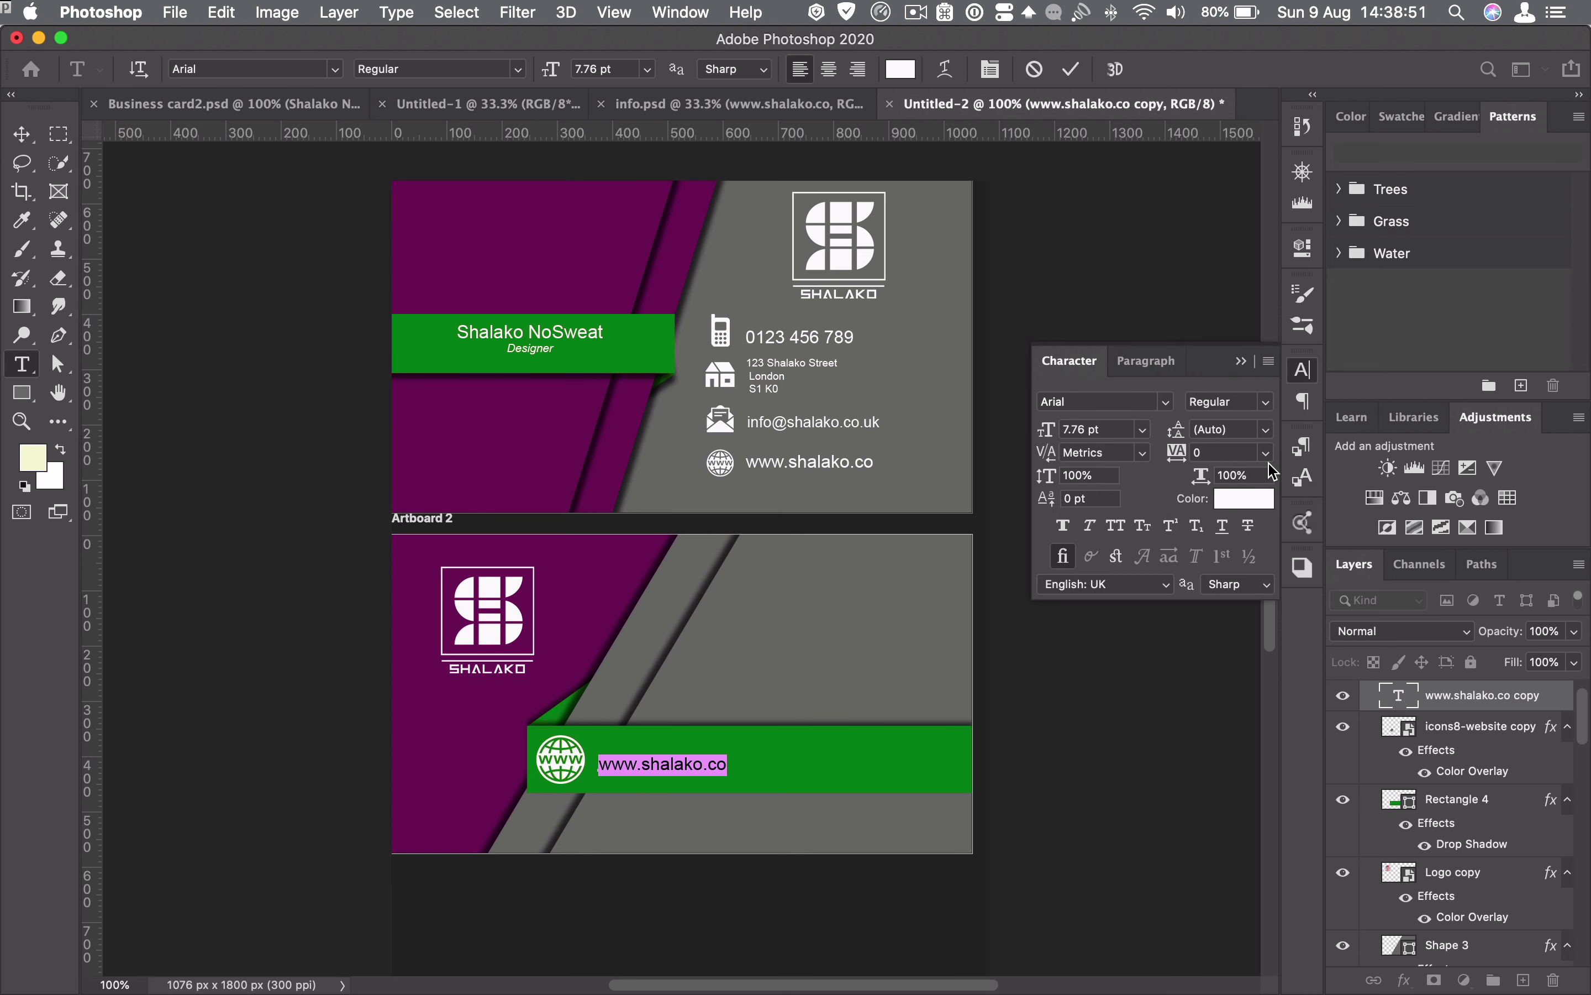
drag(1051, 431, 1060, 432)
drag(1202, 479, 1177, 454)
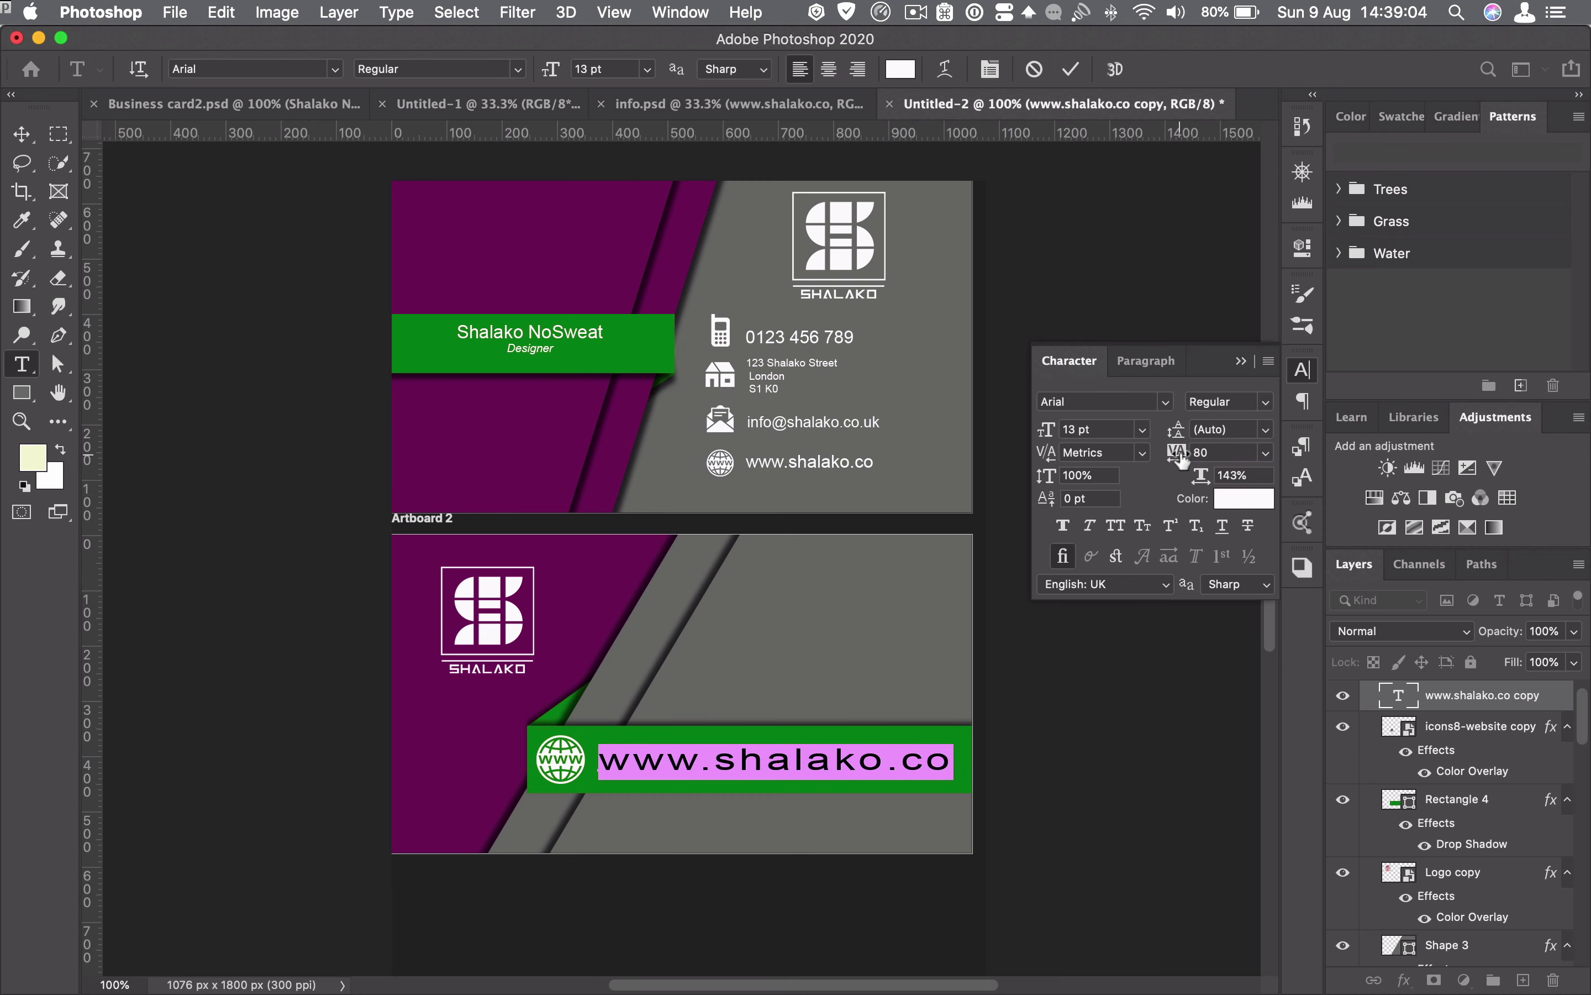
click(1070, 73)
key(v)
click(1082, 256)
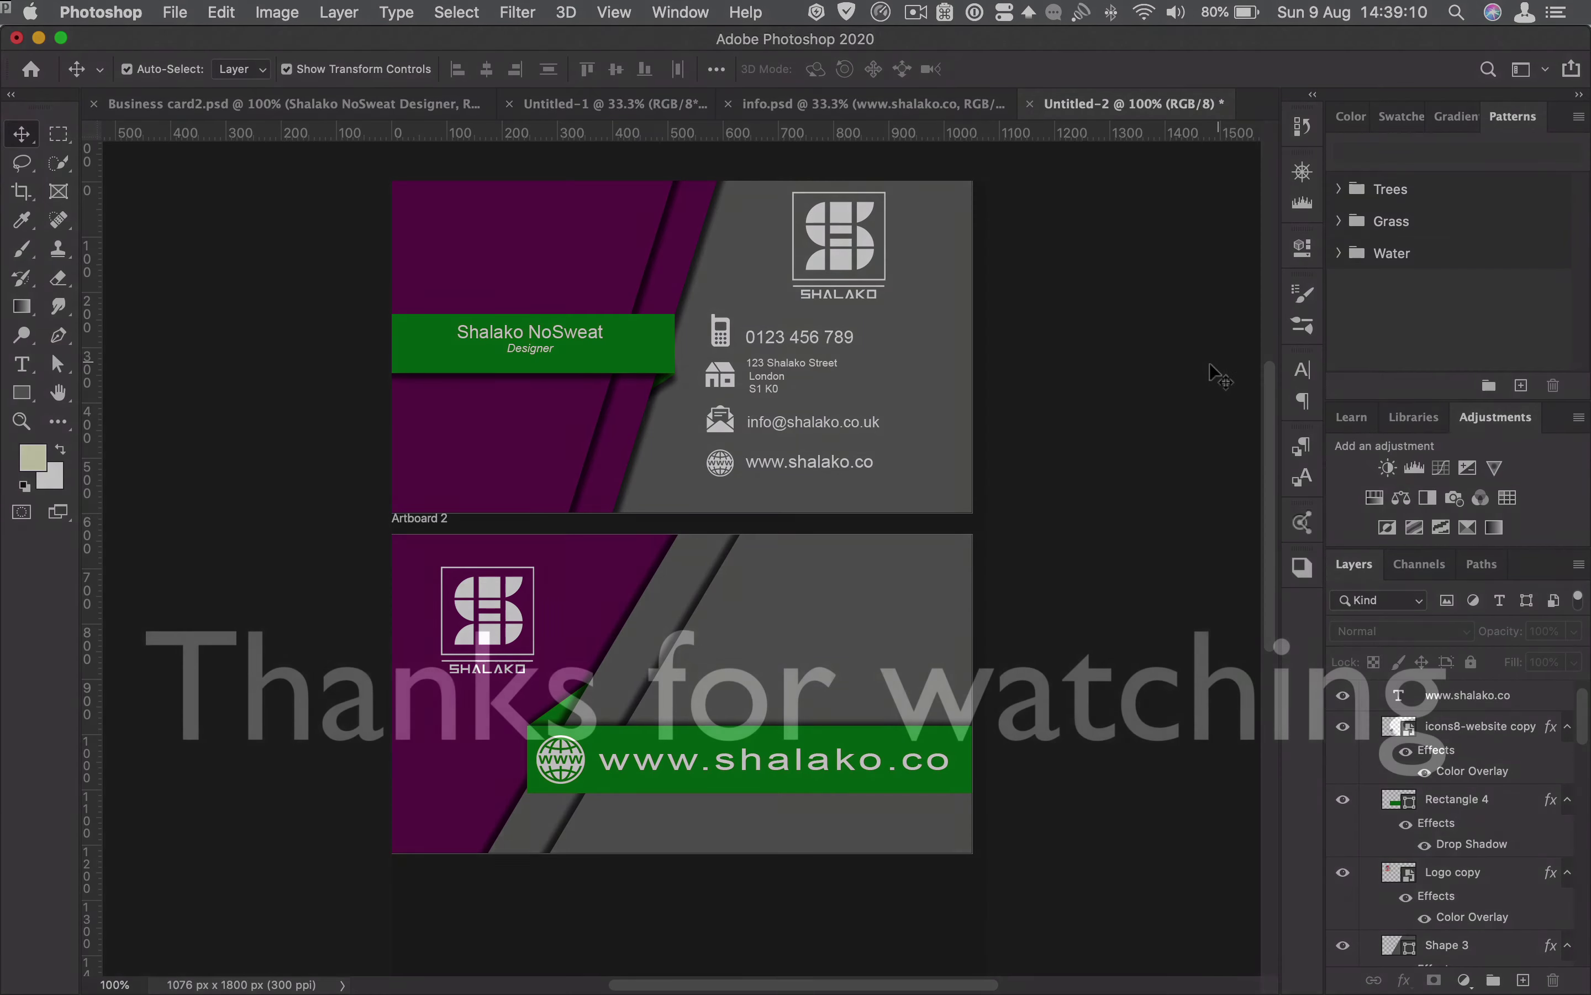
scroll(1204, 394, up, 2)
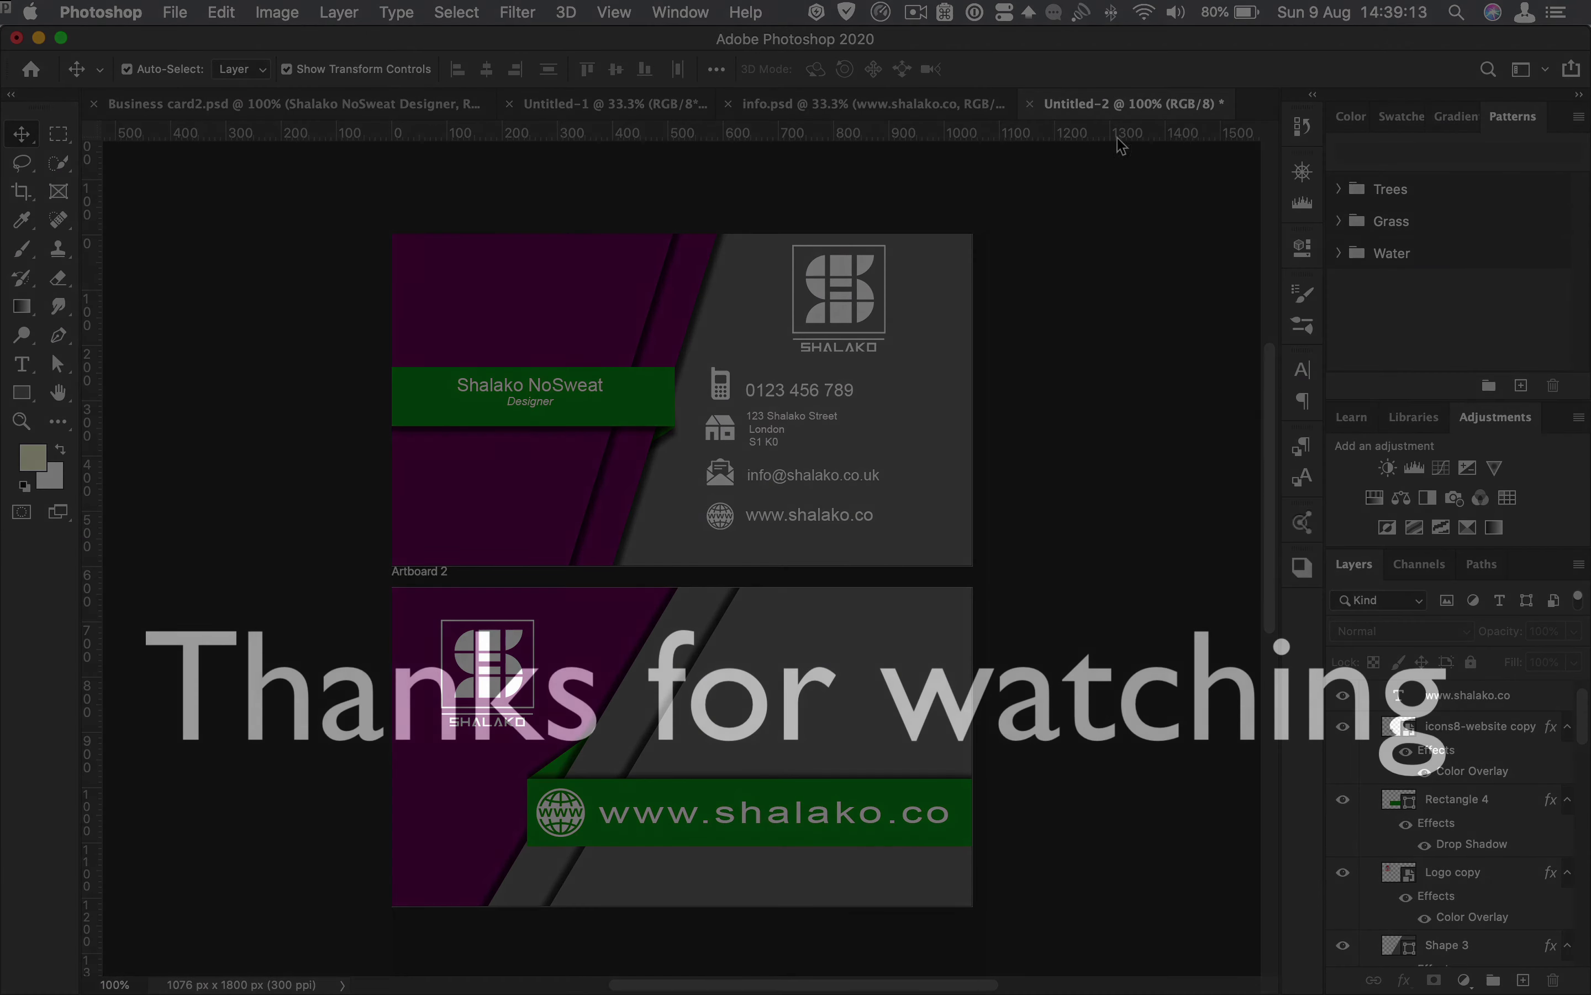
click(916, 13)
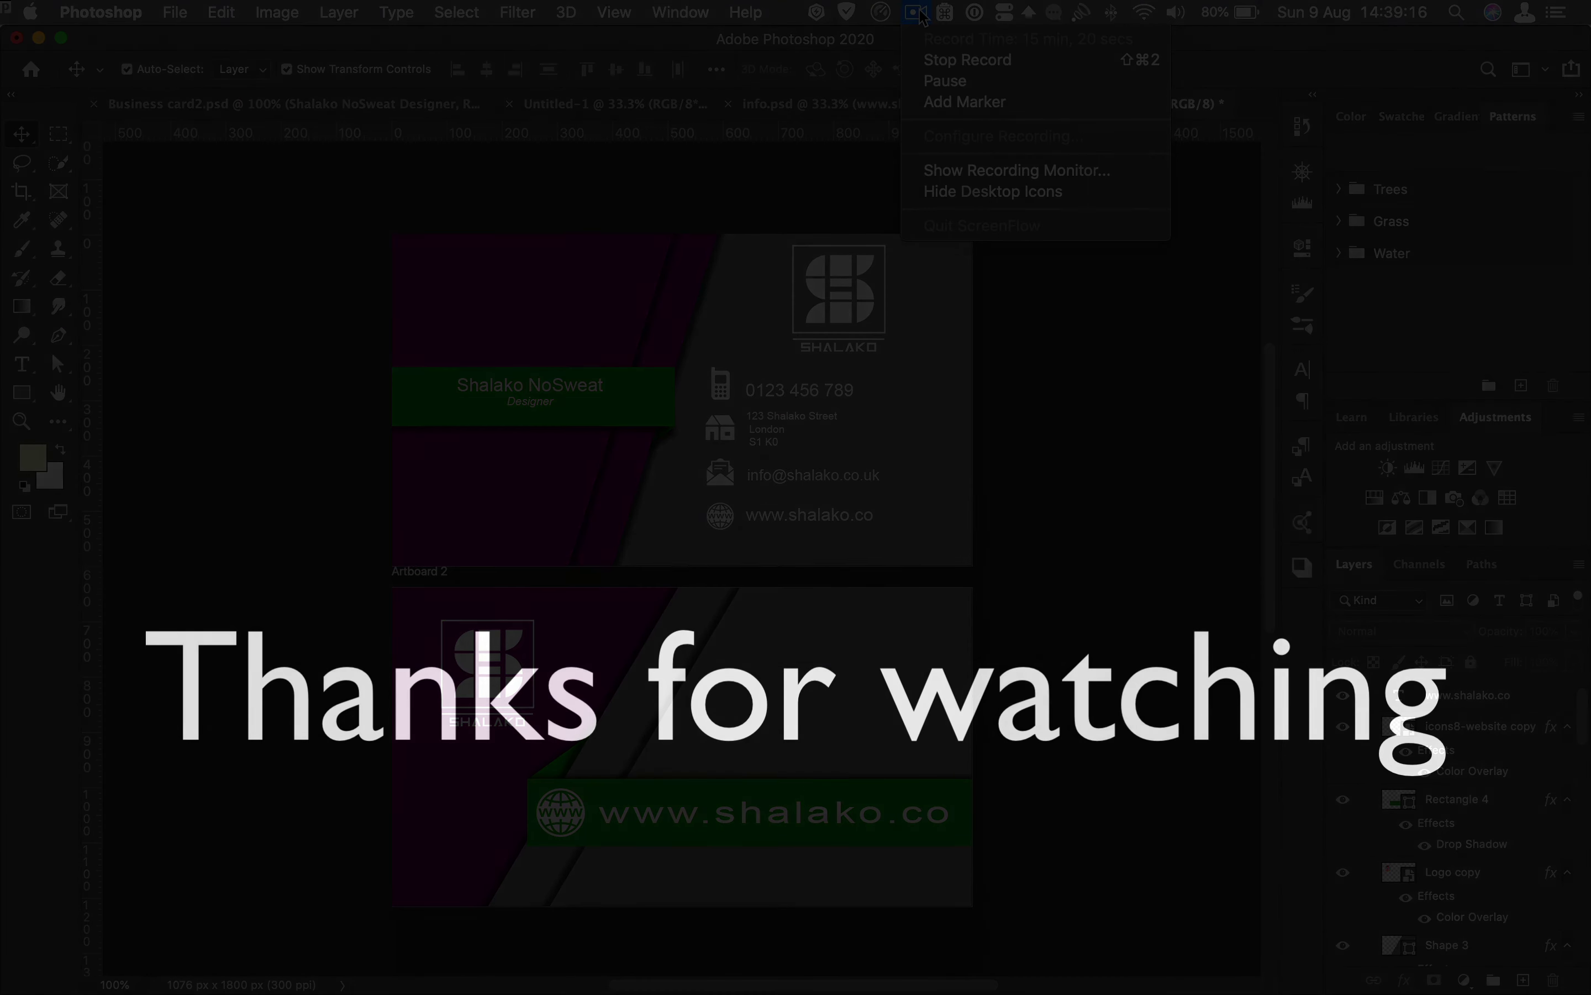